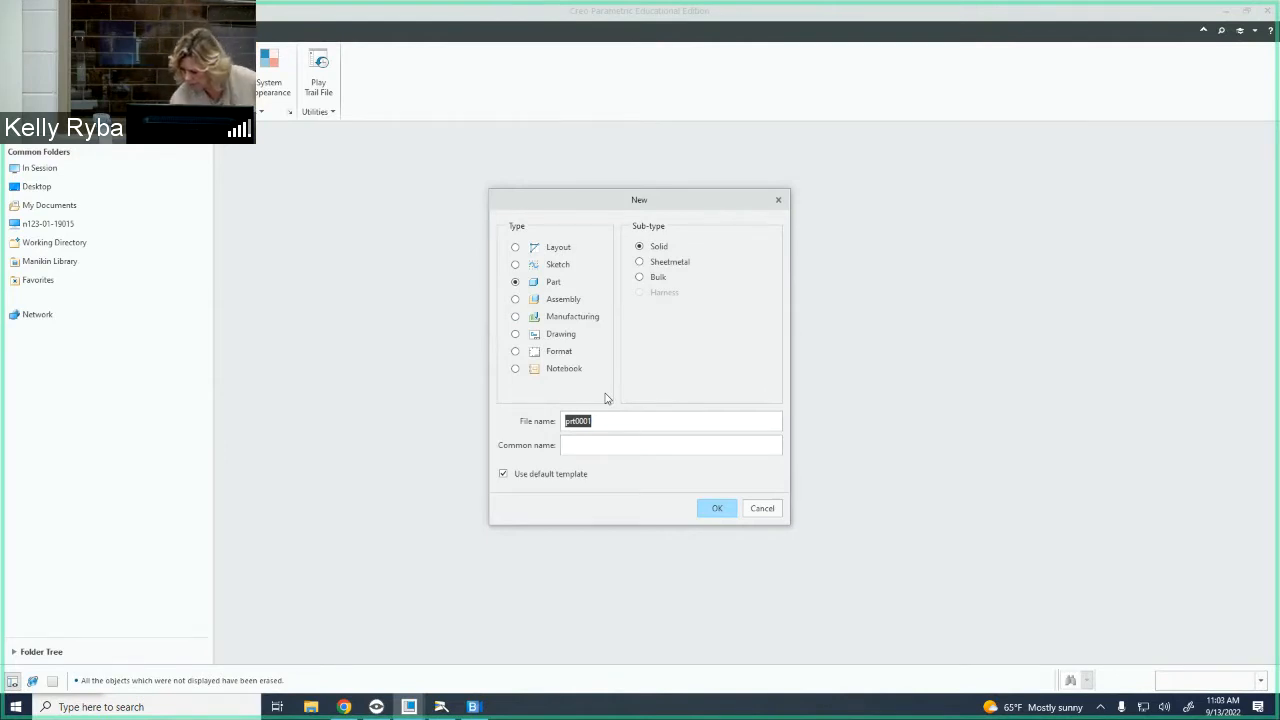
Create a solid part named v-belt_pulley and start a Revolve sketch on the FRONT datum plane
text(v-belt_pulley)
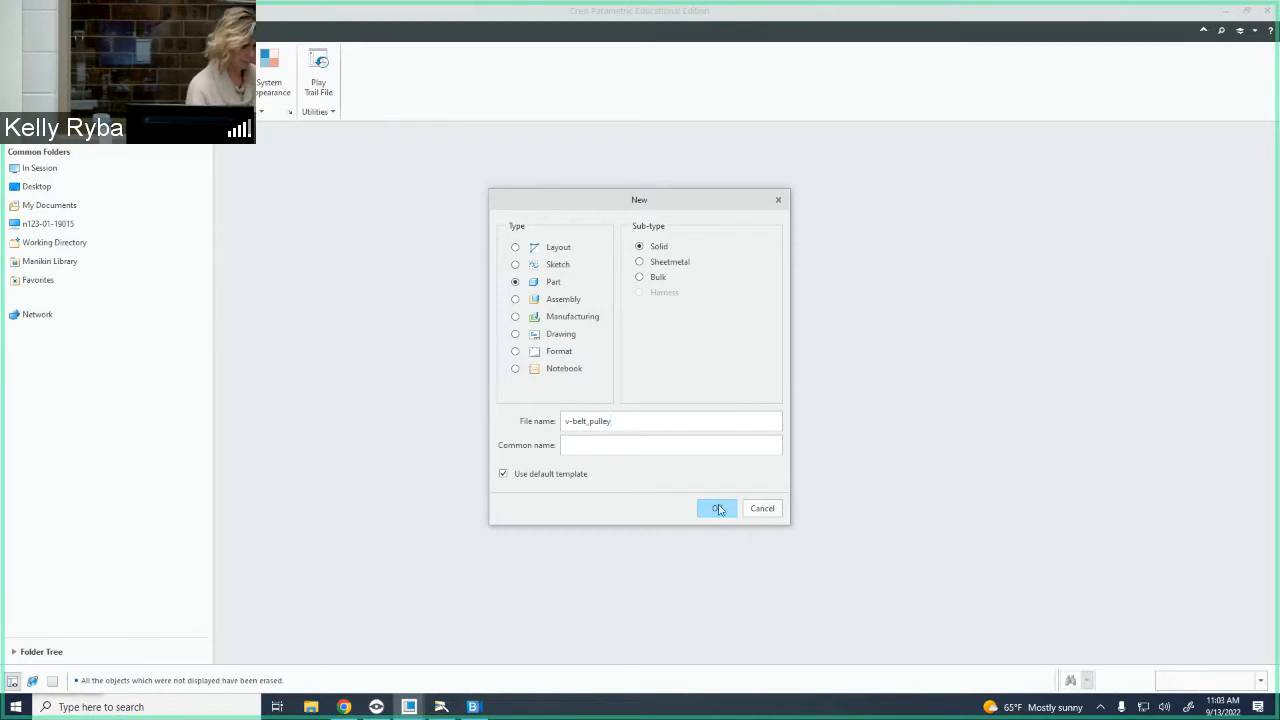
click(718, 509)
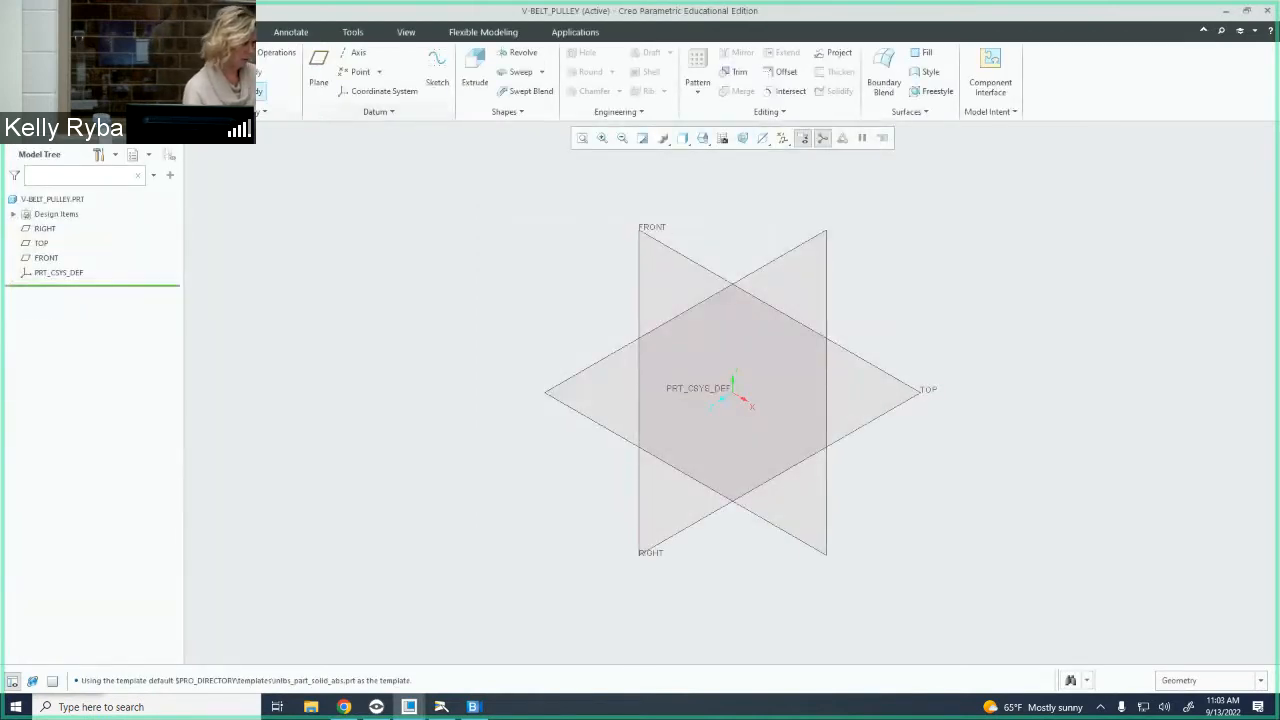
click(521, 53)
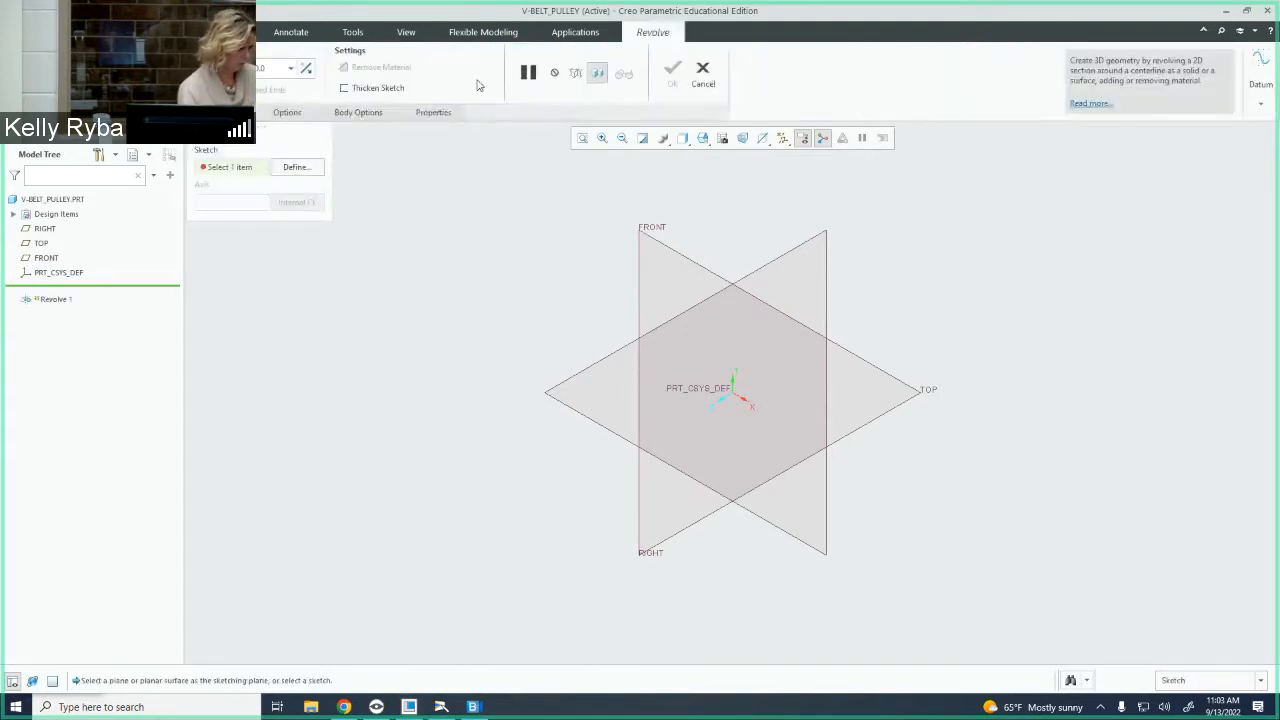
click(295, 167)
click(641, 232)
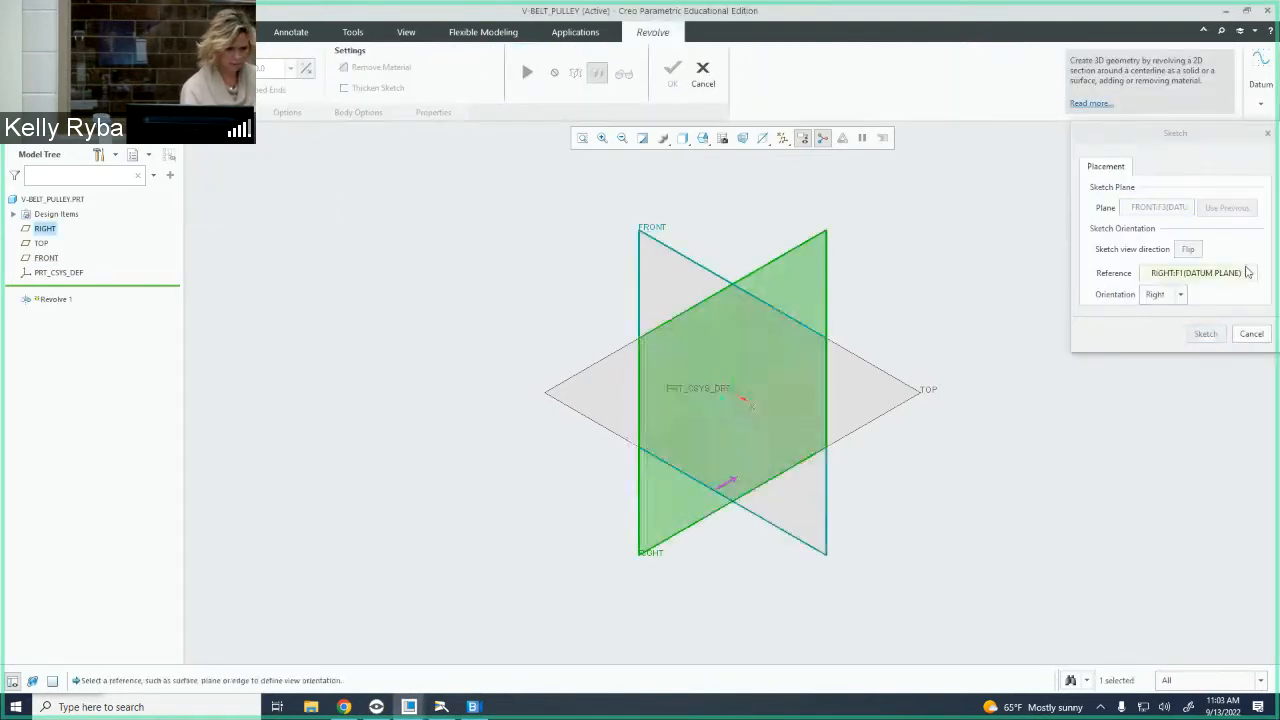
click(1204, 333)
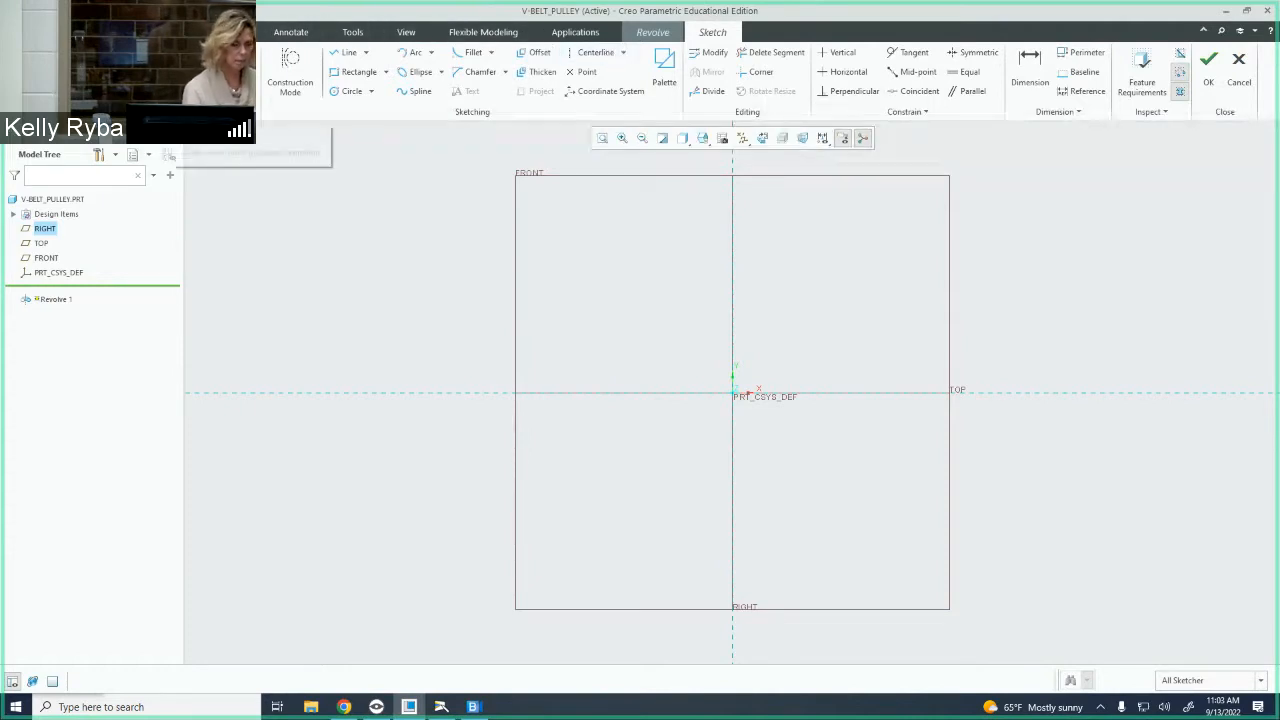
Sketch a horizontal centerline through the origin along the TOP plane reference
click(640, 392)
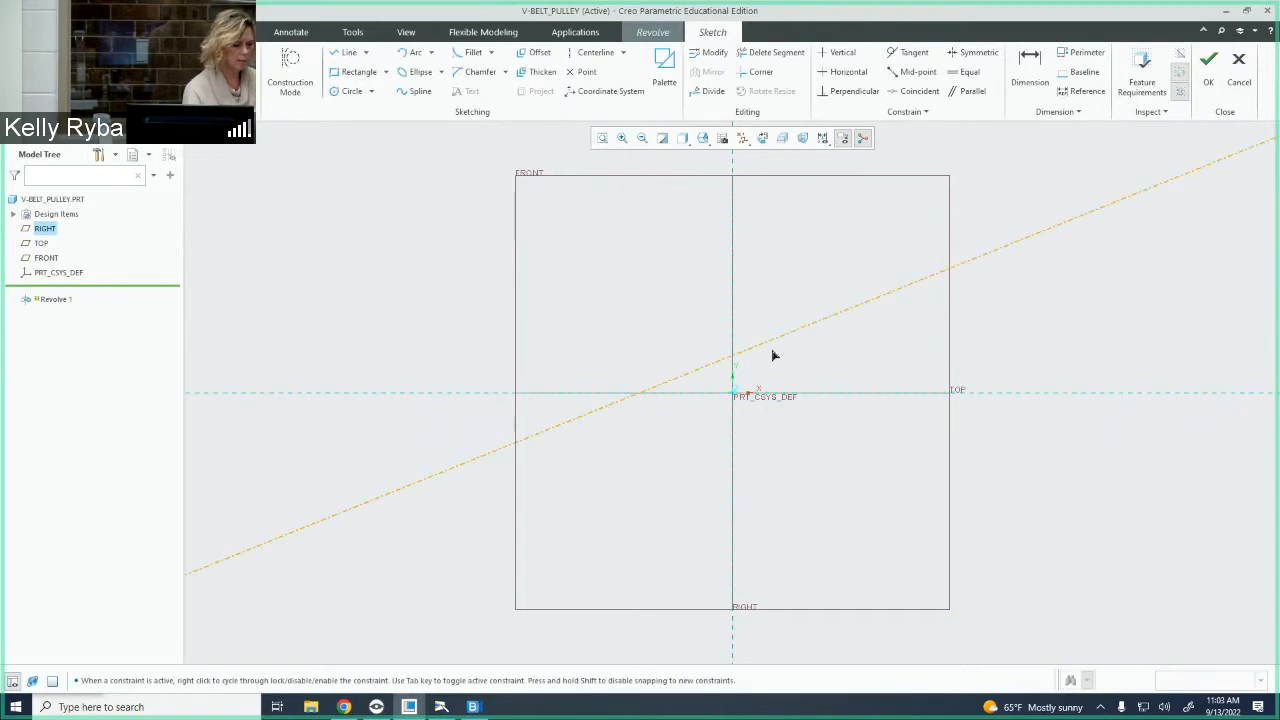
click(829, 392)
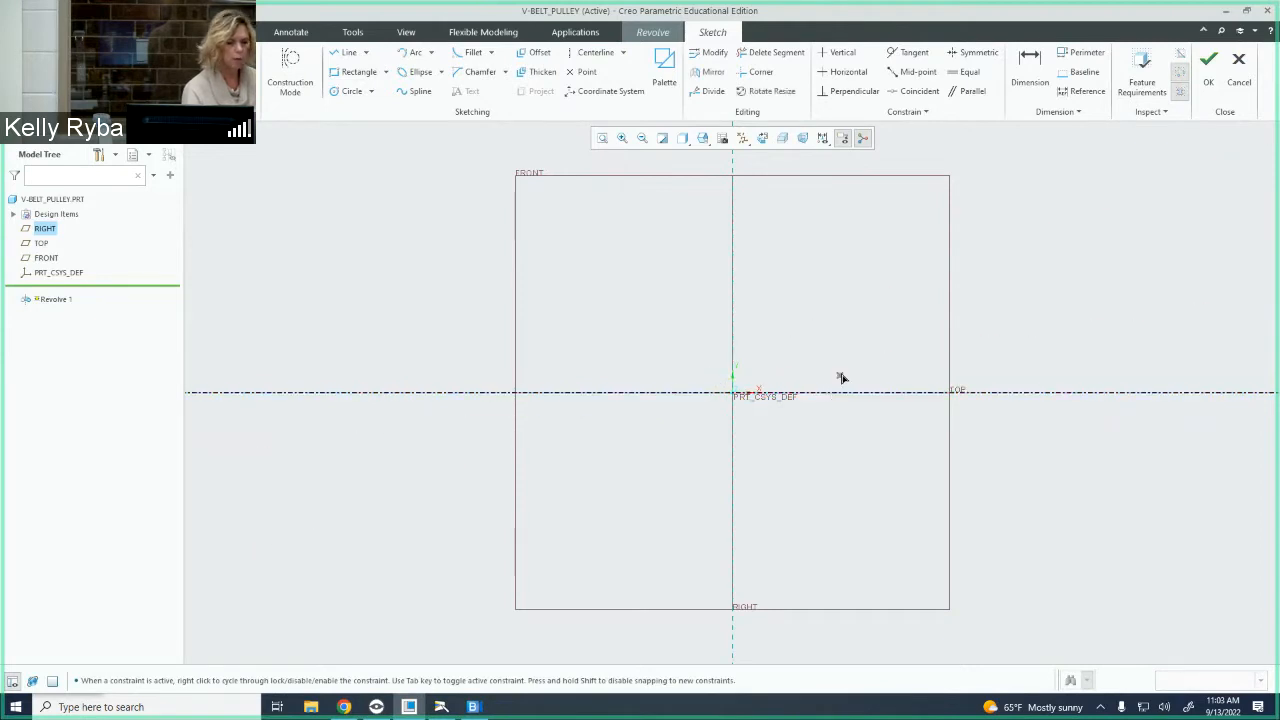
middle_click(800, 334)
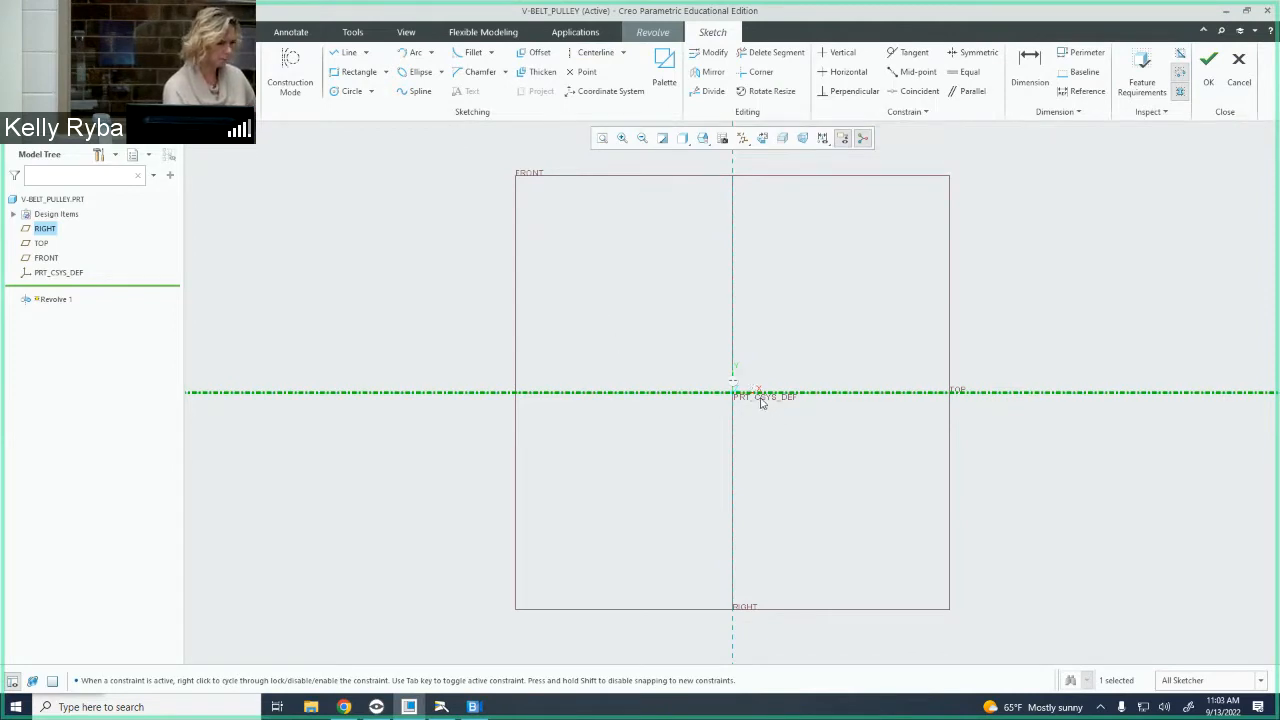
Draw a horizontal line about 57.66 long on the centerline, ending at the origin from its negative X side
scroll(750, 391, up, 3)
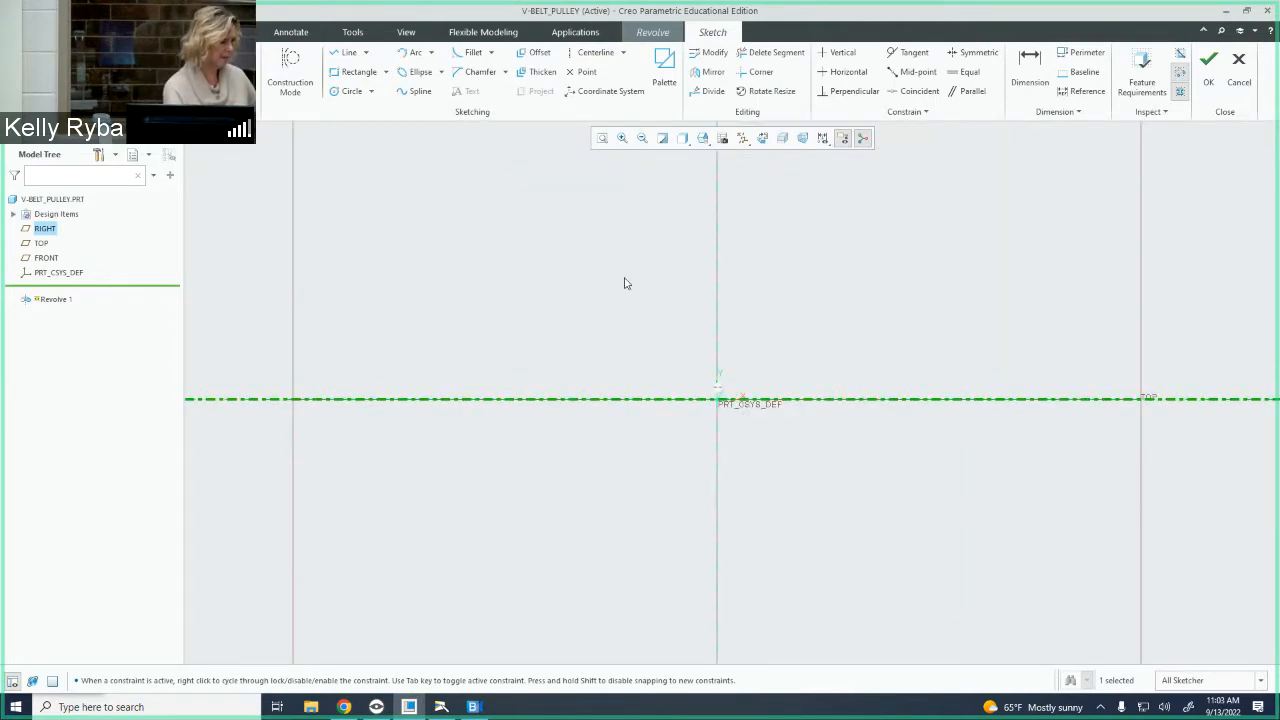
click(343, 53)
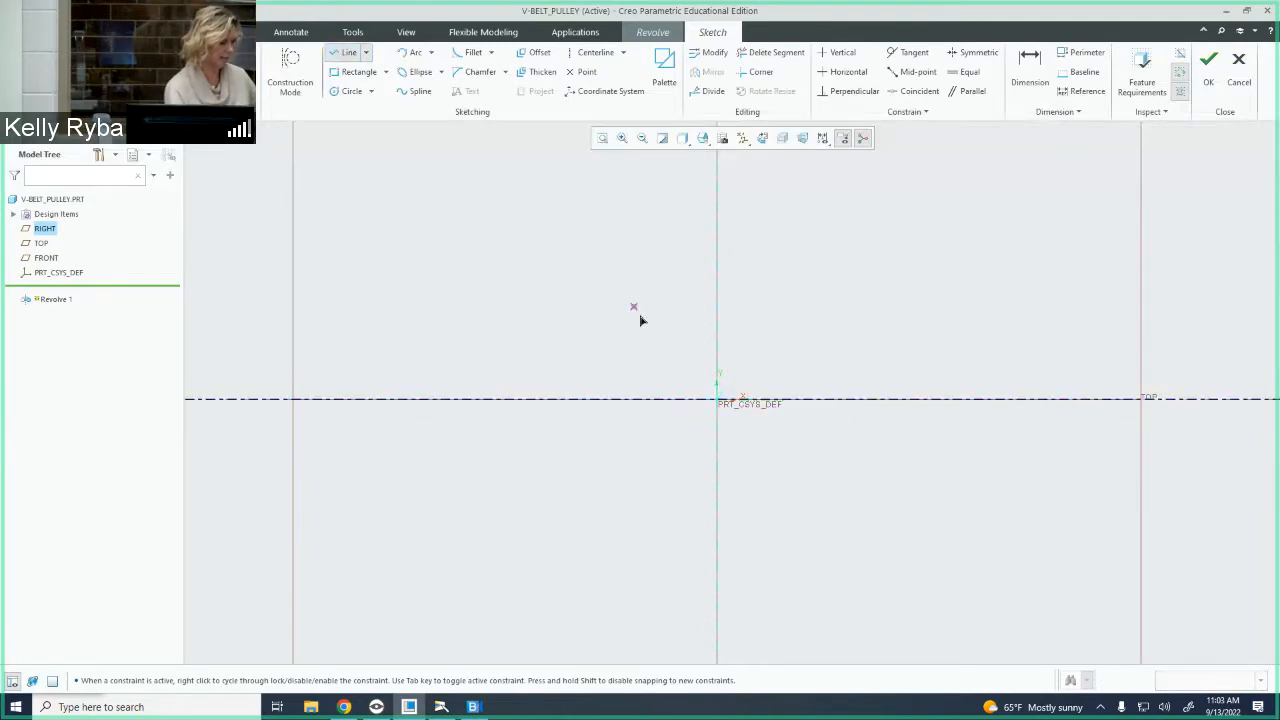
click(622, 400)
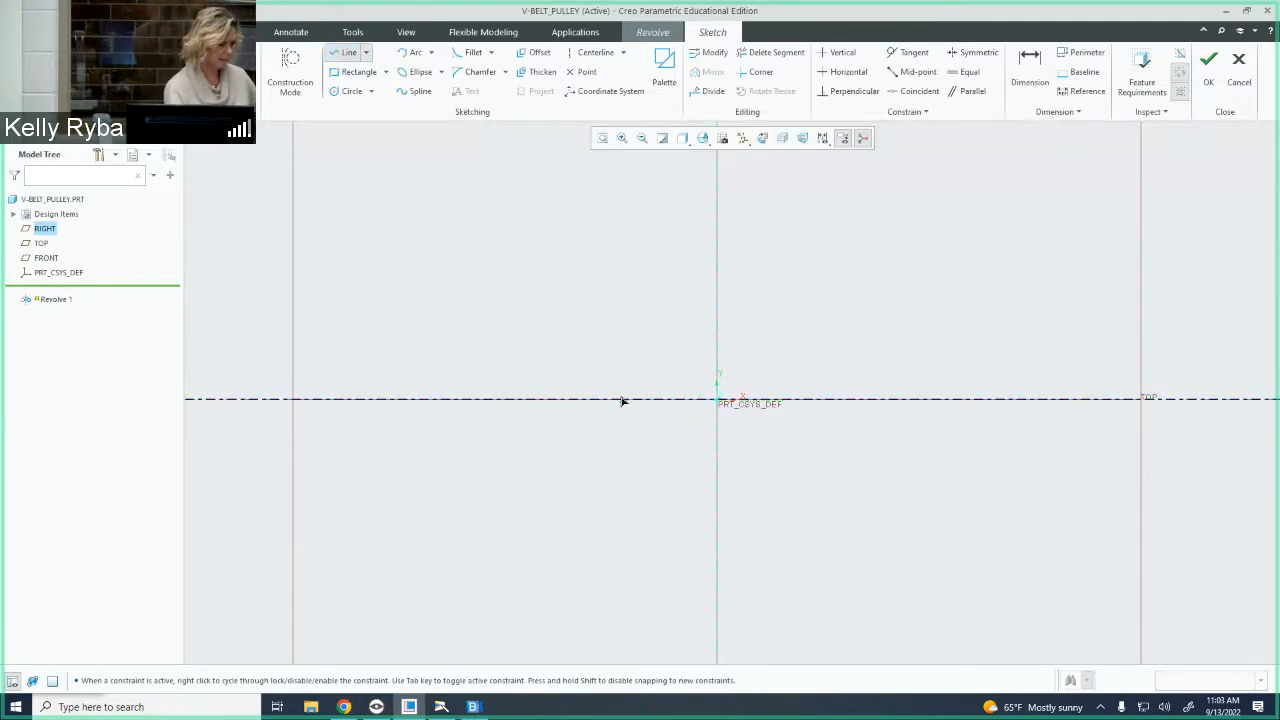
click(716, 400)
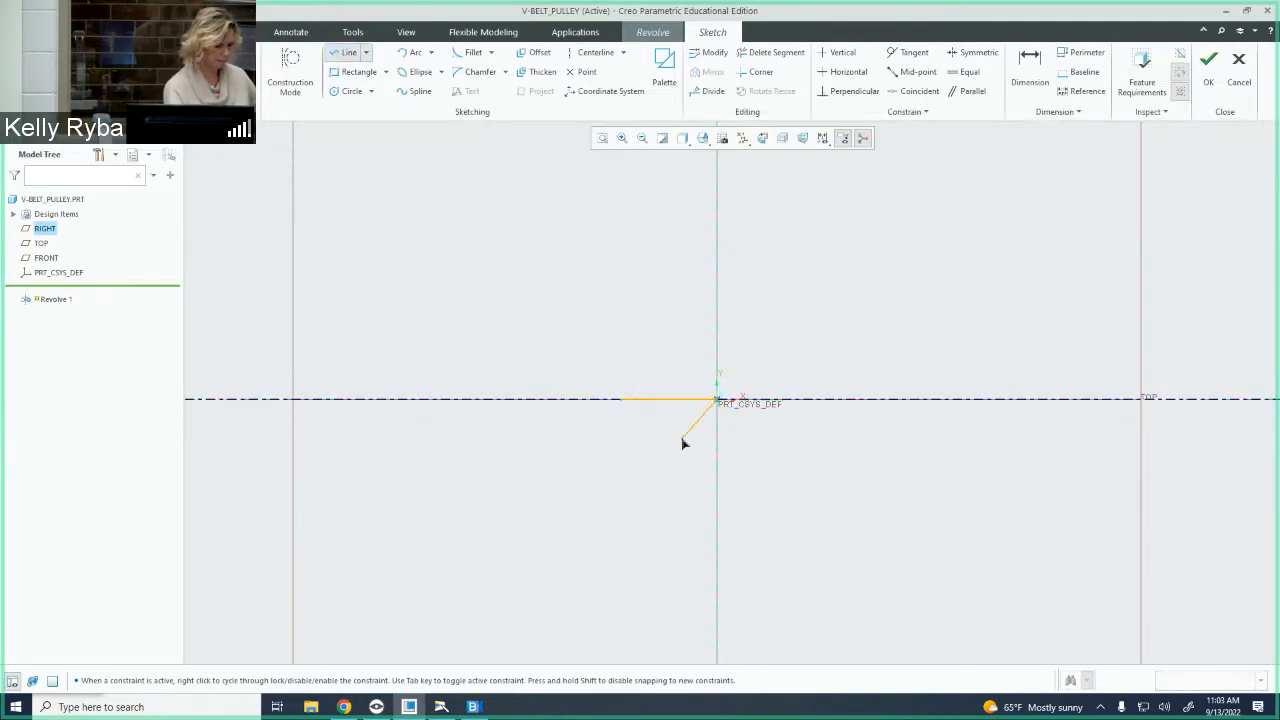
middle_click(683, 444)
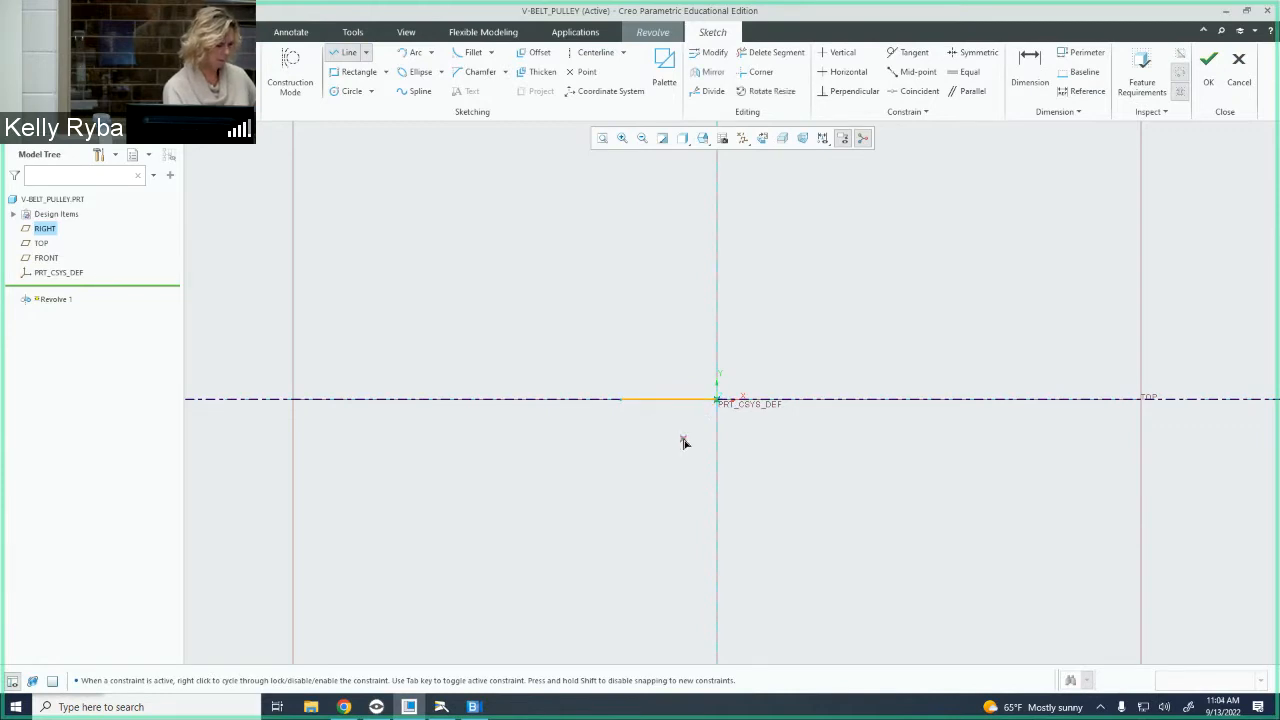
middle_click(683, 443)
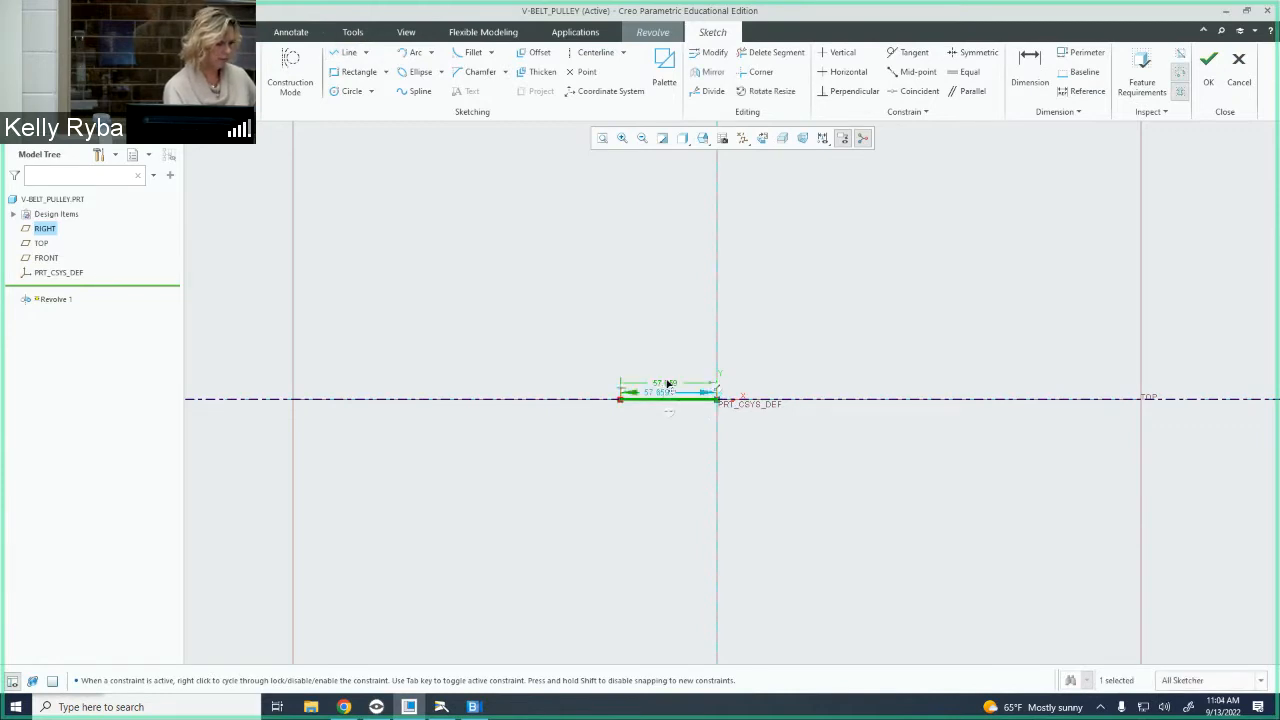
Move the line's length dimension clear of the geometry and set the length to 1
drag(668, 384, 666, 350)
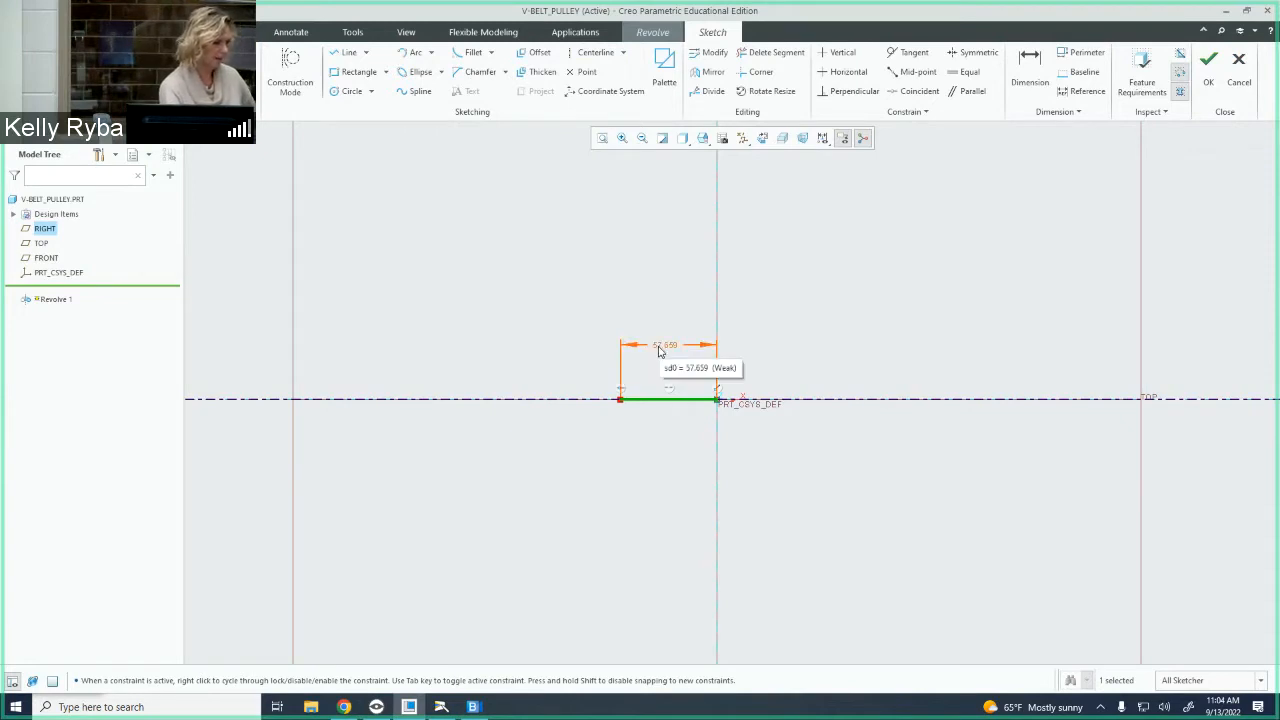
double_click(659, 350)
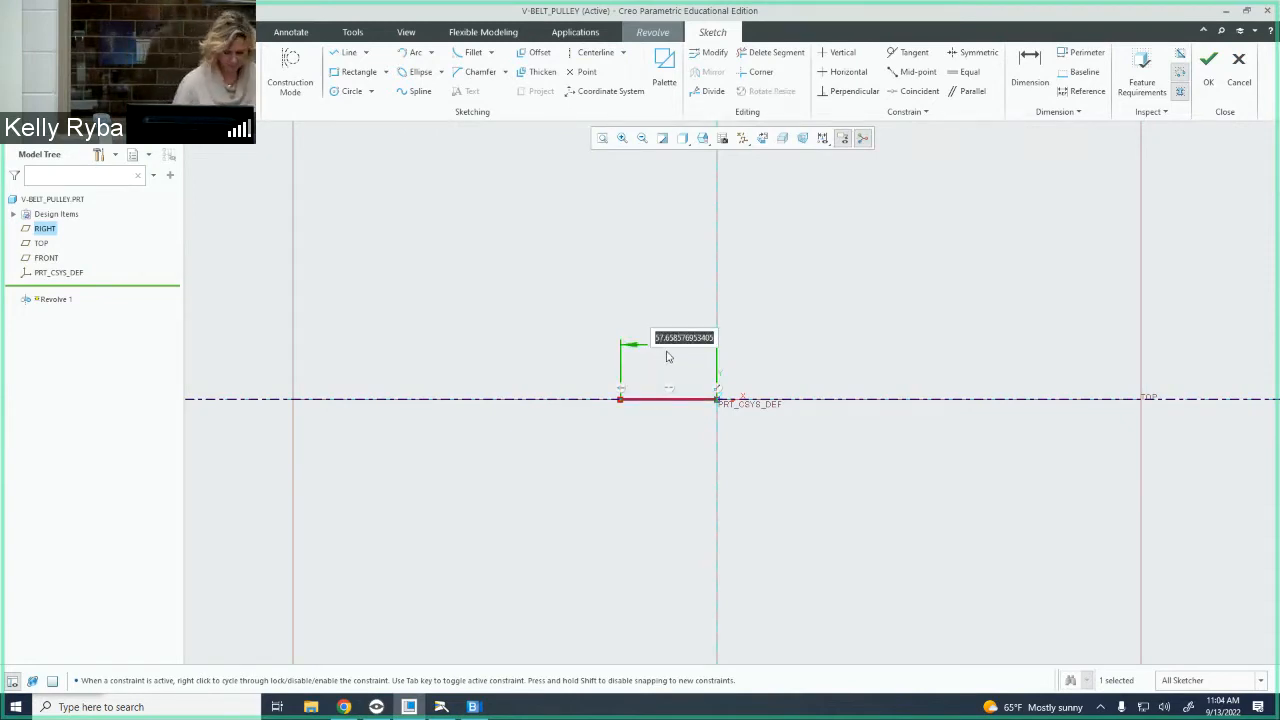
text(1)
key(Return)
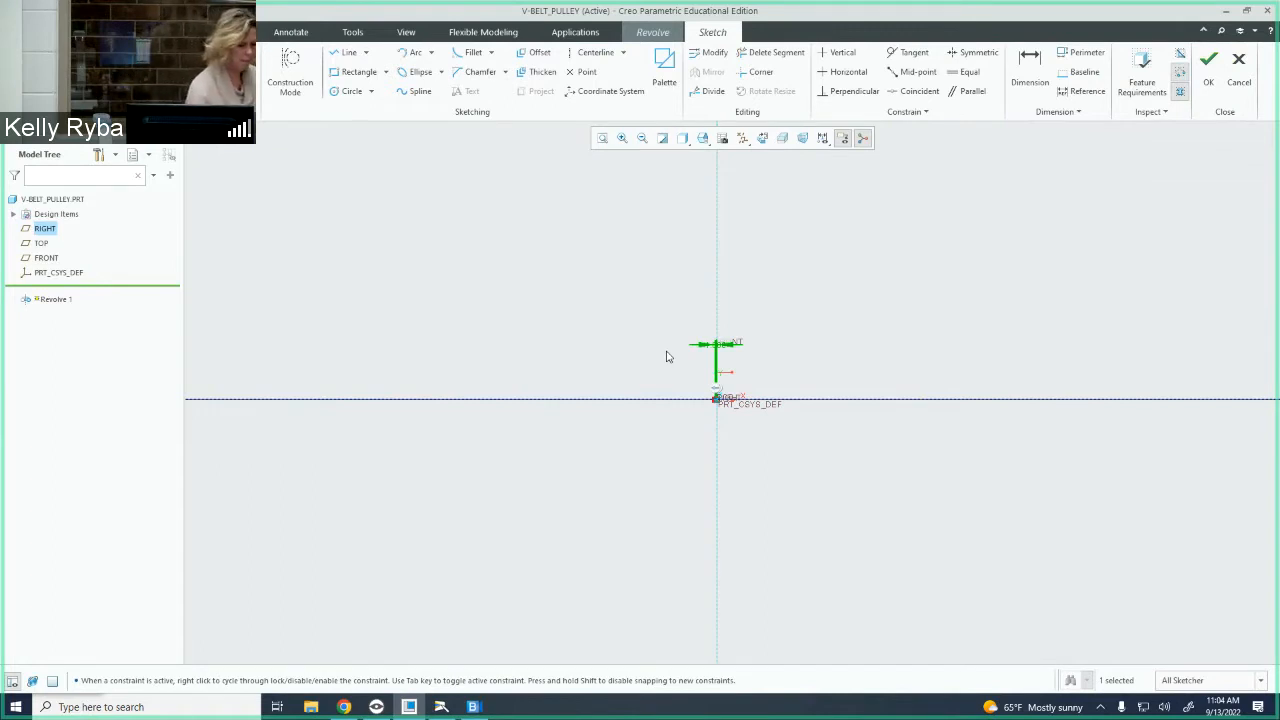
Reposition the line's length dimension below the horizontal centerline
click(602, 138)
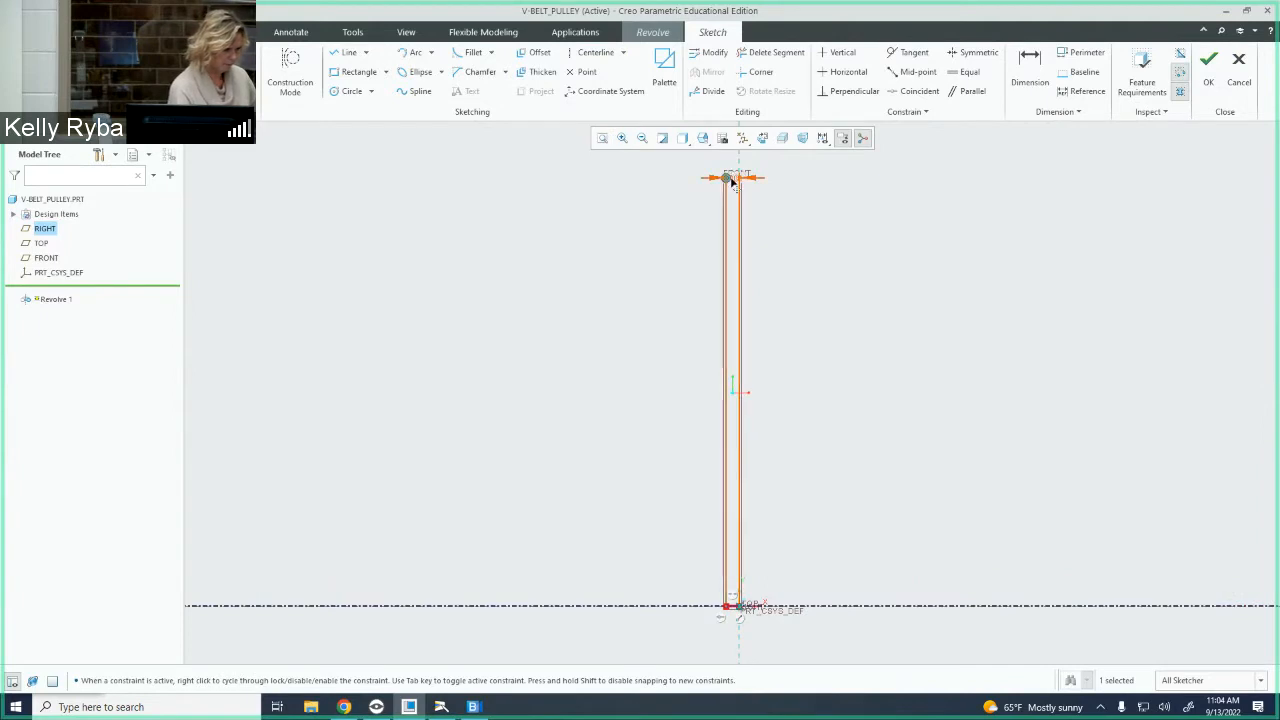
drag(734, 181, 714, 432)
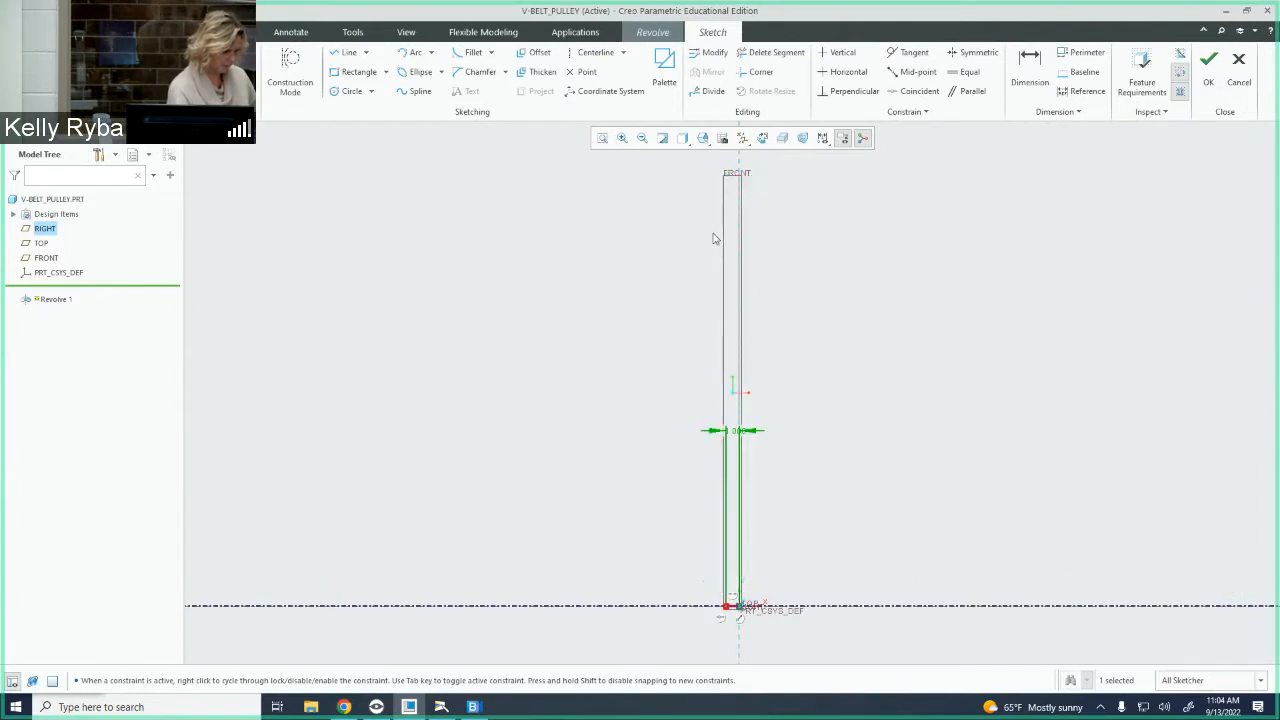
click(713, 452)
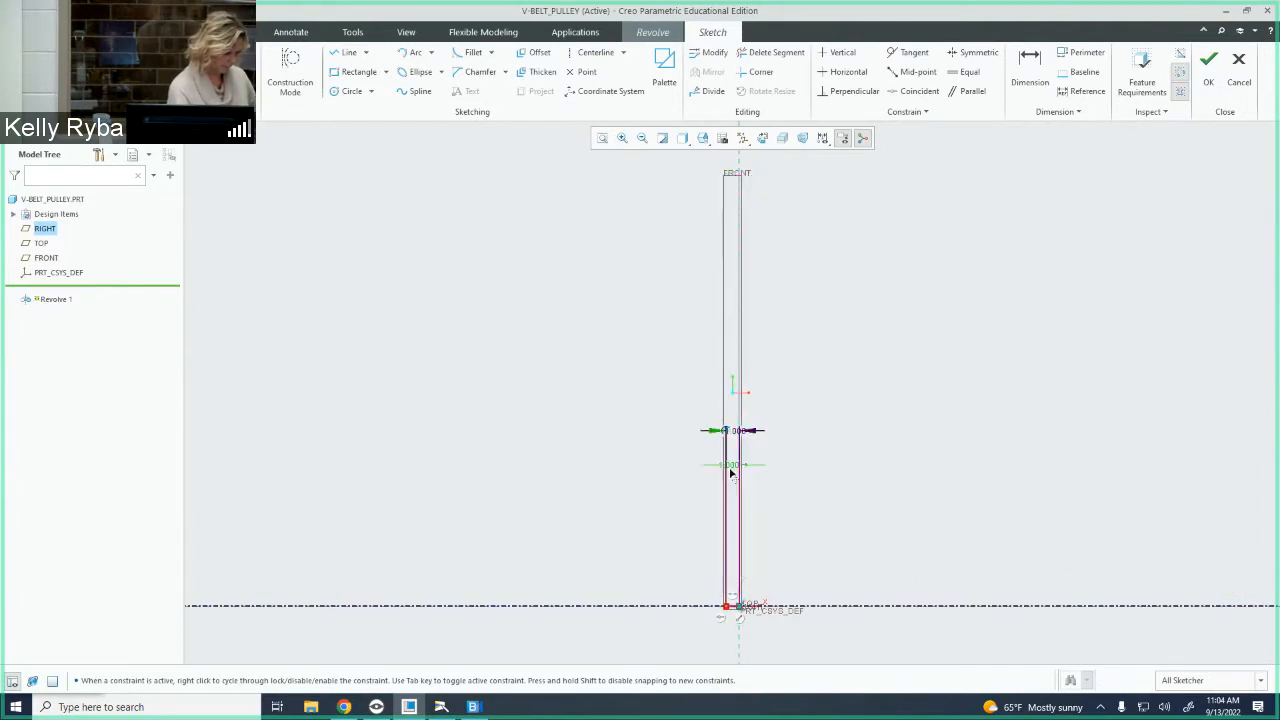
mouse_move(736, 528)
mouse_down()
mouse_move(740, 645)
mouse_move(774, 644)
mouse_up()
scroll(774, 631, up, 2)
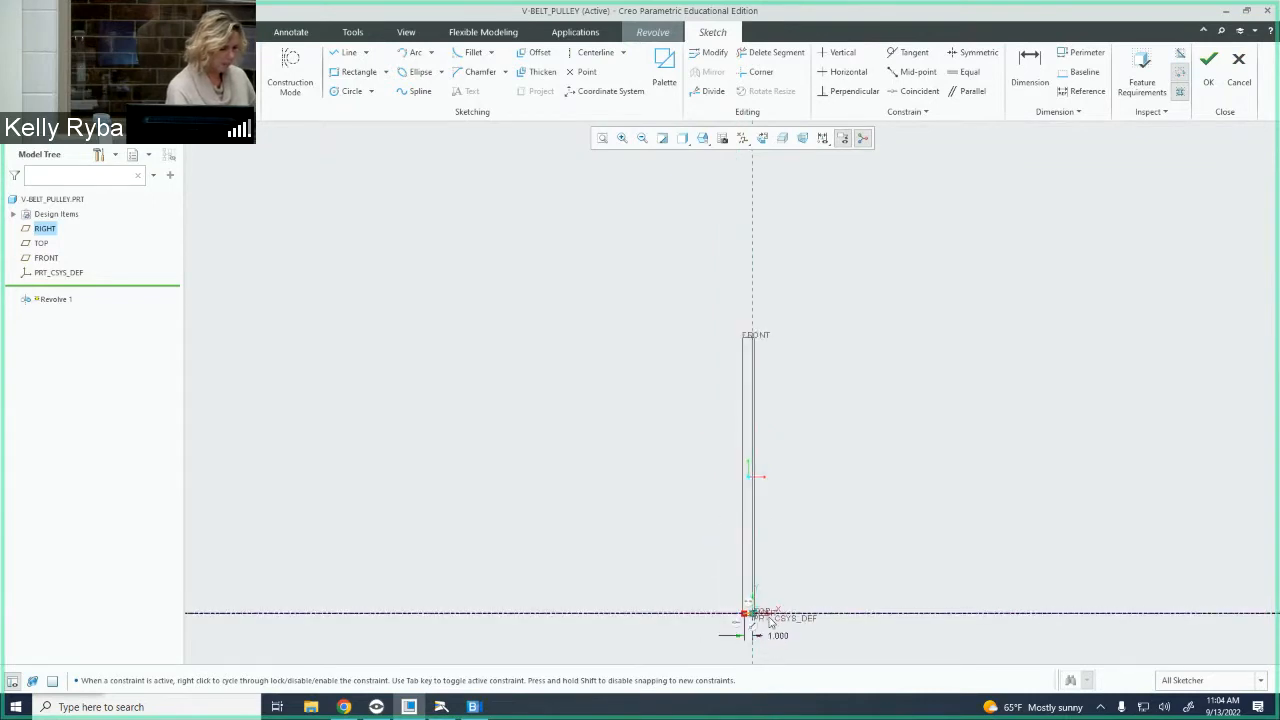
Outline the hub with a vertical line up from the base line's free end and a horizontal line back to the vertical reference
scroll(778, 634, down, 5)
scroll(740, 607, down, 3)
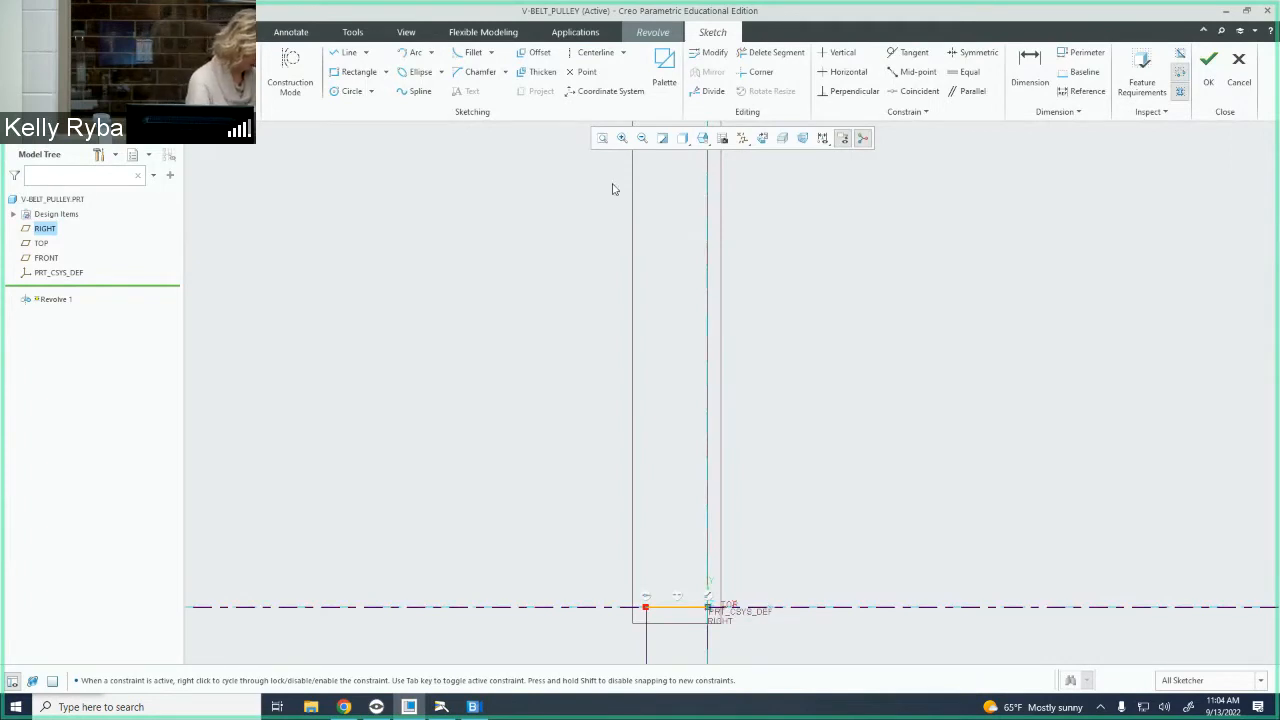
mouse_move(785, 454)
shift+middle_down()
mouse_move(779, 333)
mouse_move(753, 224)
mouse_move(703, 218)
shift+middle_up()
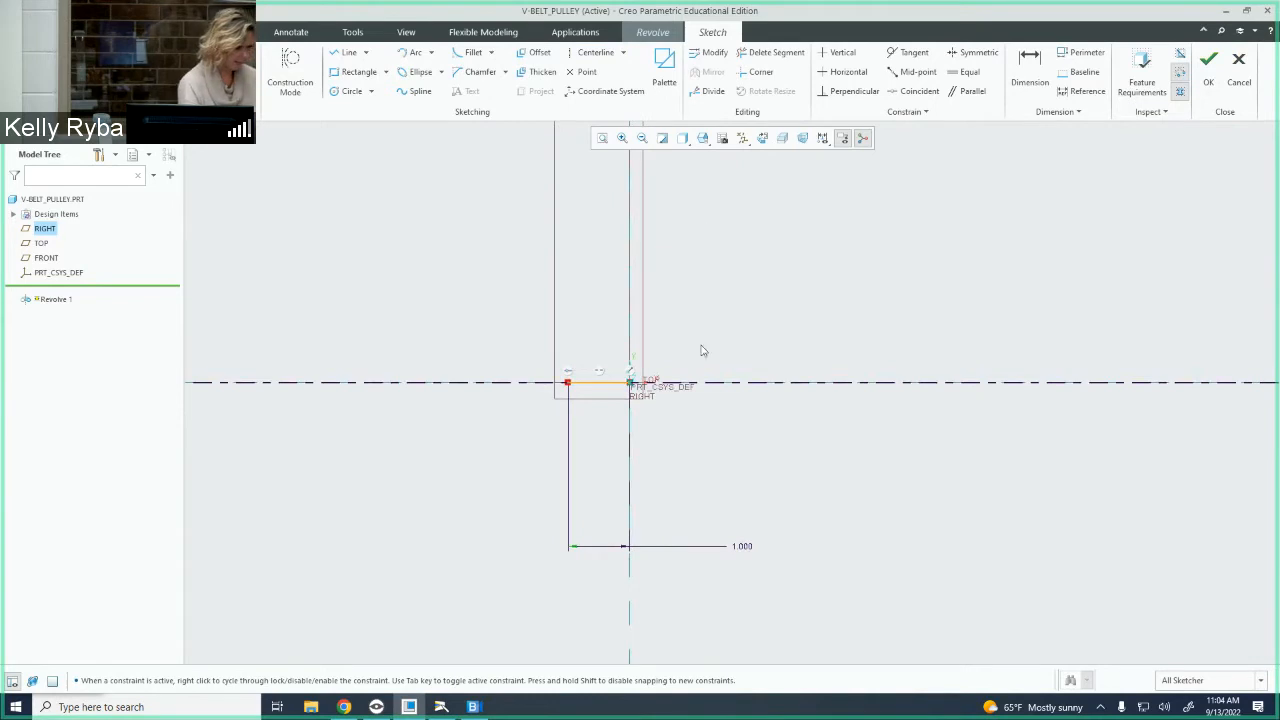
scroll(692, 372, down, 2)
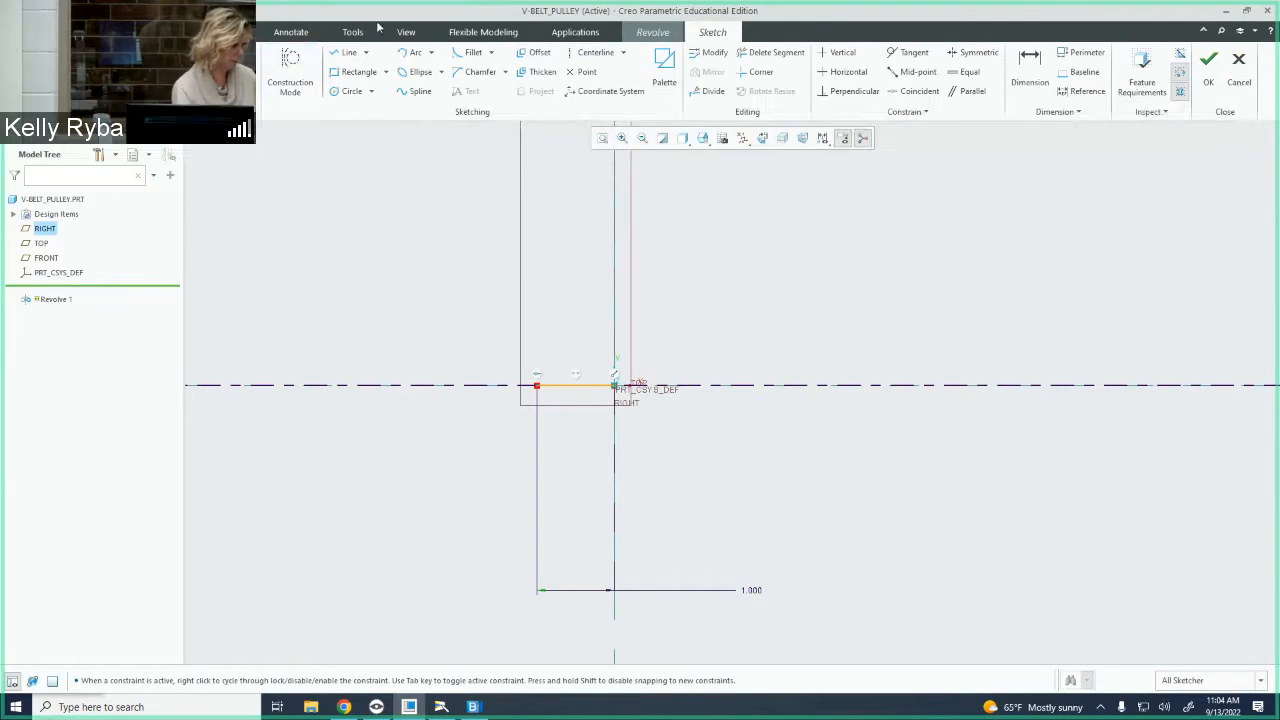
click(345, 52)
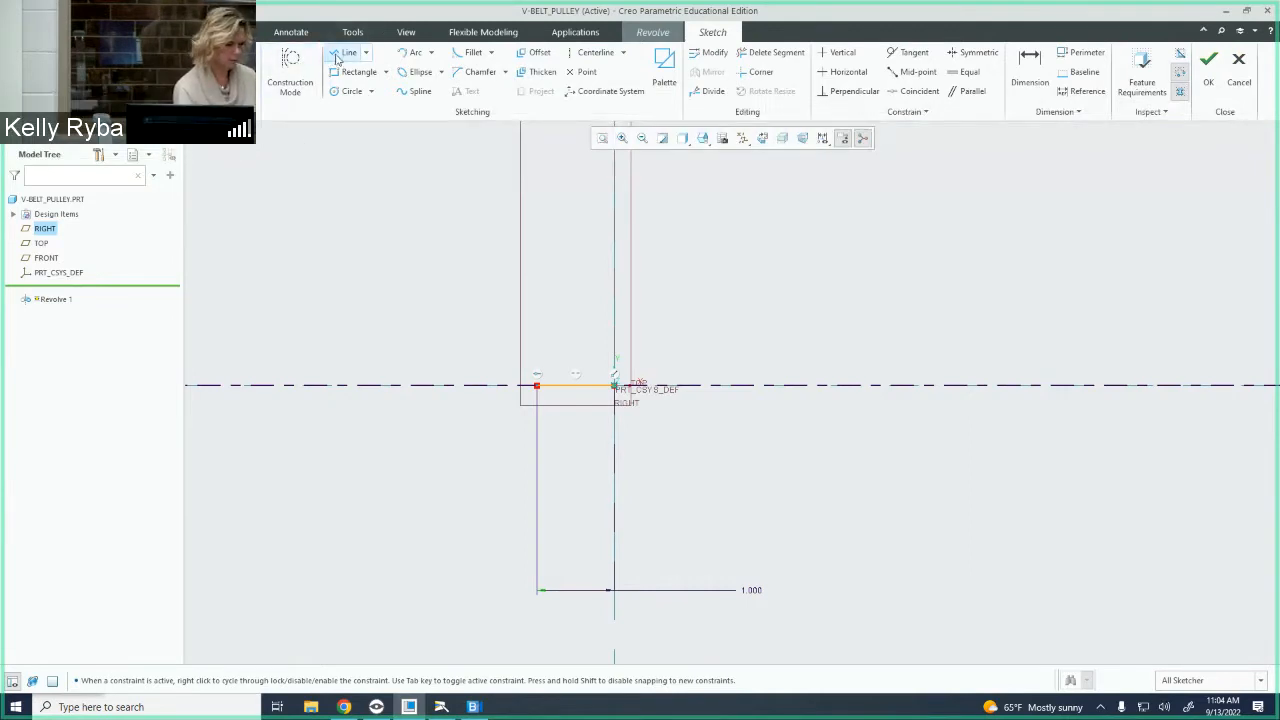
click(537, 386)
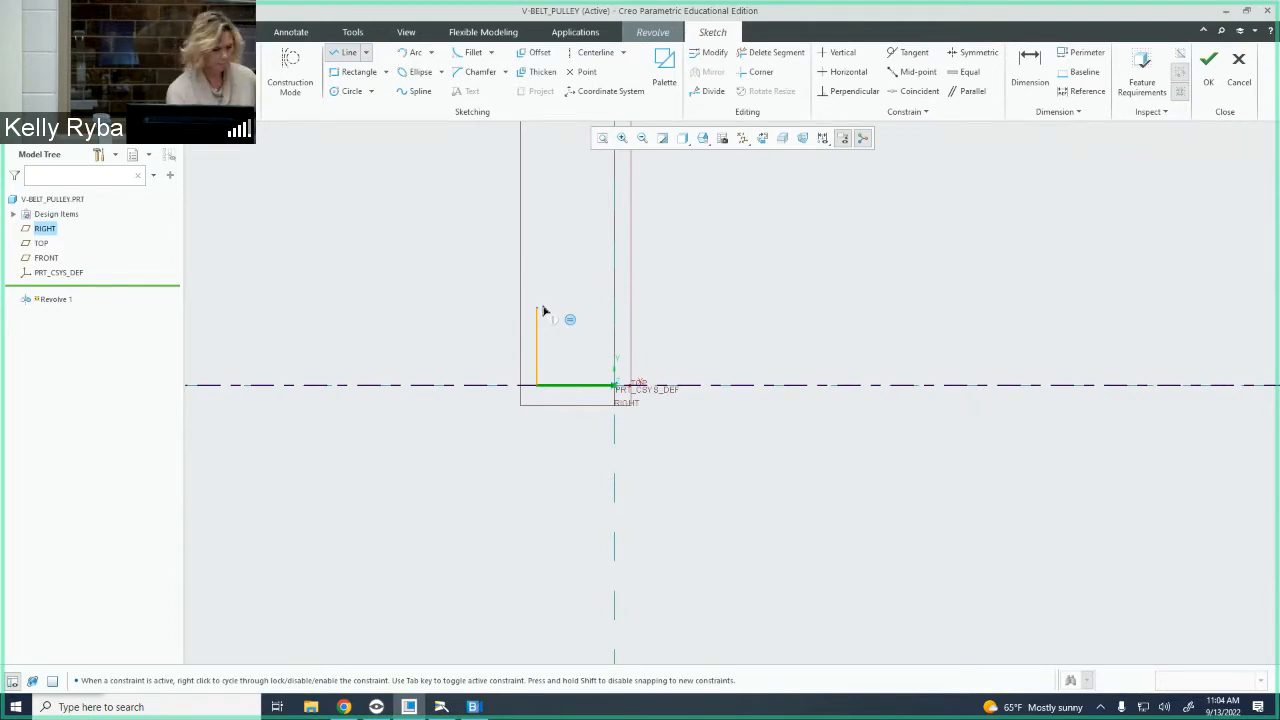
click(543, 320)
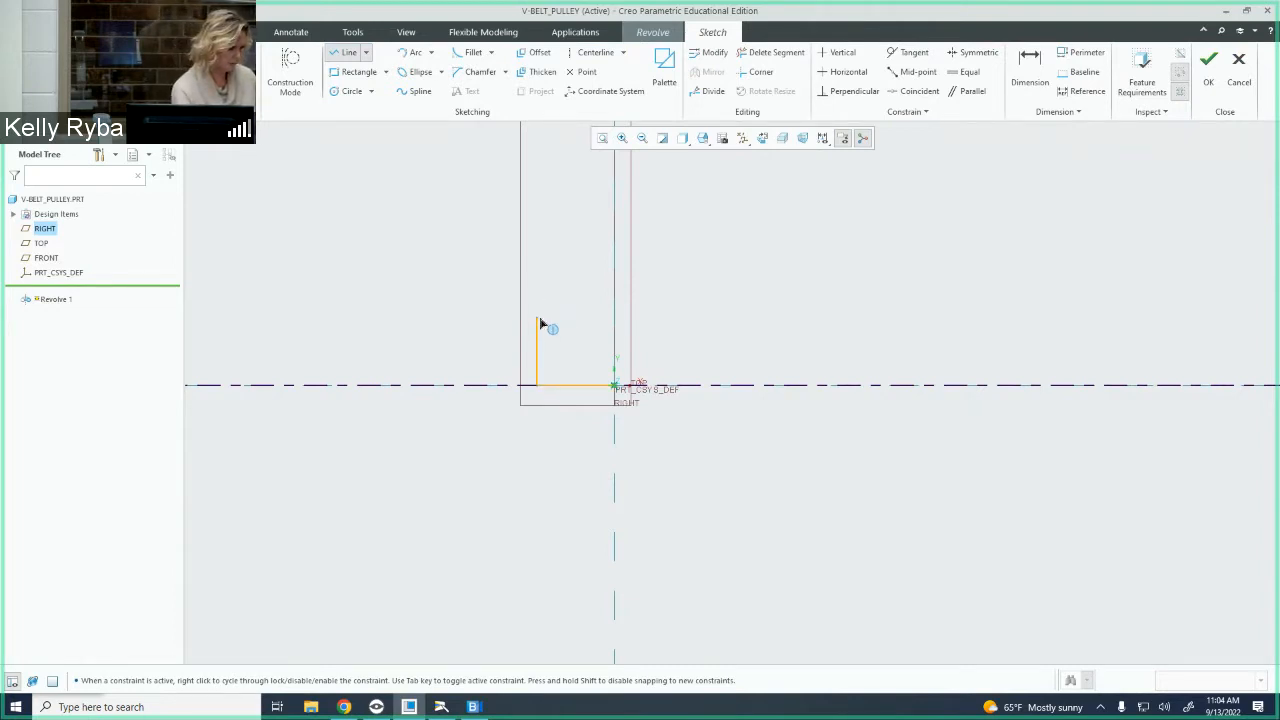
click(613, 320)
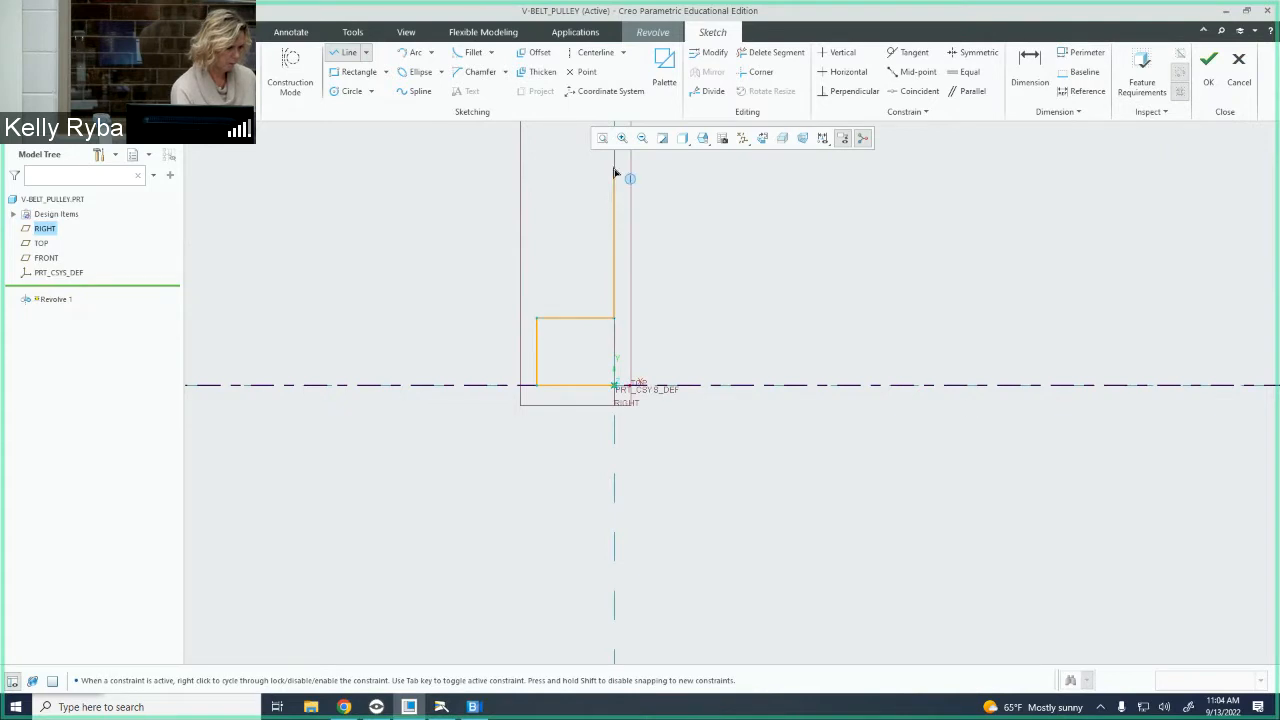
Continue the line chain up along the vertical reference and add a short horizontal rim edge away from the hub
scroll(634, 205, down, 1)
scroll(632, 205, down, 1)
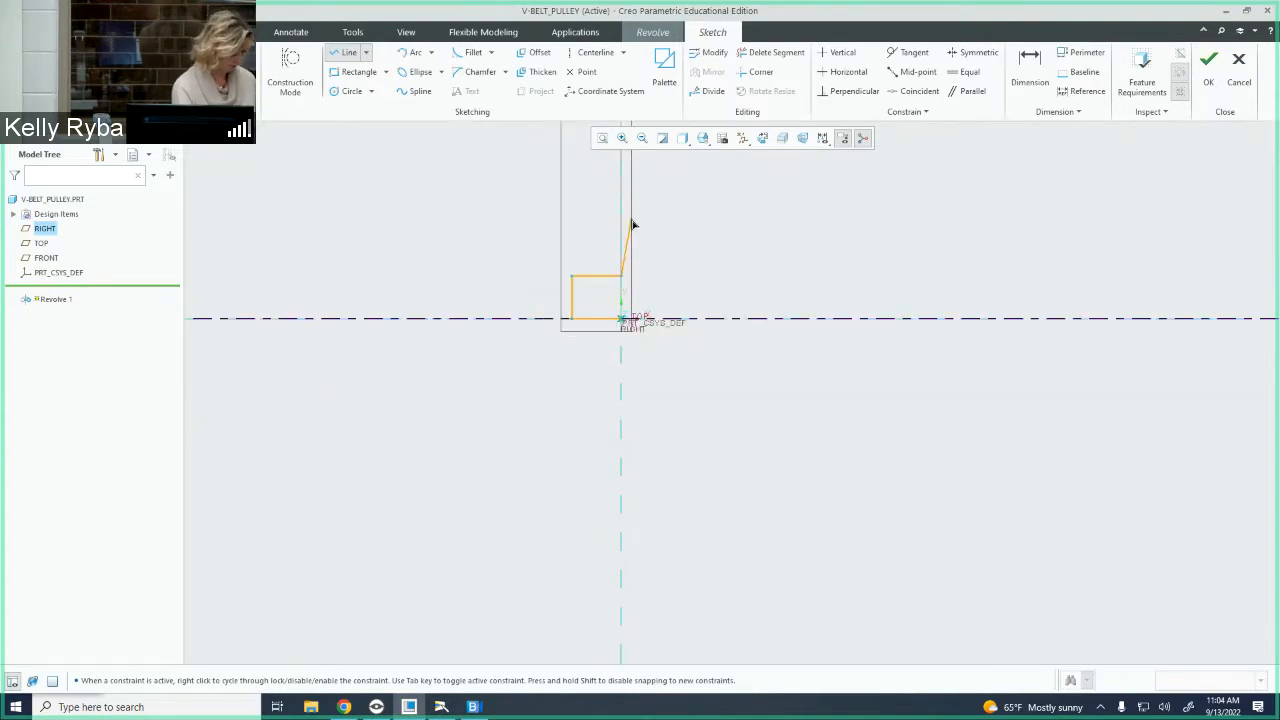
shift+middle_drag(623, 241, 601, 358)
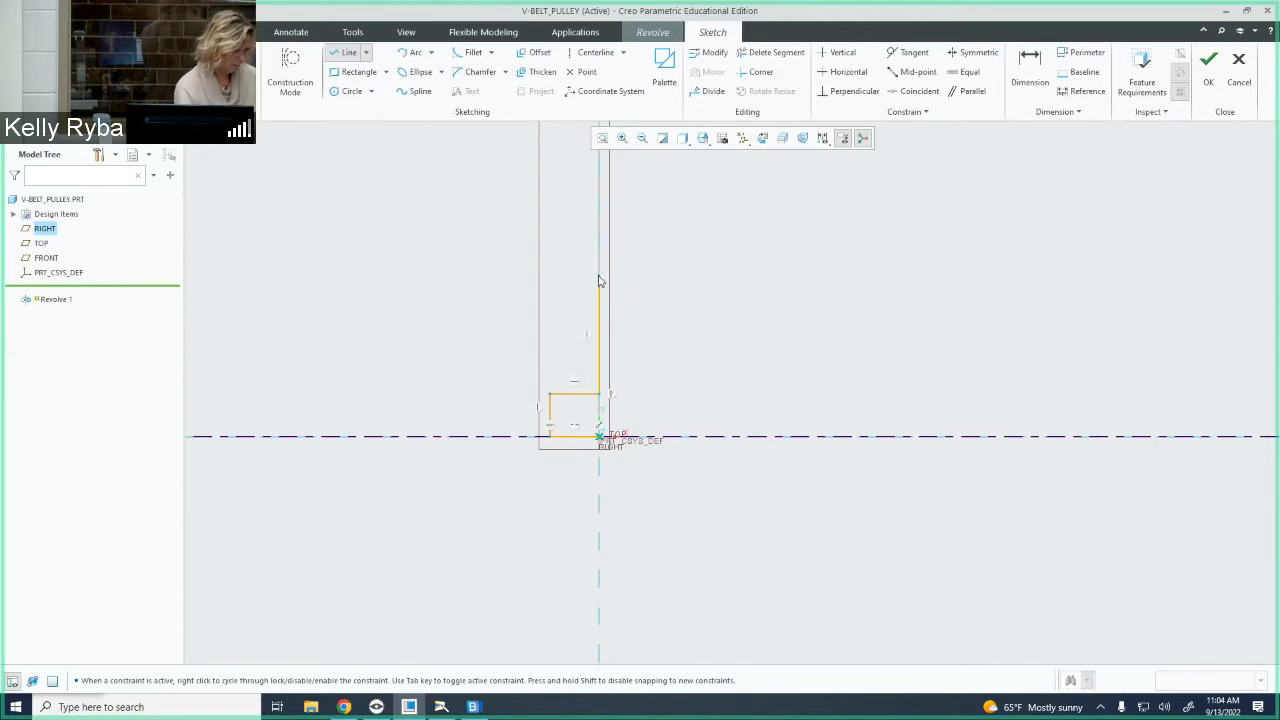
click(599, 275)
scroll(614, 281, up, 2)
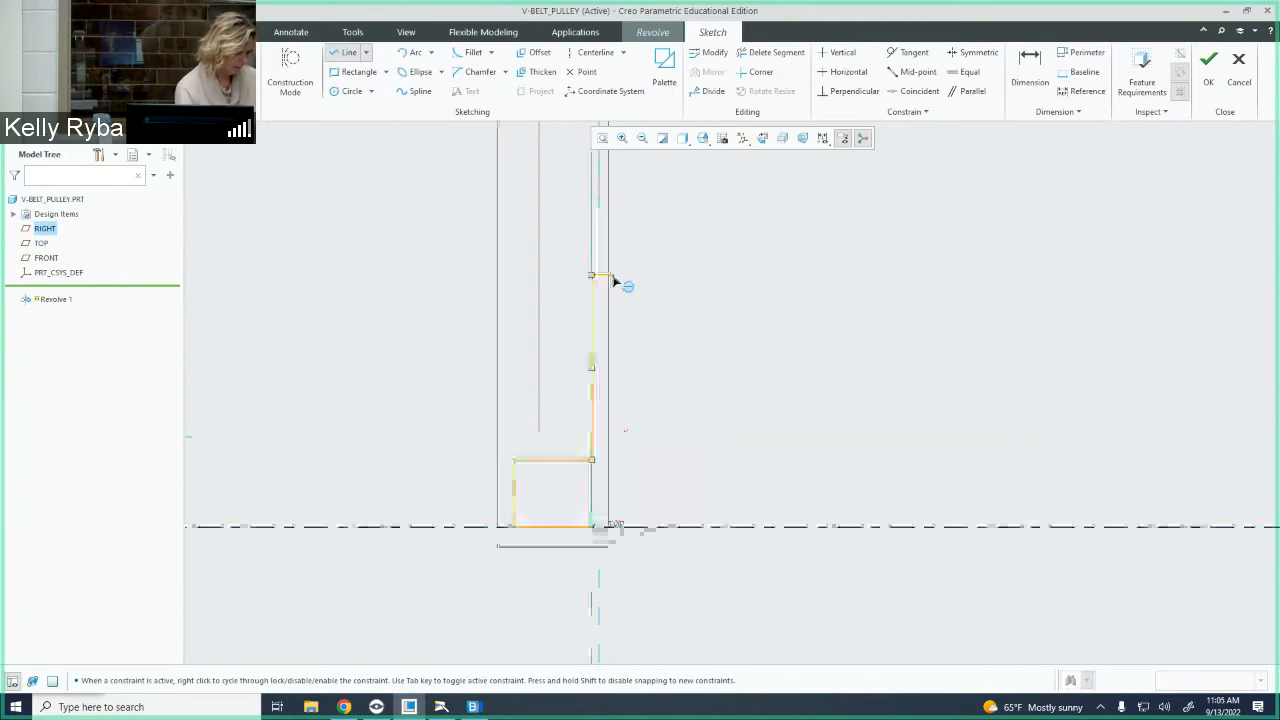
click(599, 275)
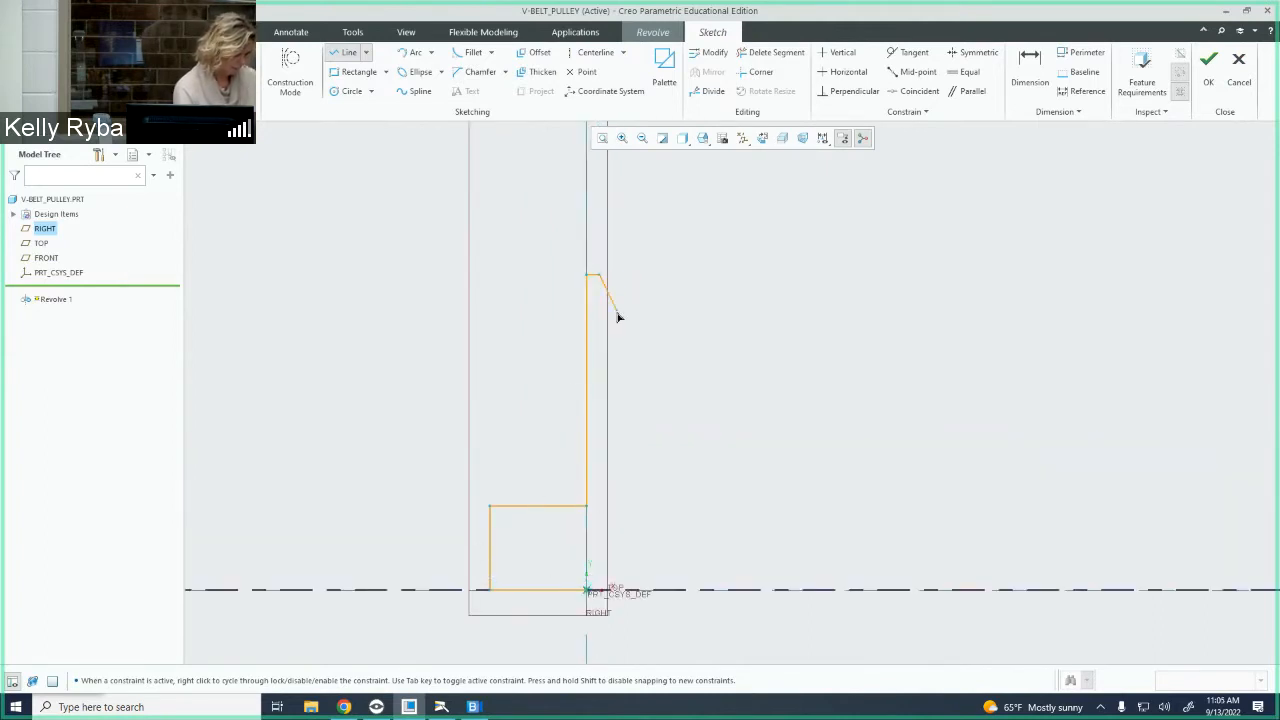
Draw the flat-bottomed V-groove with two sloped sides and a matching short rim edge at the same height
click(618, 340)
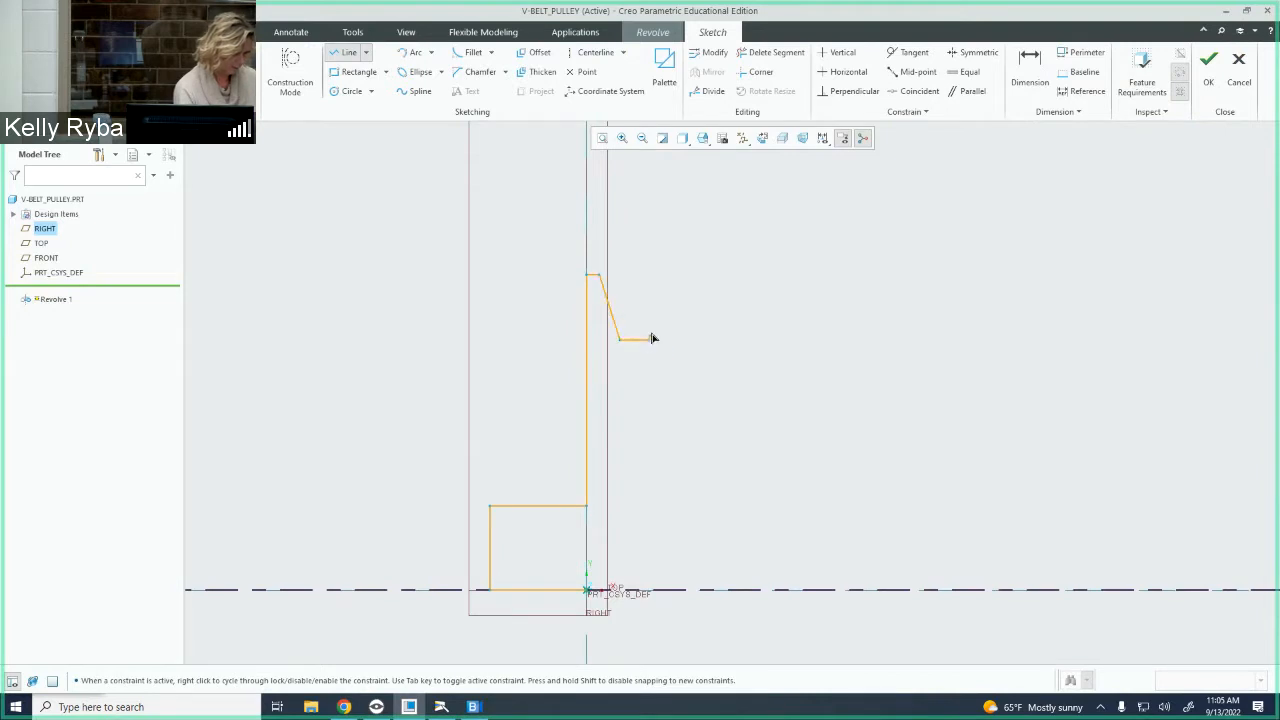
click(649, 340)
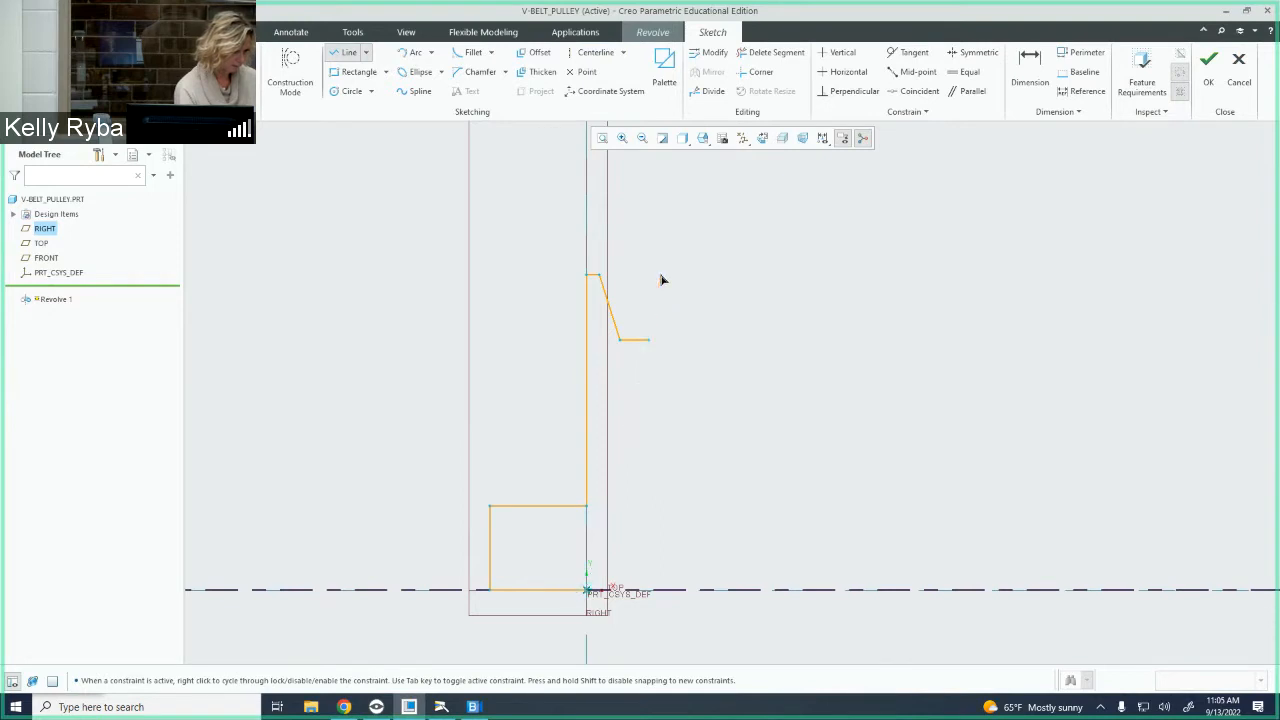
click(660, 275)
click(673, 275)
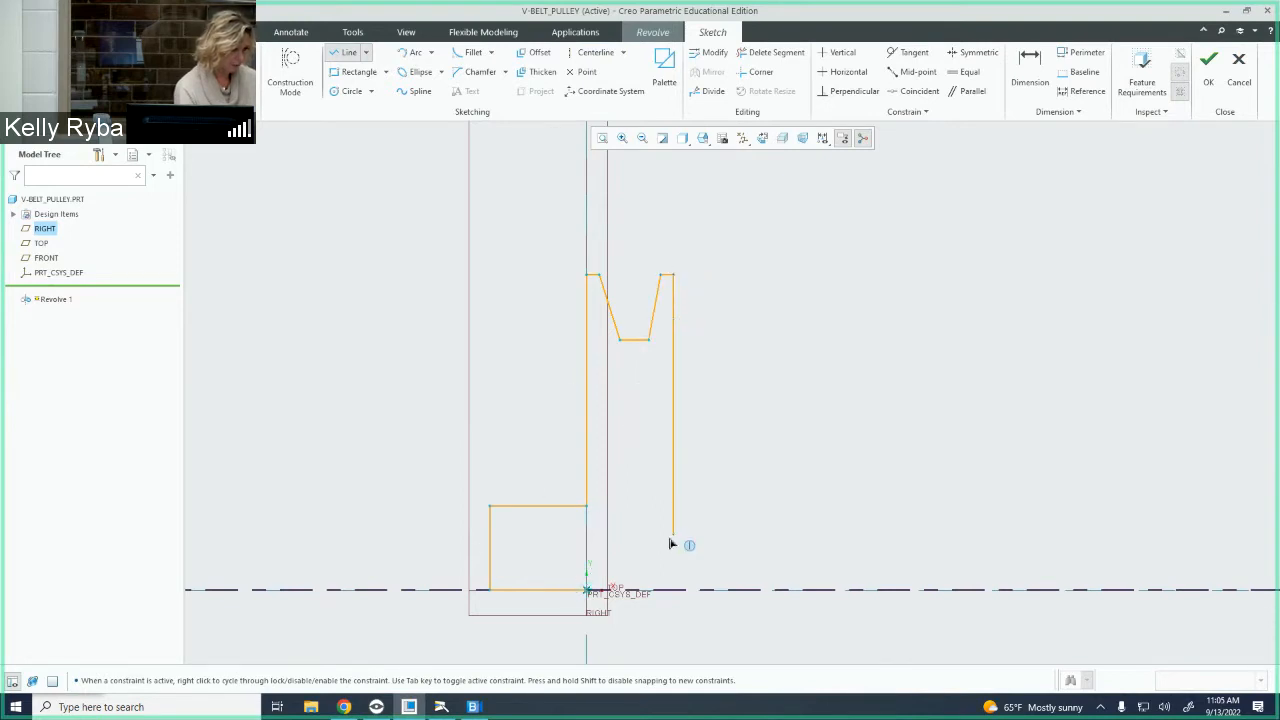
Close the profile with a vertical line from the outer rim edge down to the centerline and a horizontal line back to the origin
click(673, 590)
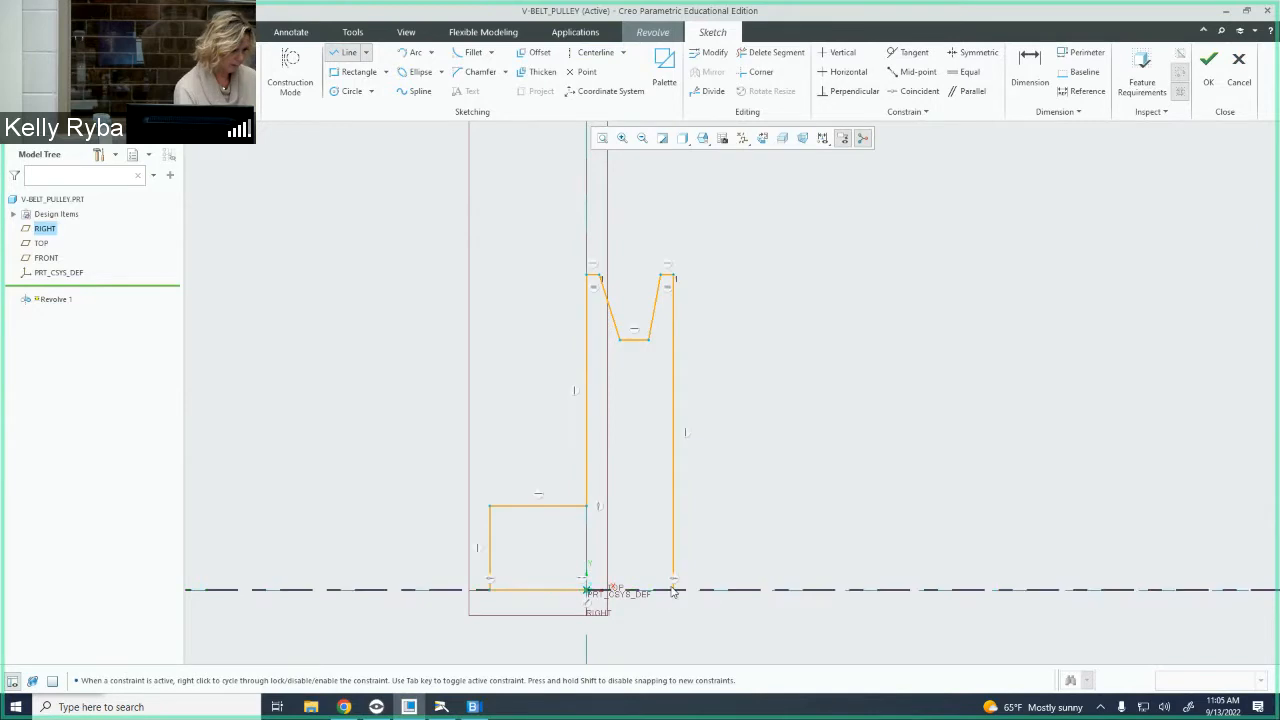
click(587, 590)
middle_click(648, 521)
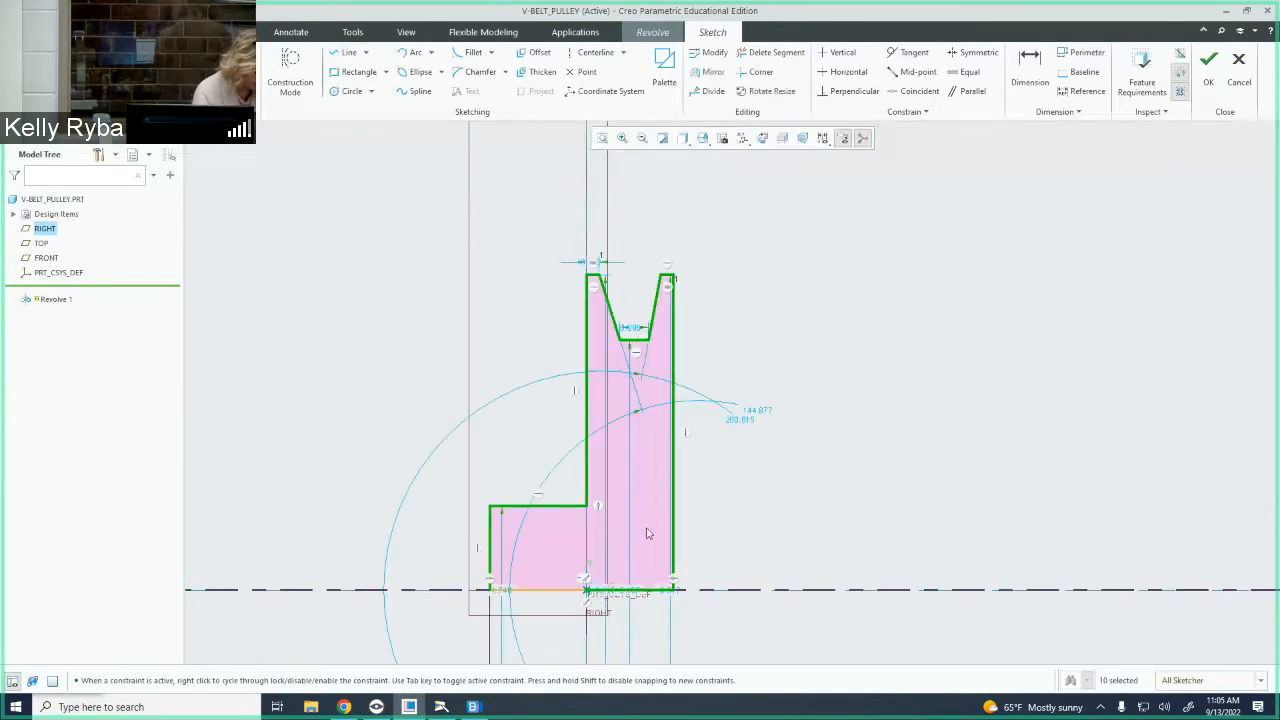
Move the hub's diameter dimension outside the profile, beyond the hub's free end
scroll(668, 521, down, 1)
scroll(670, 572, up, 4)
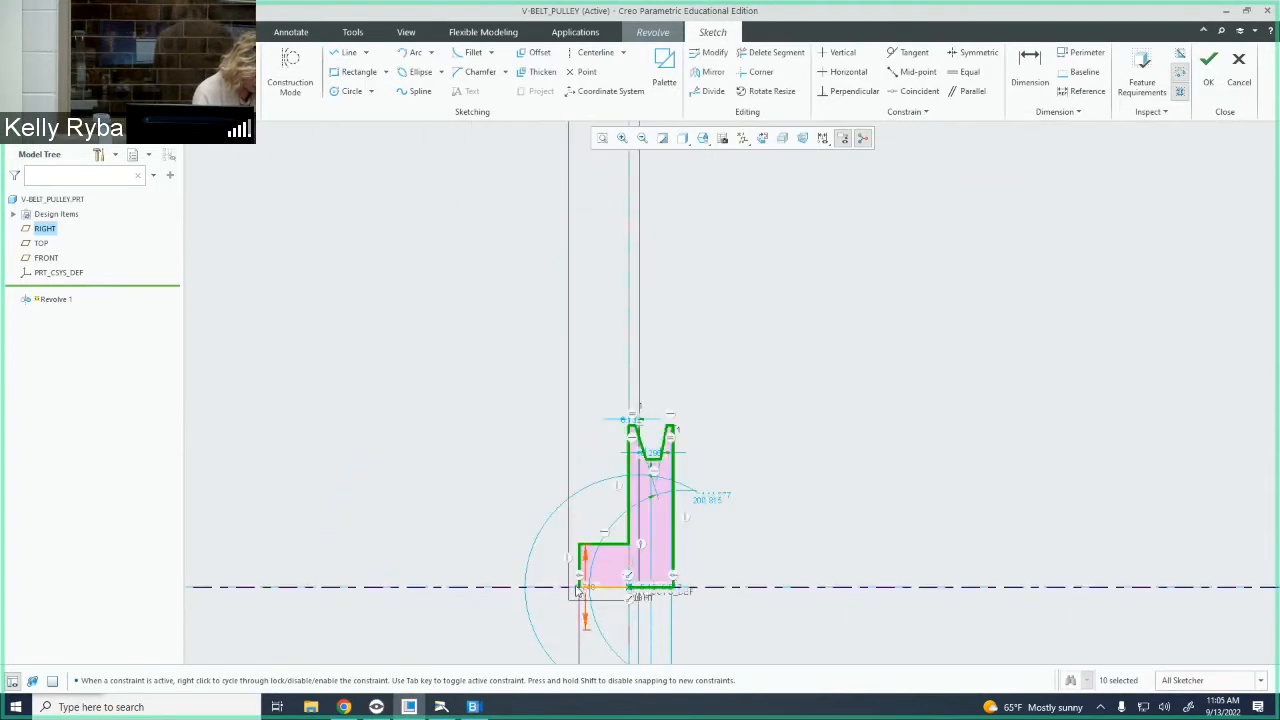
drag(583, 590, 490, 570)
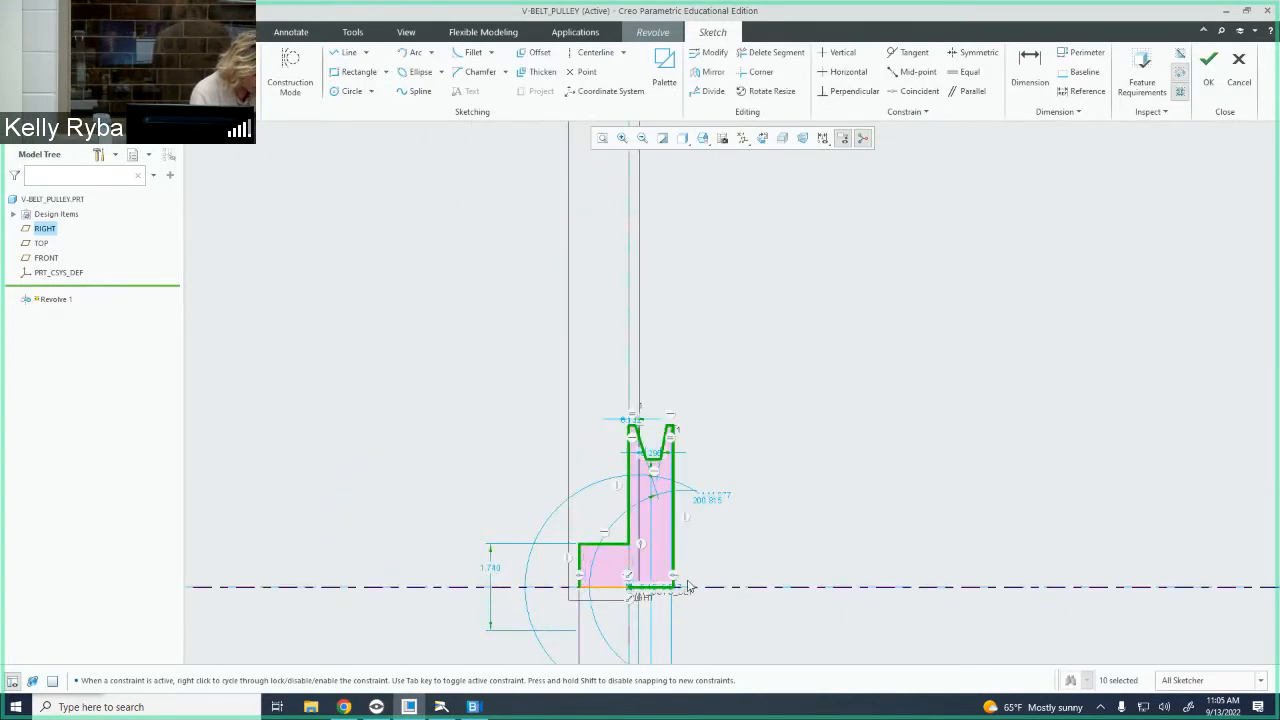
scroll(678, 580, down, 2)
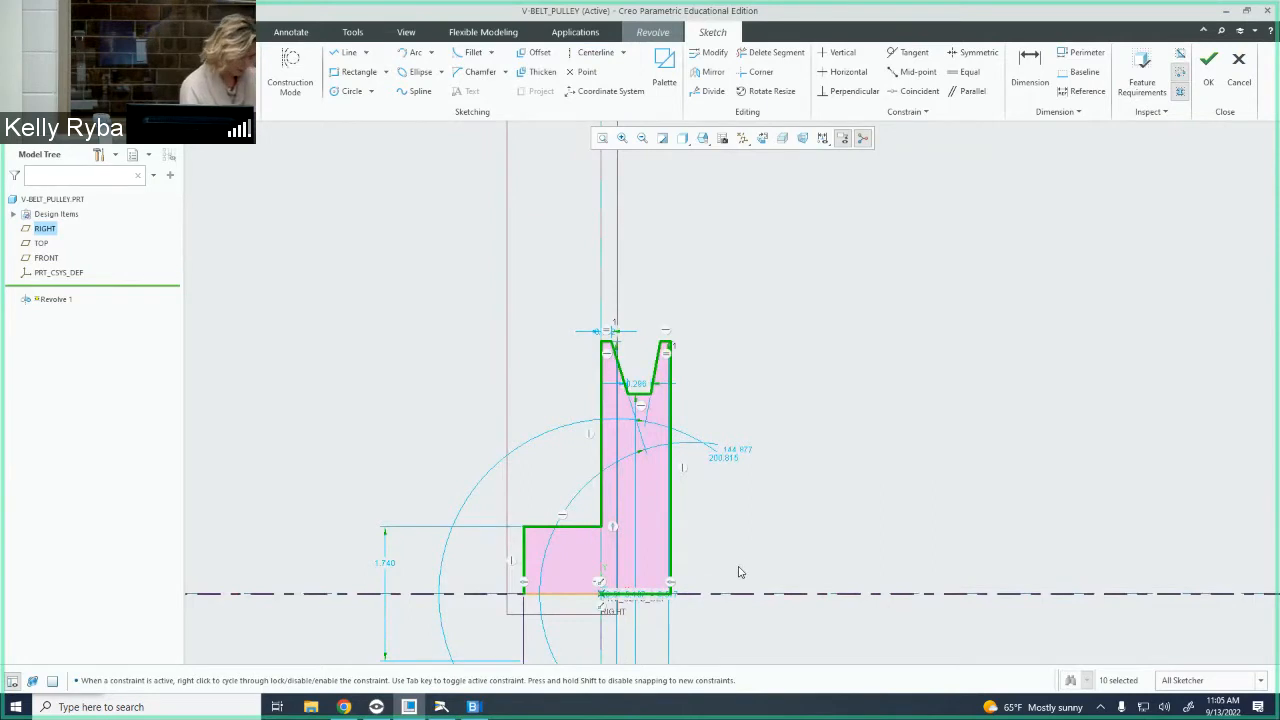
Move the groove-bottom diameter and both rim diameter dimensions clear of the profile, spaced apart on the side opposite the hub
middle_drag(742, 572, 752, 385)
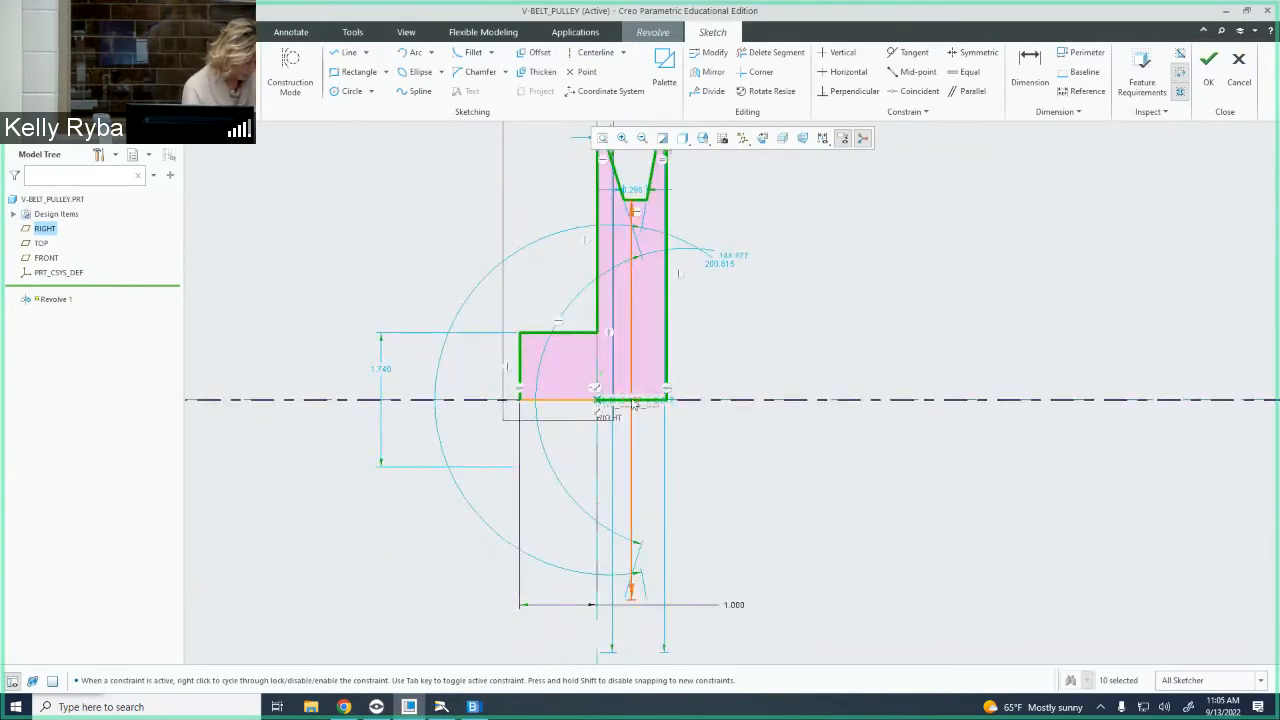
drag(752, 385, 830, 386)
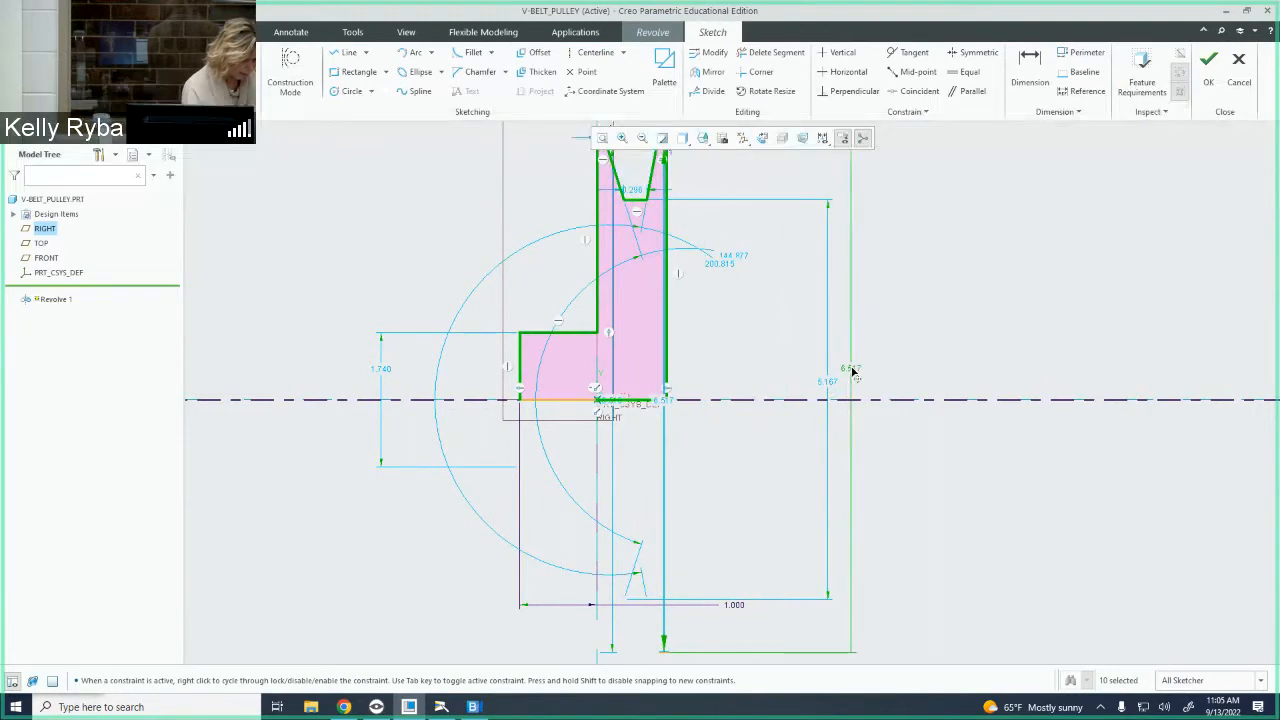
middle_click(849, 371)
drag(613, 403, 889, 357)
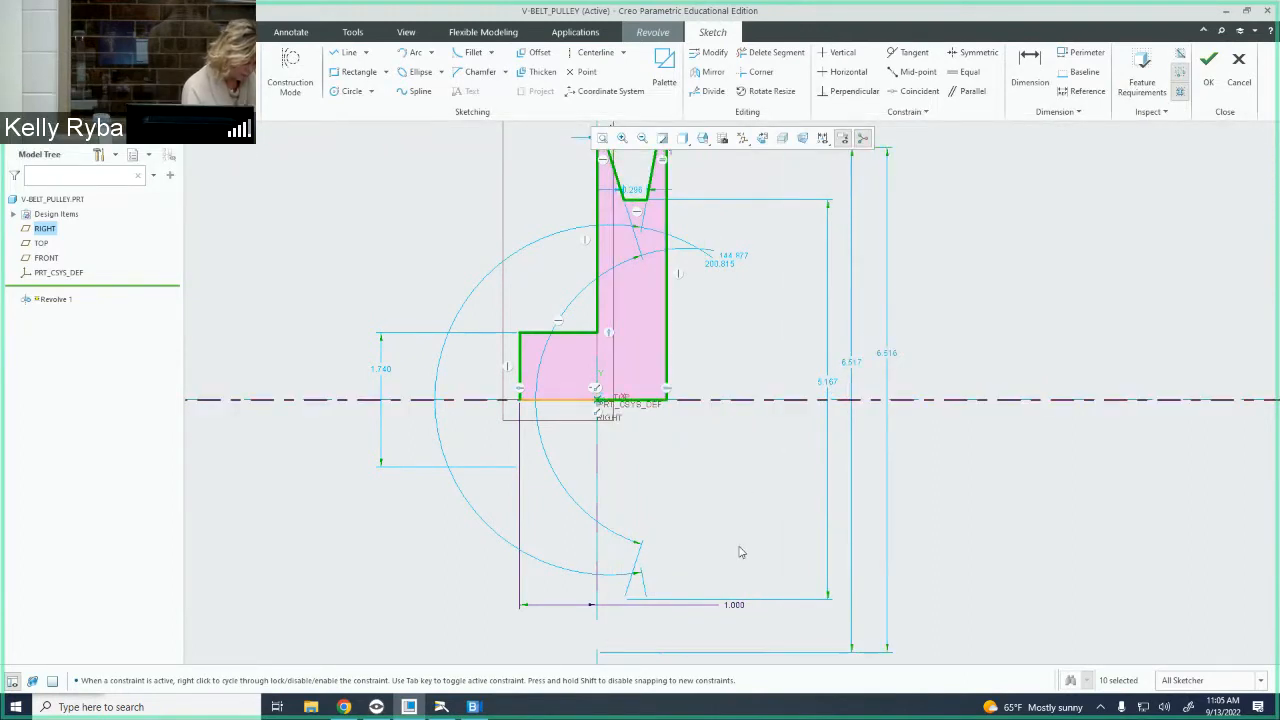
Move the short rim edge's width dimension outward to the hub side of the rim
scroll(697, 537, up, 1)
scroll(697, 537, down, 1)
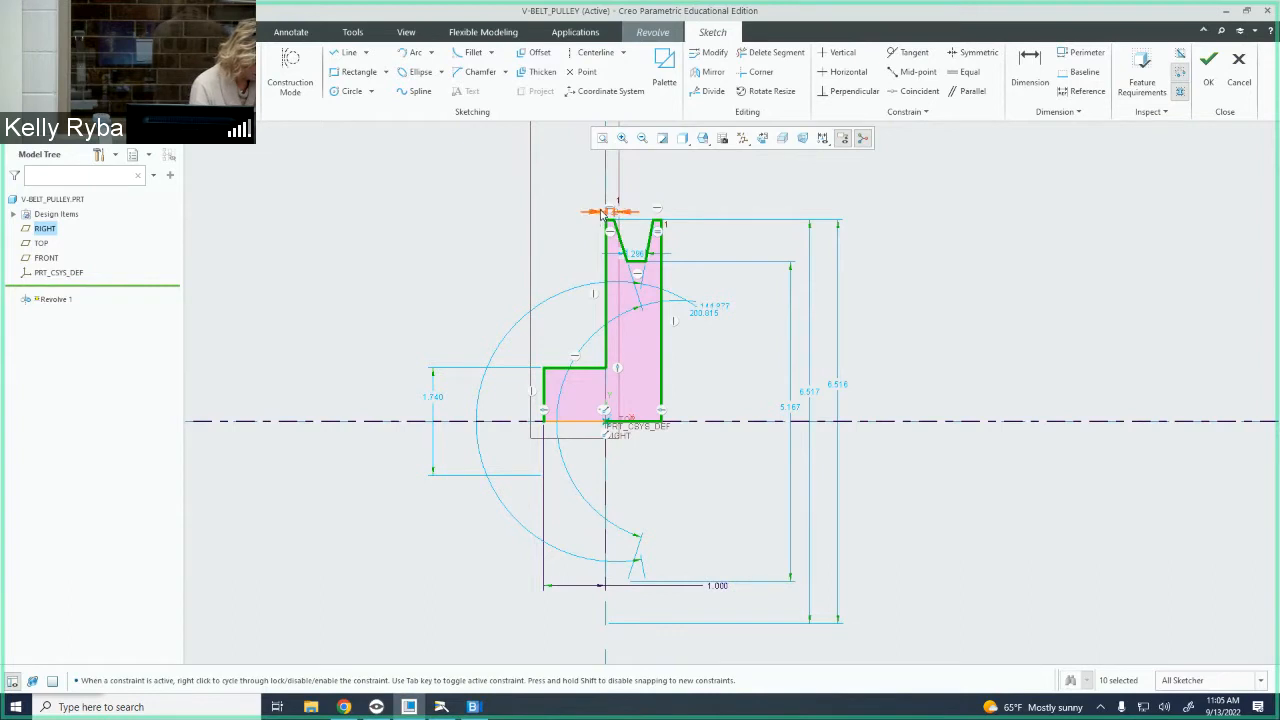
drag(603, 212, 562, 209)
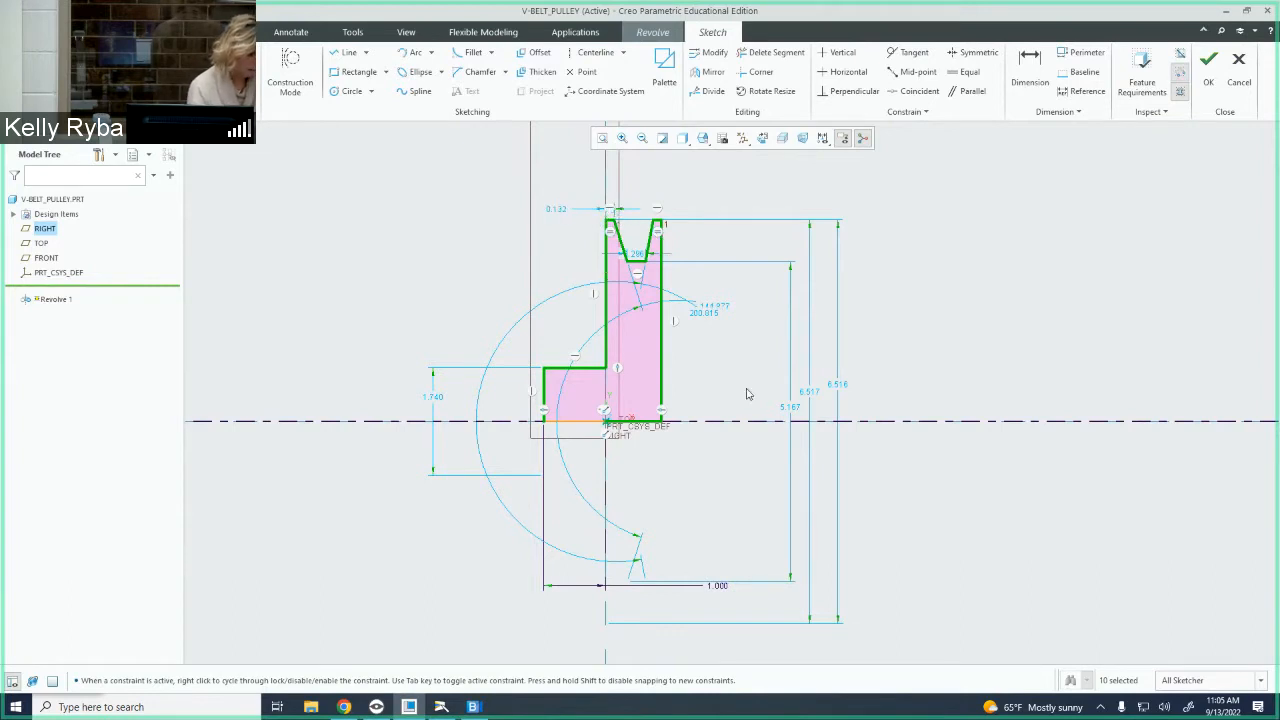
Set the groove-bottom diameter to 5
double_click(789, 407)
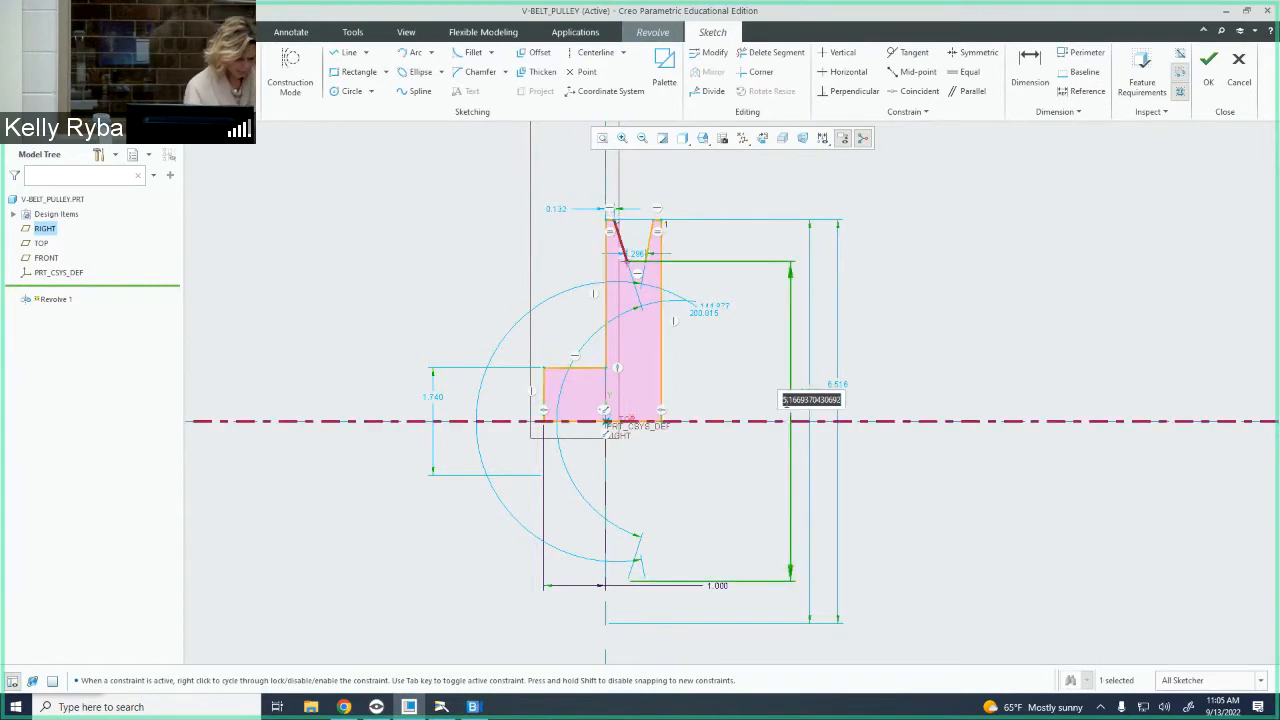
text(5)
key(Return)
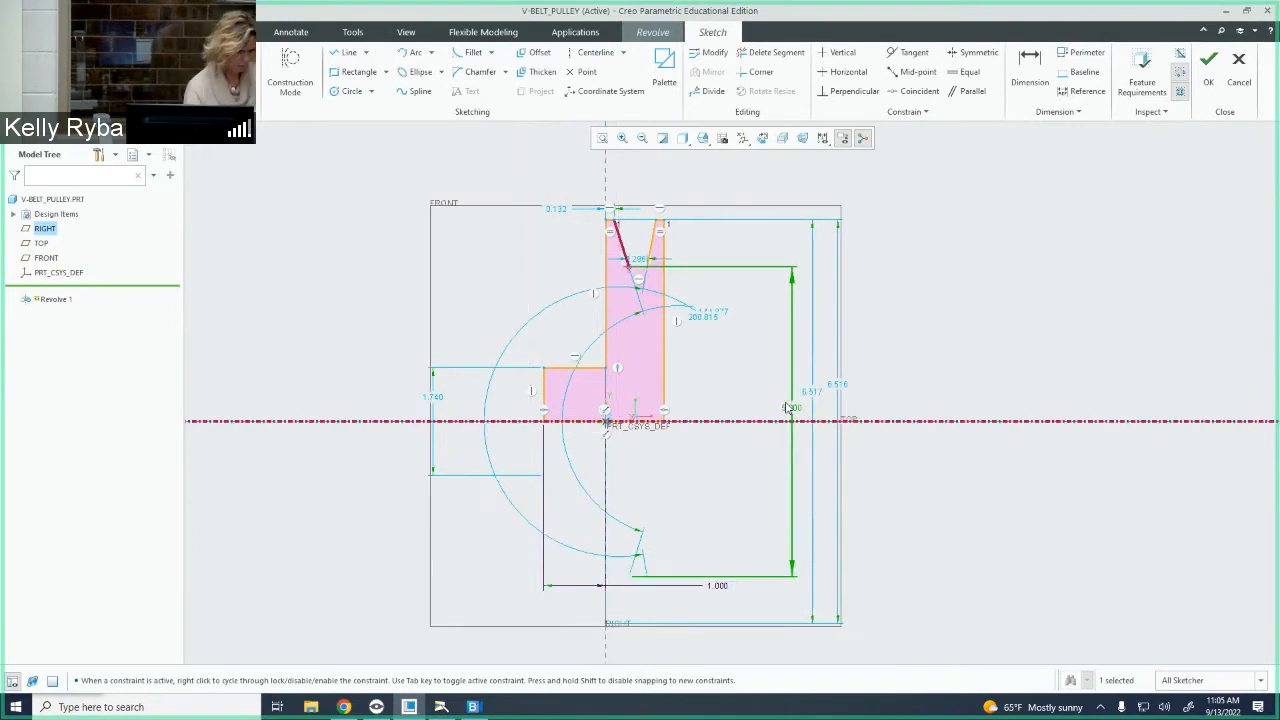
Set the diameters of both rim edges beside the groove to 6
double_click(810, 391)
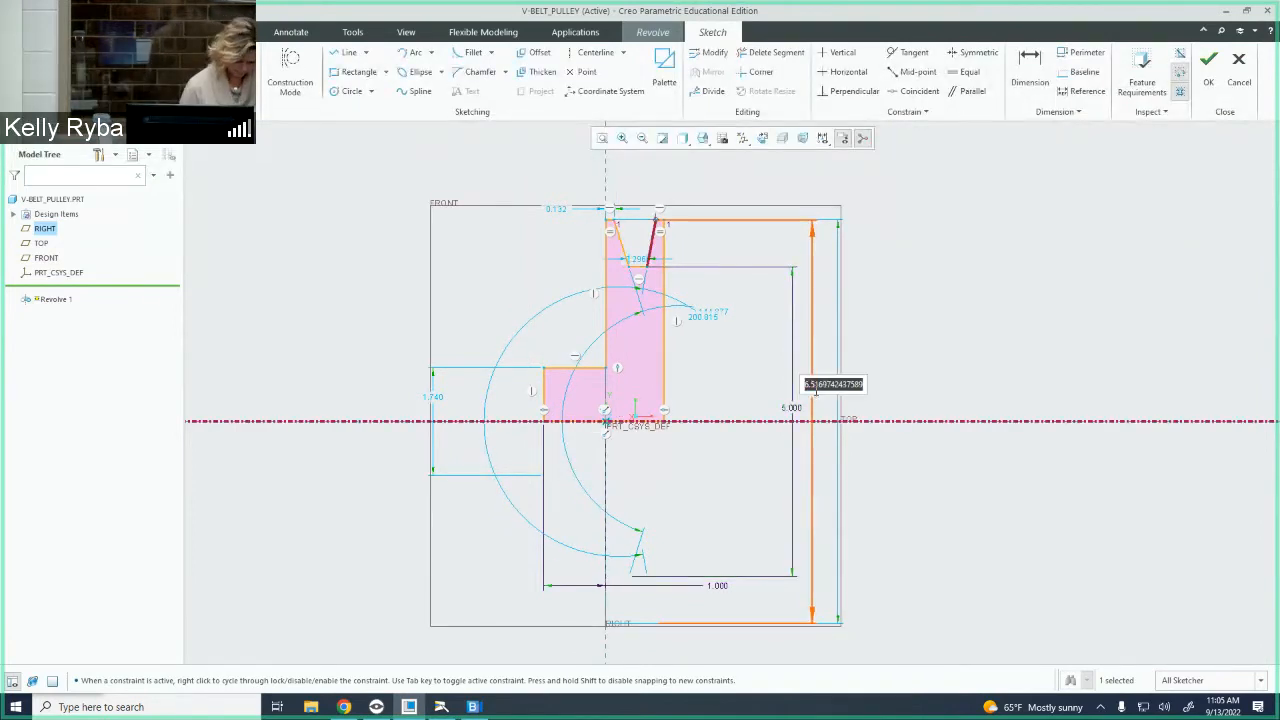
key(BackSpace)
text(6)
key(Return)
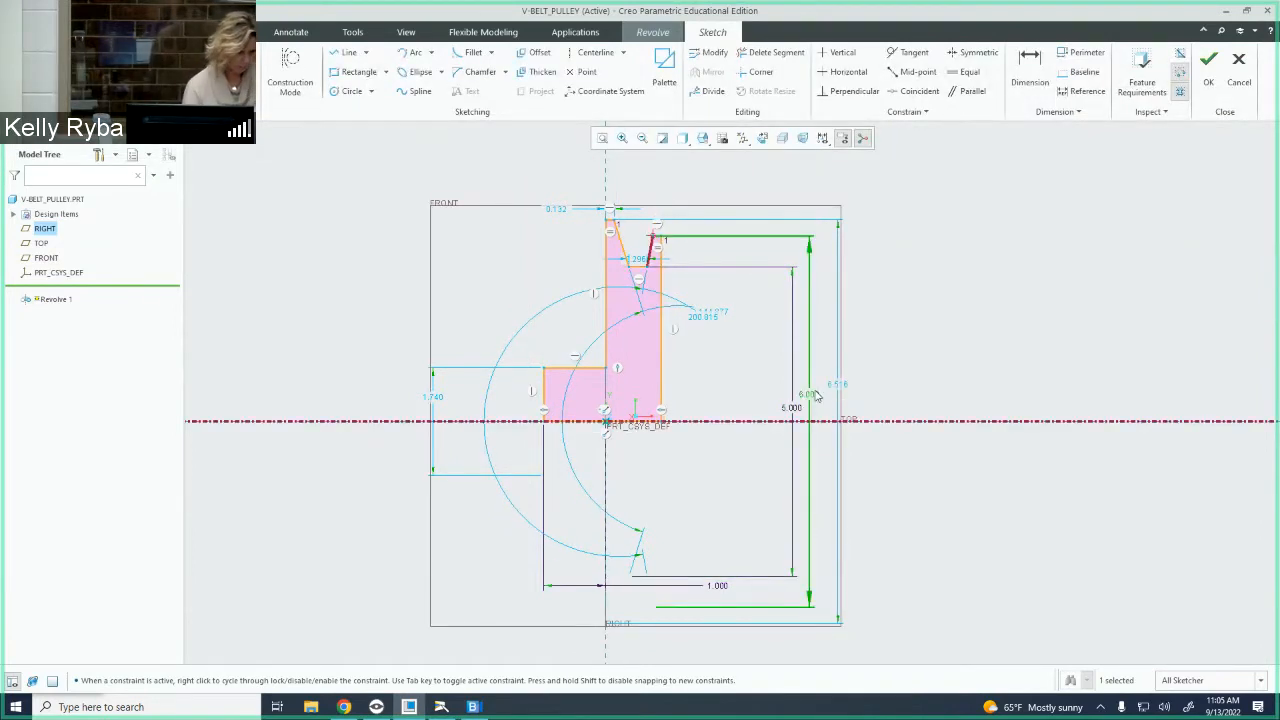
double_click(843, 390)
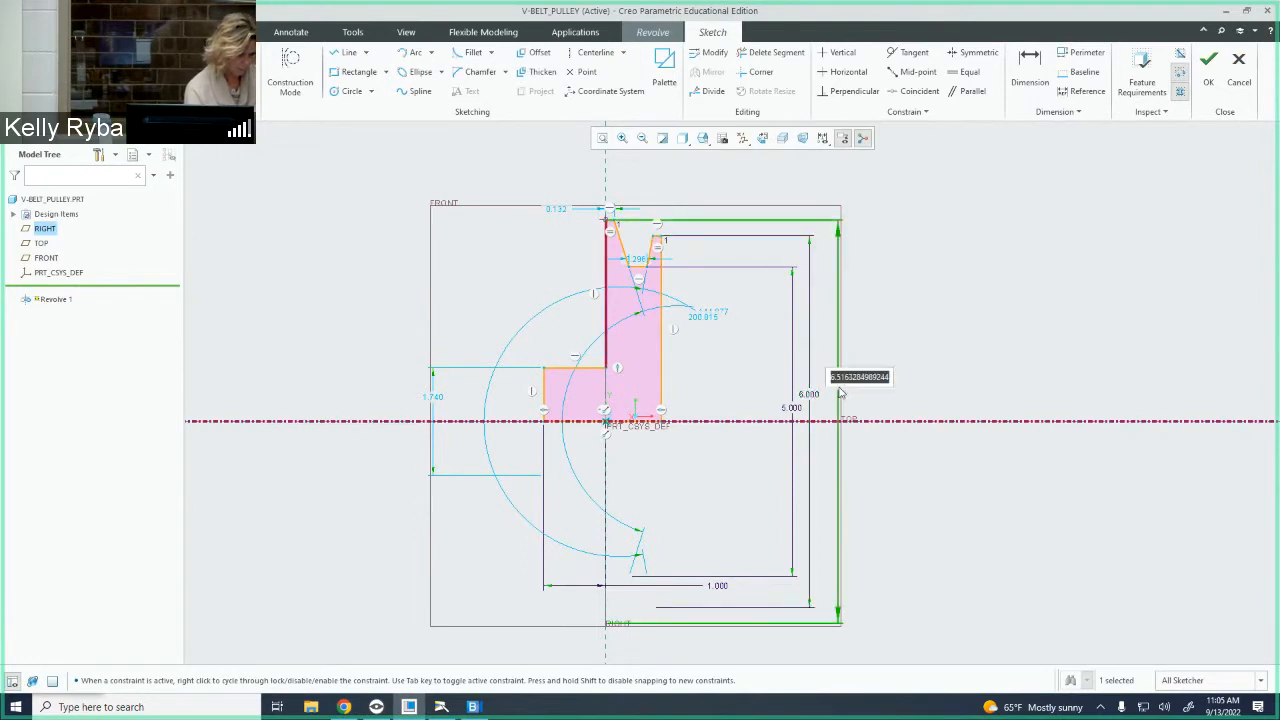
text(6)
key(Return)
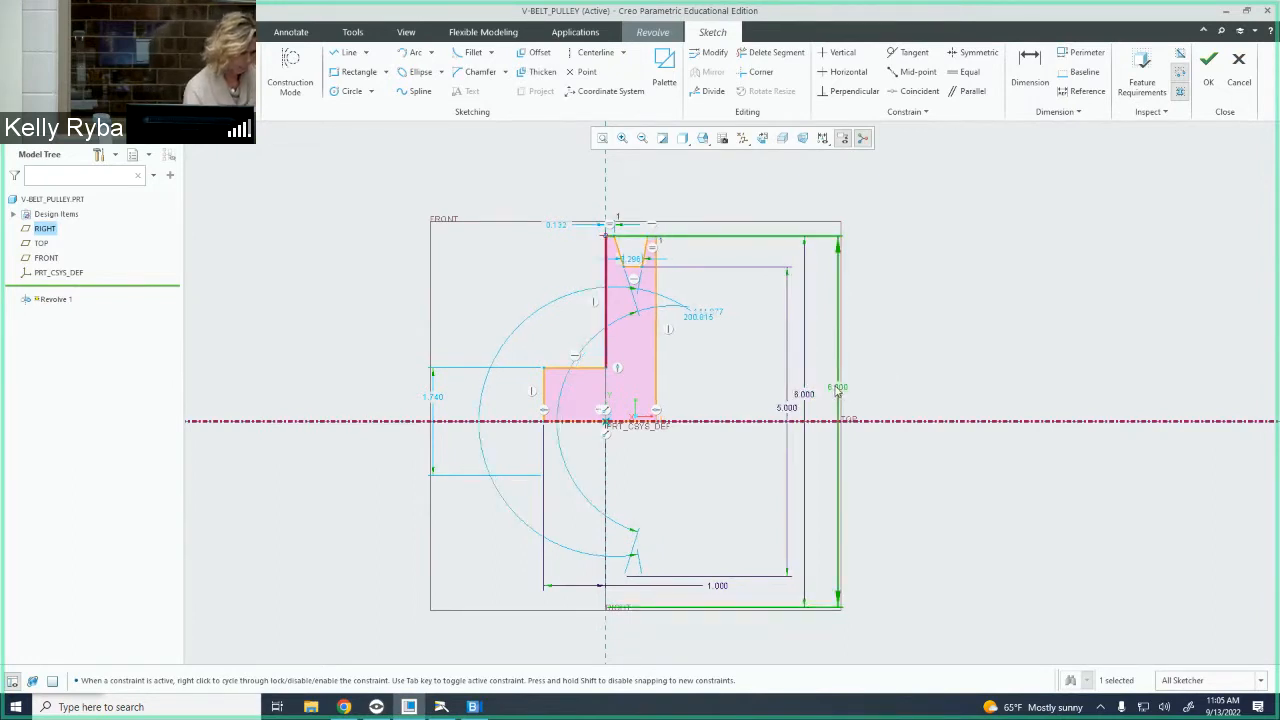
Set the hub diameter to 2
double_click(434, 396)
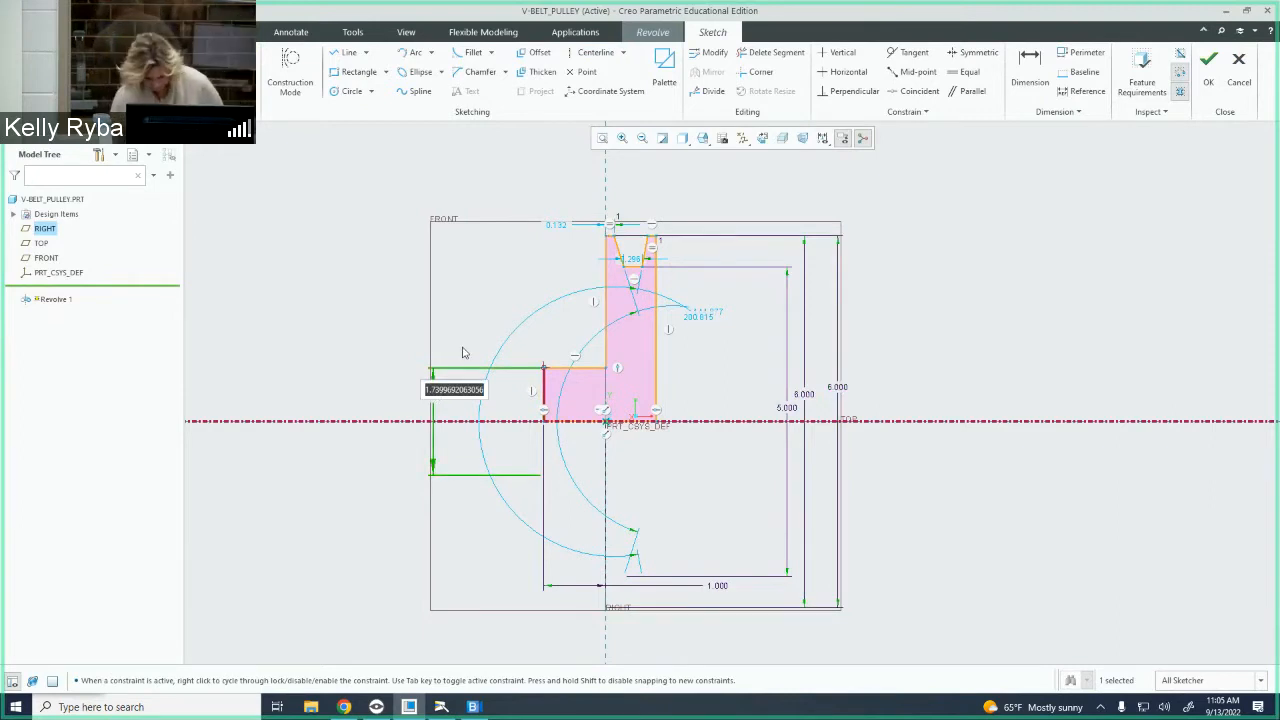
text(2)
key(Return)
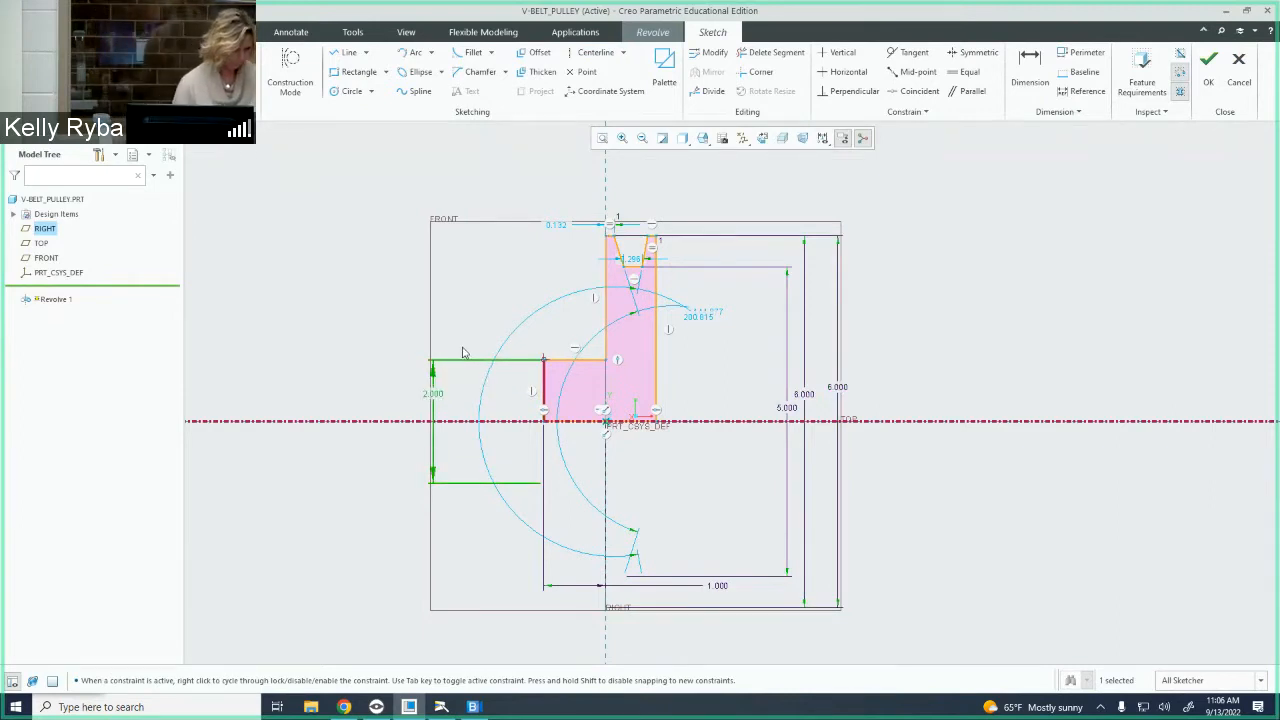
Dimension the overall pulley width between the hub's end line and the opposite vertical face as 1.90
click(1028, 74)
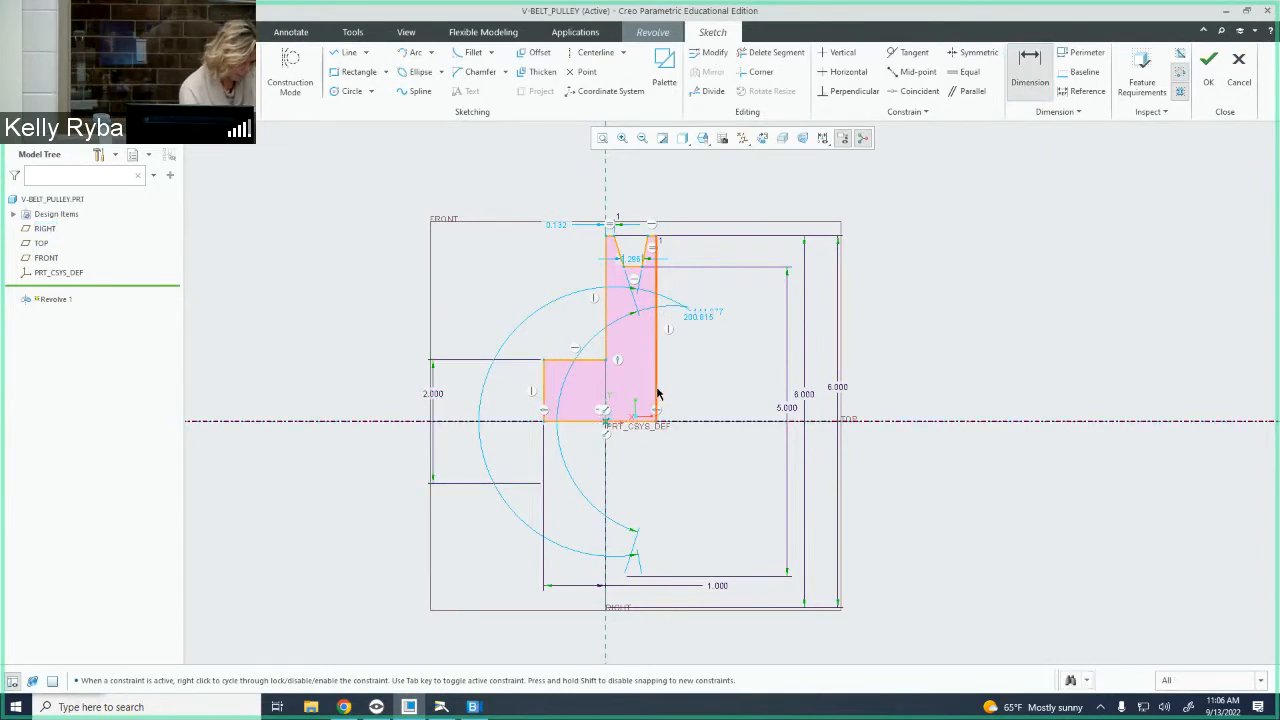
click(545, 403)
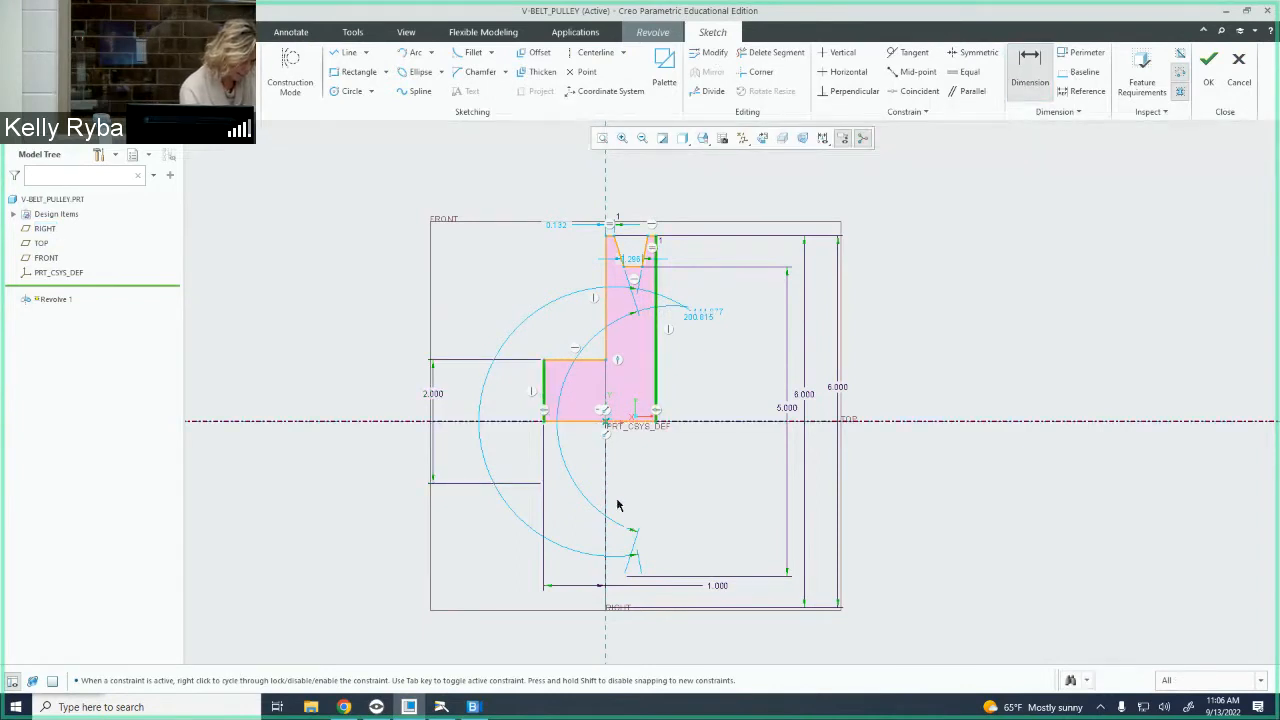
middle_click(628, 491)
text(1.90)
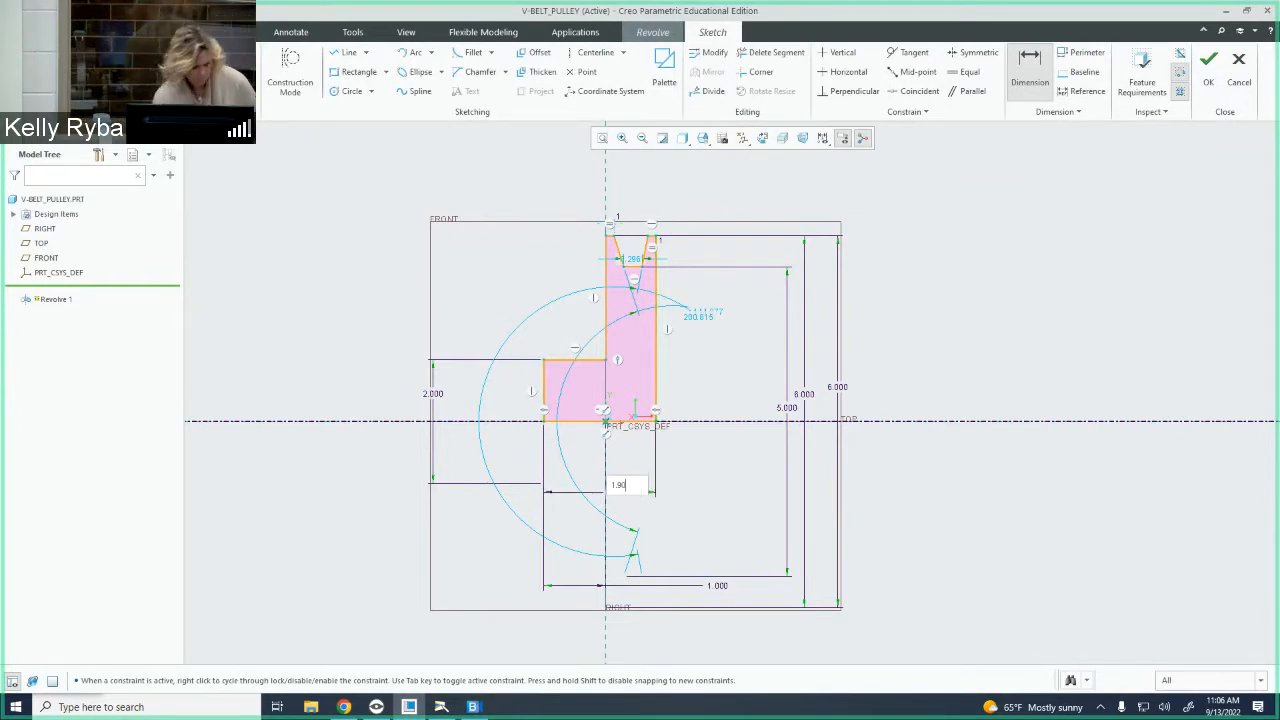
key(Return)
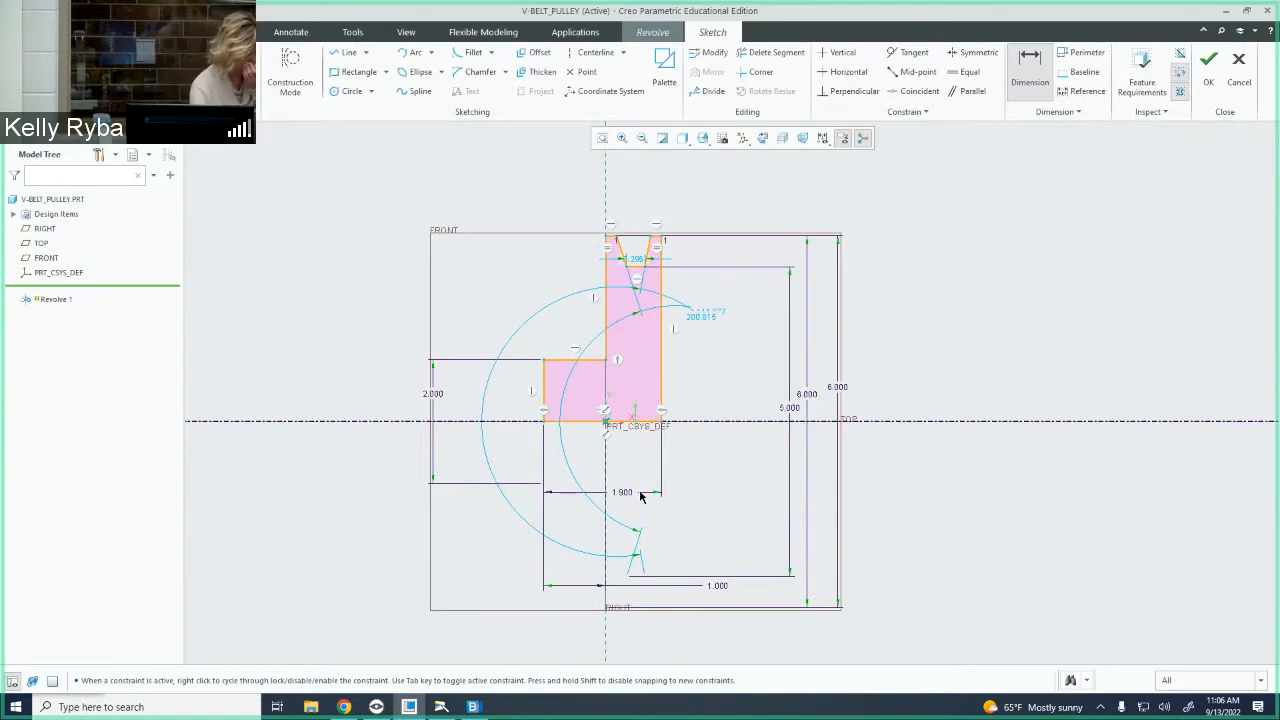
Dimension the short rim edge on the hub side of the groove and set its width to 0.125
scroll(690, 280, down, 4)
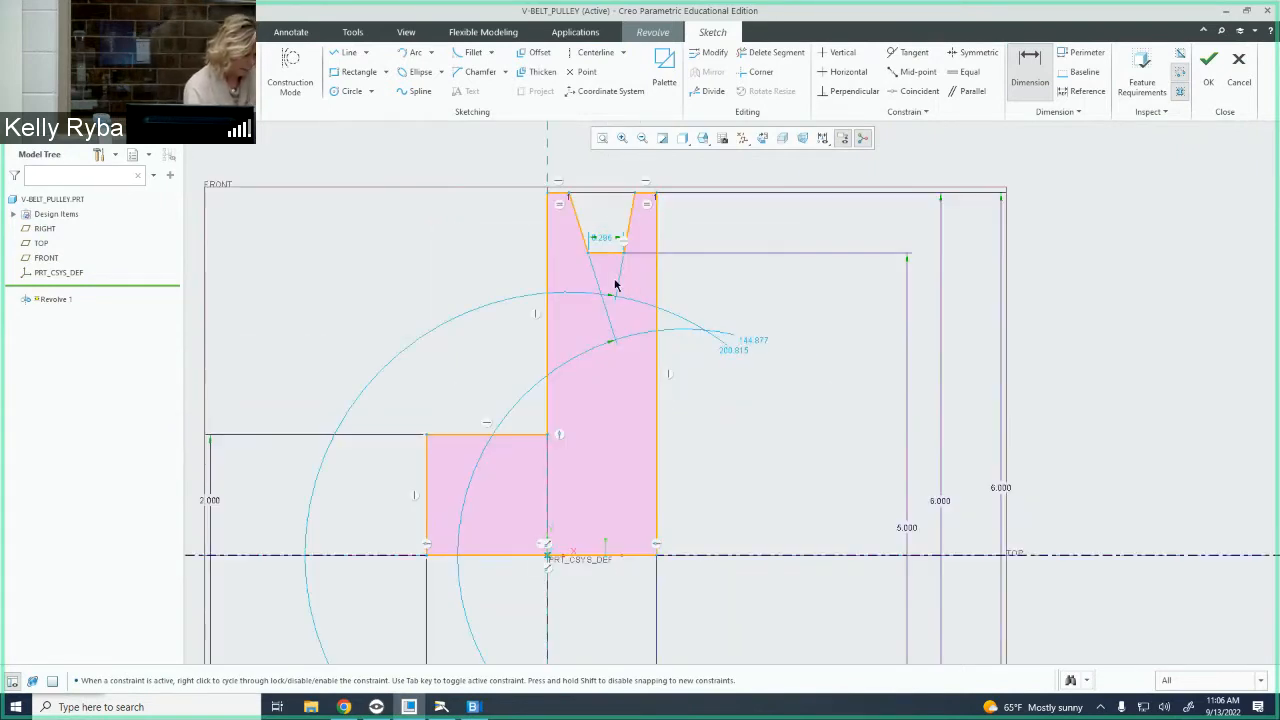
scroll(628, 304, up, 4)
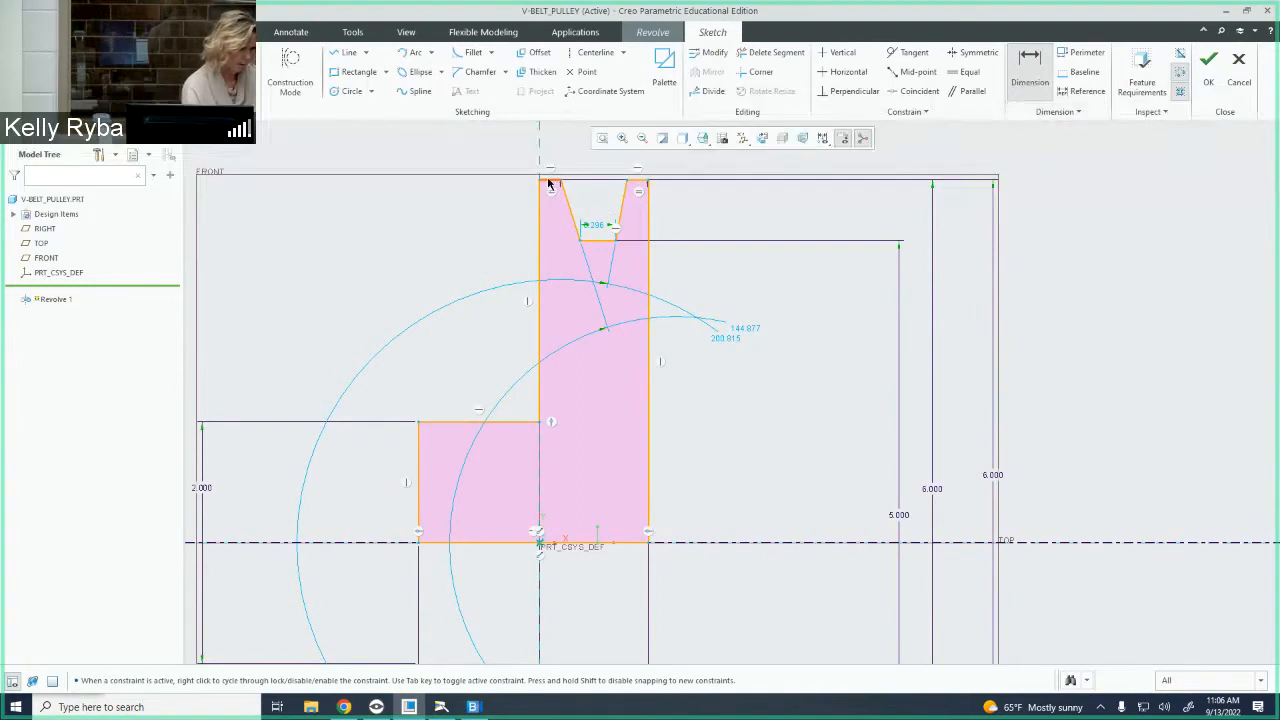
click(548, 183)
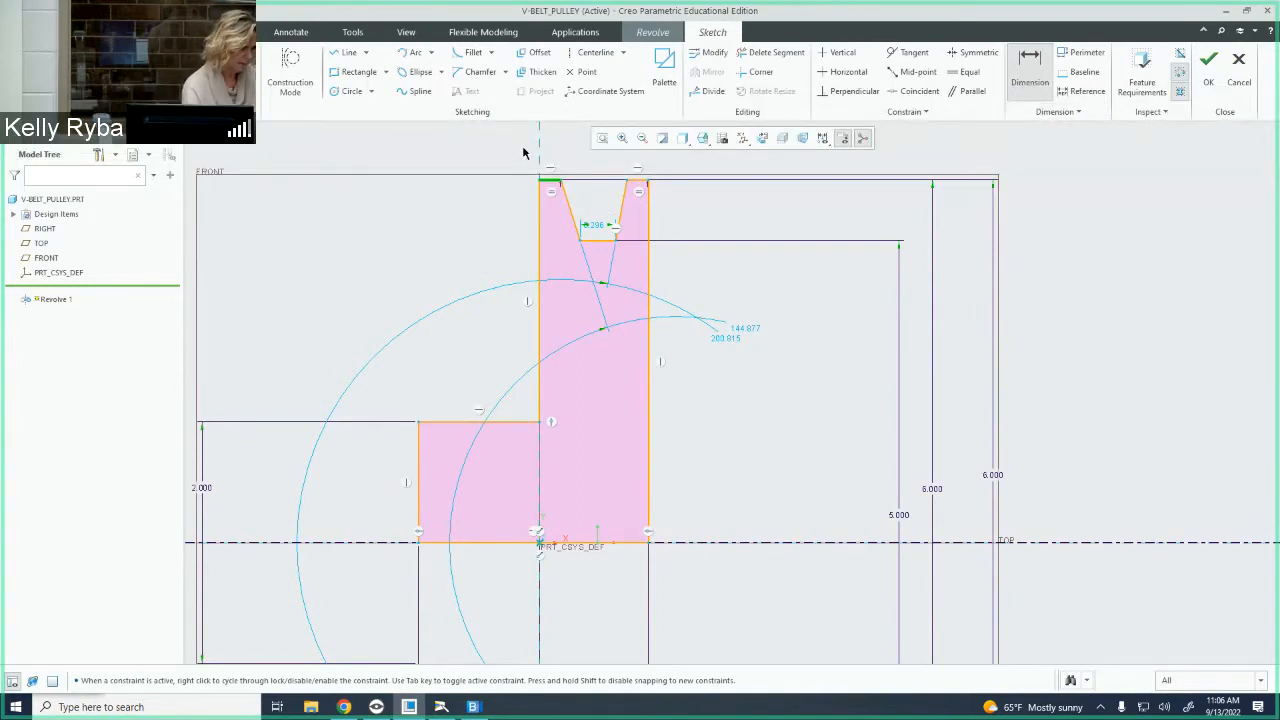
middle_click(512, 140)
text(0.125)
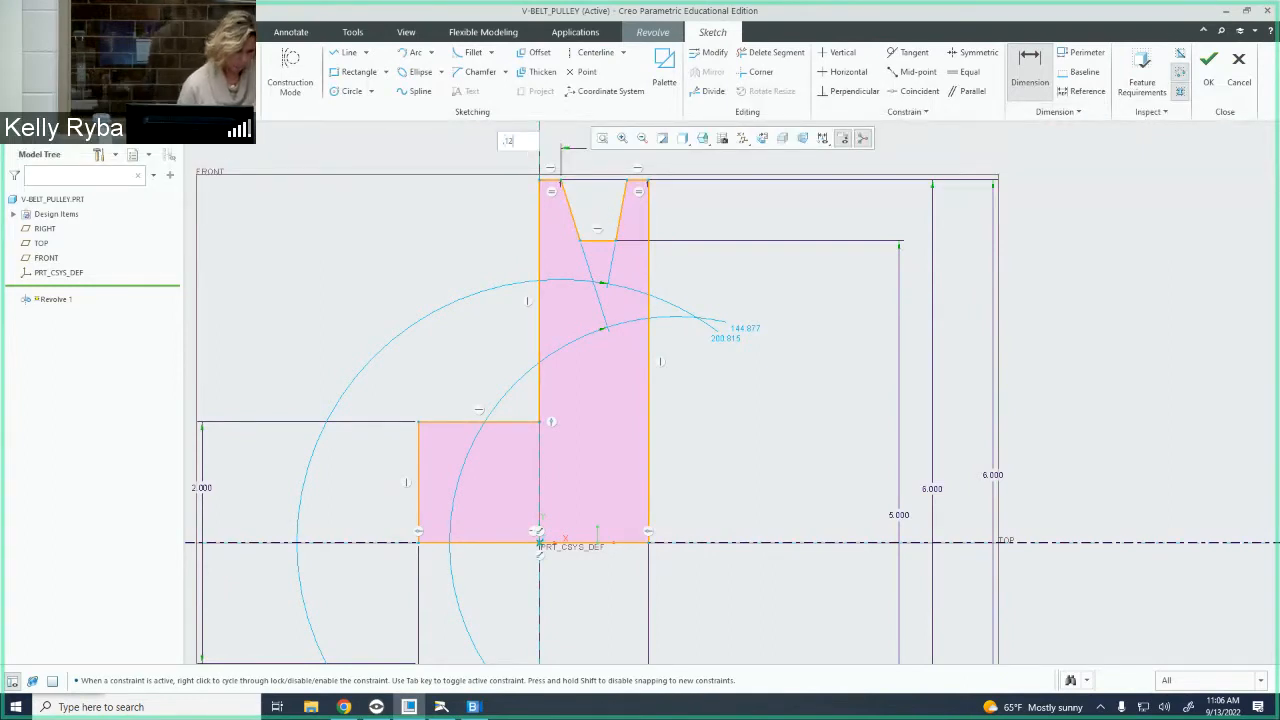
key(Return)
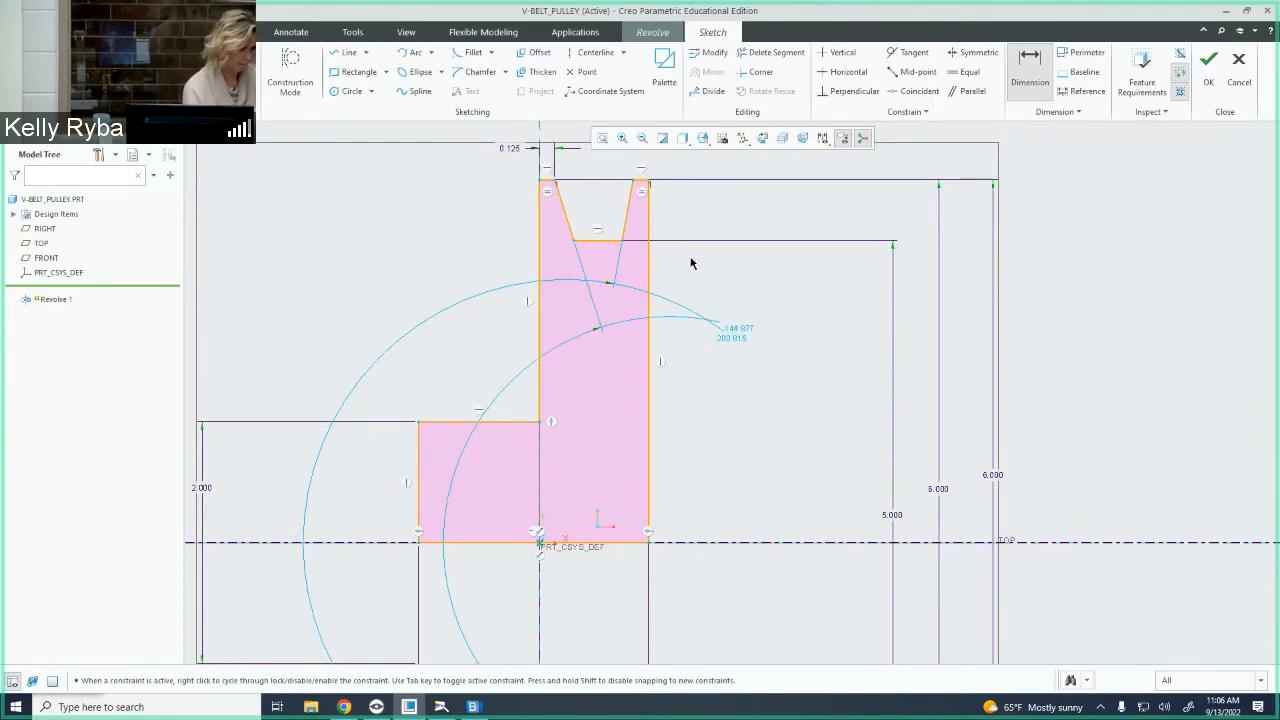
Dimension the angle between the two sloped groove sides as 40 degrees
scroll(690, 263, up, 2)
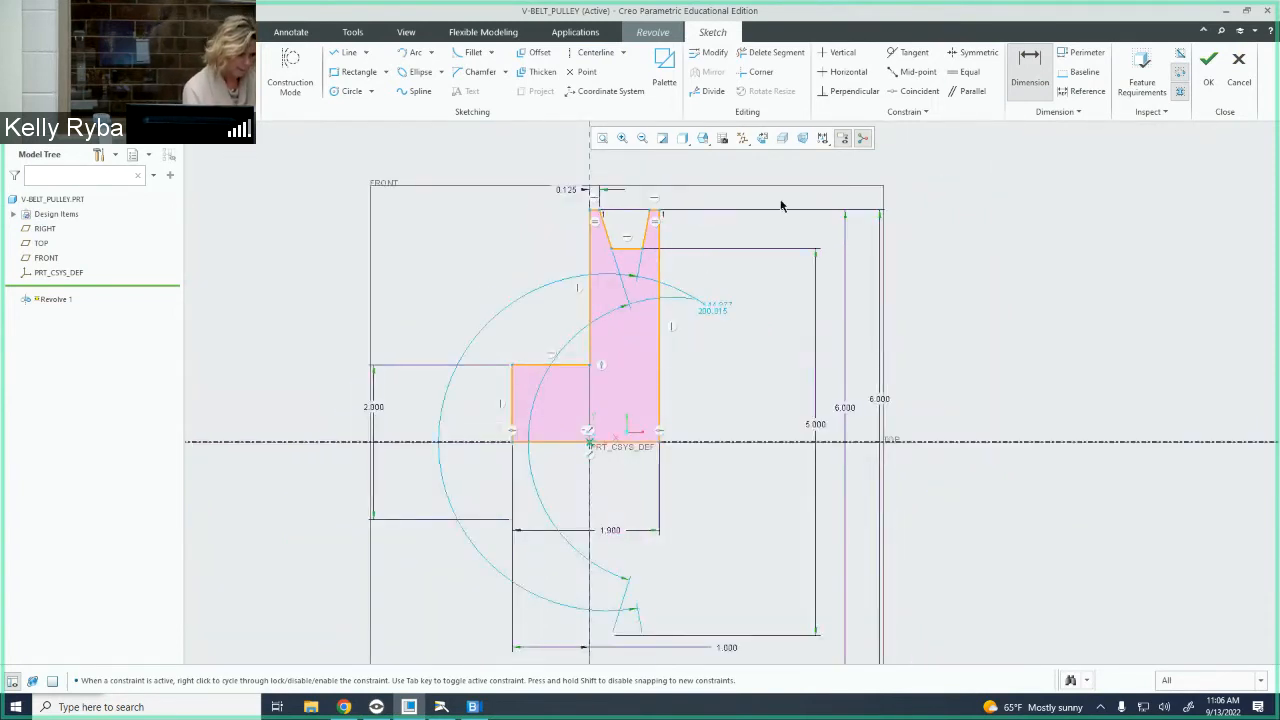
click(606, 236)
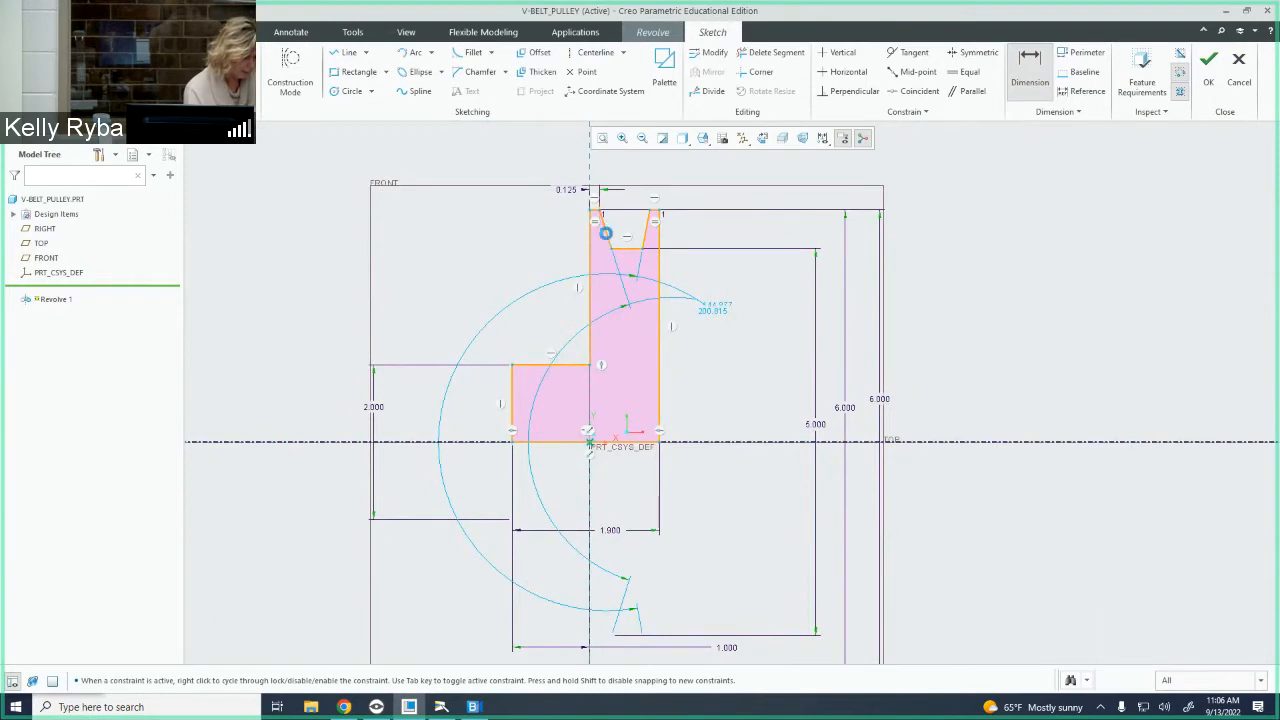
middle_click(630, 176)
text(44)
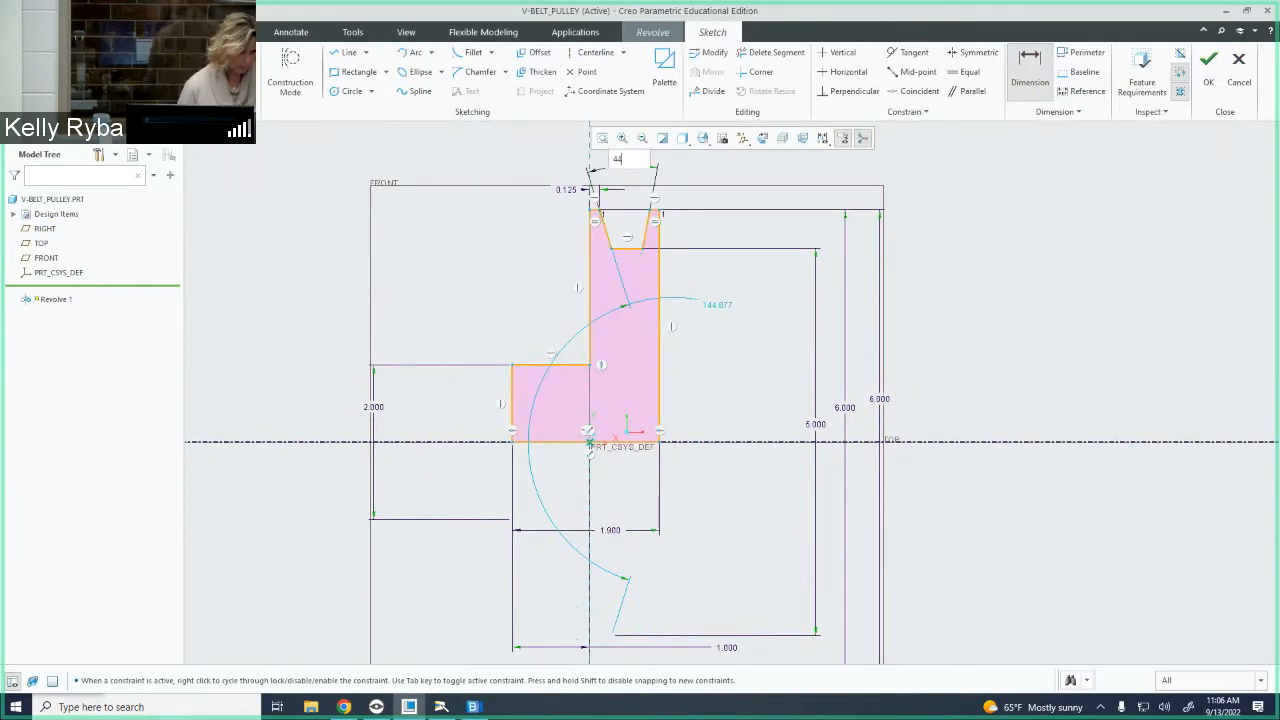
key(Return)
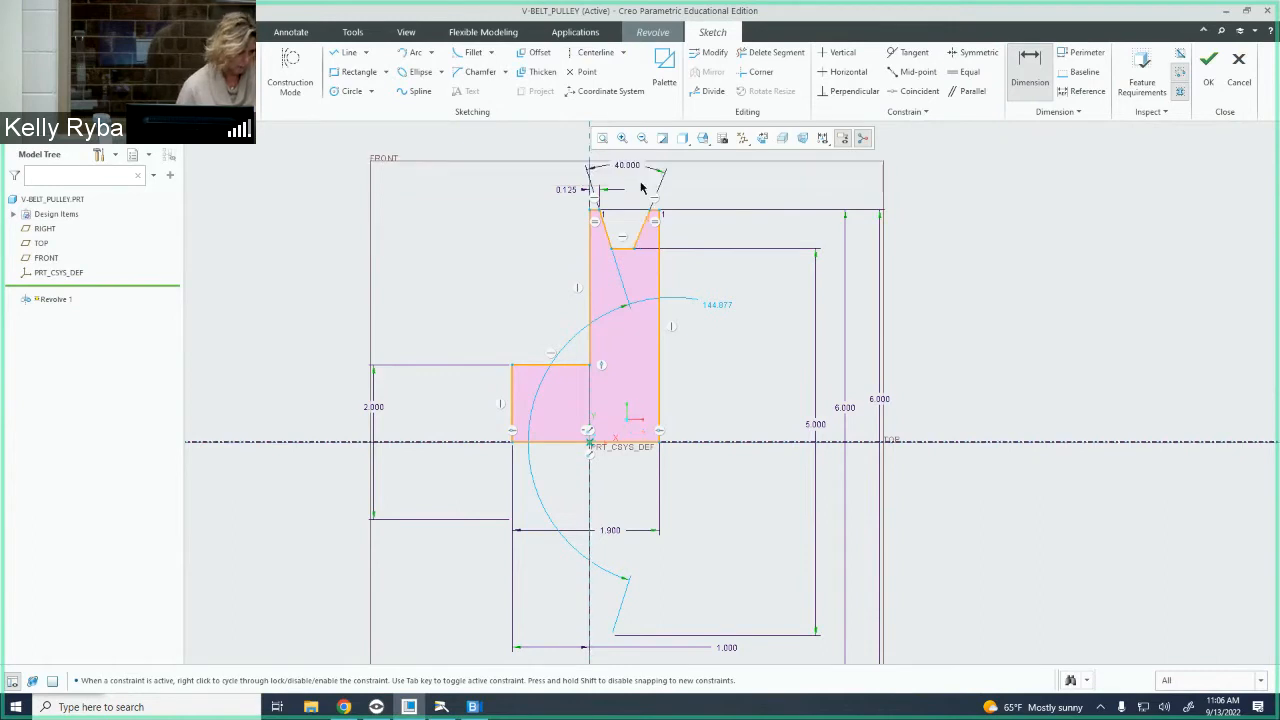
scroll(645, 200, down, 2)
scroll(647, 212, up, 5)
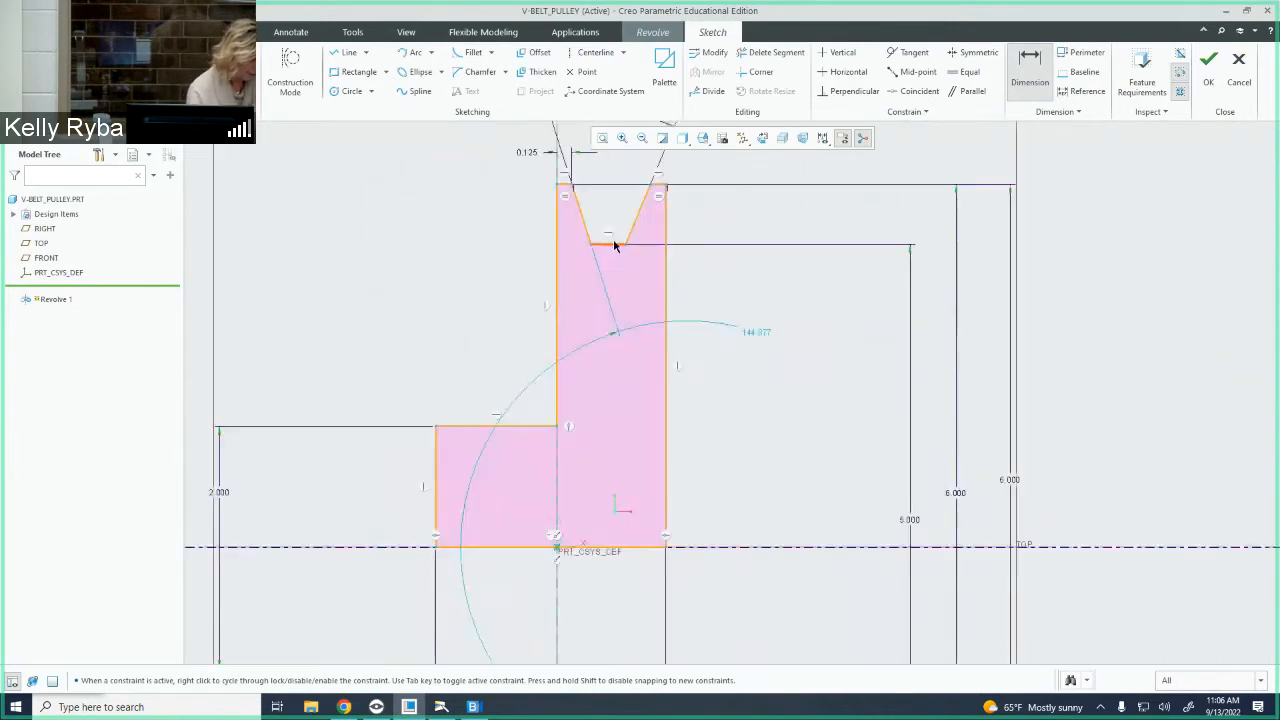
scroll(615, 230, down, 1)
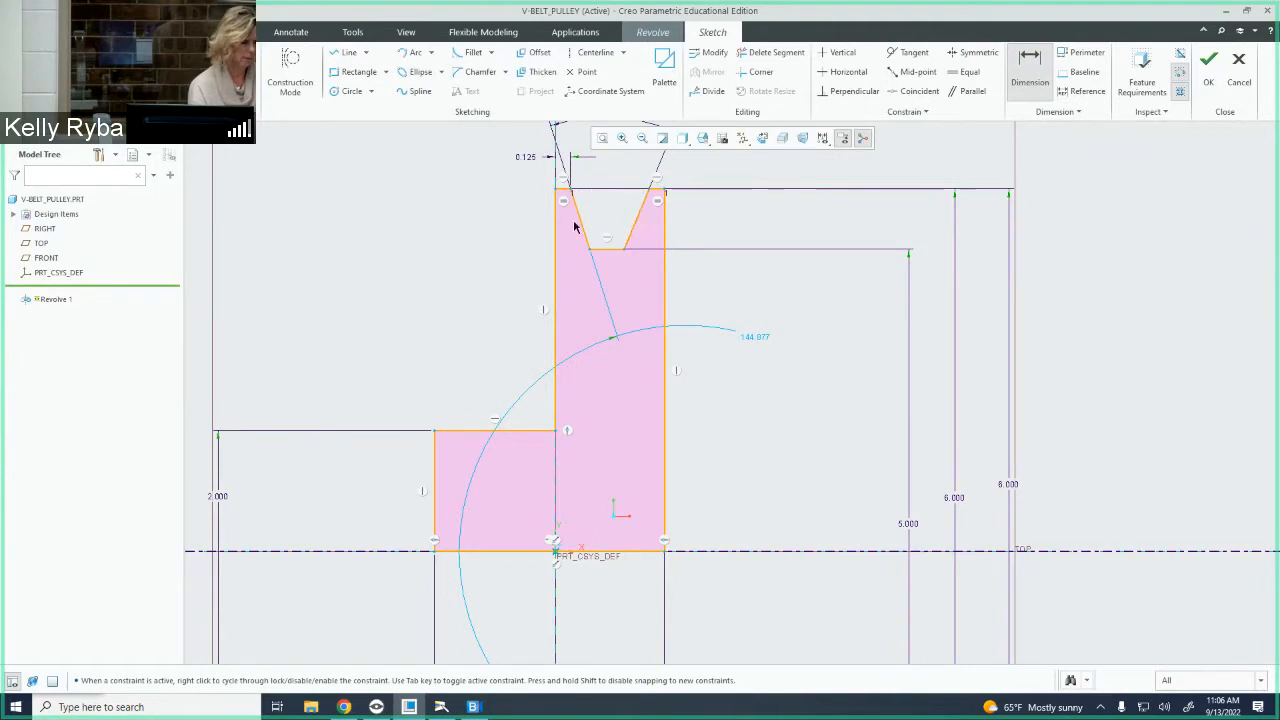
click(1030, 68)
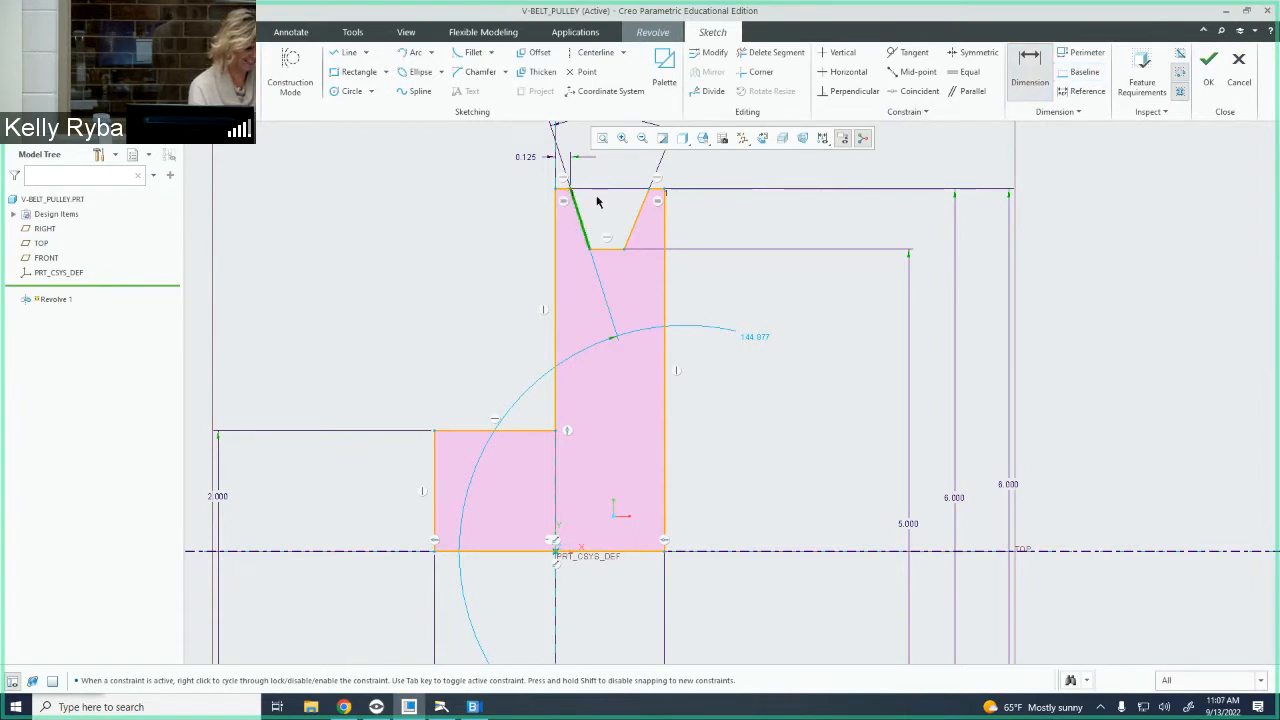
click(600, 210)
middle_click(603, 206)
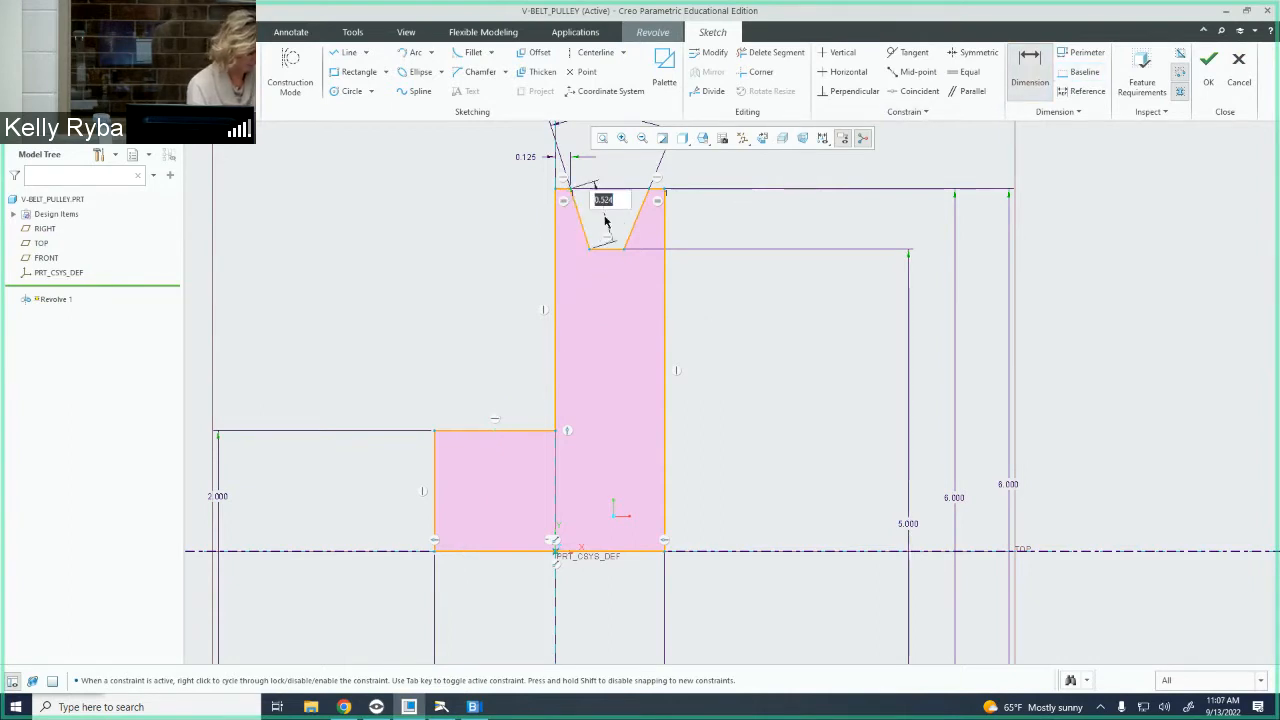
middle_click(679, 196)
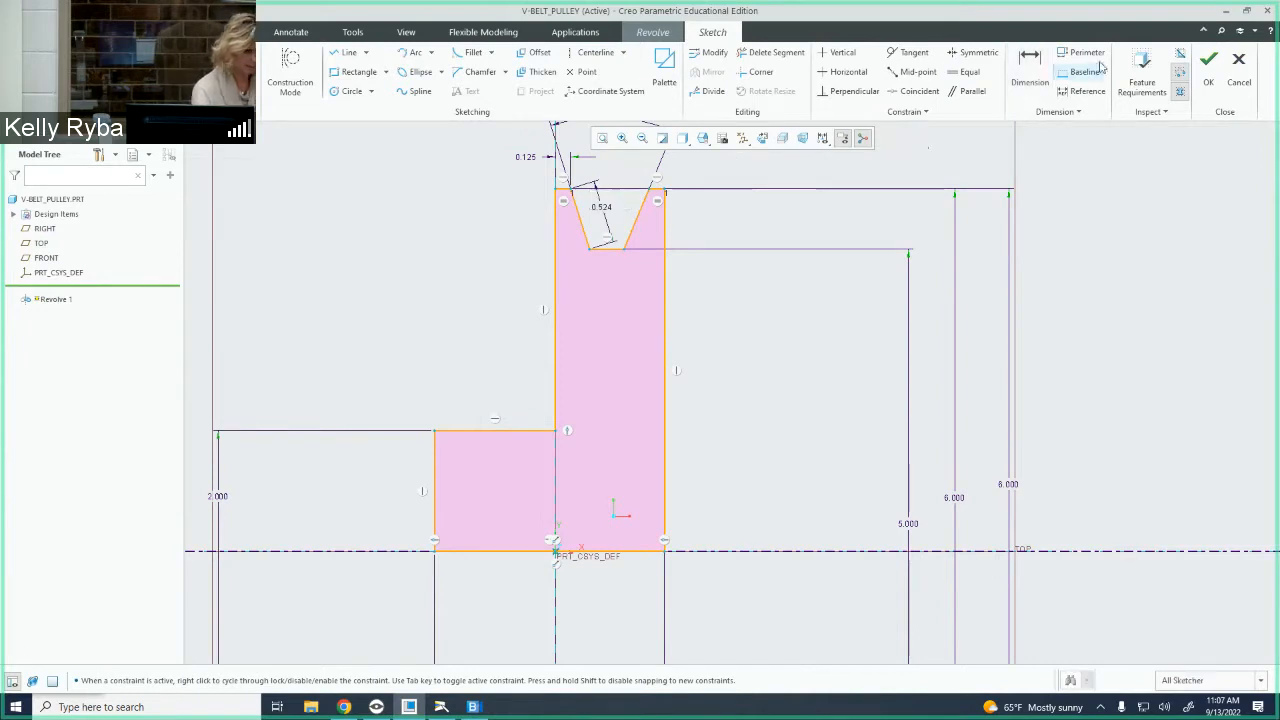
scroll(640, 283, up, 4)
scroll(620, 240, down, 2)
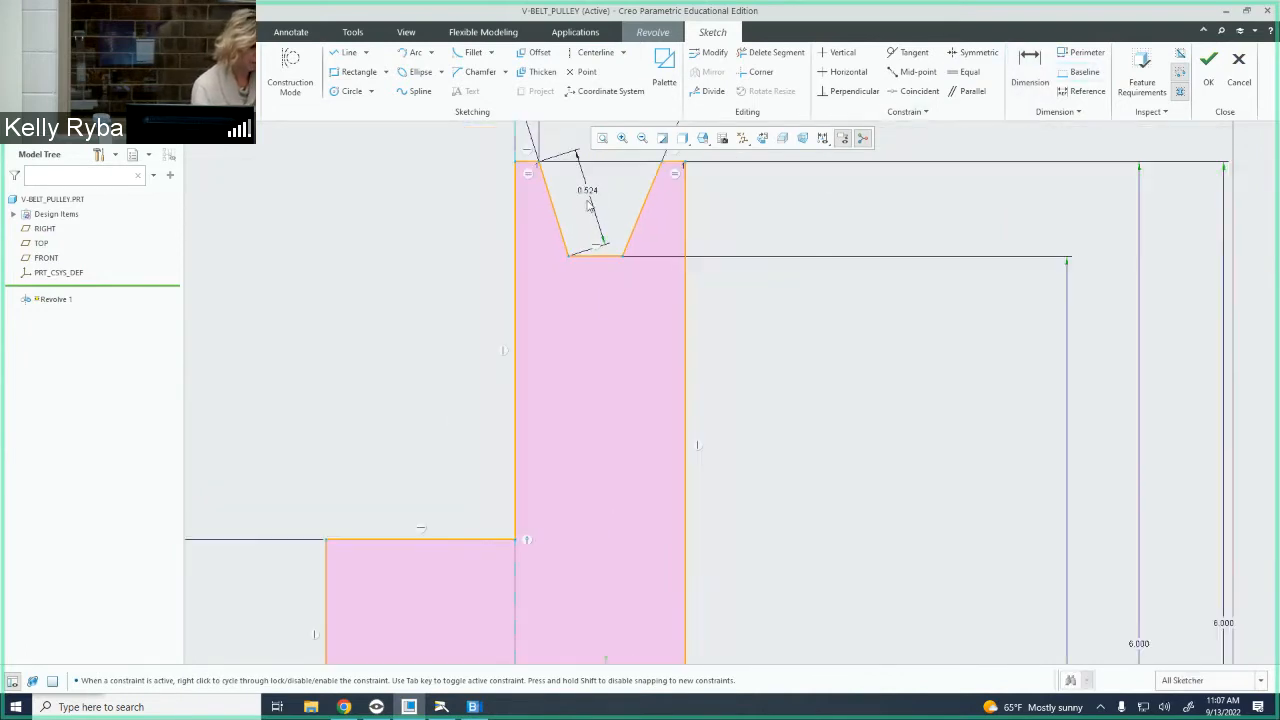
click(590, 197)
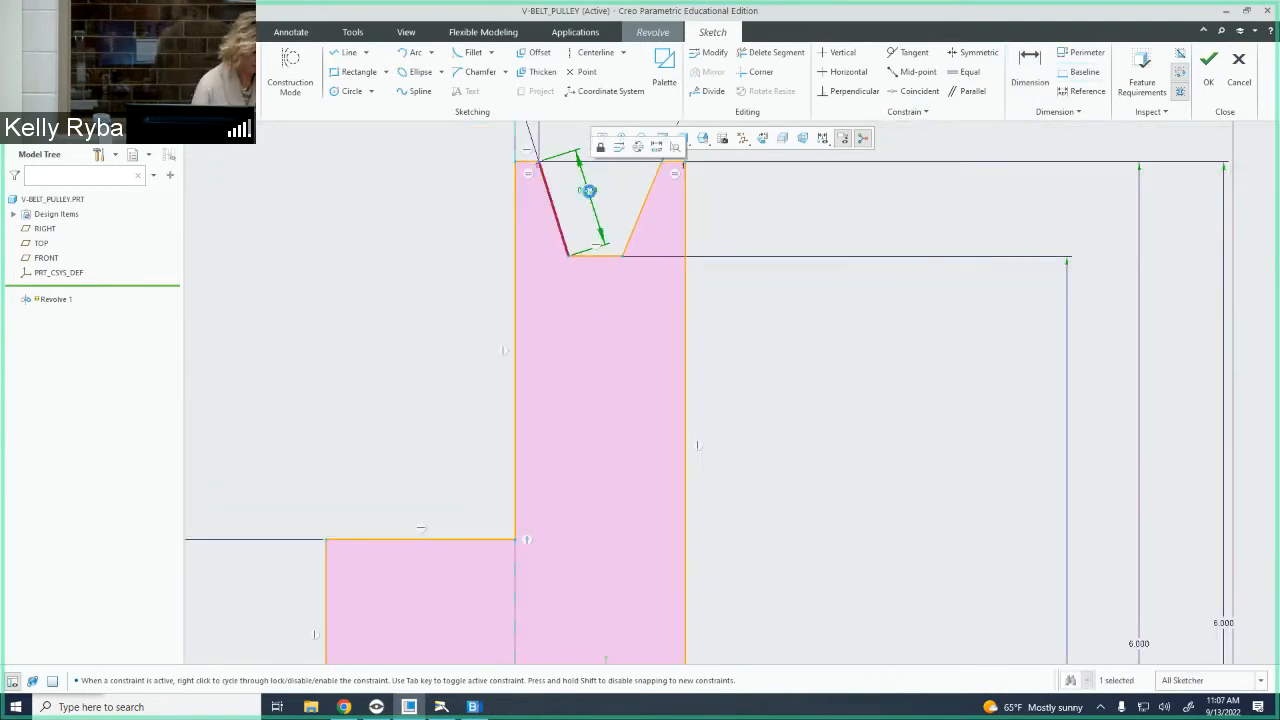
key(Delete)
Dimension the angle between the short hub-side rim edge and the adjacent sloped groove side as 70 degrees
click(1030, 70)
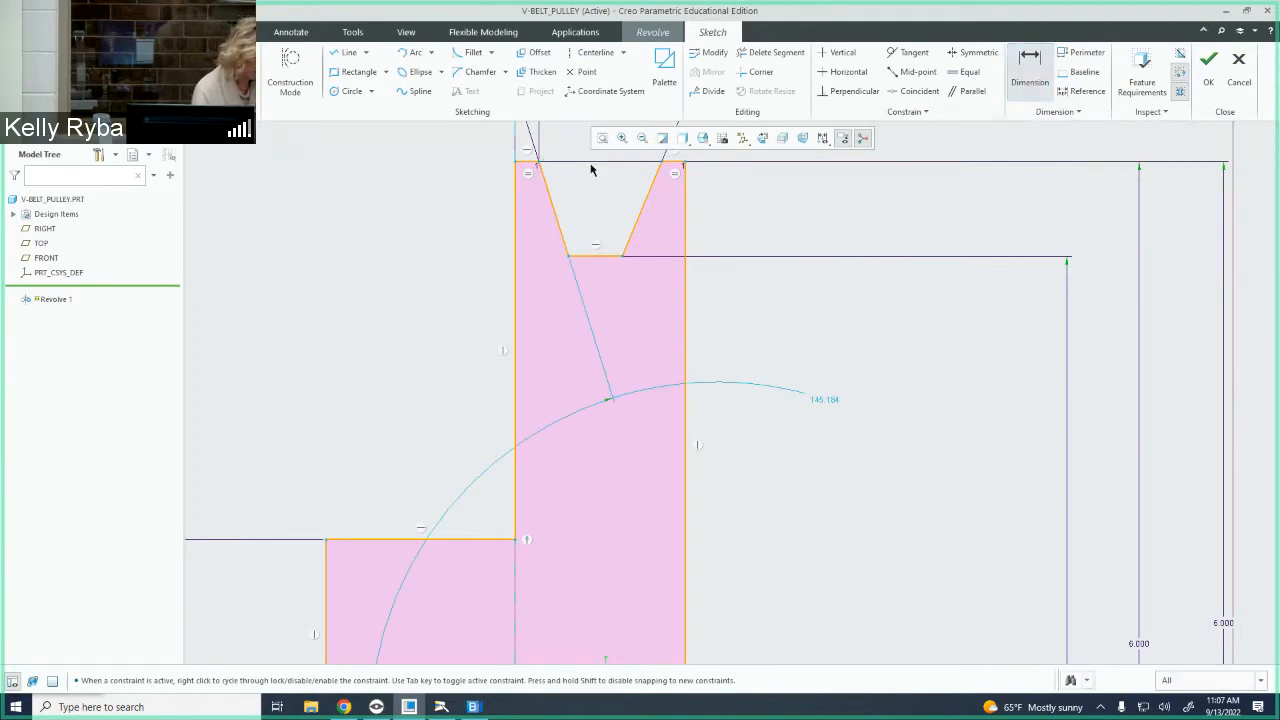
click(527, 163)
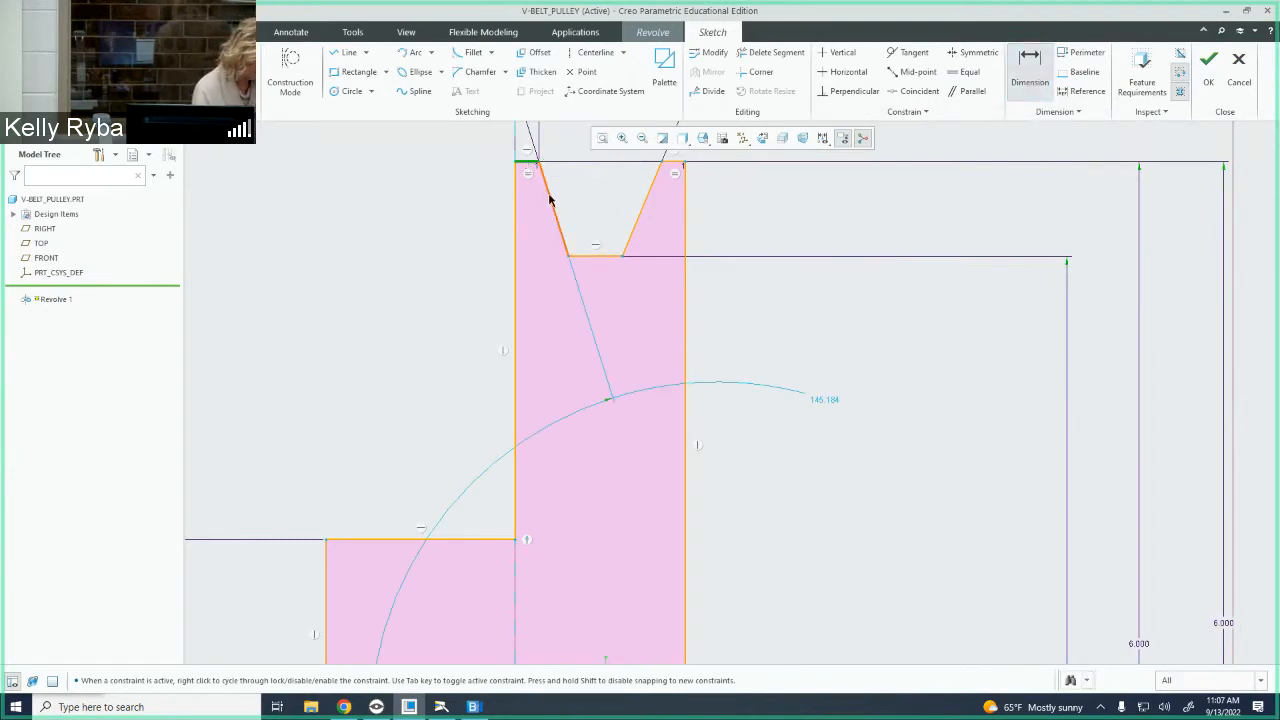
click(548, 198)
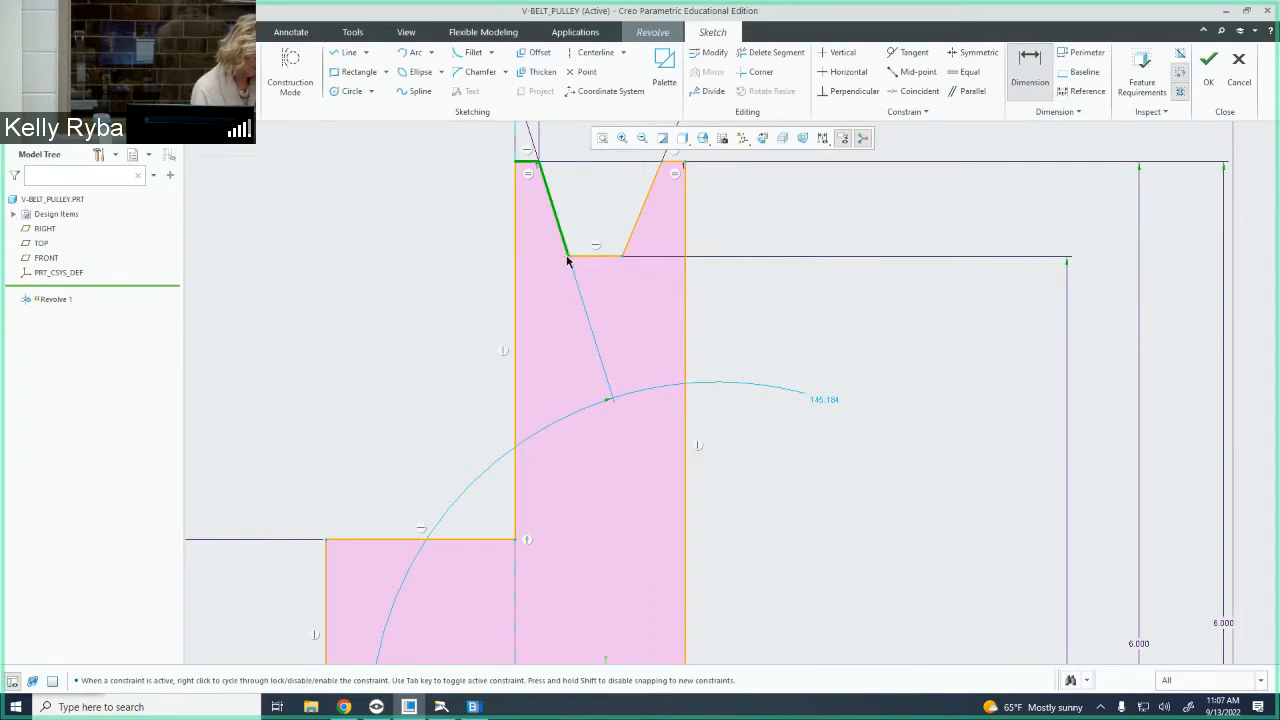
middle_click(562, 175)
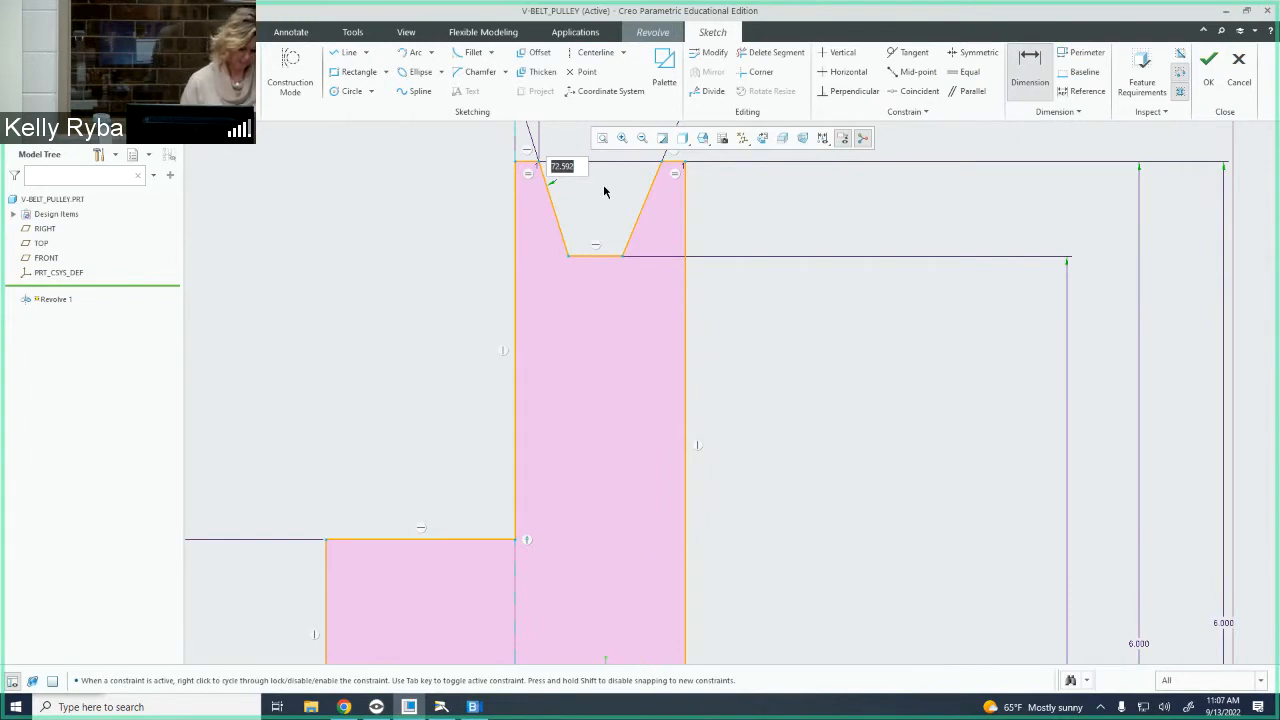
text(70)
key(Return)
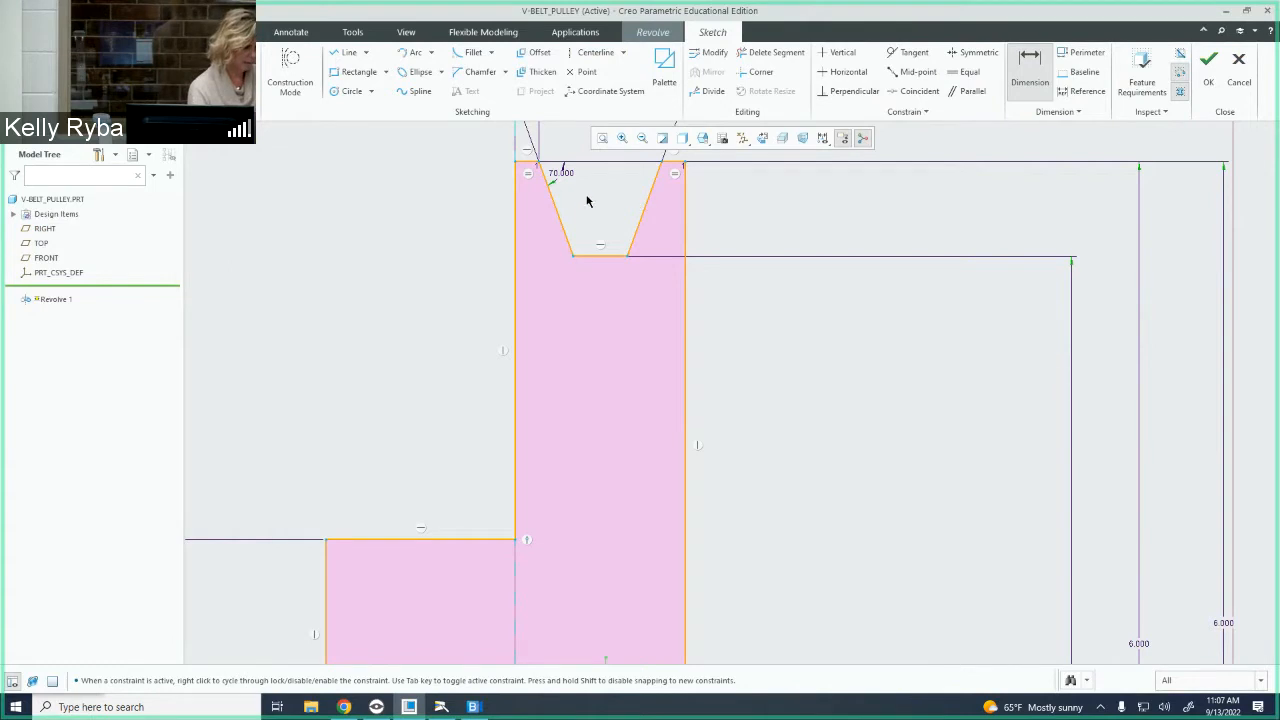
Check the completed pulley section against the feature requirements for the Revolve
scroll(671, 236, down, 3)
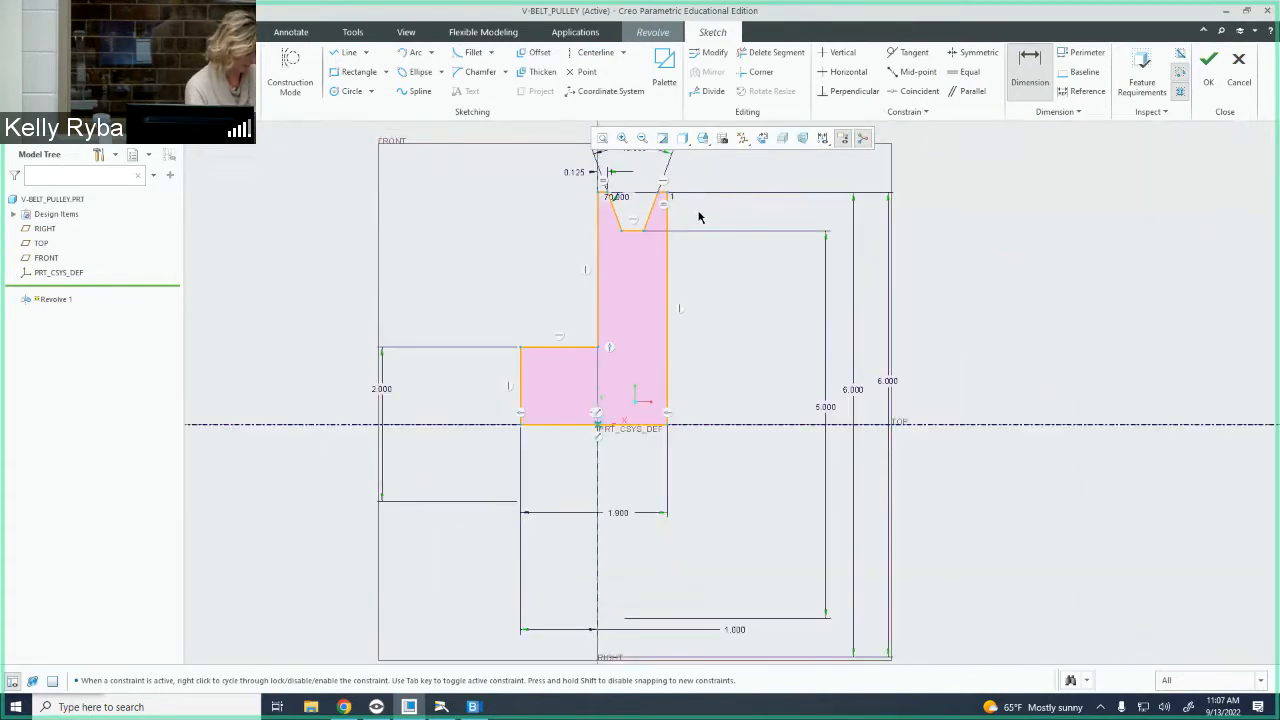
mouse_move(715, 207)
middle_down()
mouse_move(714, 260)
mouse_move(662, 276)
middle_up()
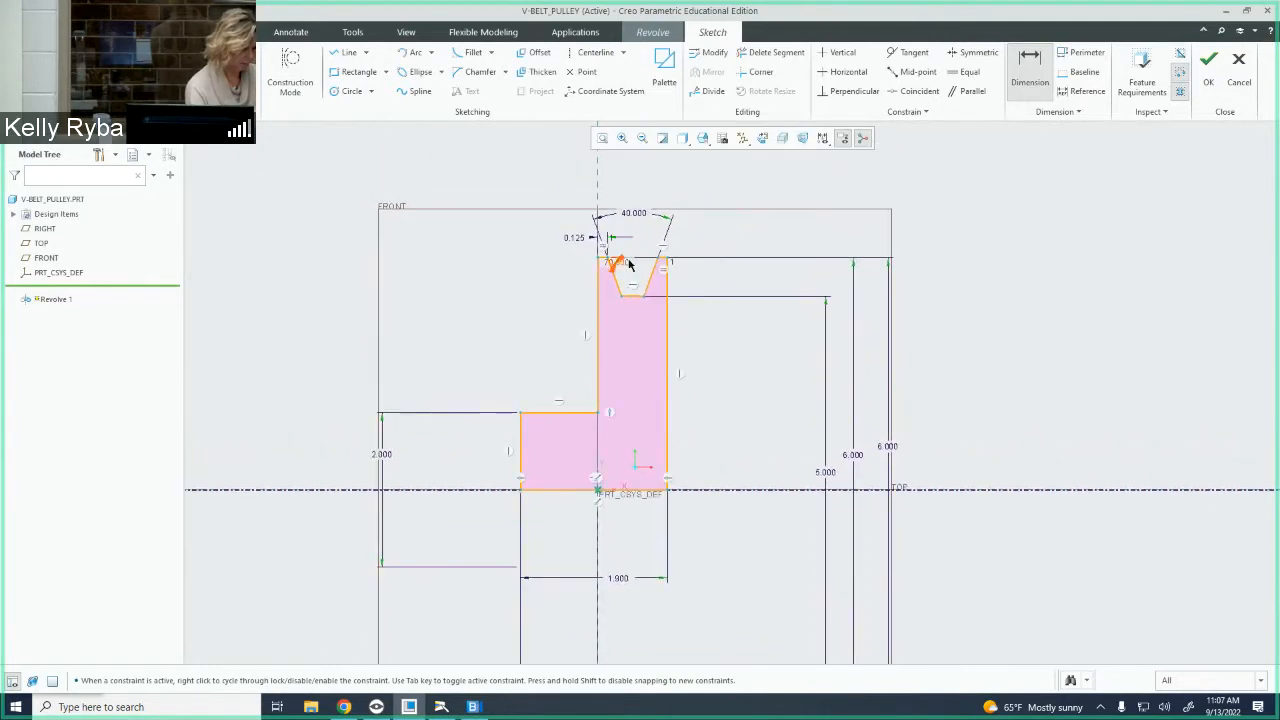
scroll(651, 280, up, 2)
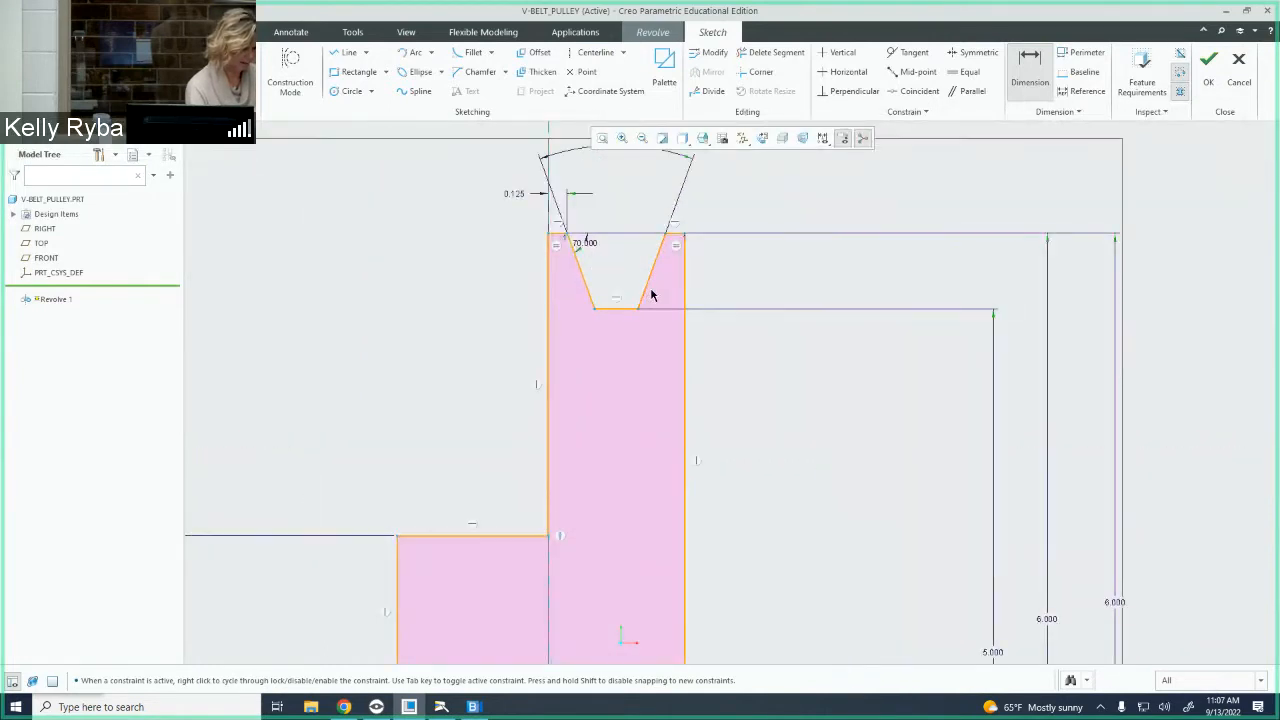
scroll(651, 292, down, 3)
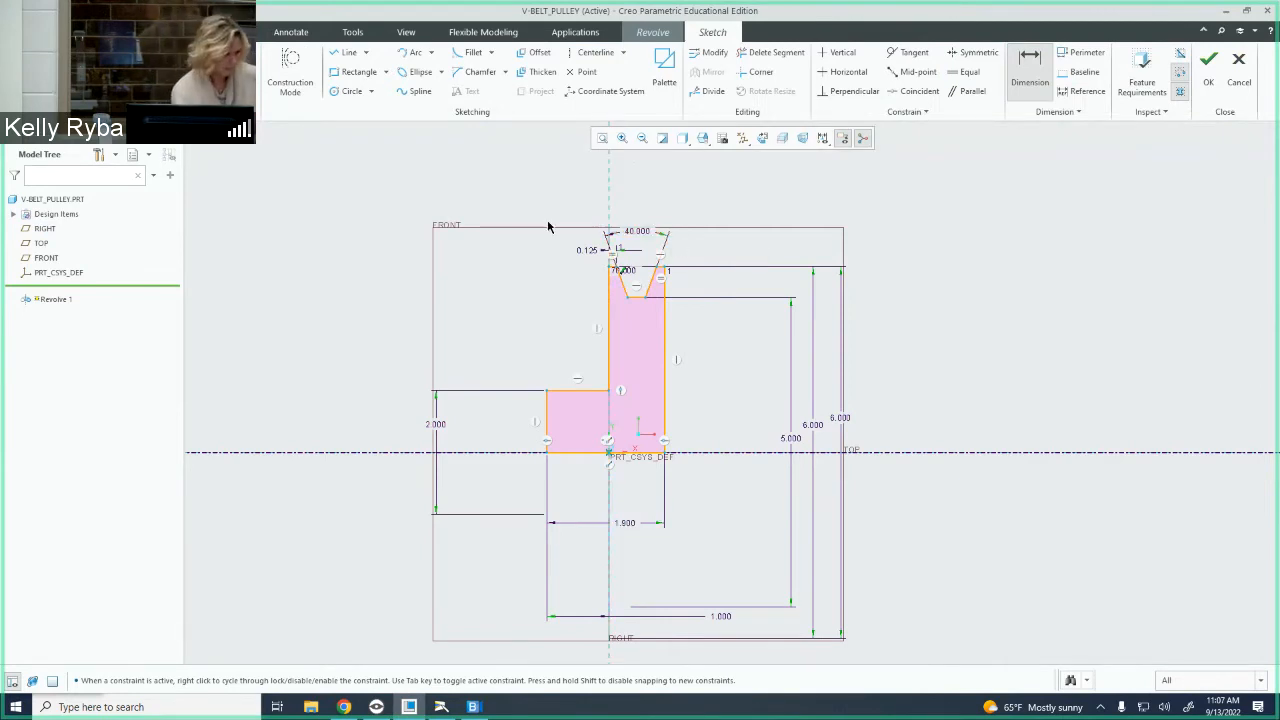
click(1027, 85)
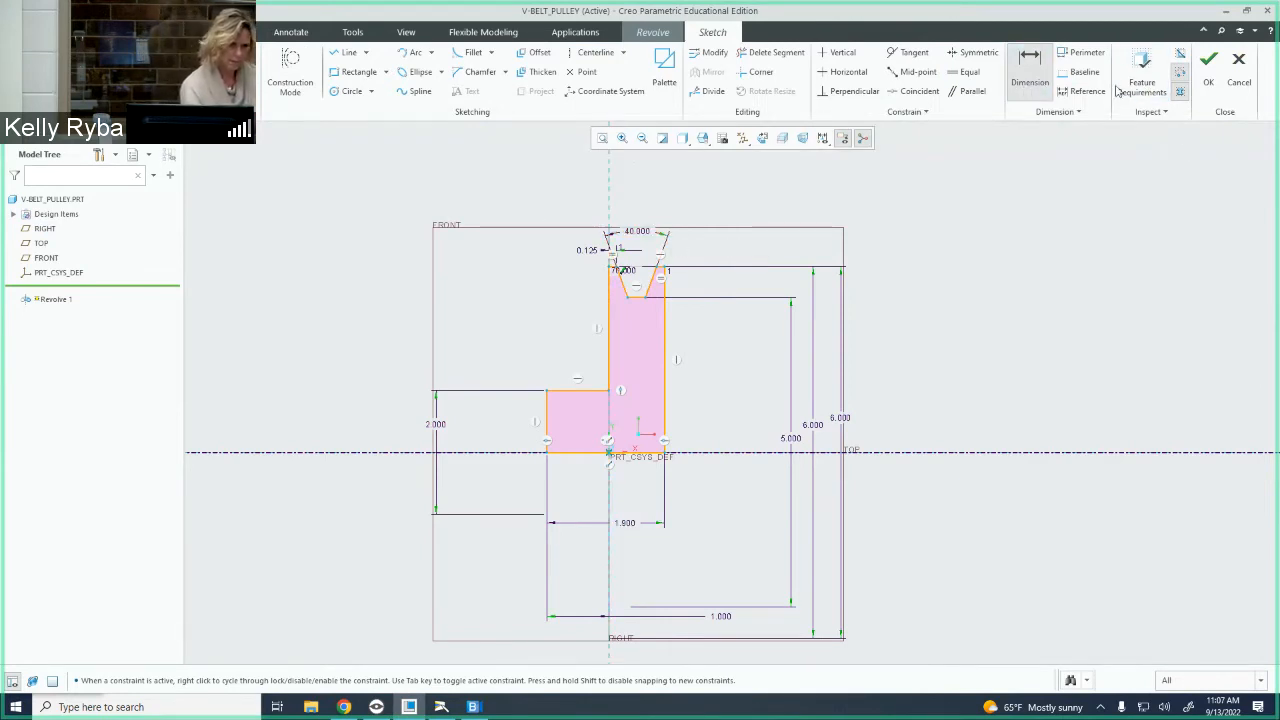
click(1138, 84)
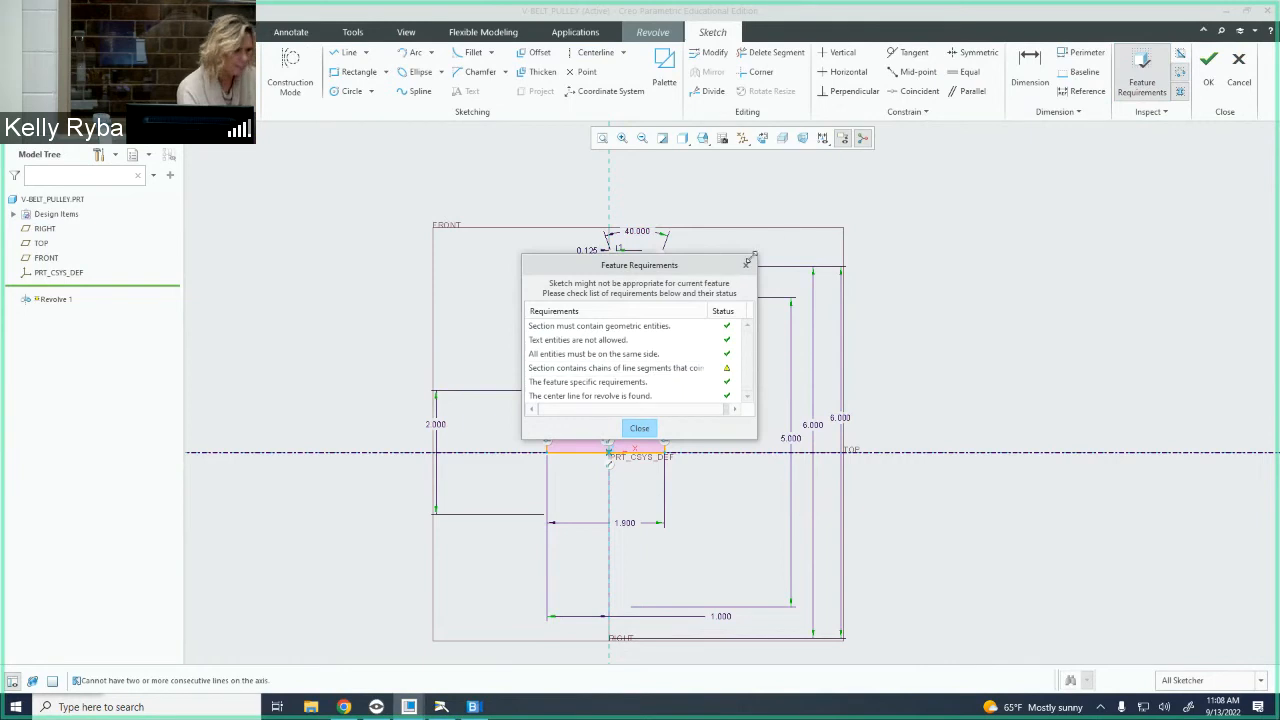
click(745, 265)
Delete both line segments of the profile that lie along the horizontal centerline
scroll(627, 477, down, 3)
scroll(598, 455, down, 2)
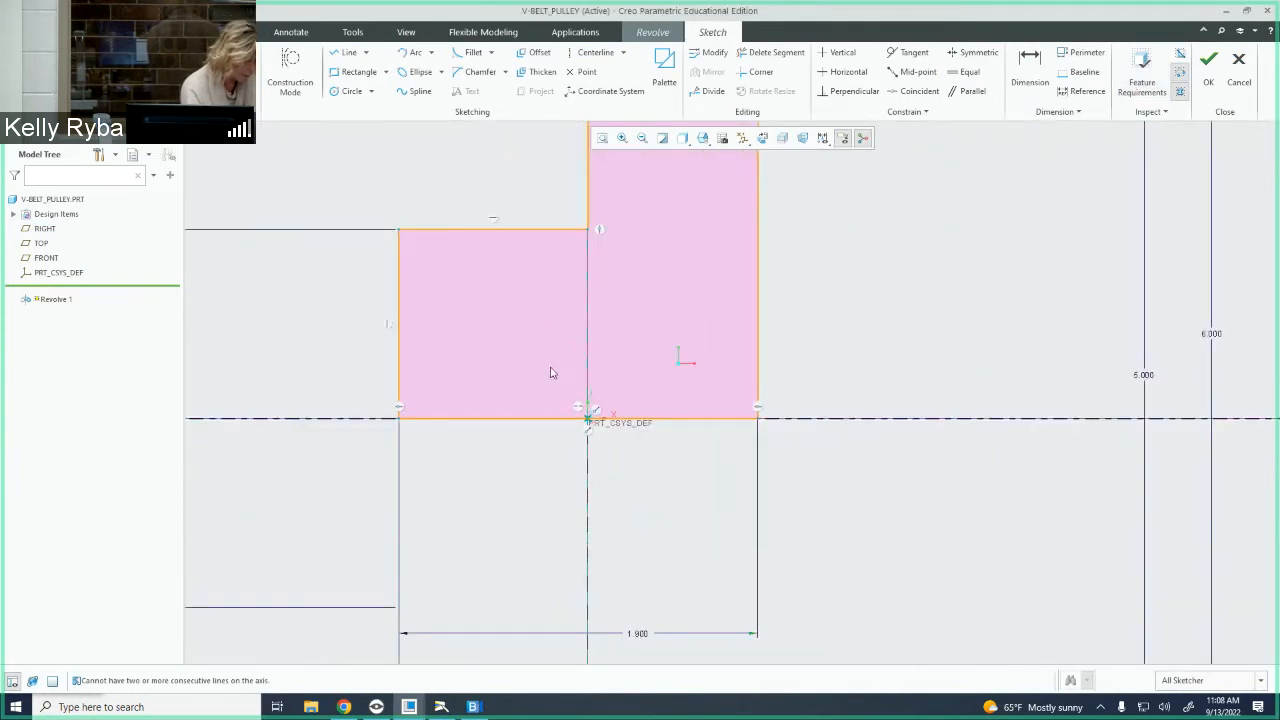
click(757, 58)
drag(528, 368, 493, 447)
drag(714, 401, 688, 445)
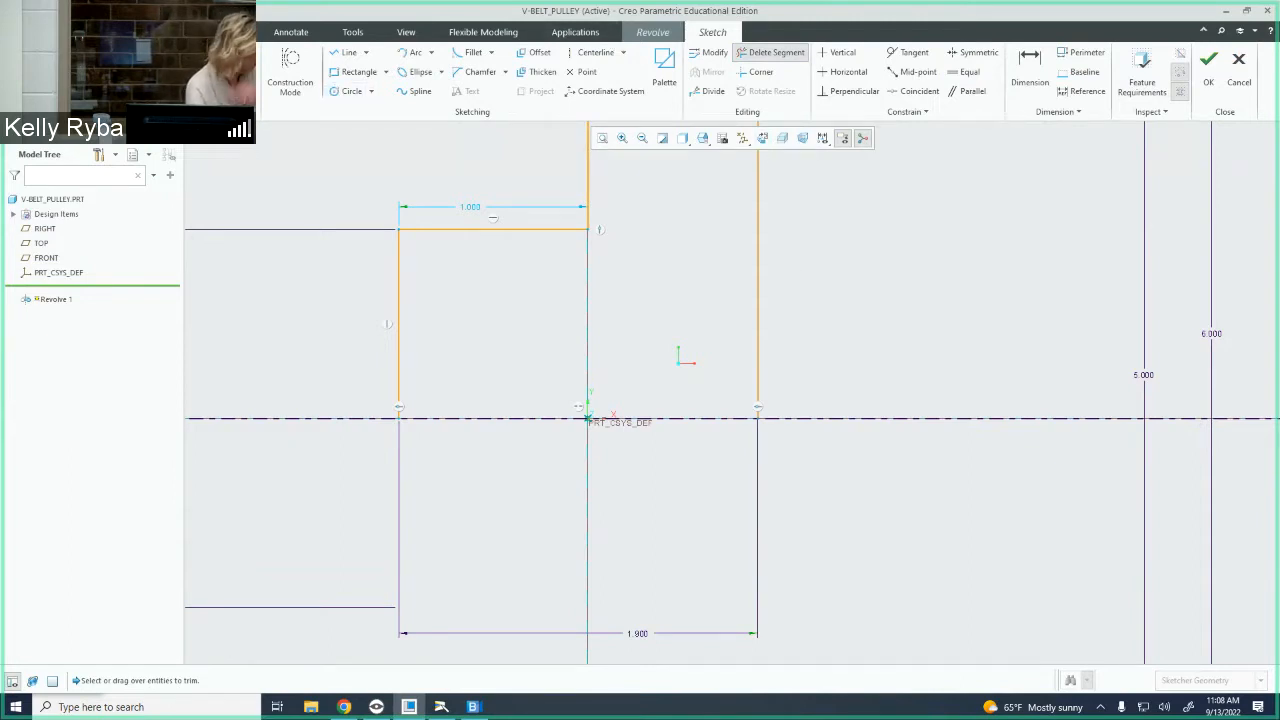
Close the profile with one continuous line along the horizontal centerline and recheck the section's feature requirements
click(349, 52)
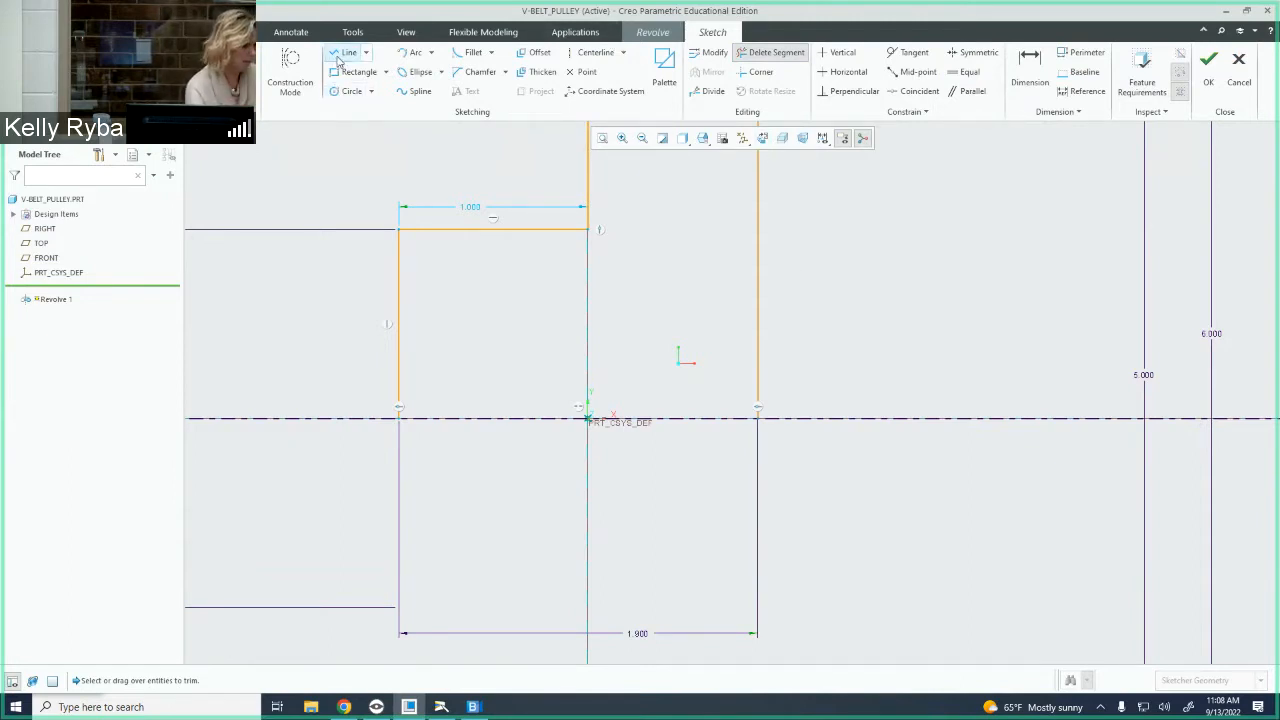
click(759, 419)
click(398, 418)
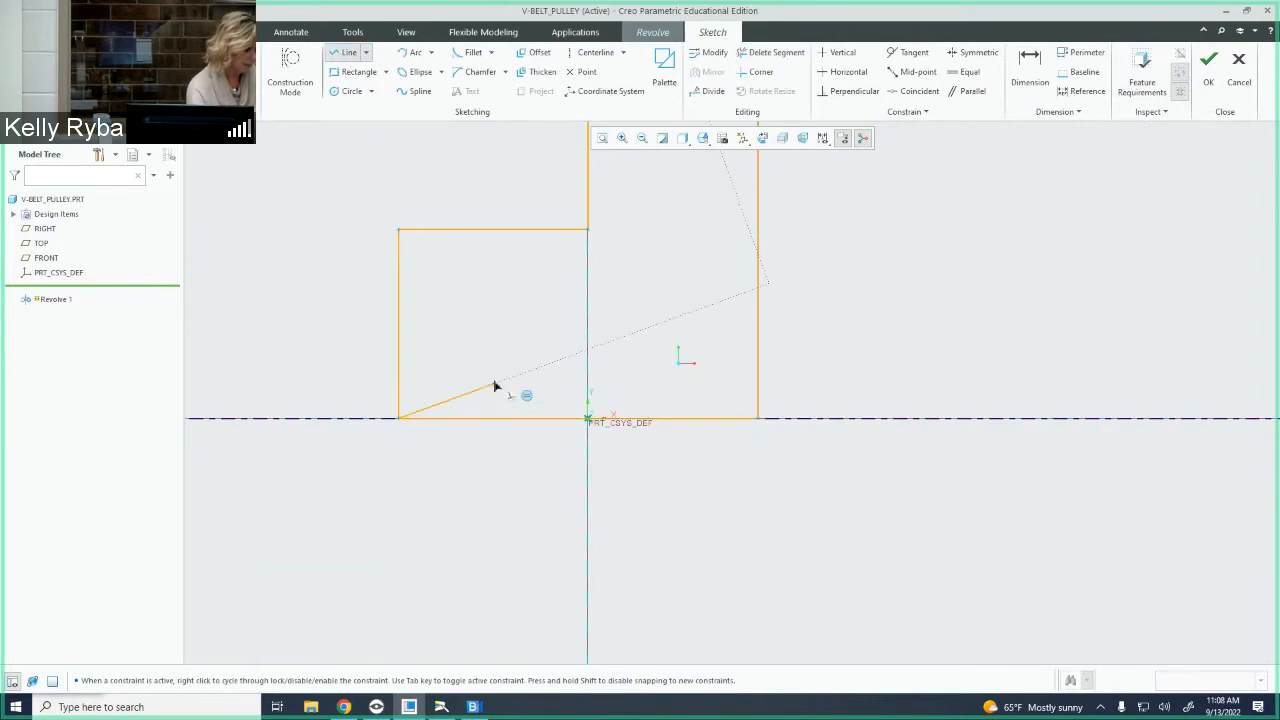
middle_click(494, 385)
middle_click(494, 385)
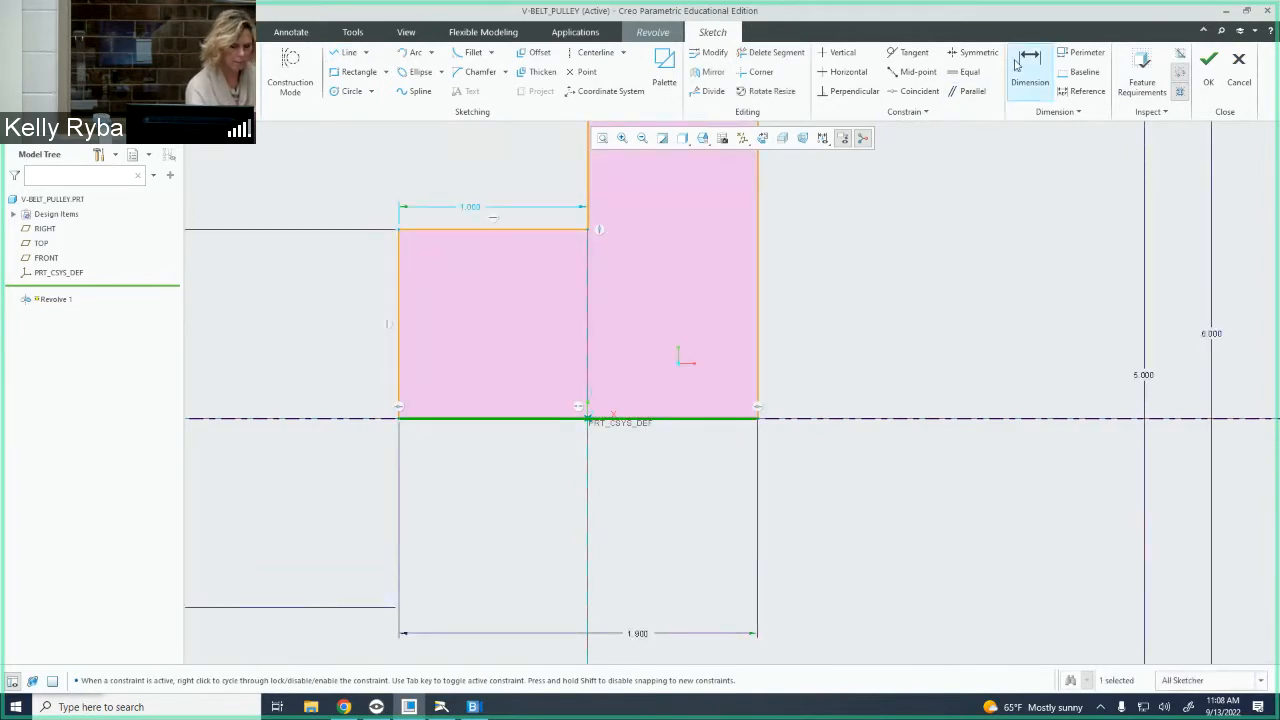
click(1142, 75)
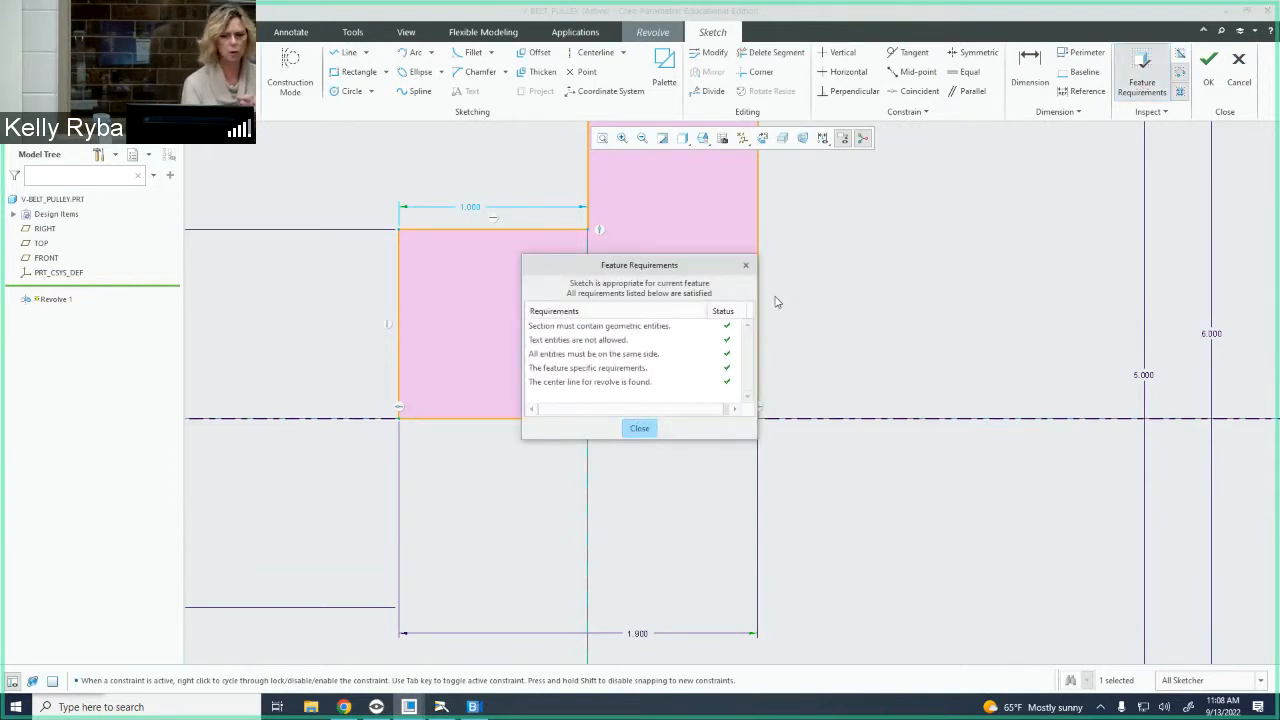
click(640, 429)
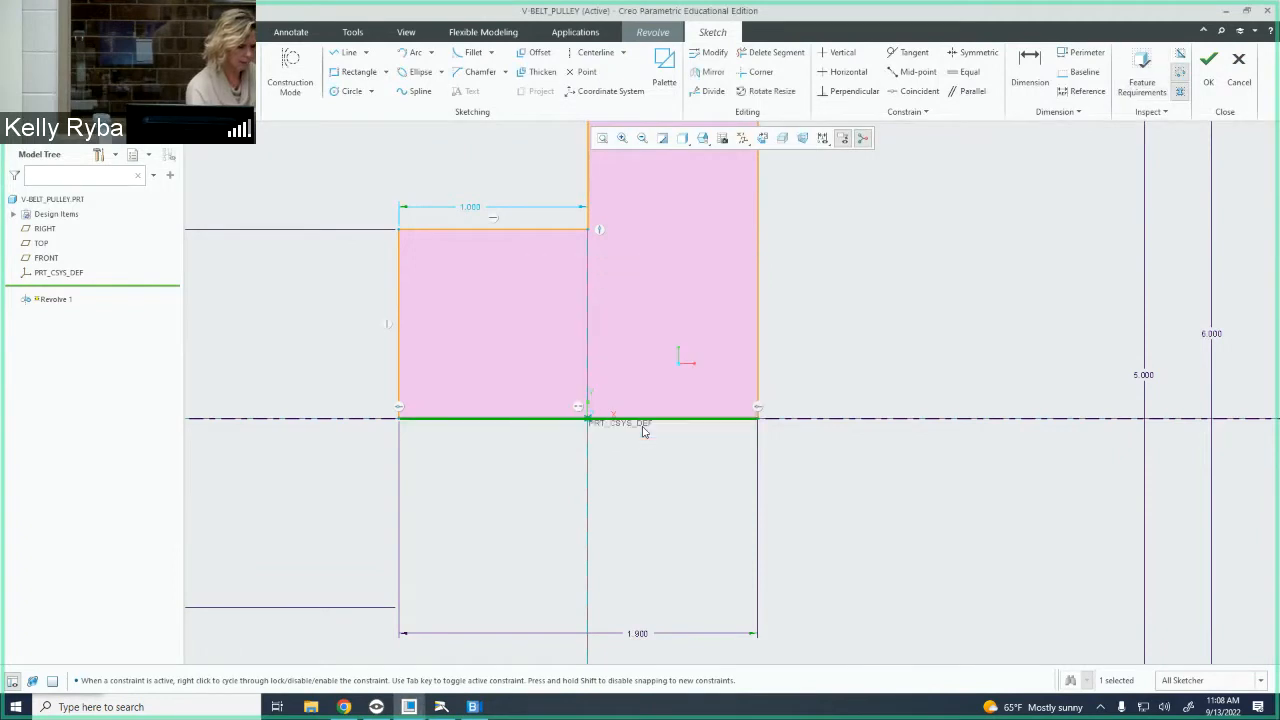
Finish the section sketch and complete the 360-degree Revolve around the internal centerline
click(1211, 80)
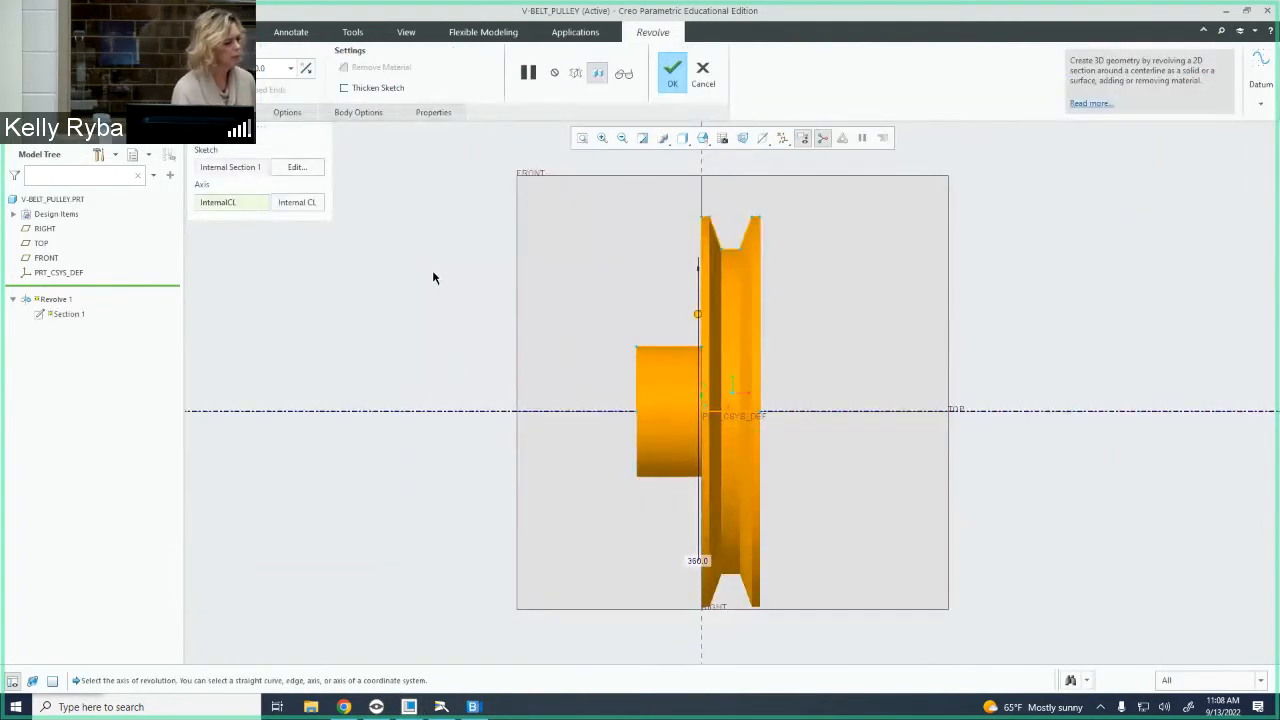
mouse_move(445, 287)
middle_down()
mouse_move(463, 274)
mouse_move(463, 314)
mouse_move(409, 280)
mouse_move(450, 303)
middle_up()
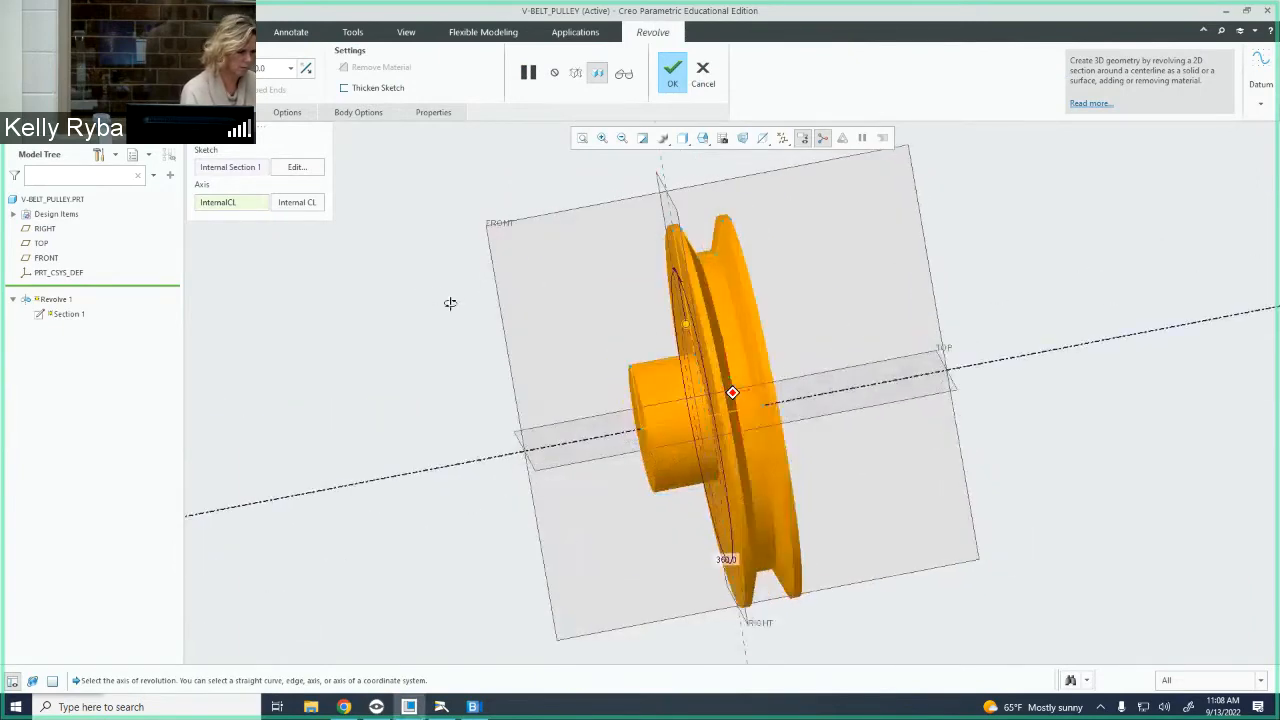
click(680, 74)
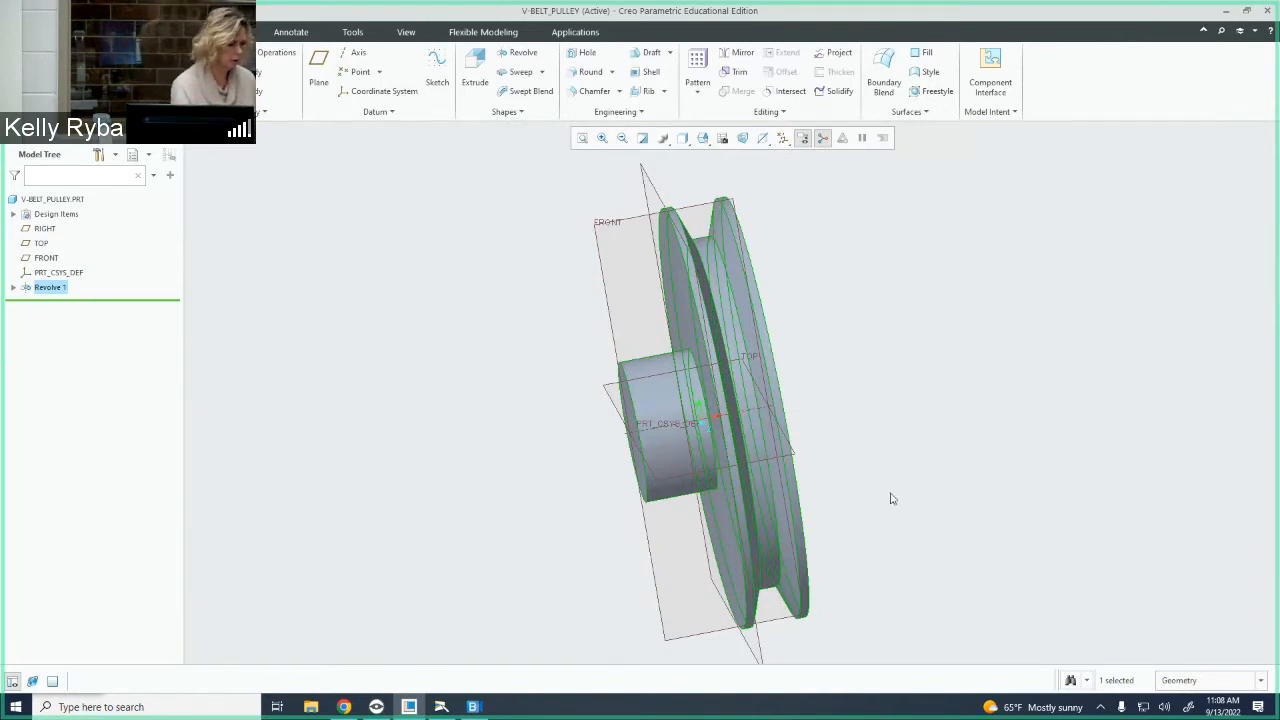
Start an Extrude sketch on the hub's flat circular end face and set the display style to Shading With Edges
middle_drag(866, 426, 919, 394)
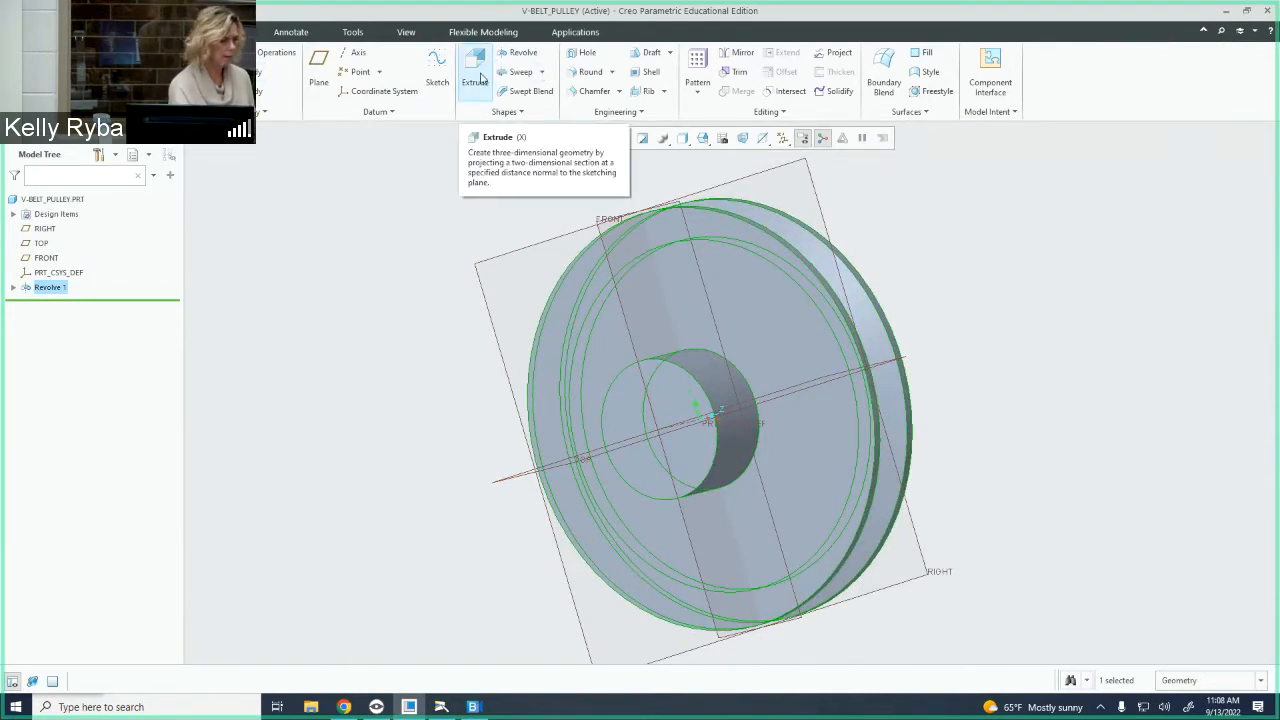
click(478, 78)
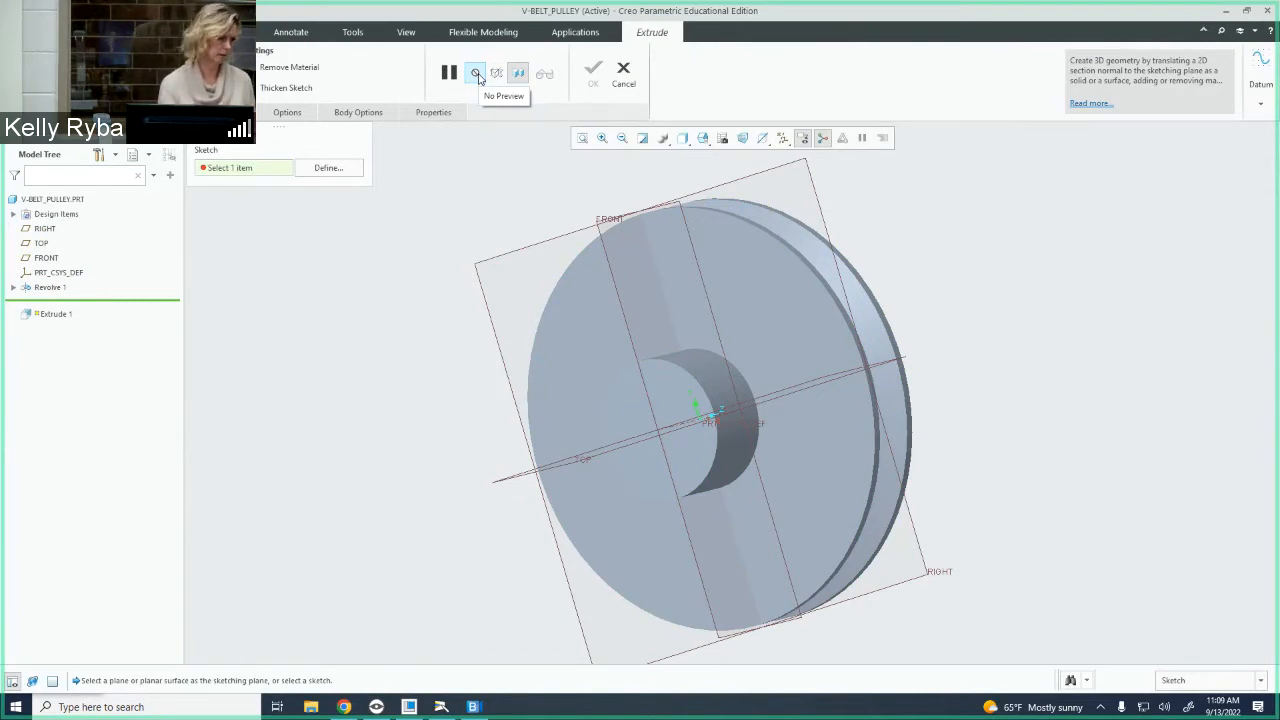
click(327, 167)
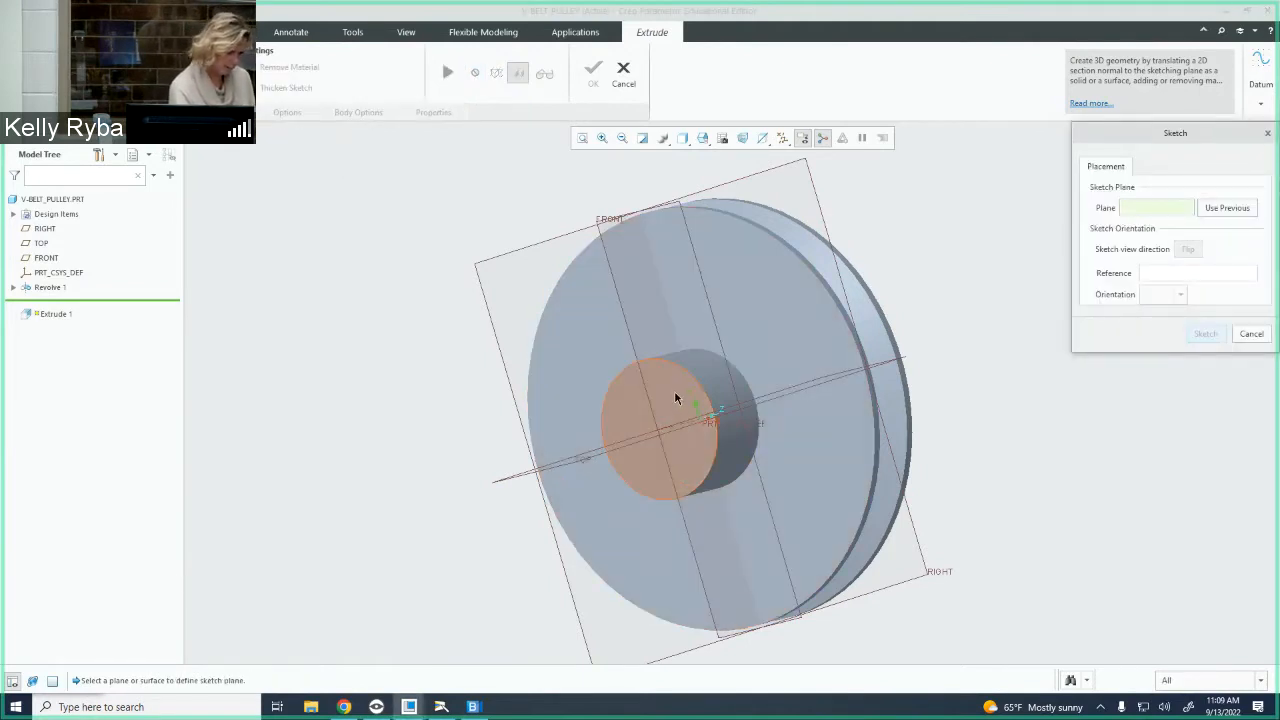
click(674, 398)
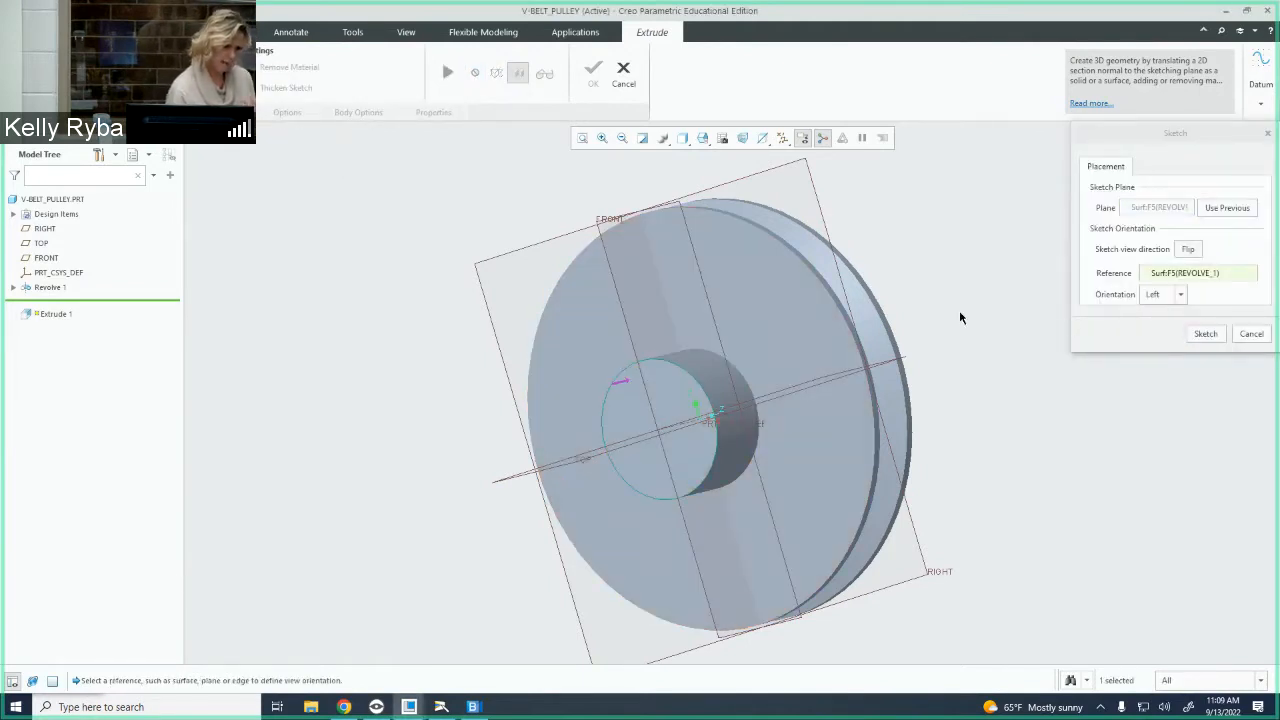
click(1208, 336)
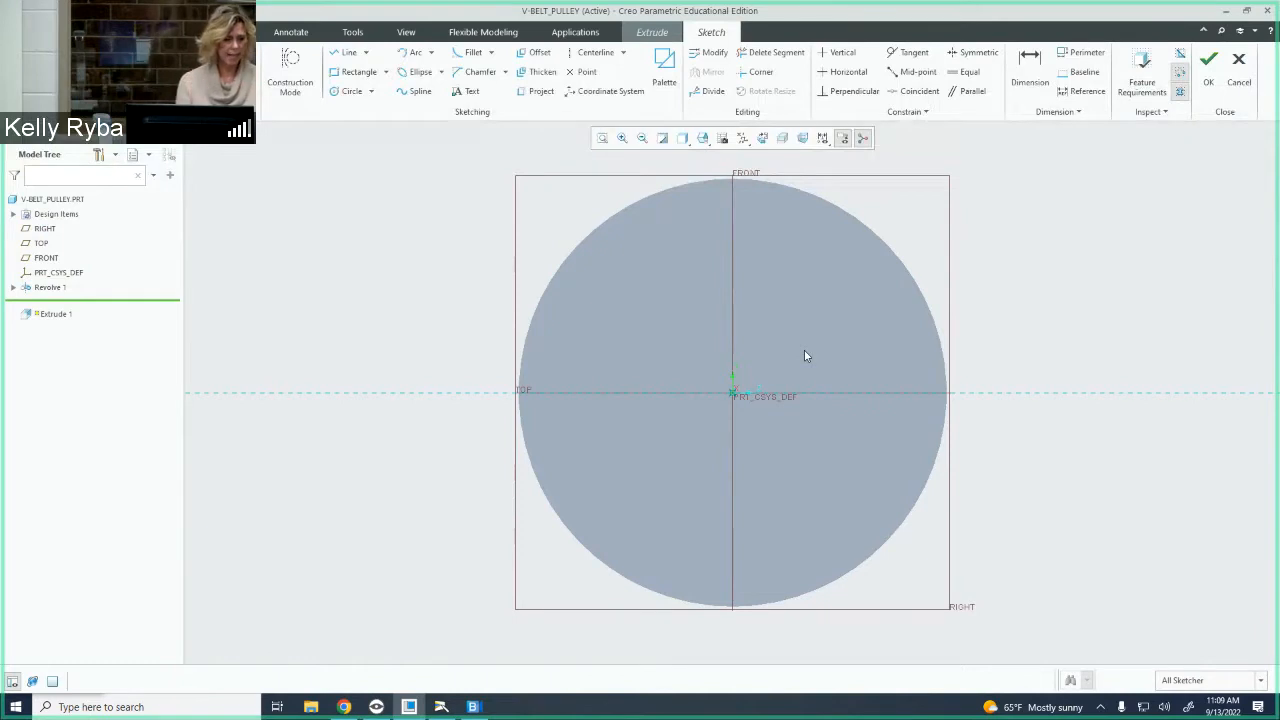
click(686, 141)
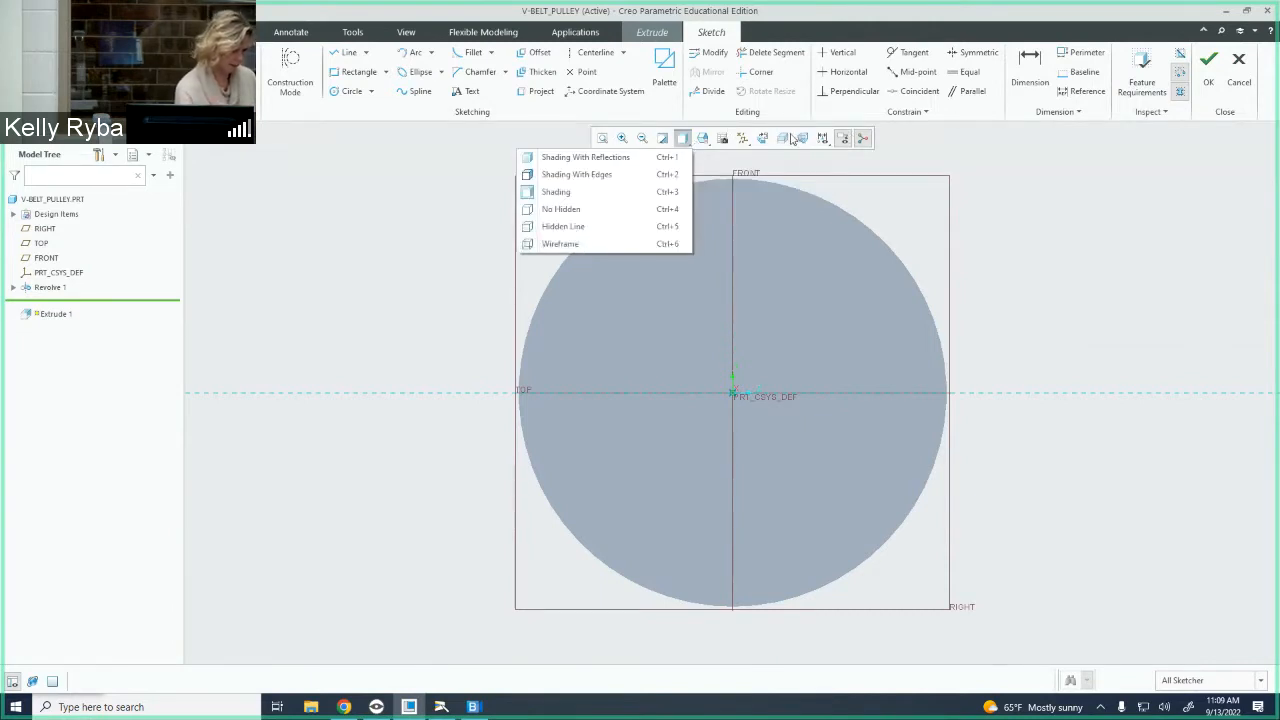
click(585, 175)
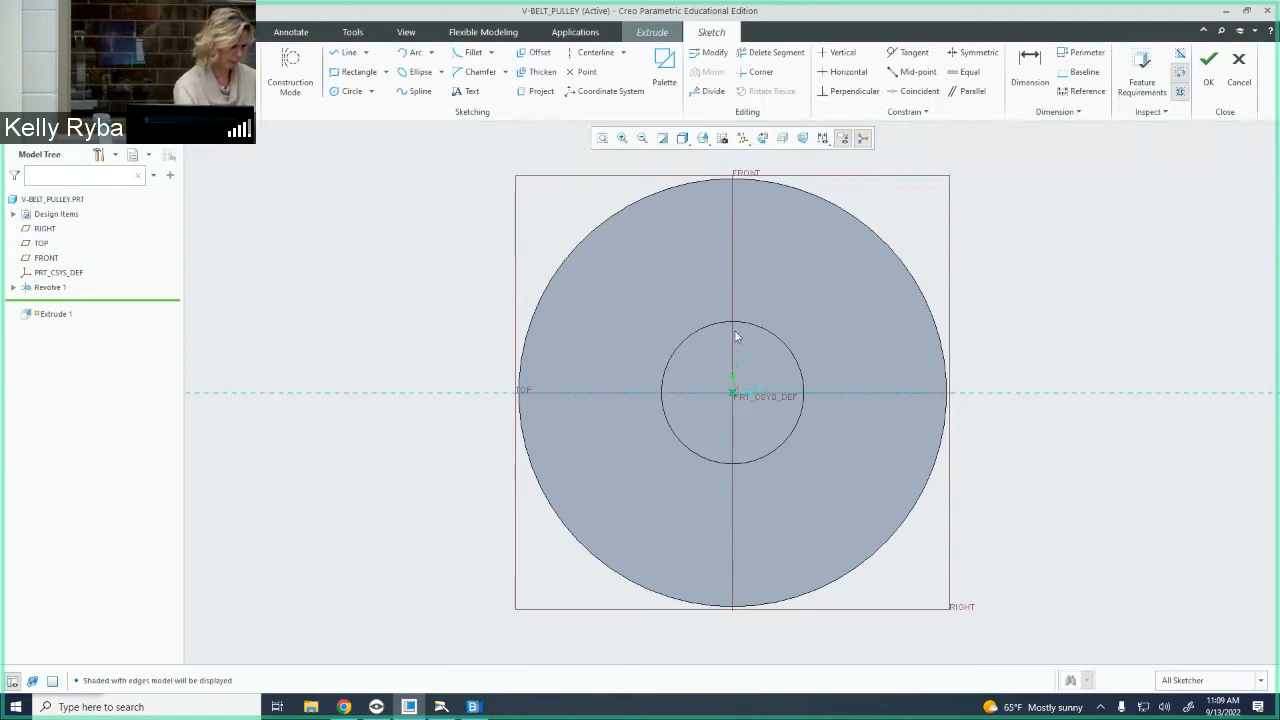
Sketch a circle centered on the origin inside the hub outline and set its diameter to 1
click(350, 95)
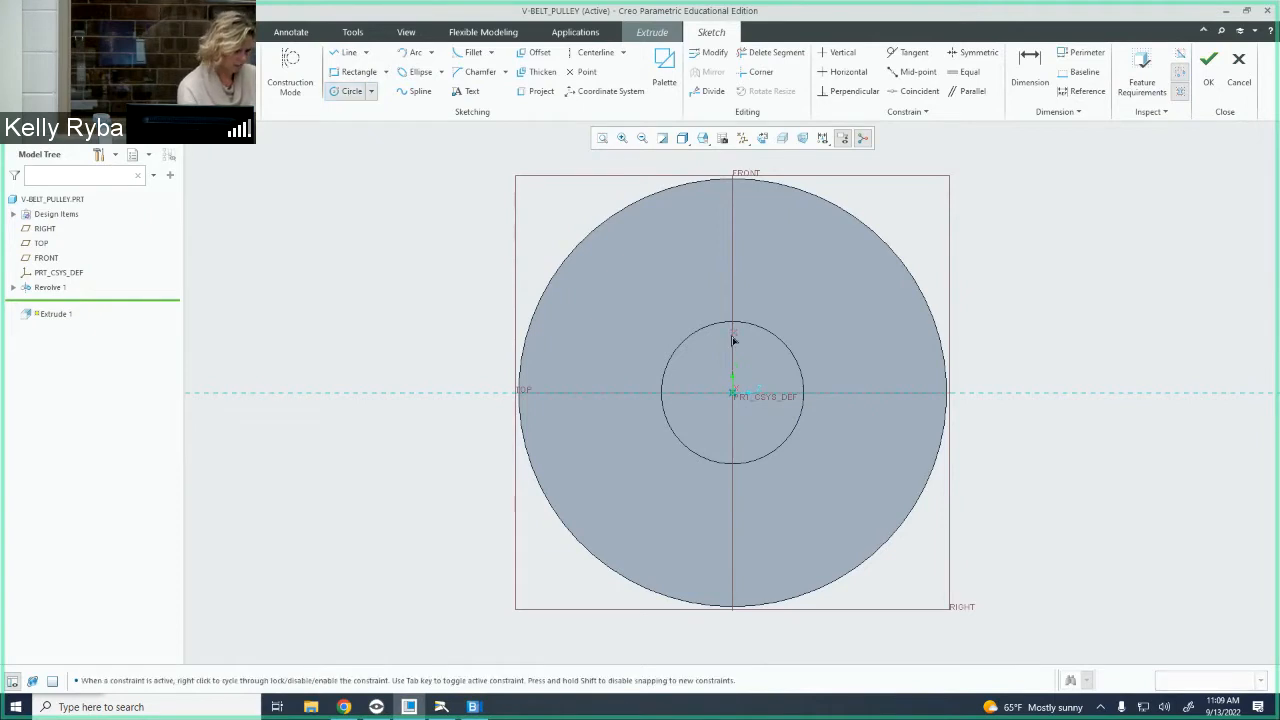
click(733, 394)
click(766, 380)
scroll(763, 380, up, 1)
middle_click(762, 380)
scroll(760, 385, down, 2)
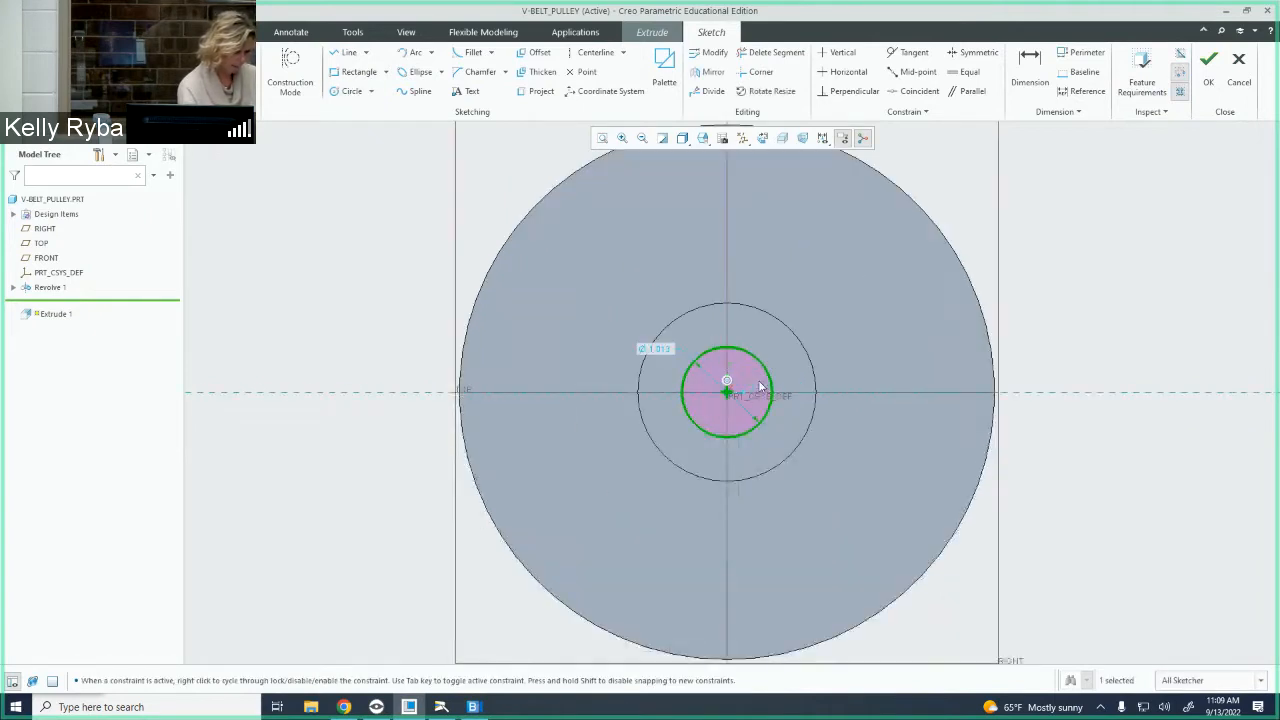
scroll(760, 383, down, 2)
double_click(622, 330)
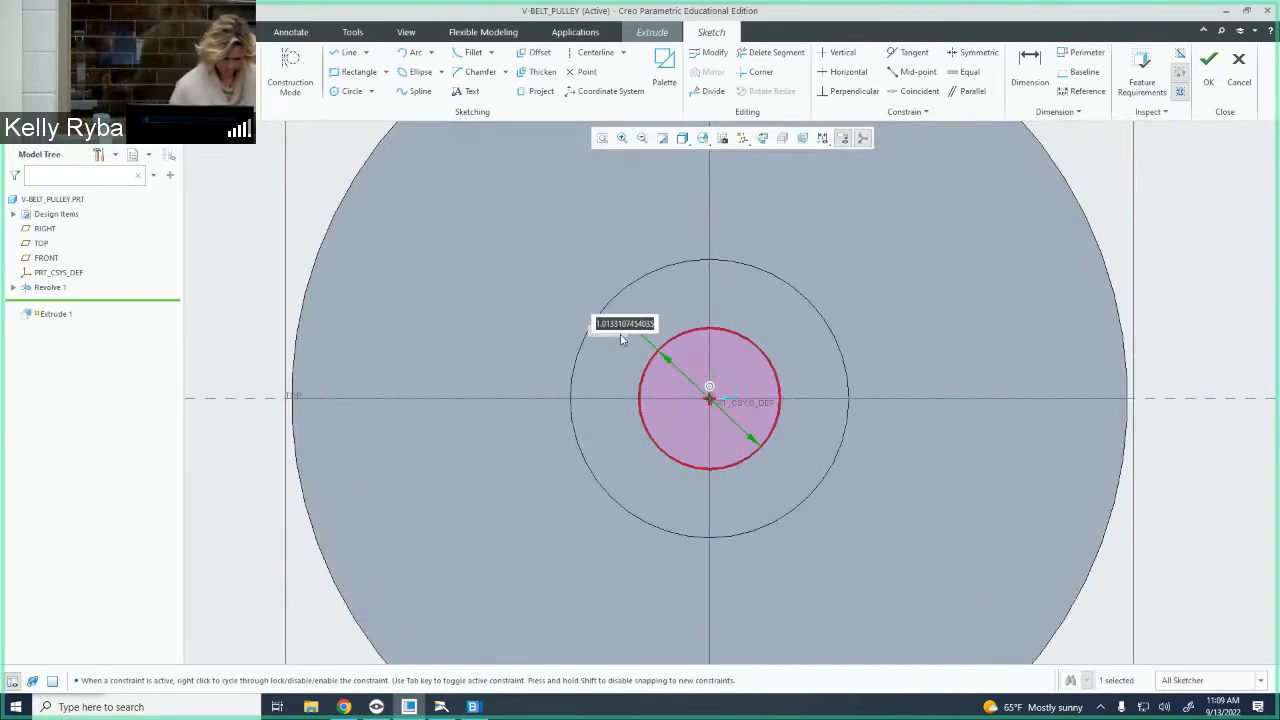
text(1)
key(Return)
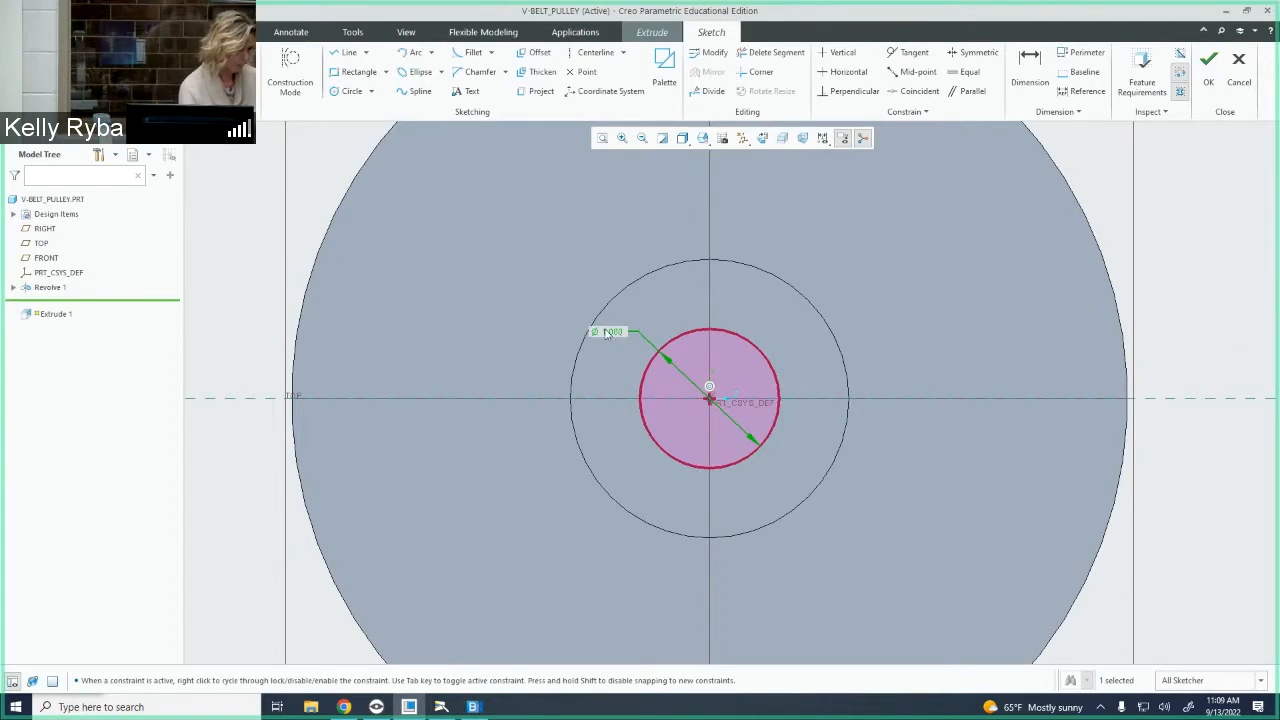
Draw a three-sided keyway outline about 0.24 wide and 0.18 tall with lines rising from the upper part of the bore circle
scroll(708, 348, down, 3)
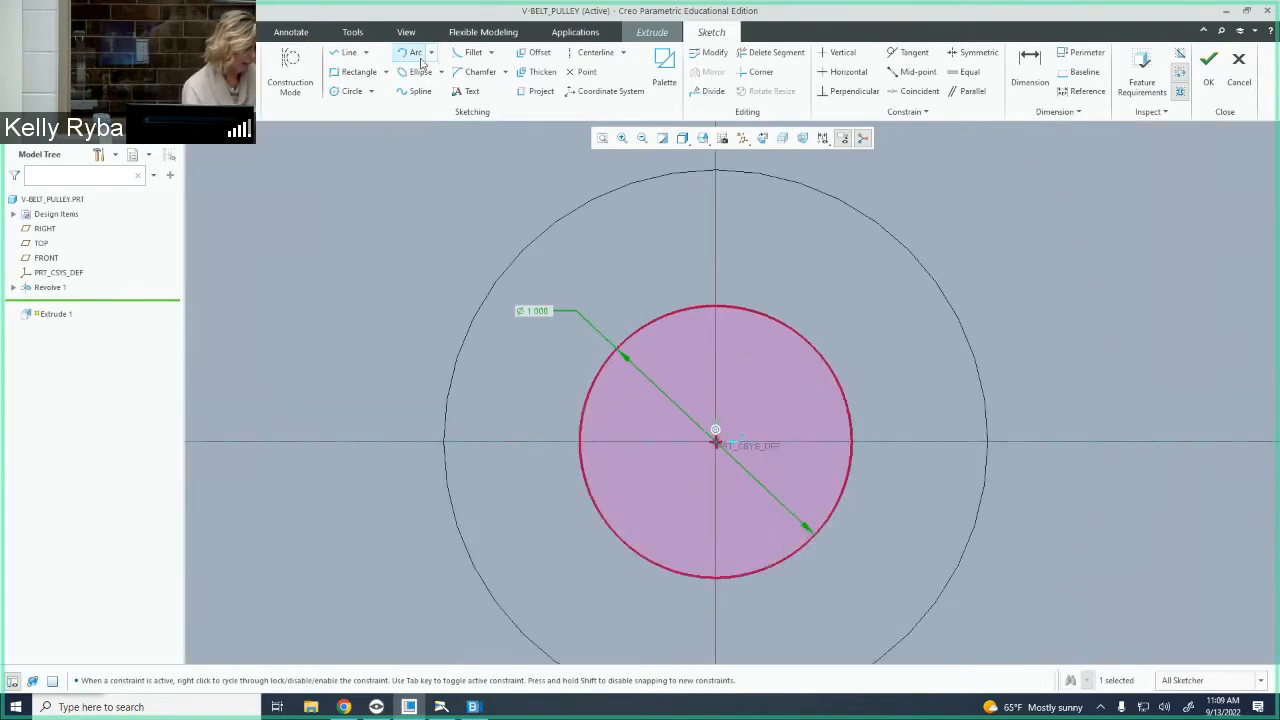
click(346, 52)
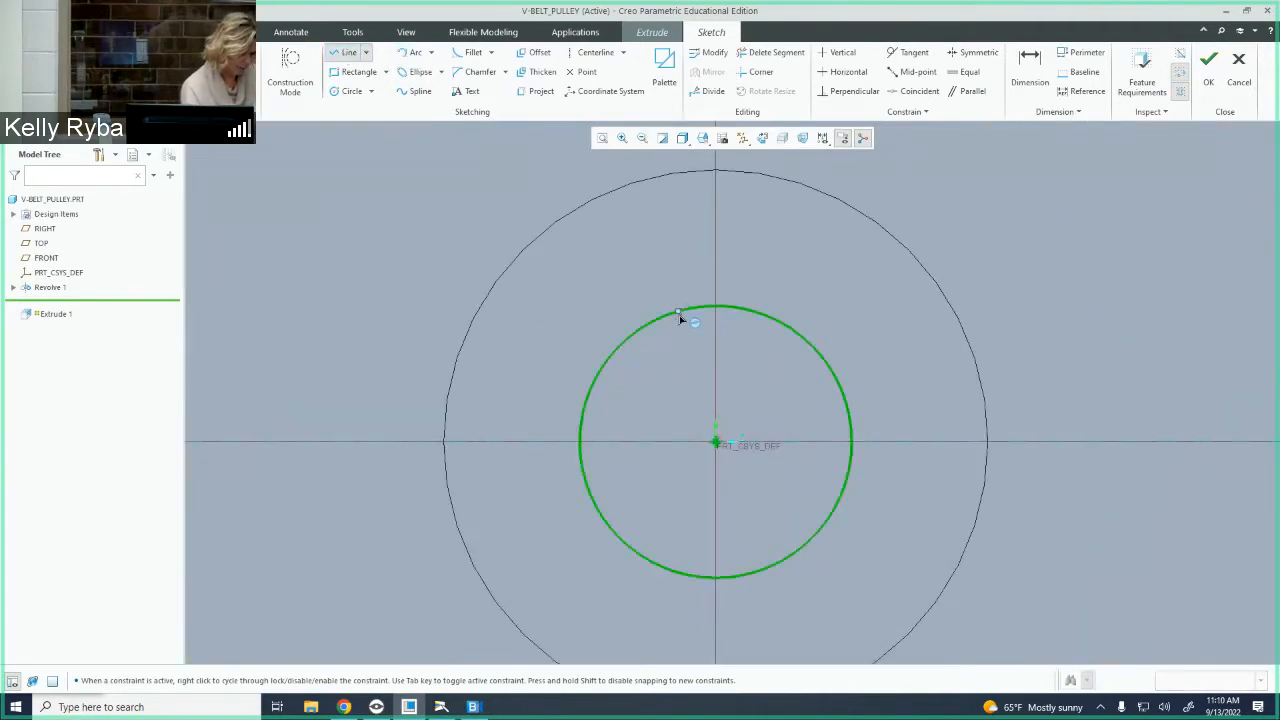
click(687, 308)
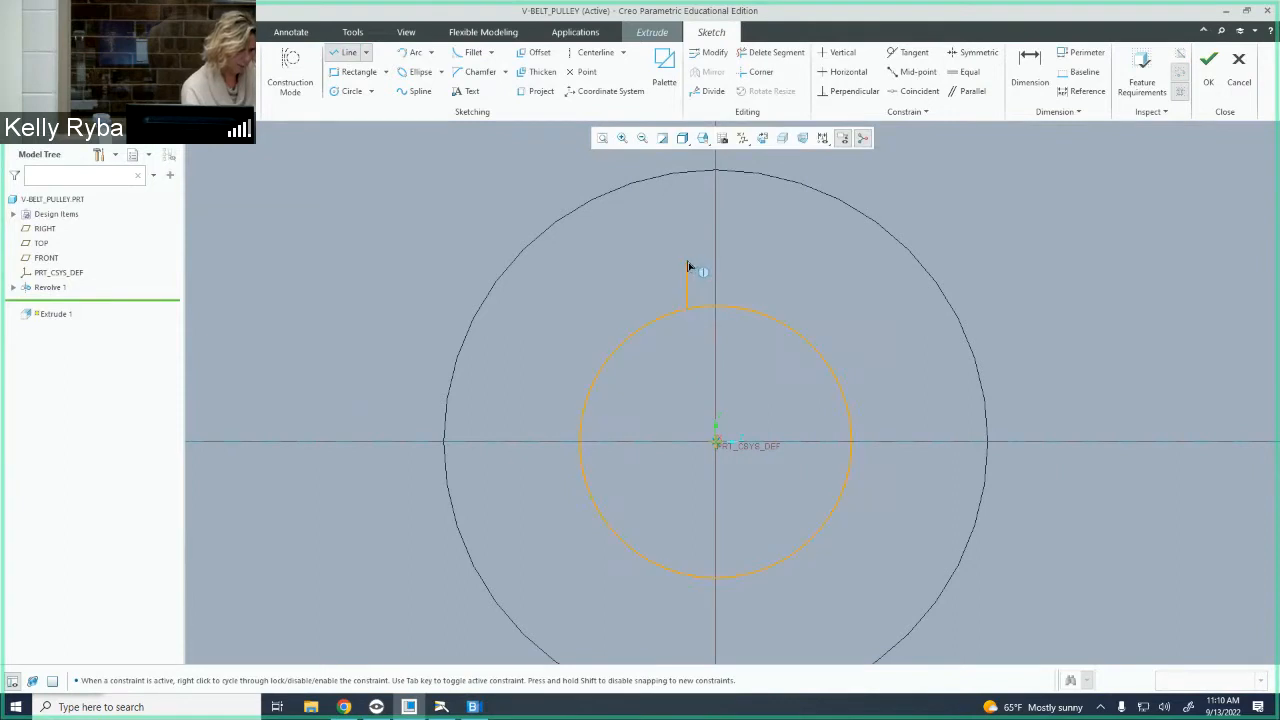
click(687, 262)
click(752, 262)
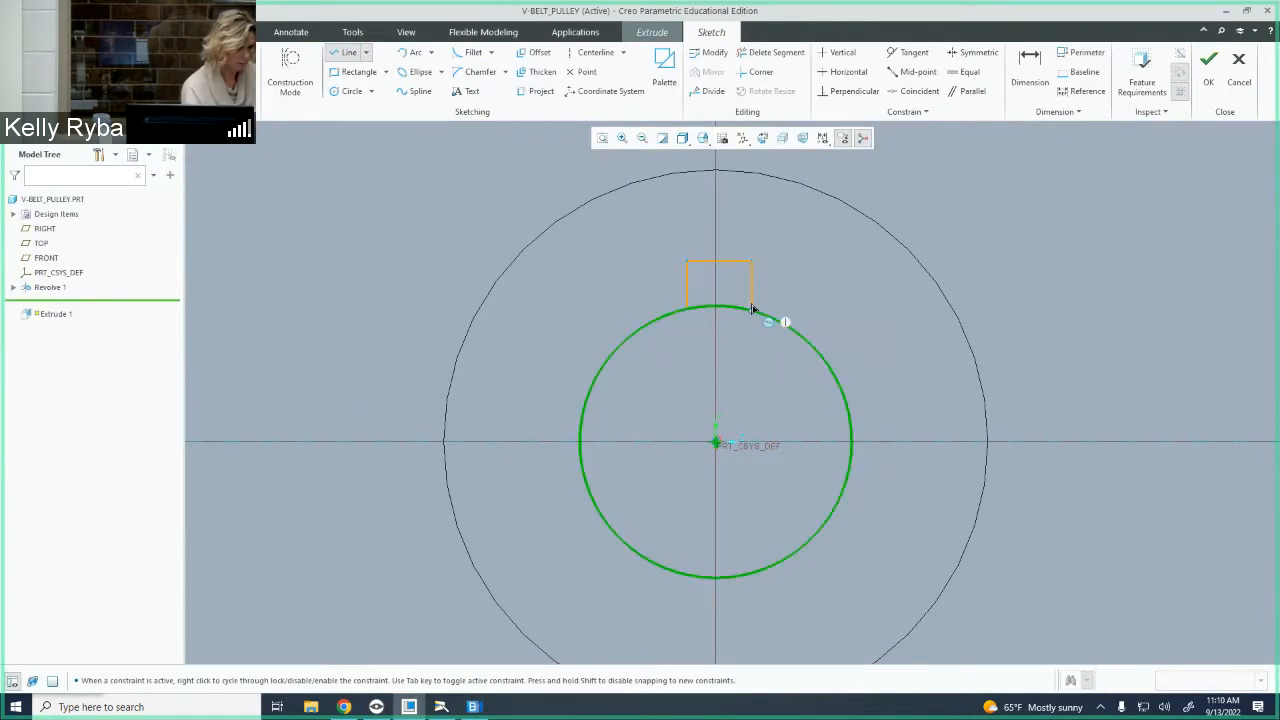
click(752, 309)
middle_click(792, 289)
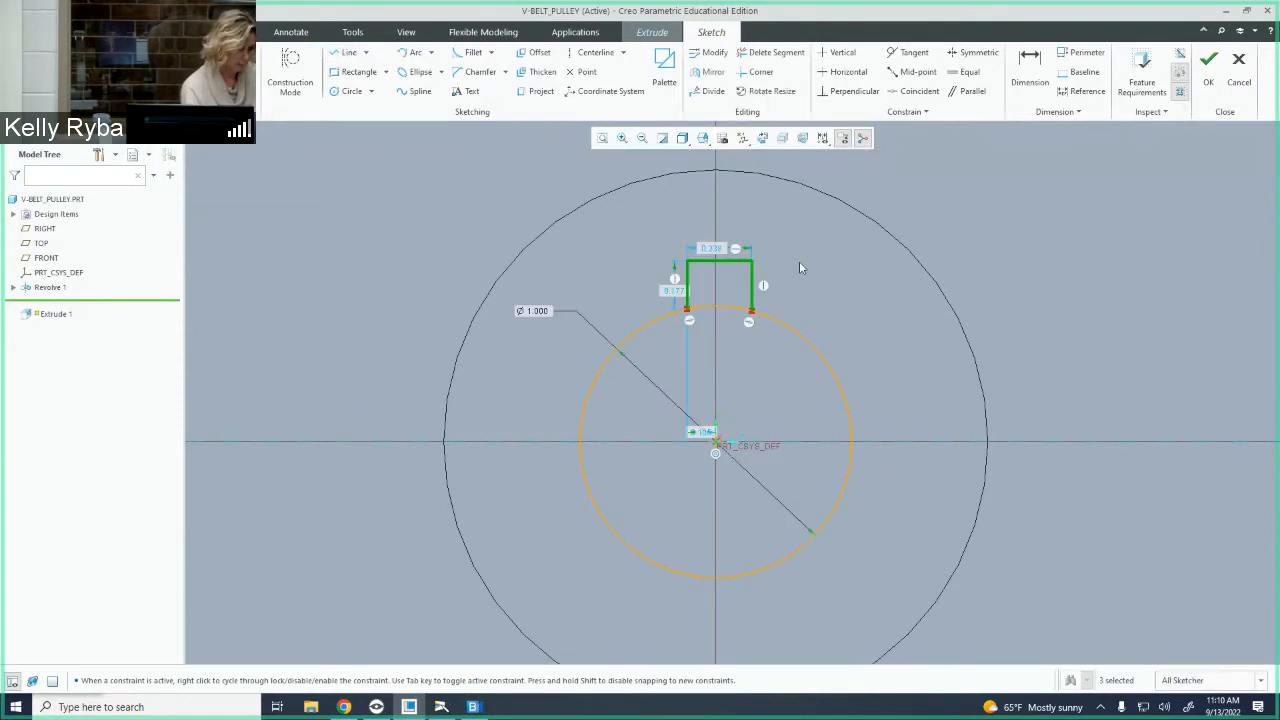
Set the keyway's width to 0.25 and dimension its right side 0.125 from the vertical reference
double_click(711, 248)
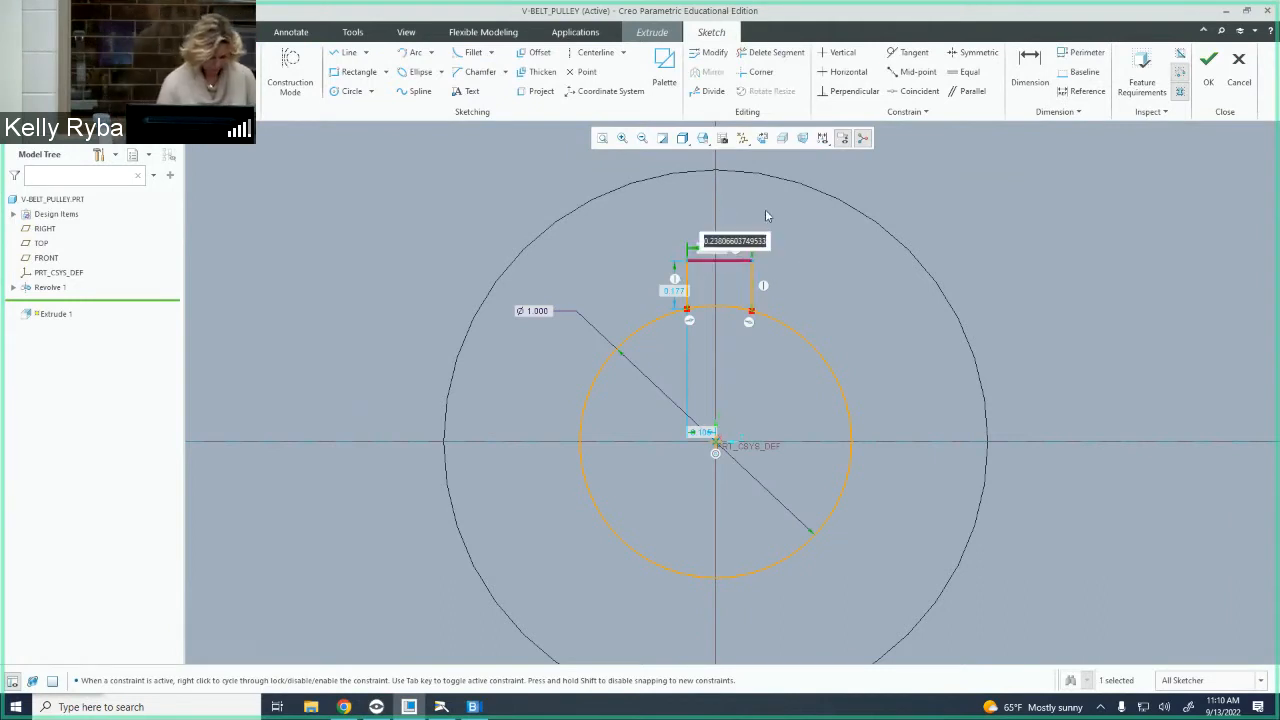
text(.25)
key(Return)
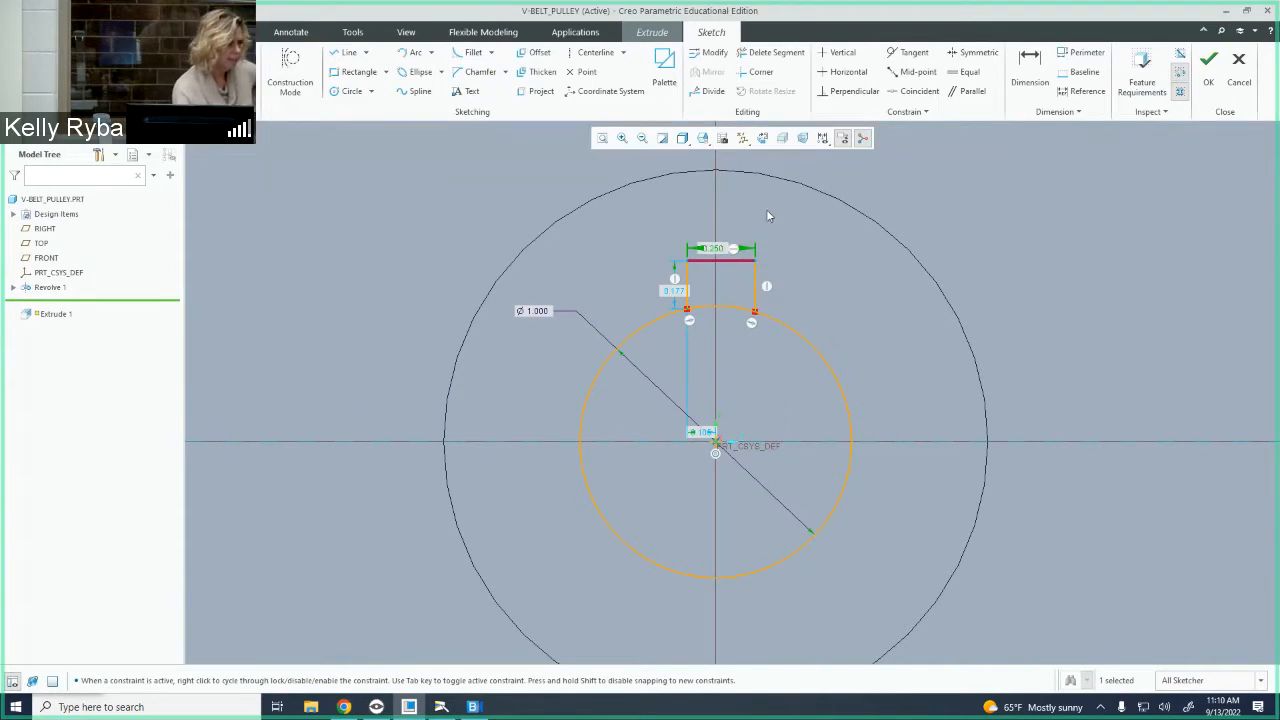
click(1030, 64)
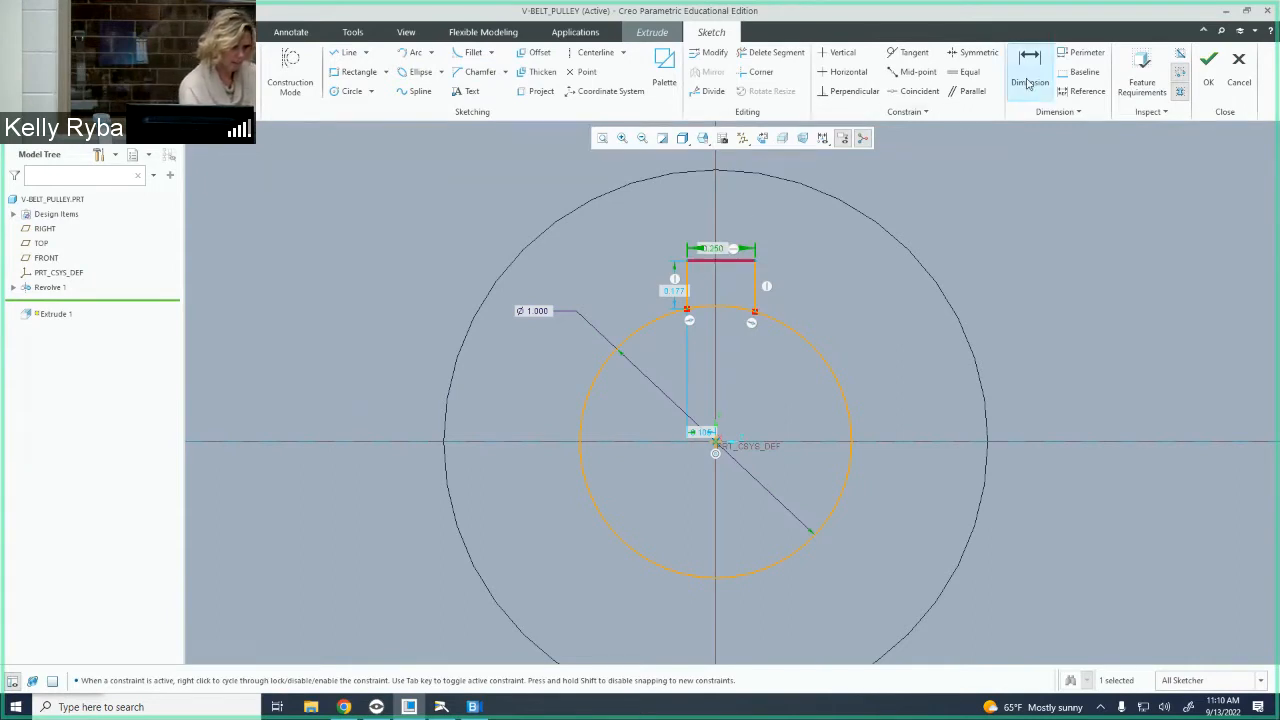
click(714, 288)
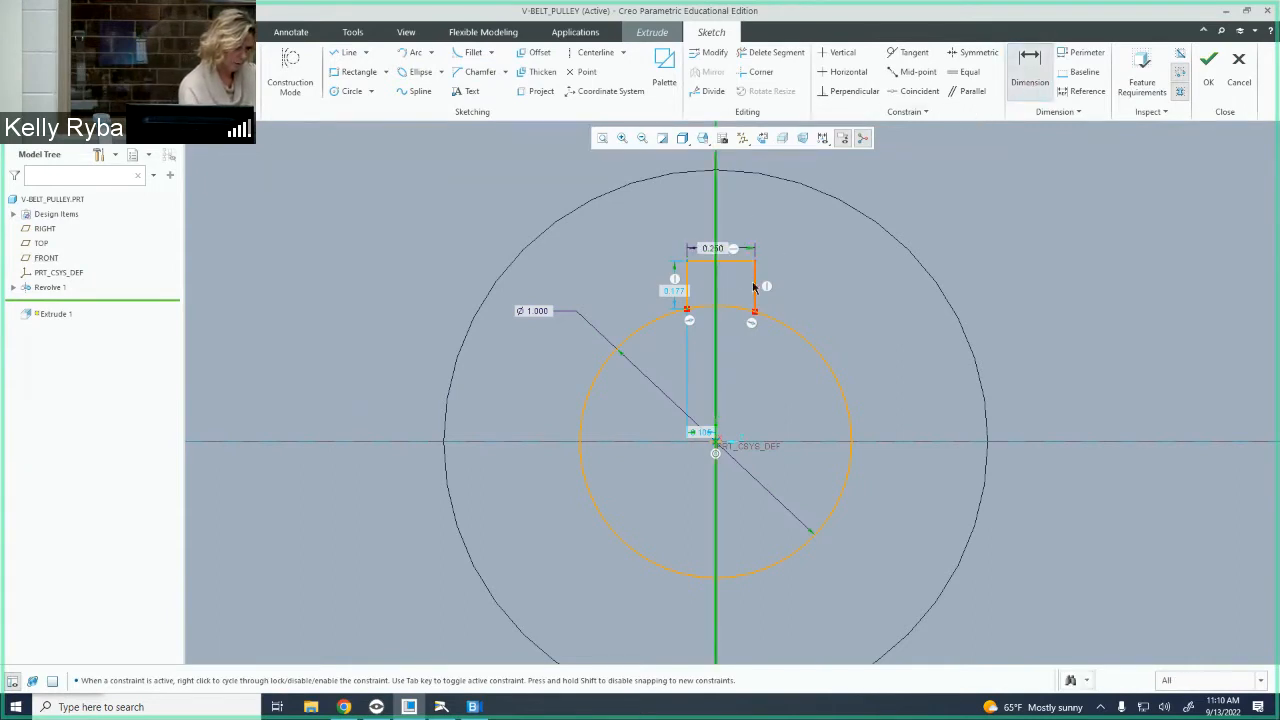
click(755, 285)
middle_click(762, 225)
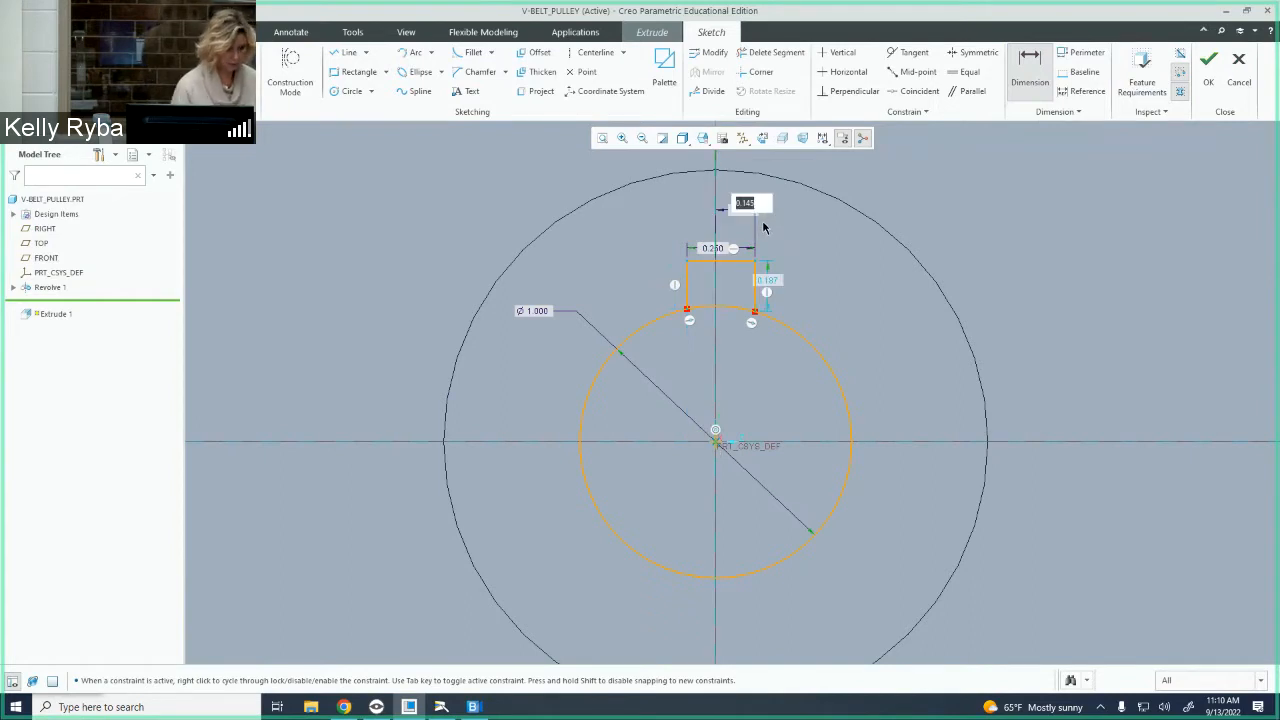
text(0.125)
key(Return)
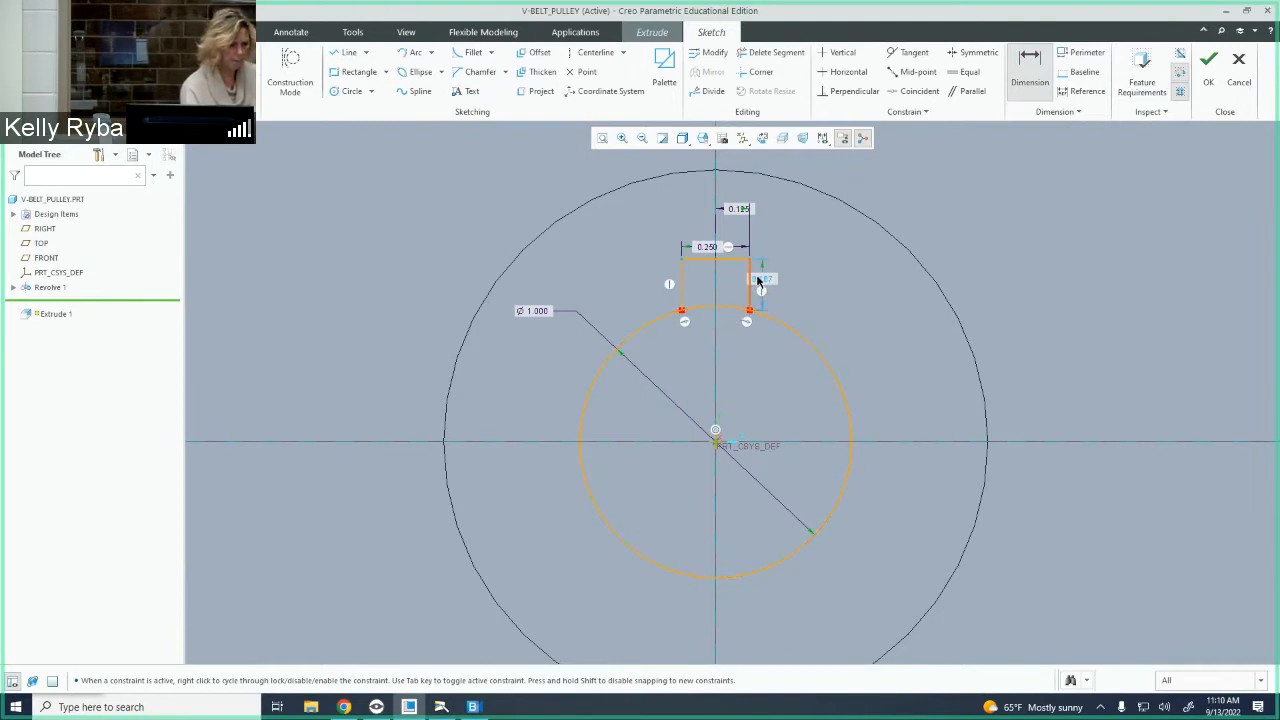
Dimension the distance from the keyway's top edge to the bottom of the bore circle as 1.11
click(1033, 75)
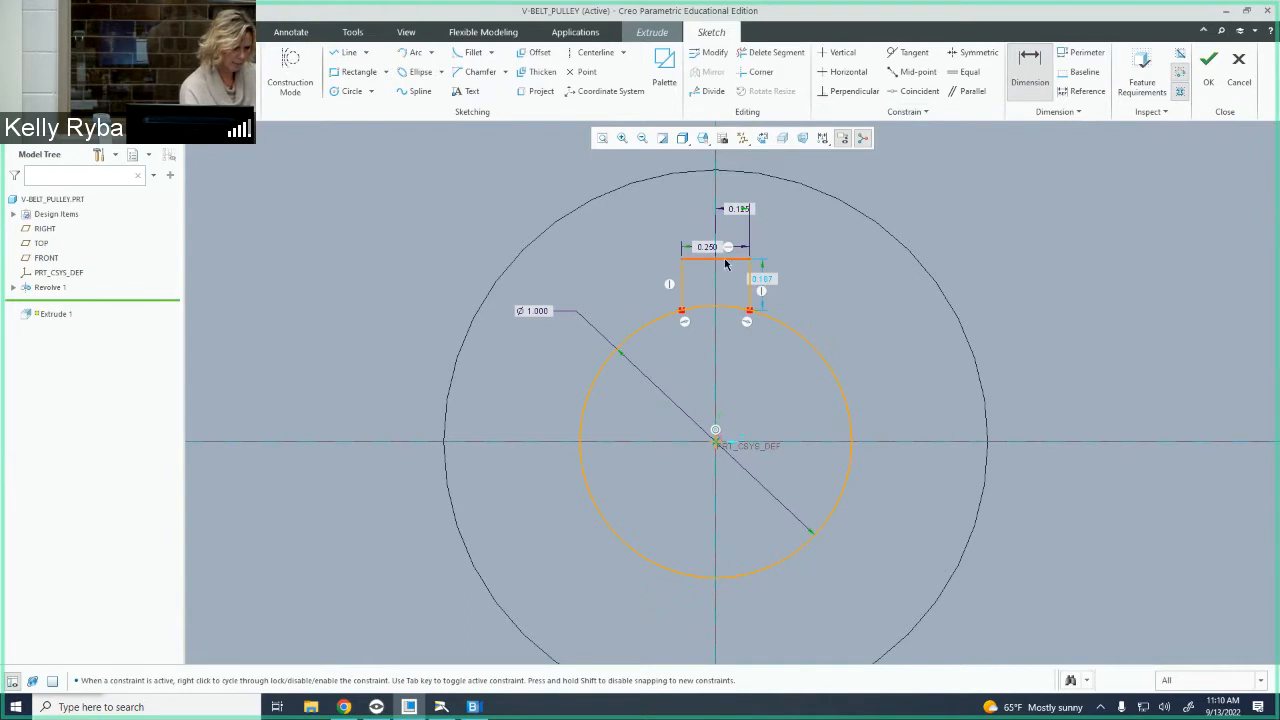
click(726, 262)
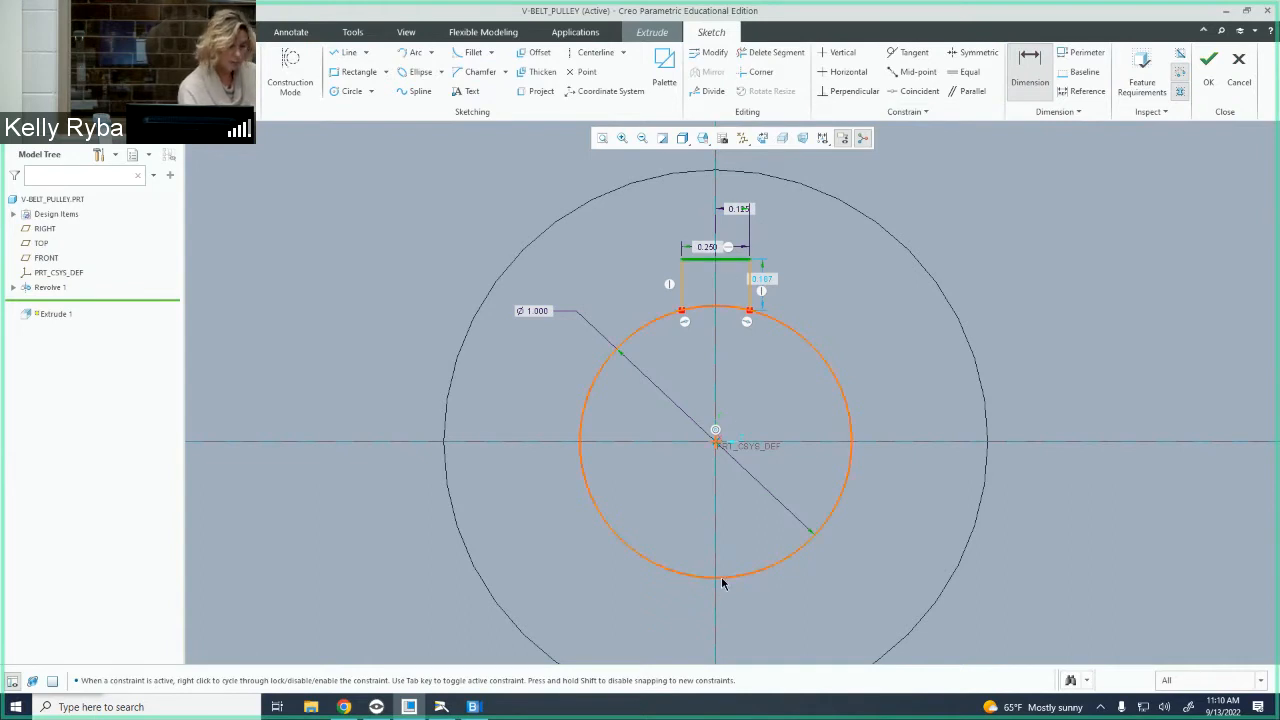
click(720, 578)
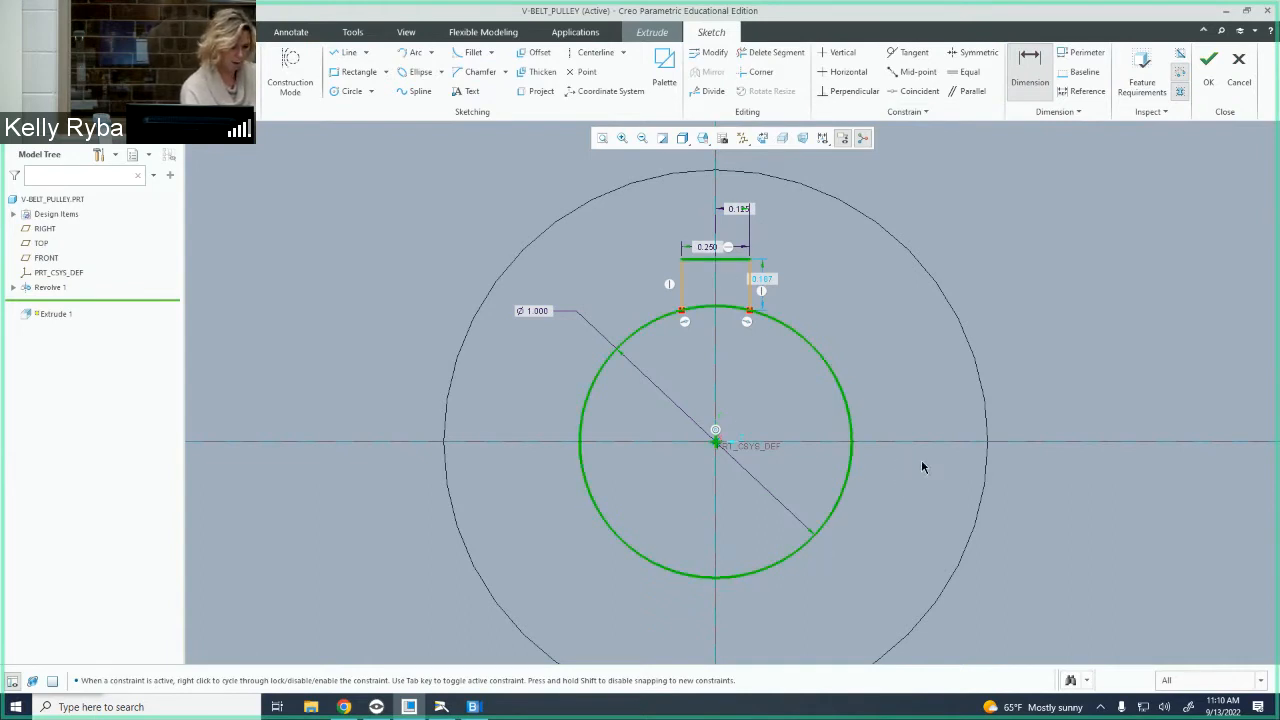
middle_click(922, 466)
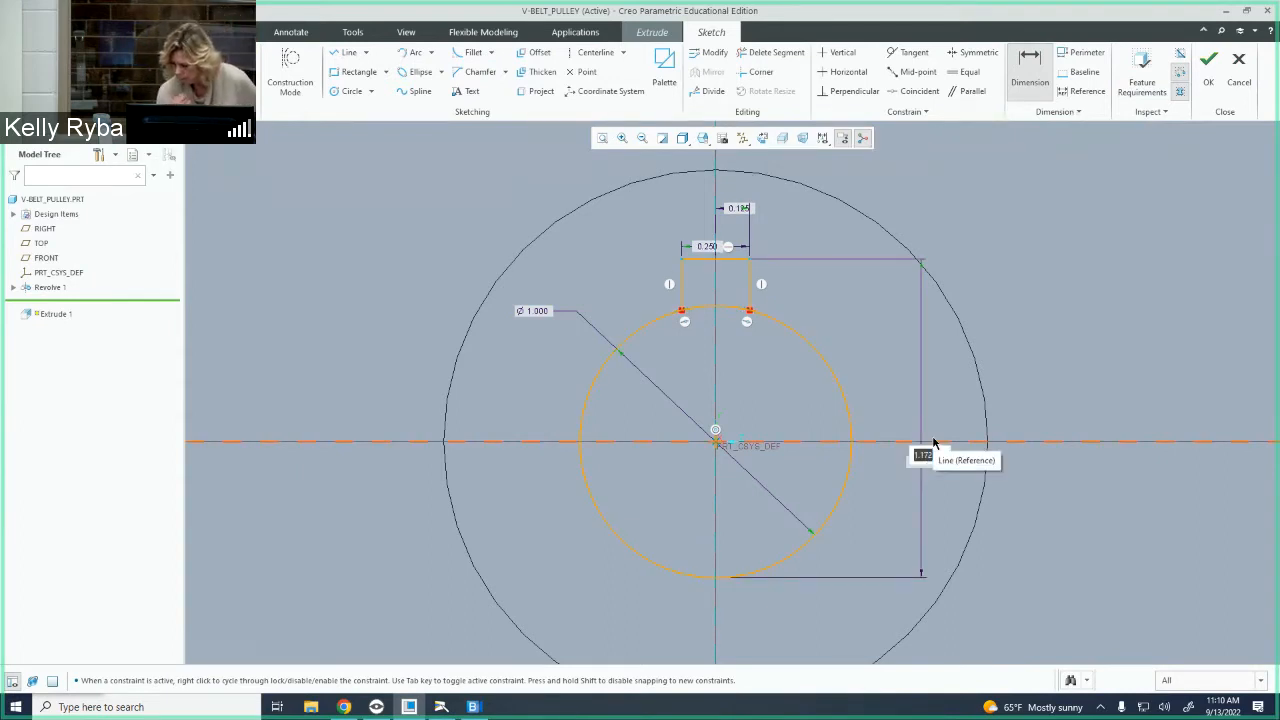
text(1.11)
key(Return)
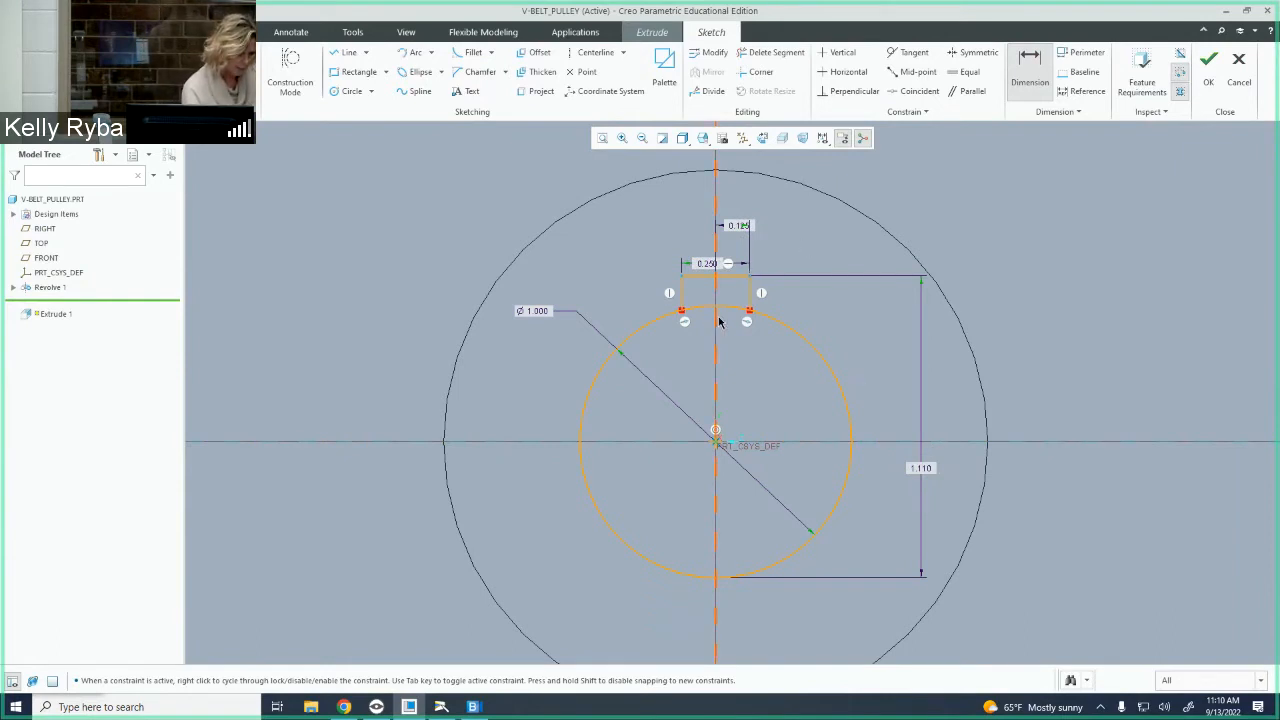
Delete the arc segment of the bore circle that lies between the keyway's two sides
click(775, 52)
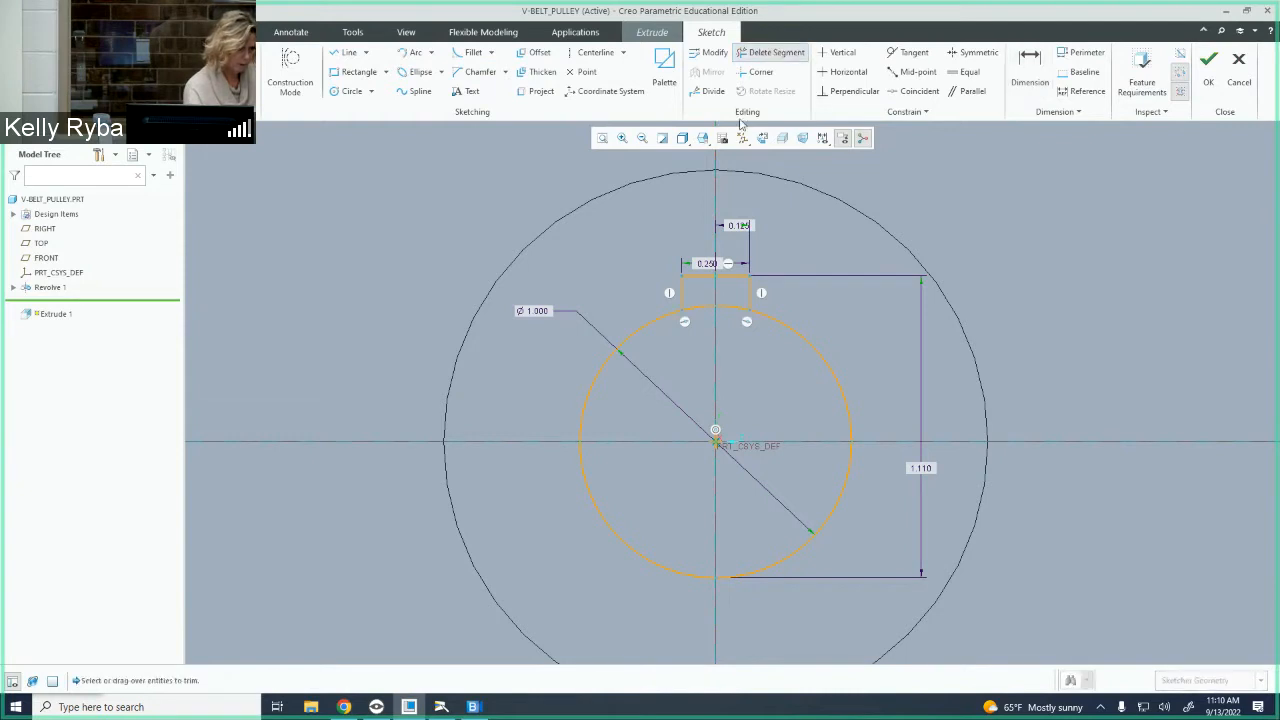
click(705, 316)
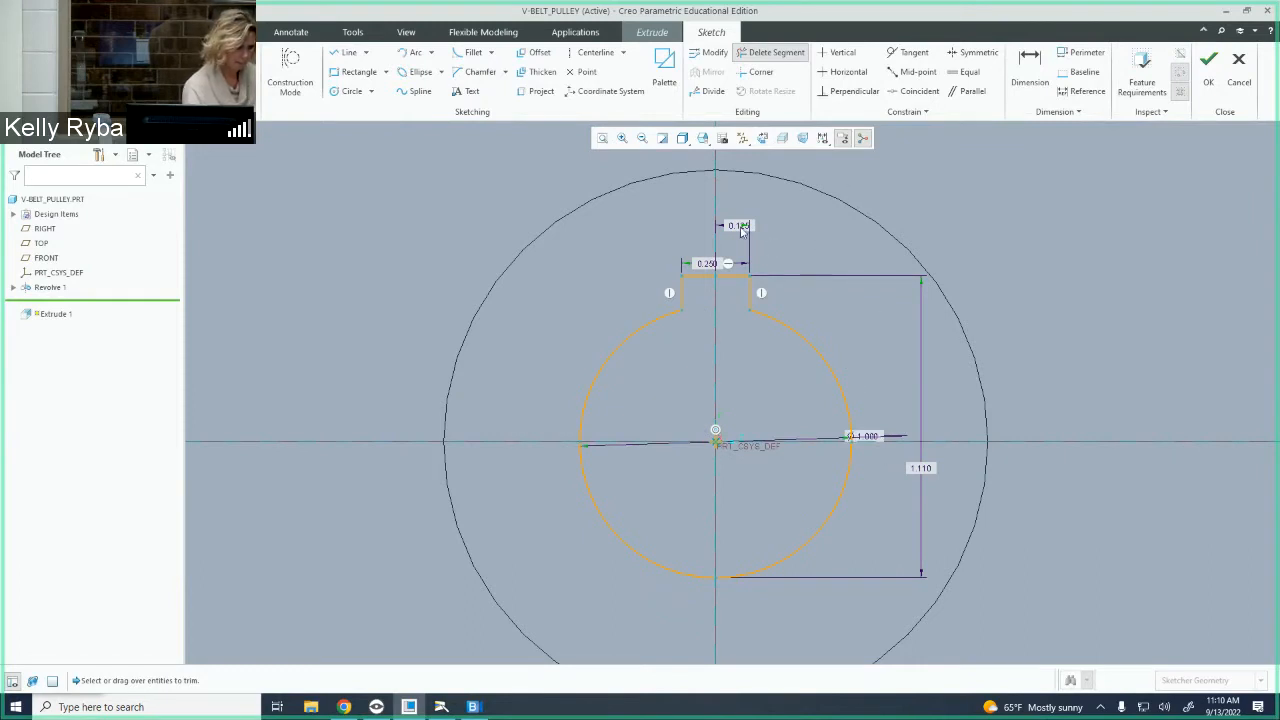
middle_click(960, 206)
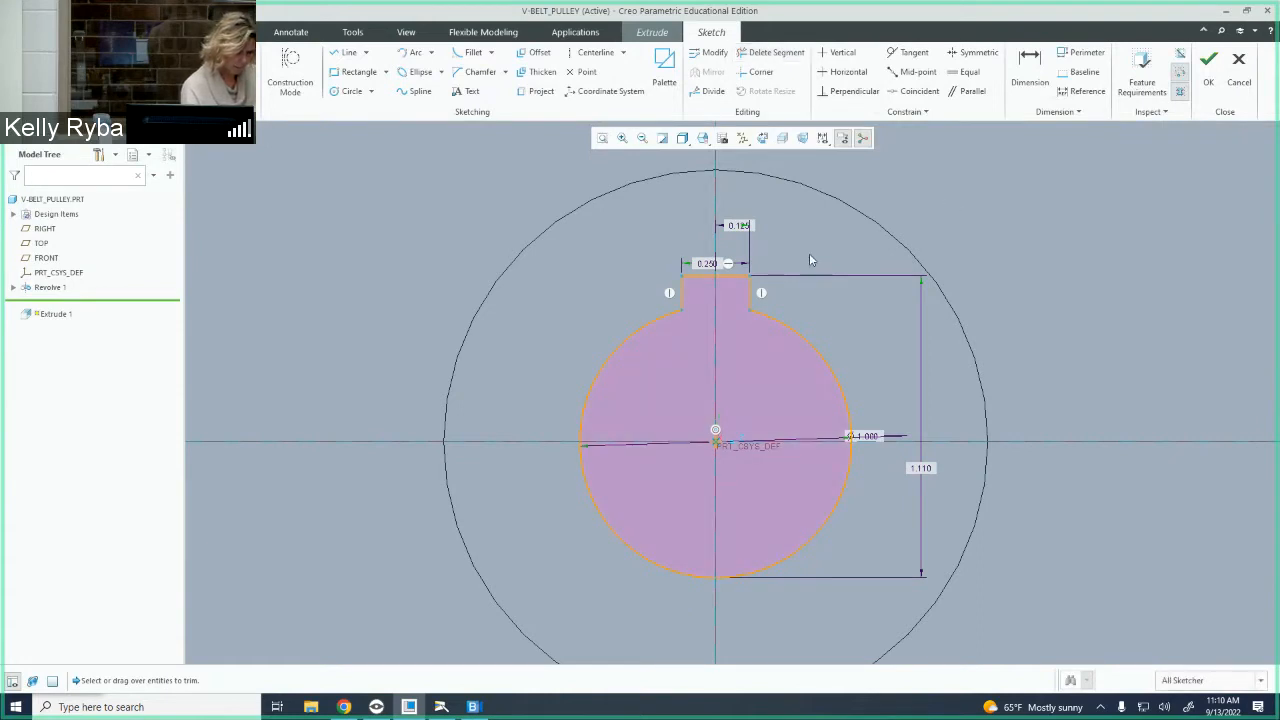
Move the 0.125, 0.250 and diameter 1.000 dimension labels to clear spots outside the bore profile
drag(746, 229, 794, 210)
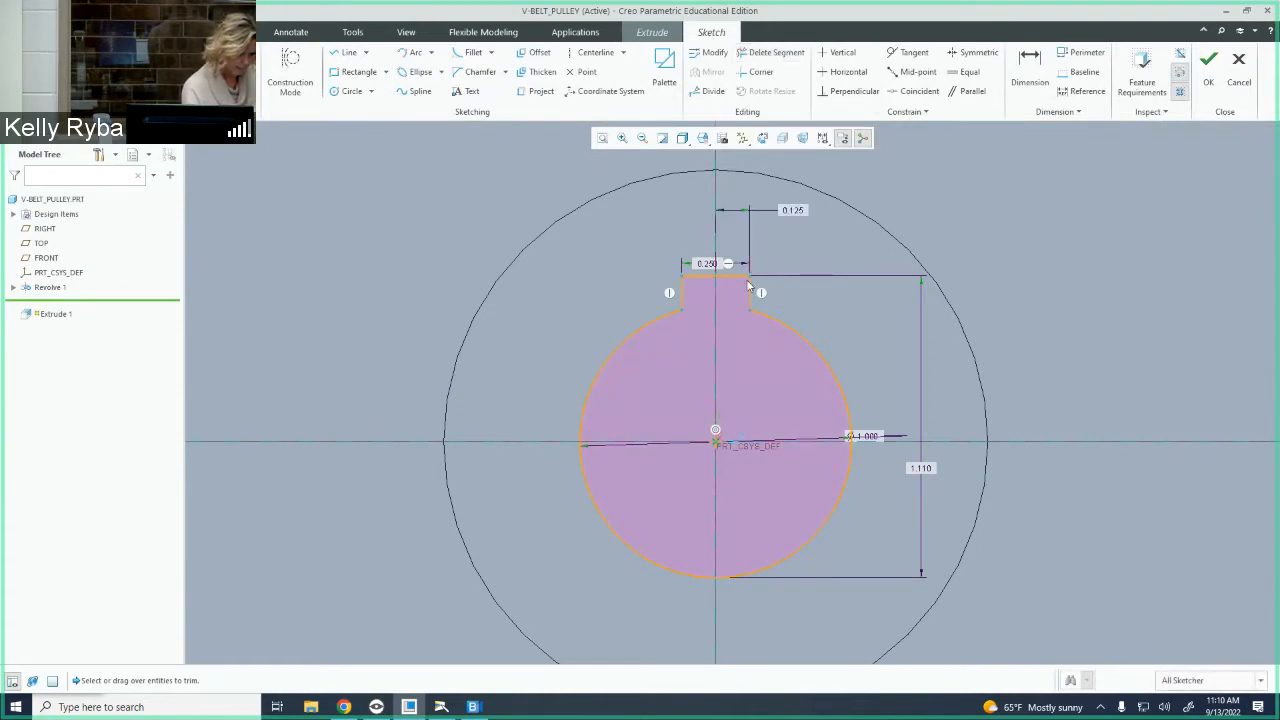
drag(700, 262, 645, 230)
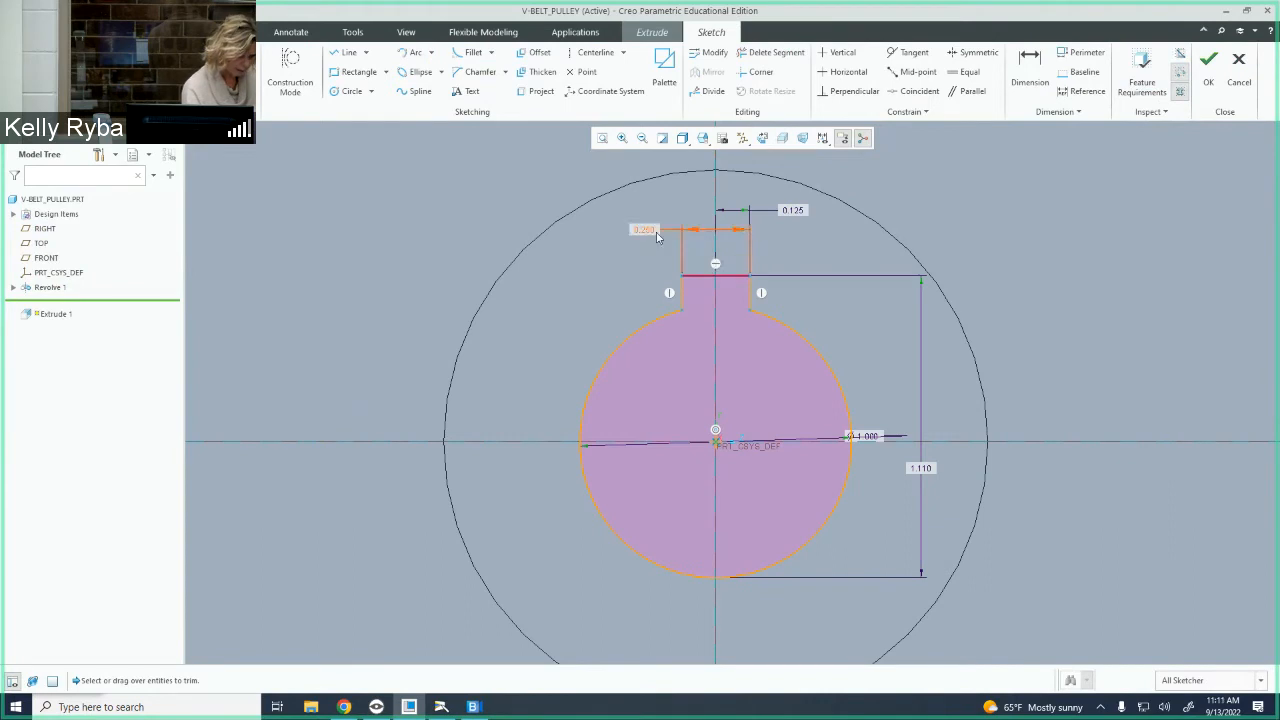
drag(872, 437, 884, 308)
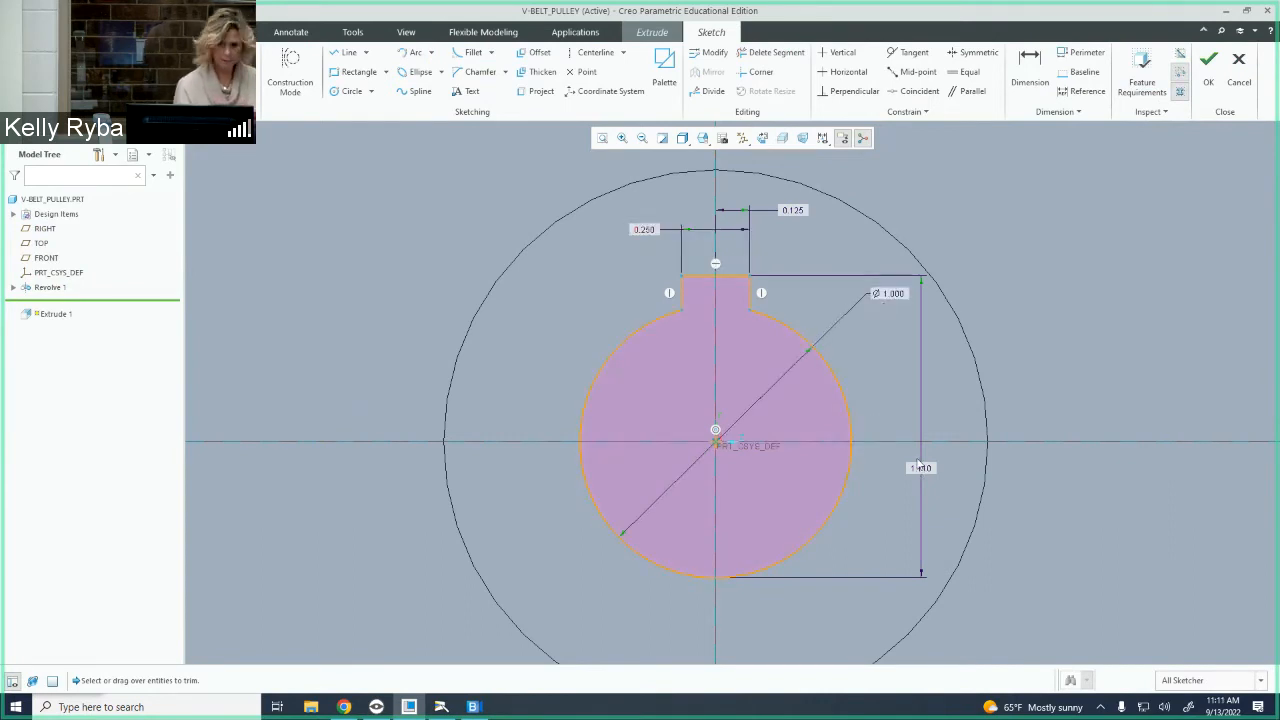
Check the bore section against the feature requirements and finish the sketch
click(1142, 80)
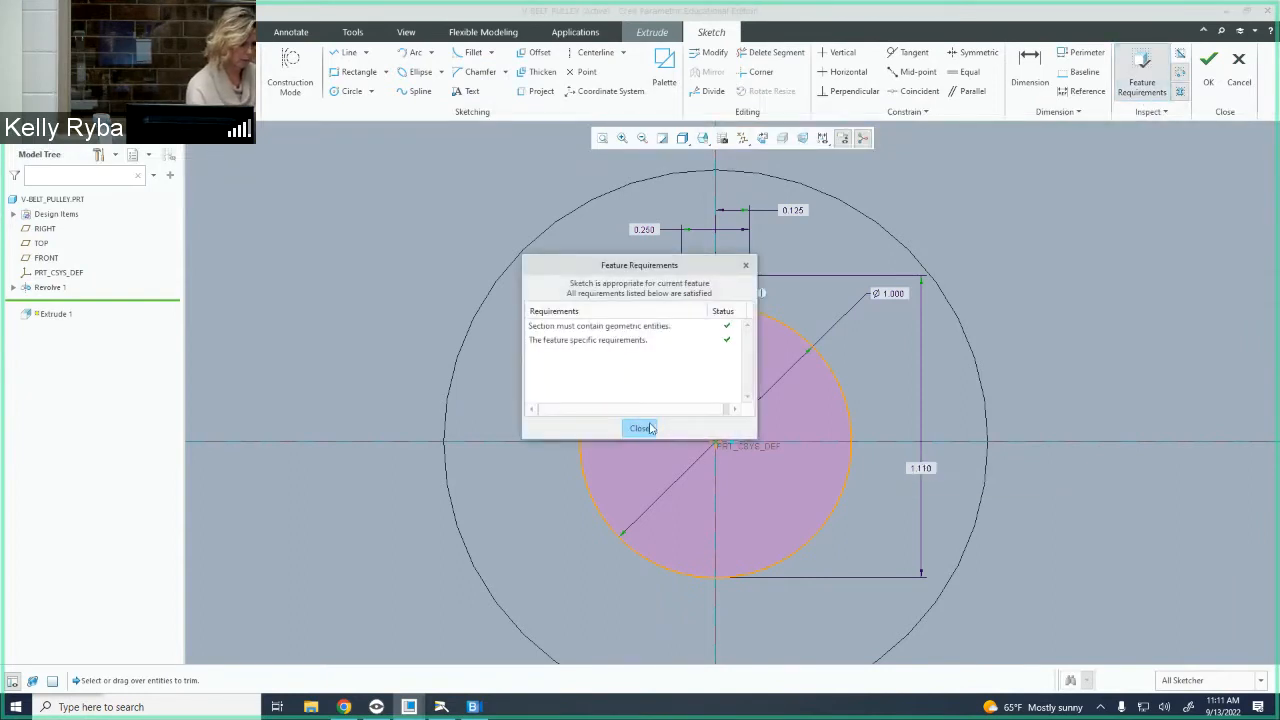
click(641, 428)
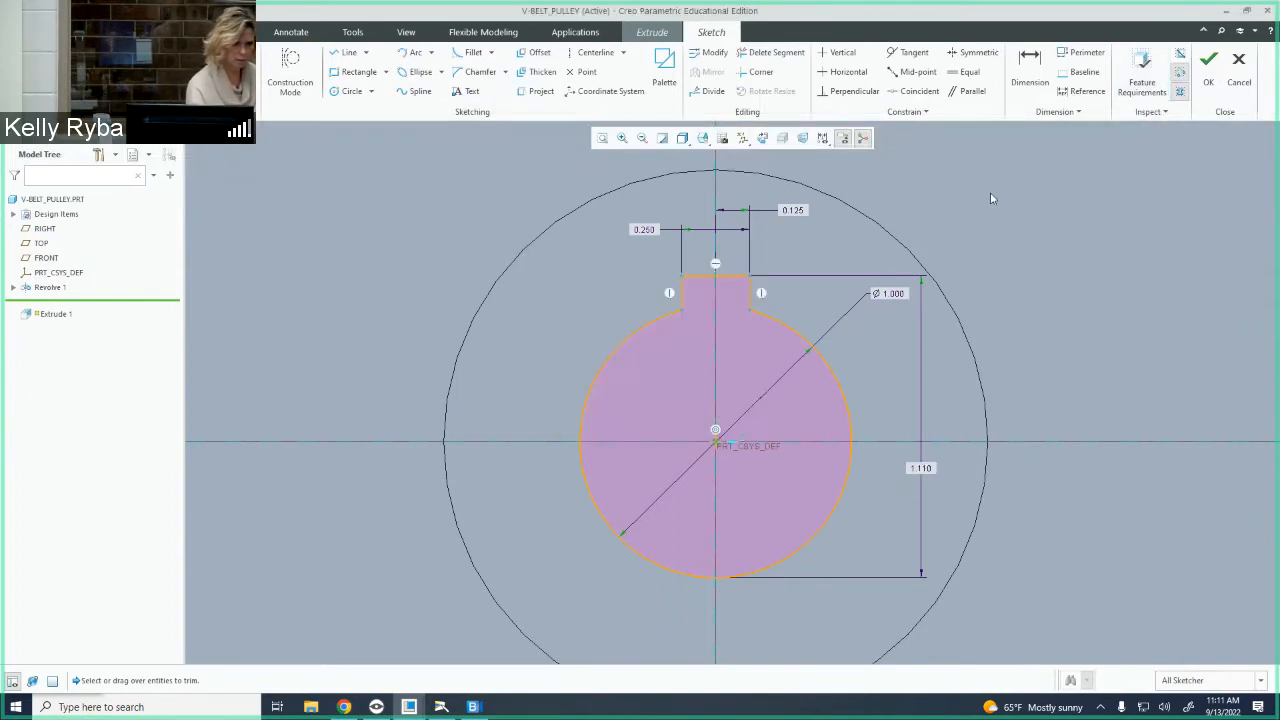
click(1212, 78)
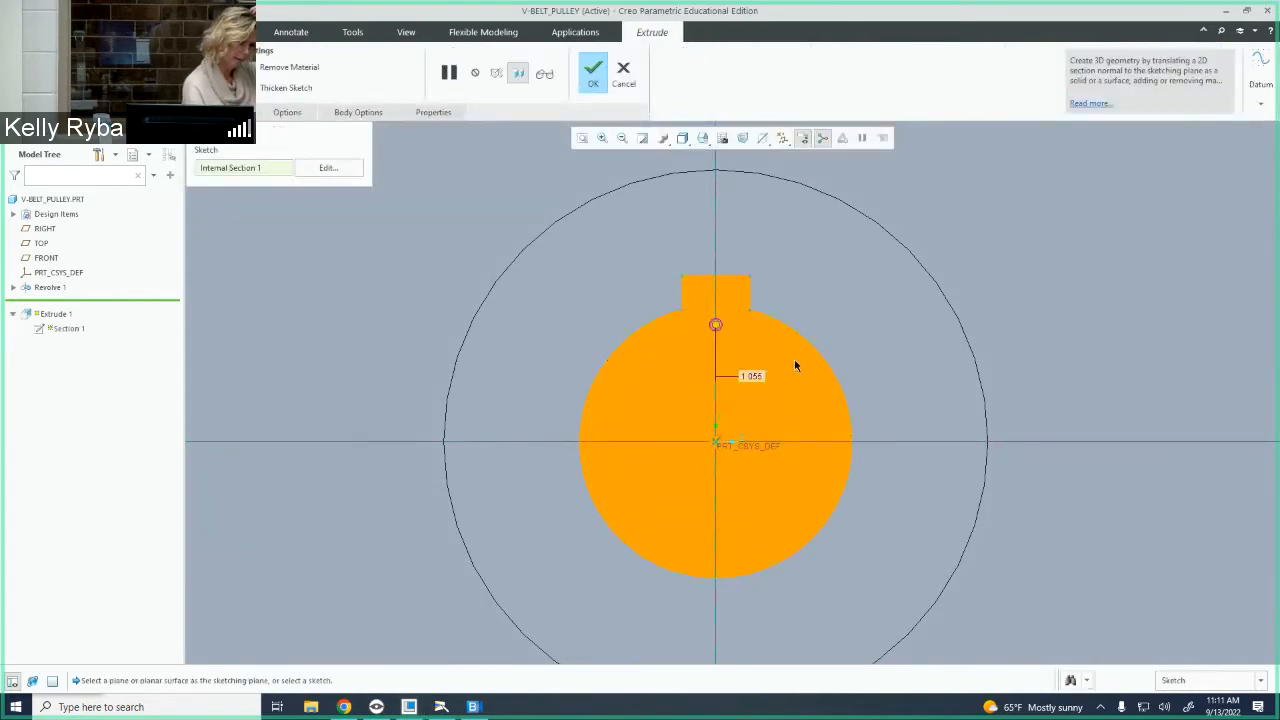
Show the model in its default orientation, change the extrusion to remove material and flip its direction so it cuts into the hub
scroll(800, 355, up, 3)
scroll(805, 352, down, 8)
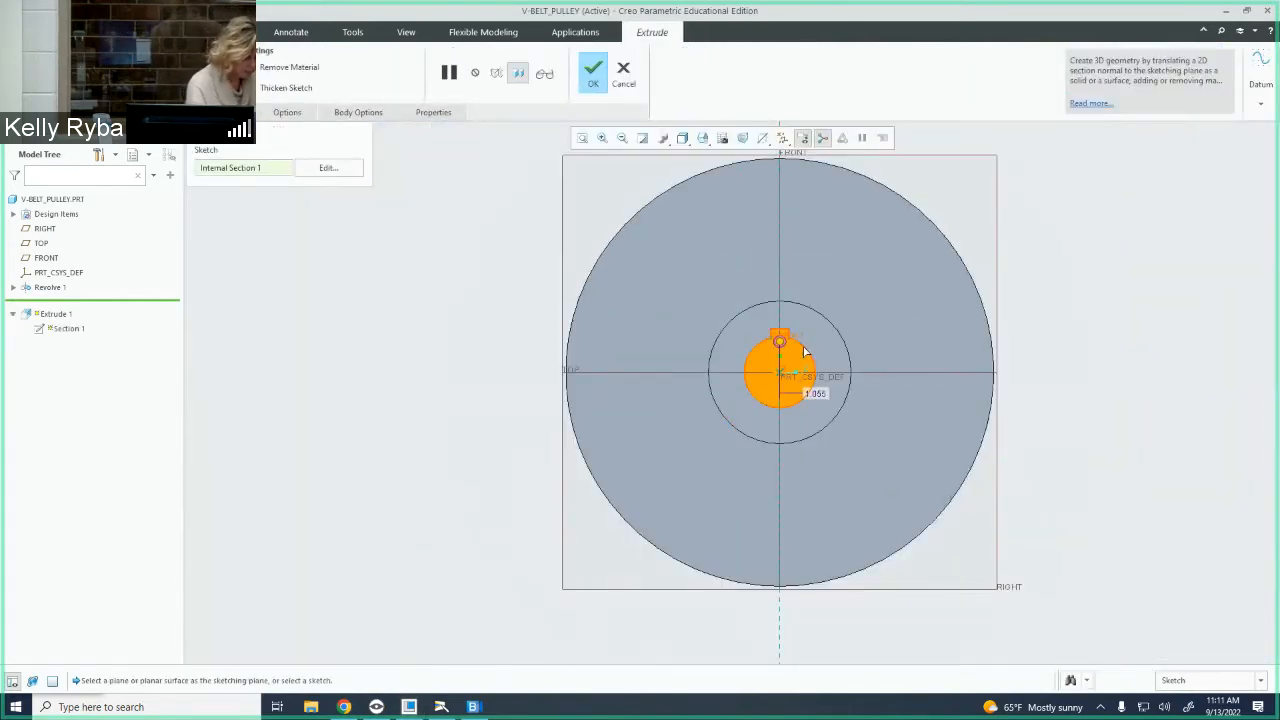
key(ctrl+d)
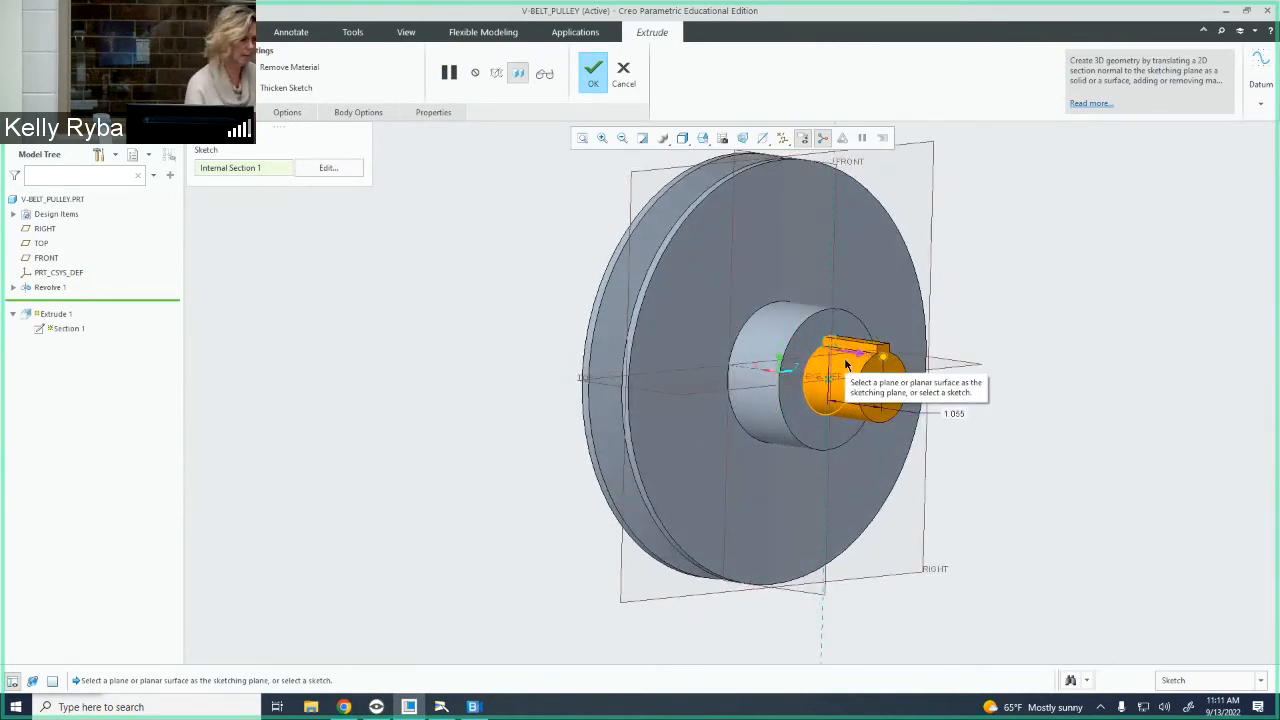
click(291, 68)
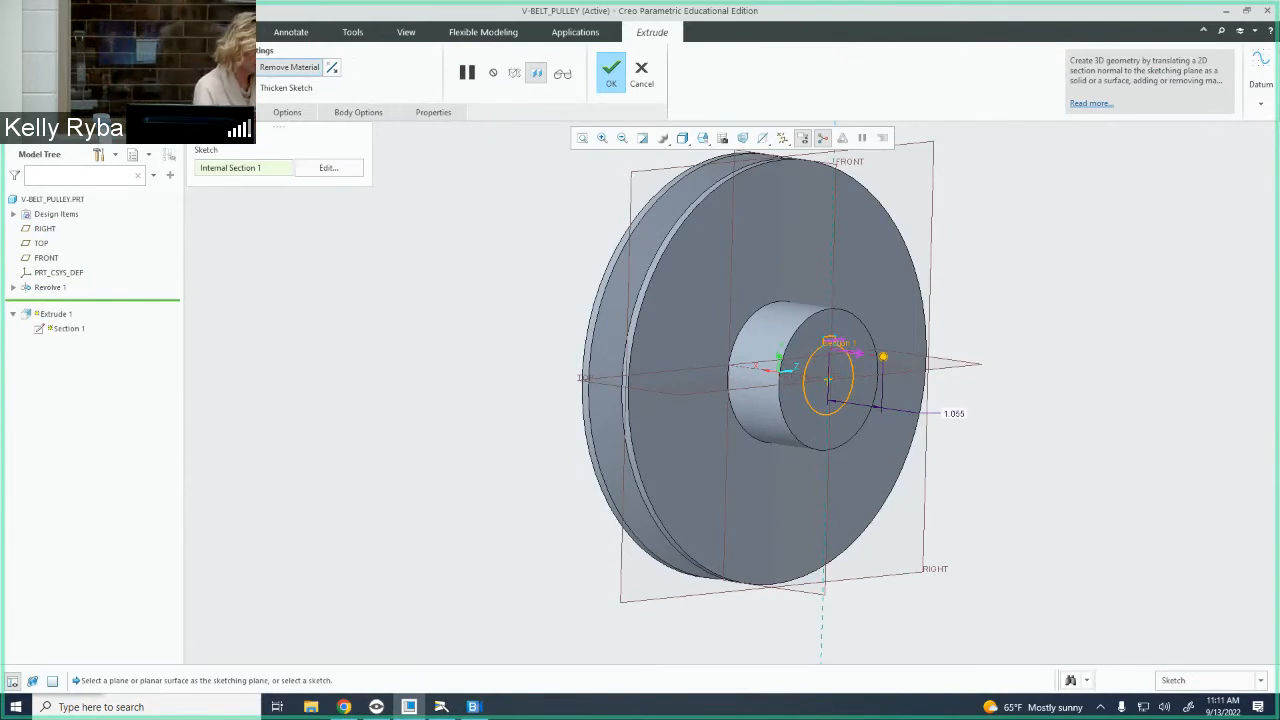
click(226, 68)
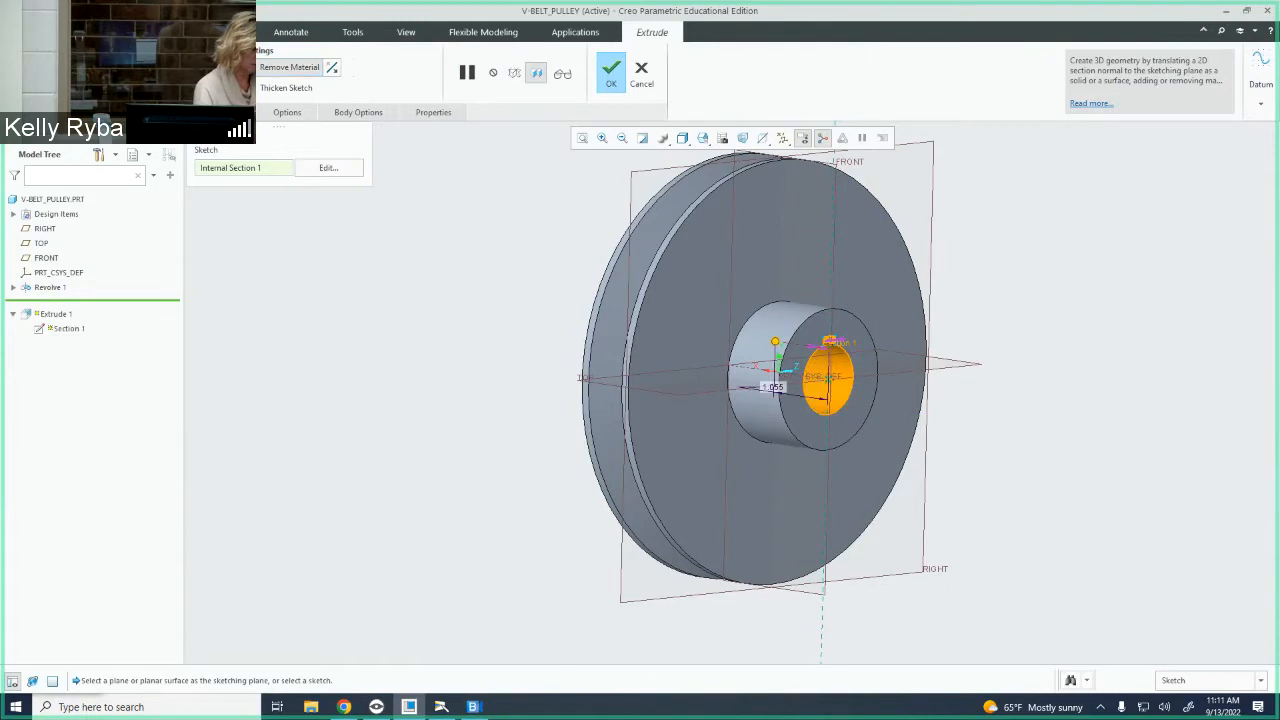
click(226, 68)
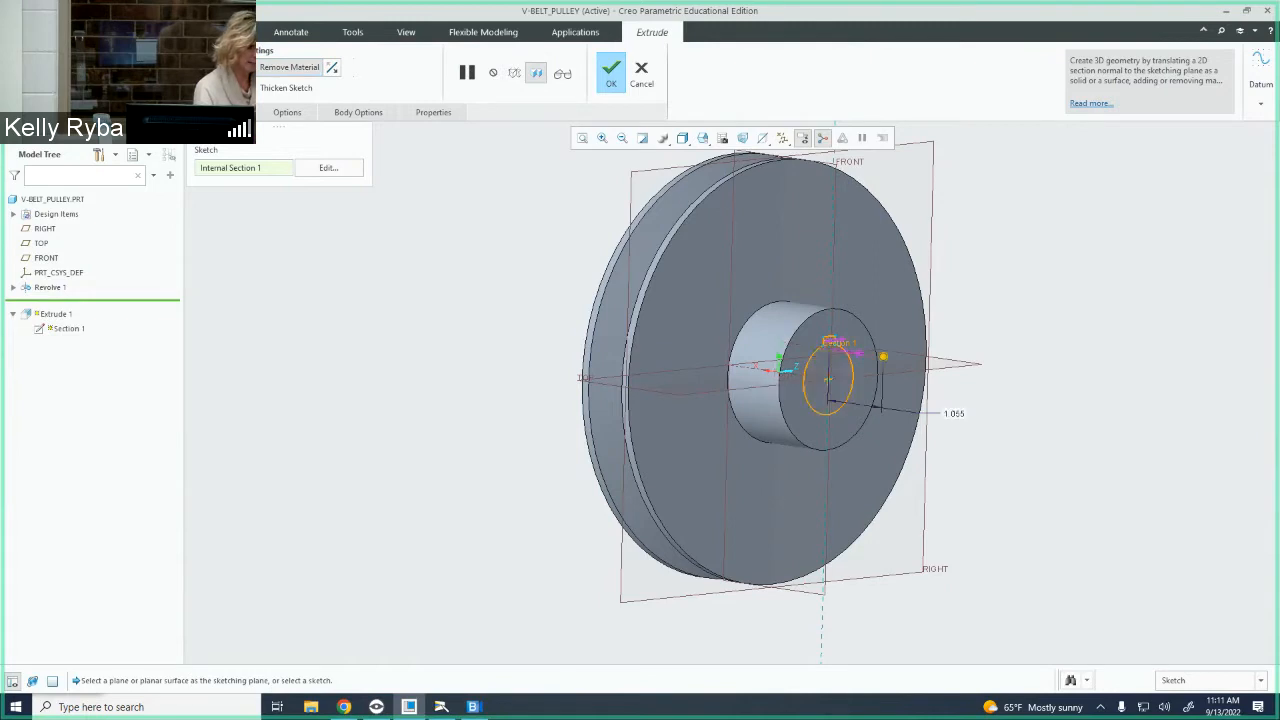
click(226, 68)
click(226, 68)
click(226, 68)
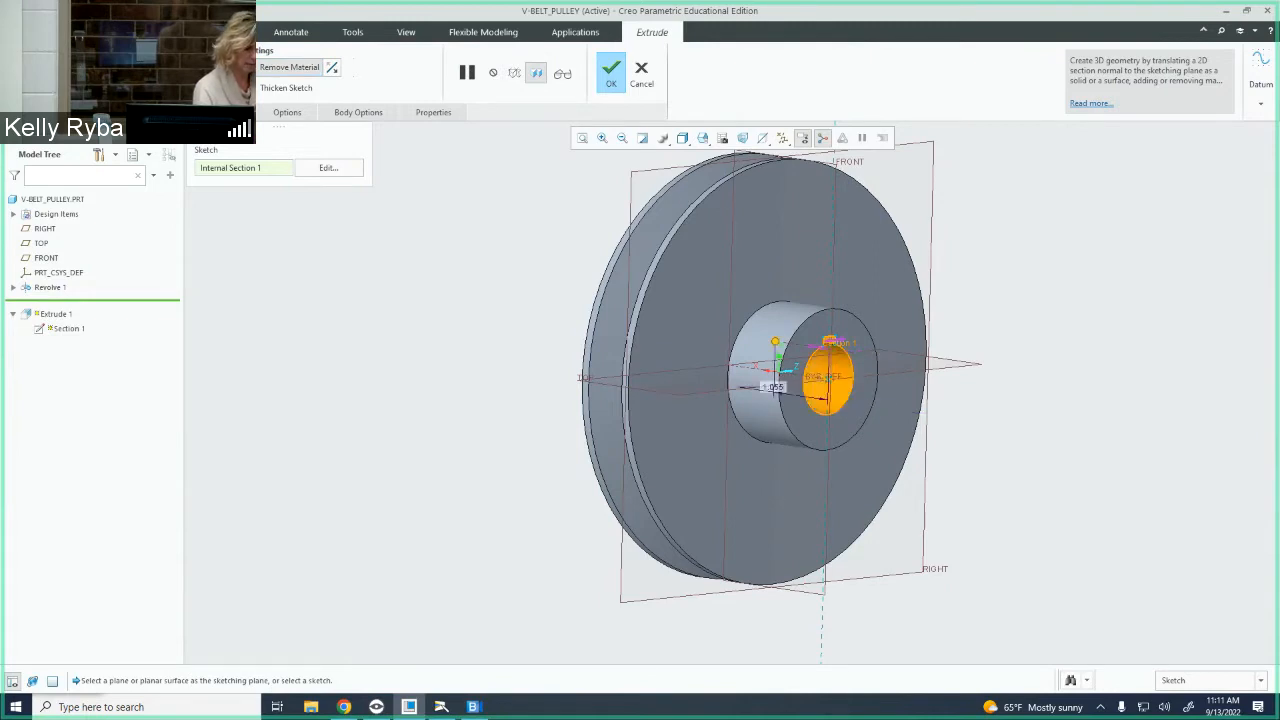
Set the keyed bore cut's depth to pass through the entire pulley and complete the extrusion
click(819, 349)
click(846, 350)
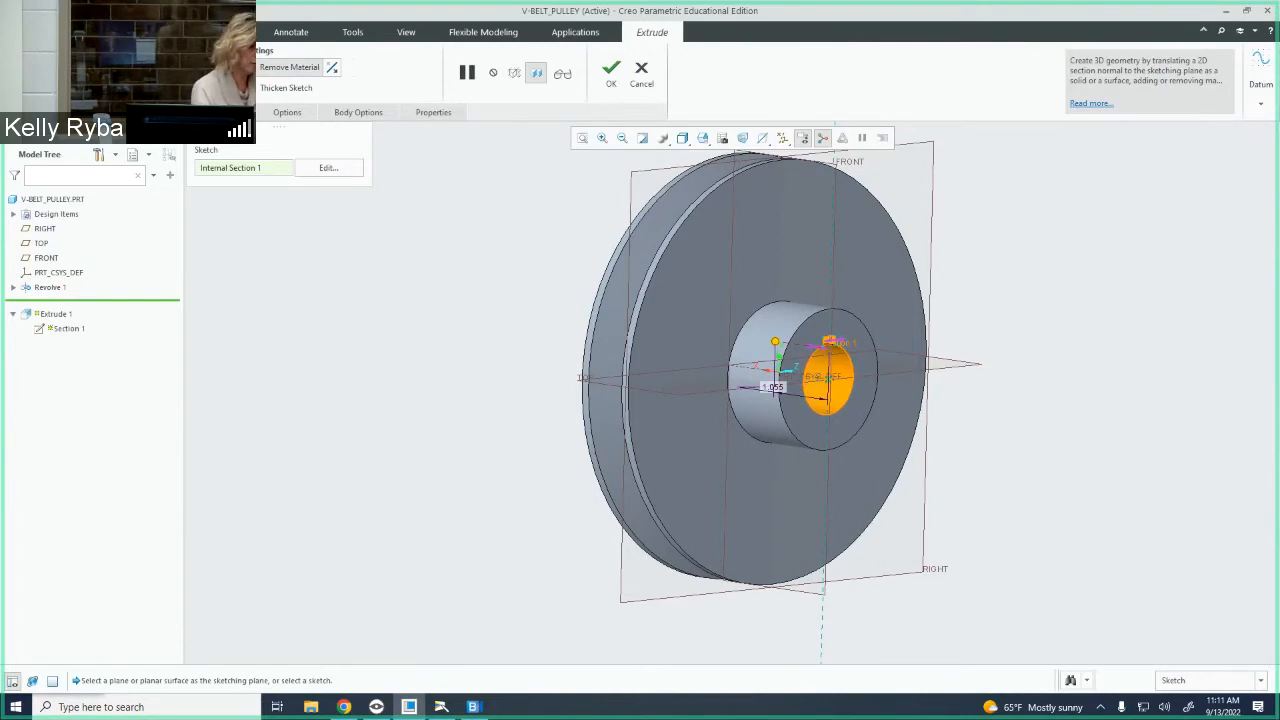
mouse_move(620, 224)
middle_down()
mouse_move(729, 214)
mouse_move(625, 214)
middle_up()
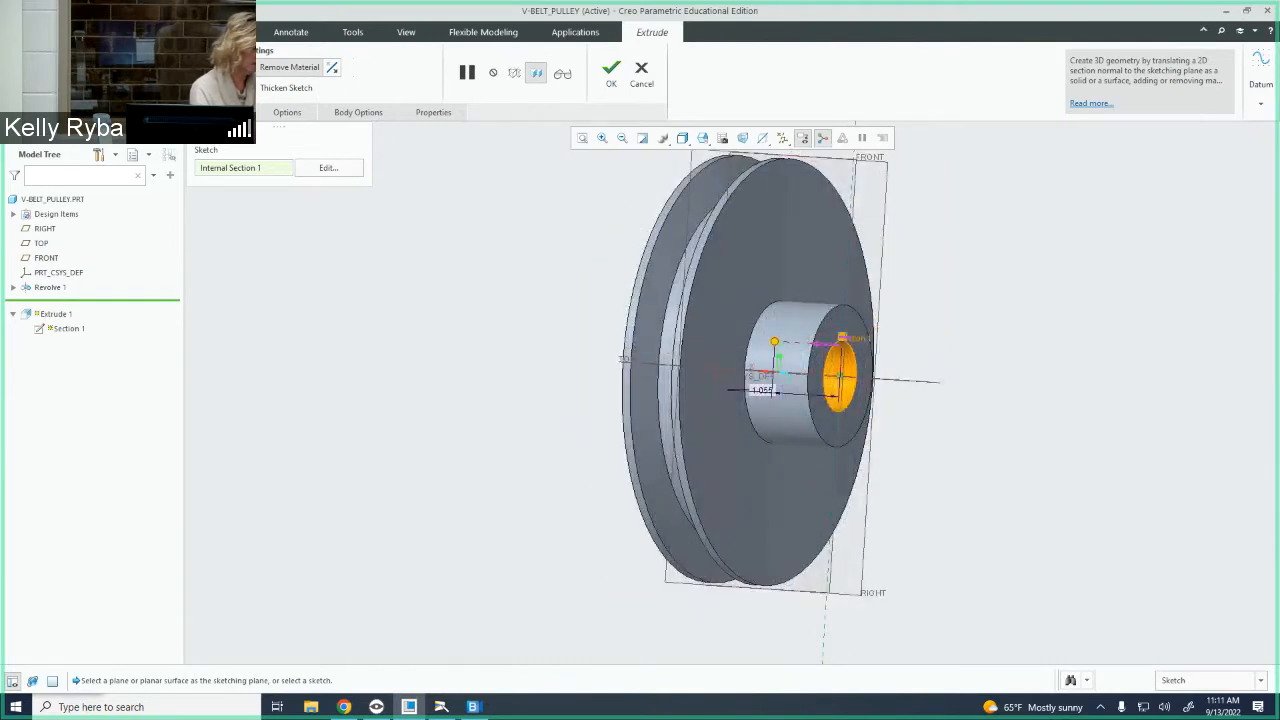
click(137, 68)
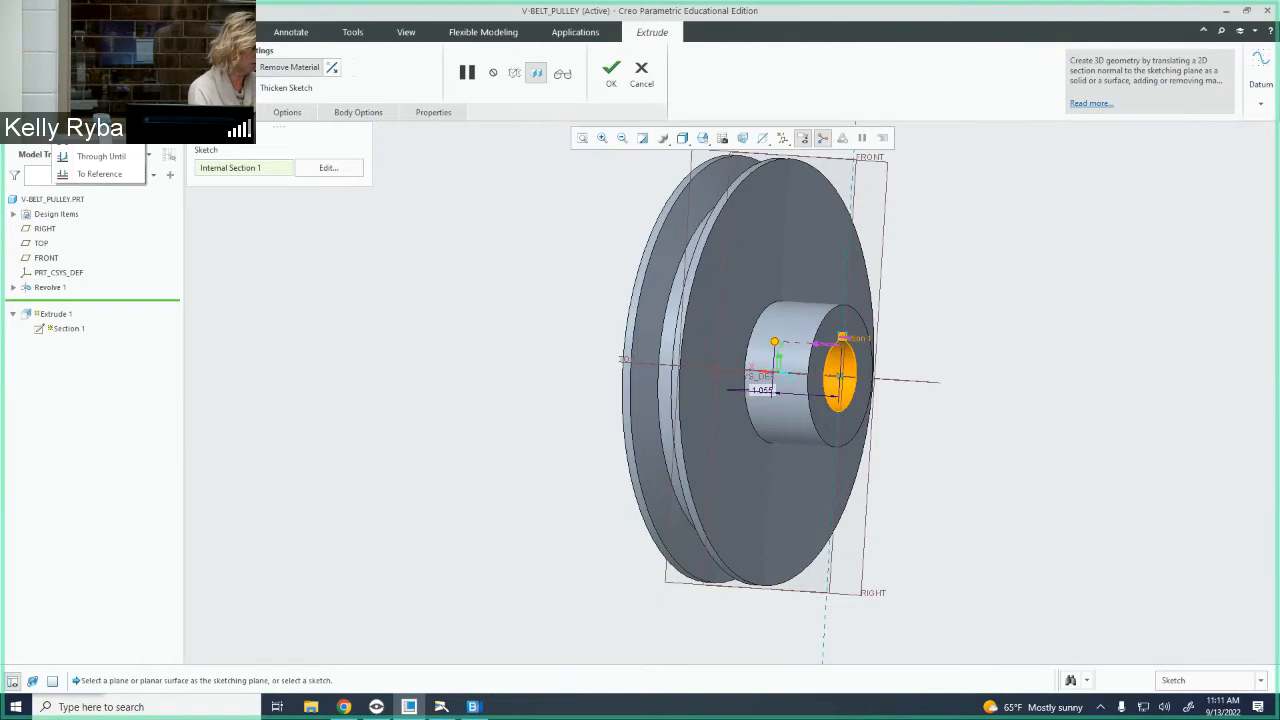
click(113, 146)
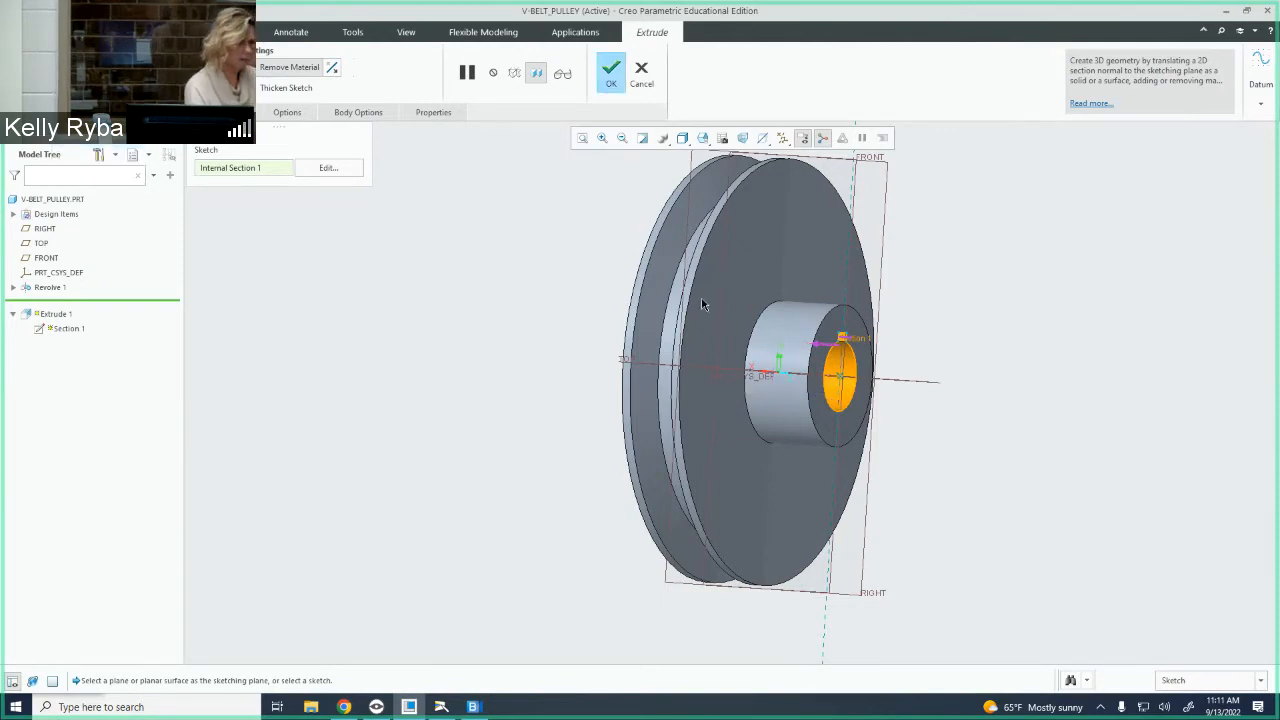
middle_drag(701, 304, 640, 312)
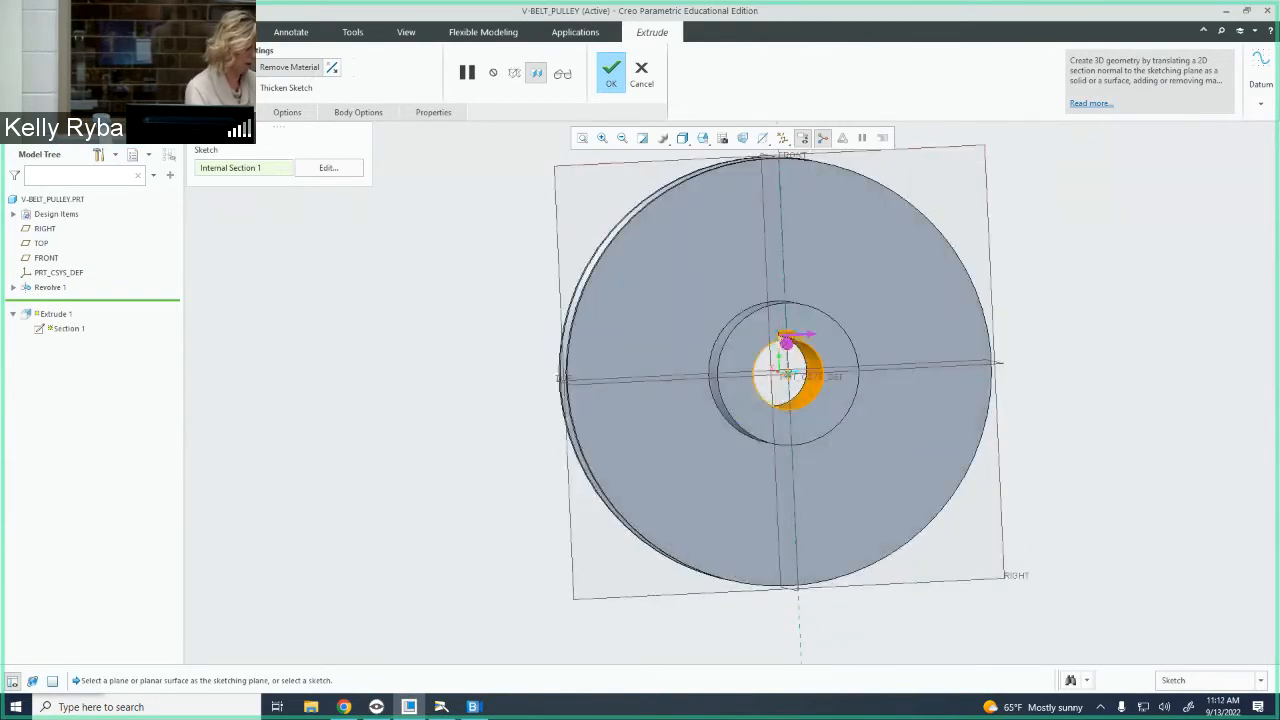
click(610, 72)
Examine the finished pulley's hub, bore and keyway from several angles
mouse_move(846, 305)
middle_down()
mouse_move(829, 289)
mouse_move(838, 315)
middle_up()
scroll(965, 371, down, 3)
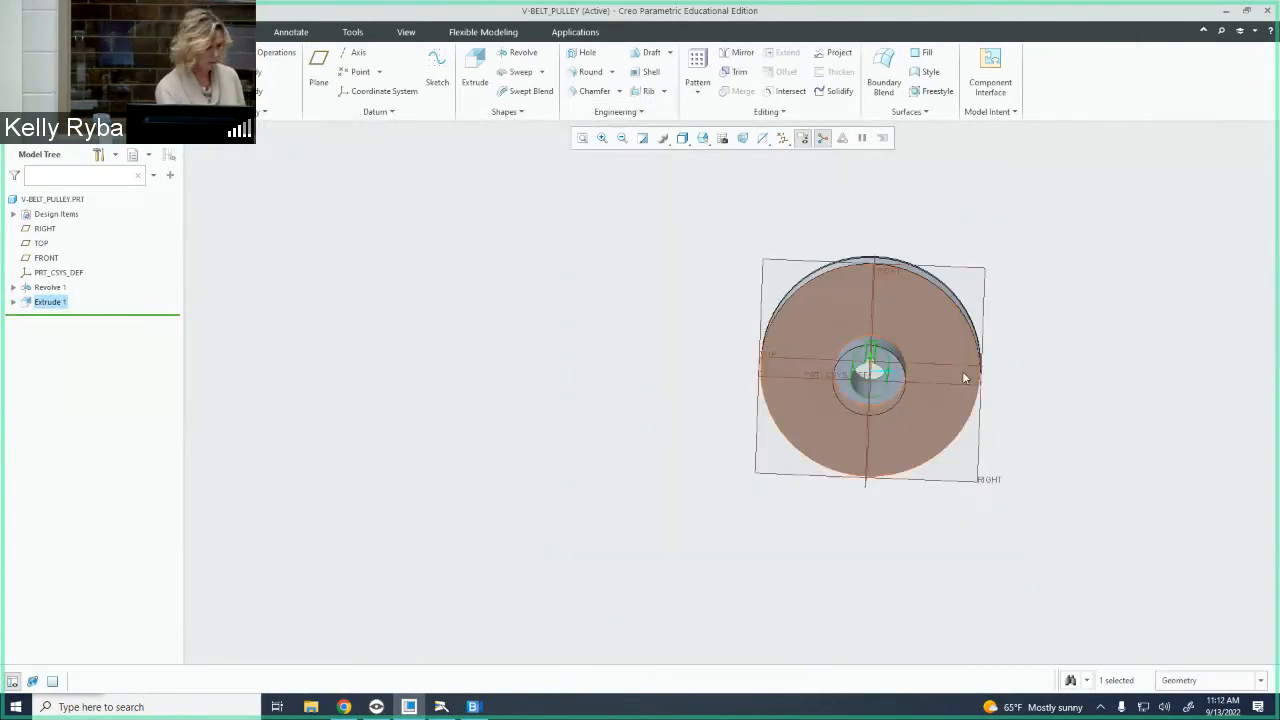
middle_drag(962, 371, 912, 363)
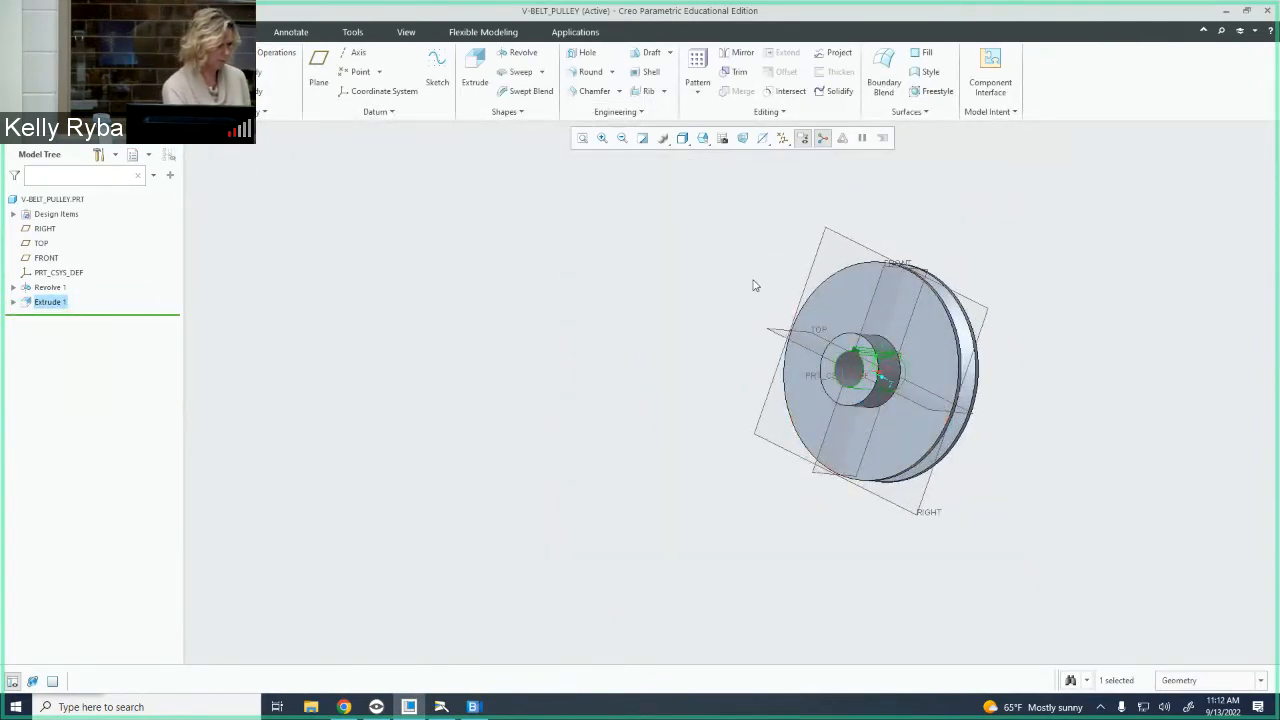
click(752, 283)
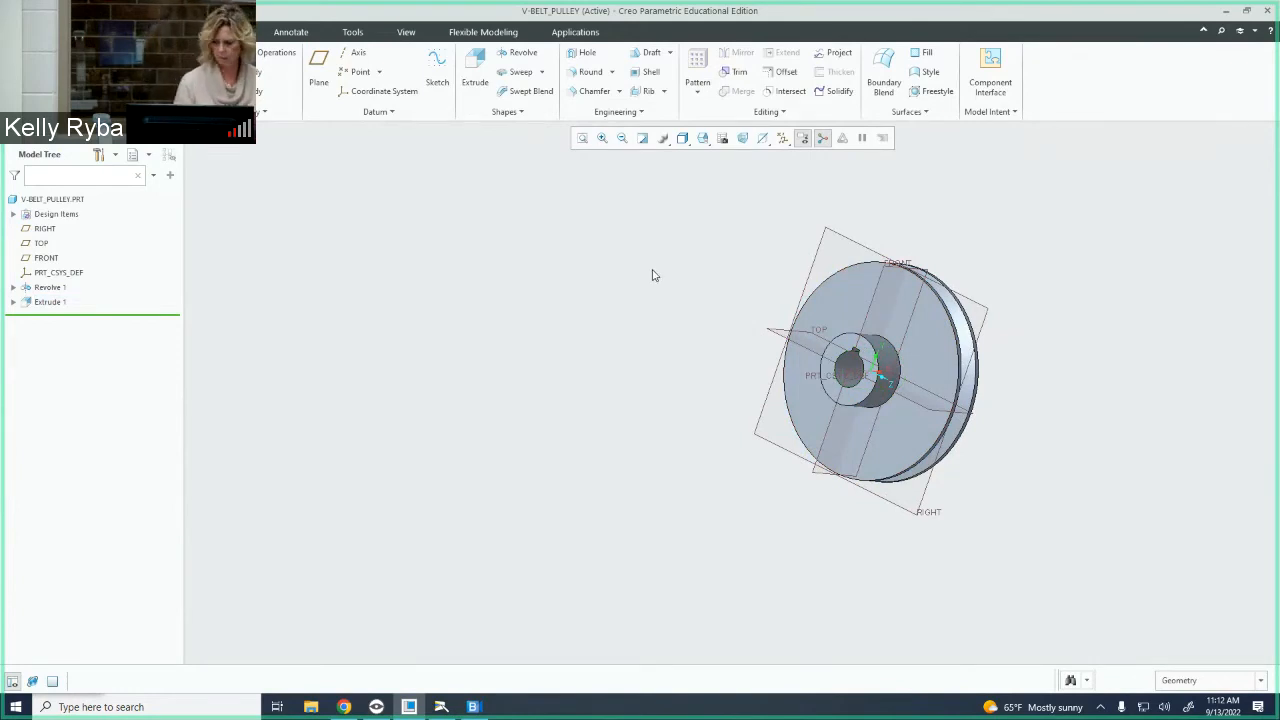
scroll(850, 340, up, 4)
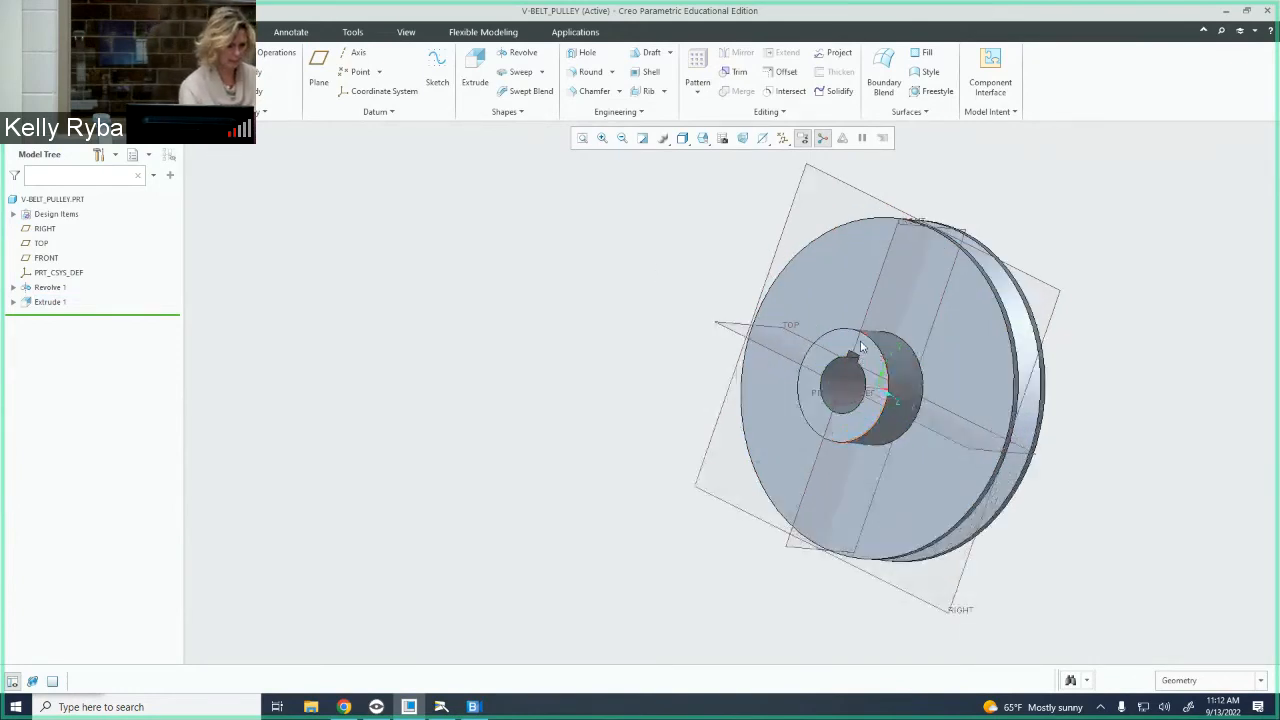
scroll(1046, 492, up, 1)
scroll(1048, 490, down, 3)
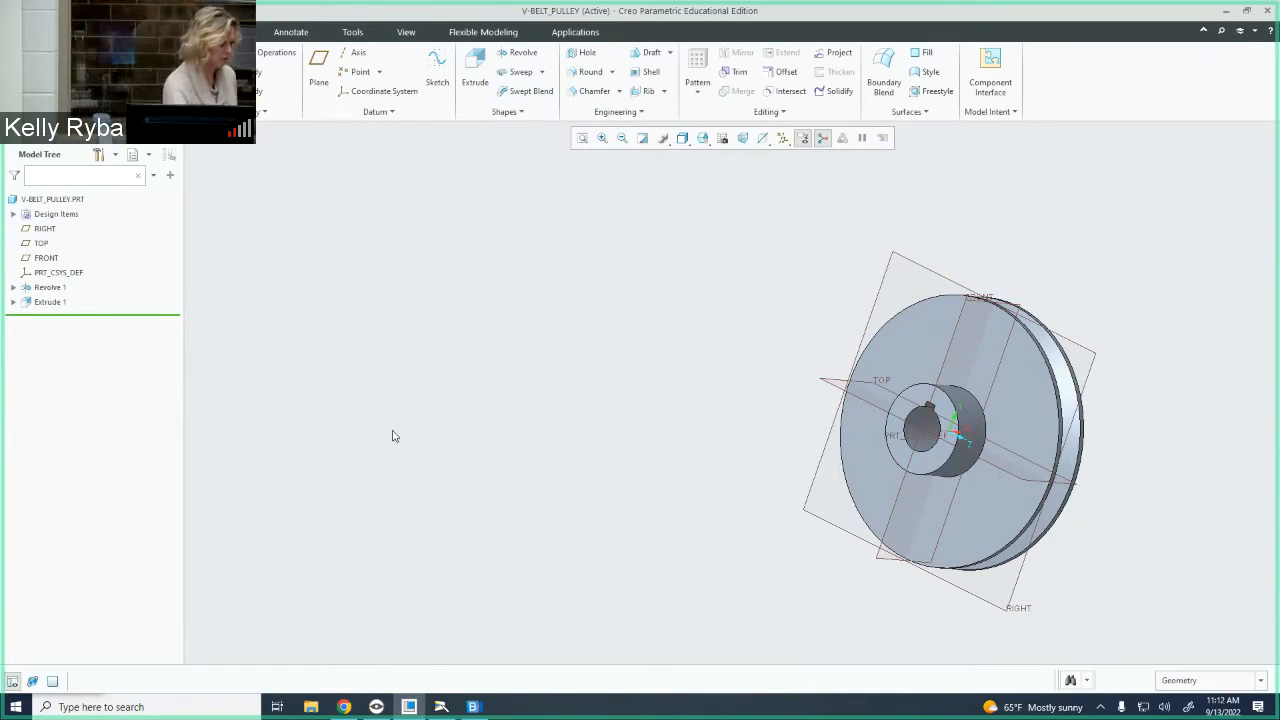
Switch to the document camera viewer, read the Tapered_wedge drawing of problem 5.6, and return to Creo Parametric
click(443, 706)
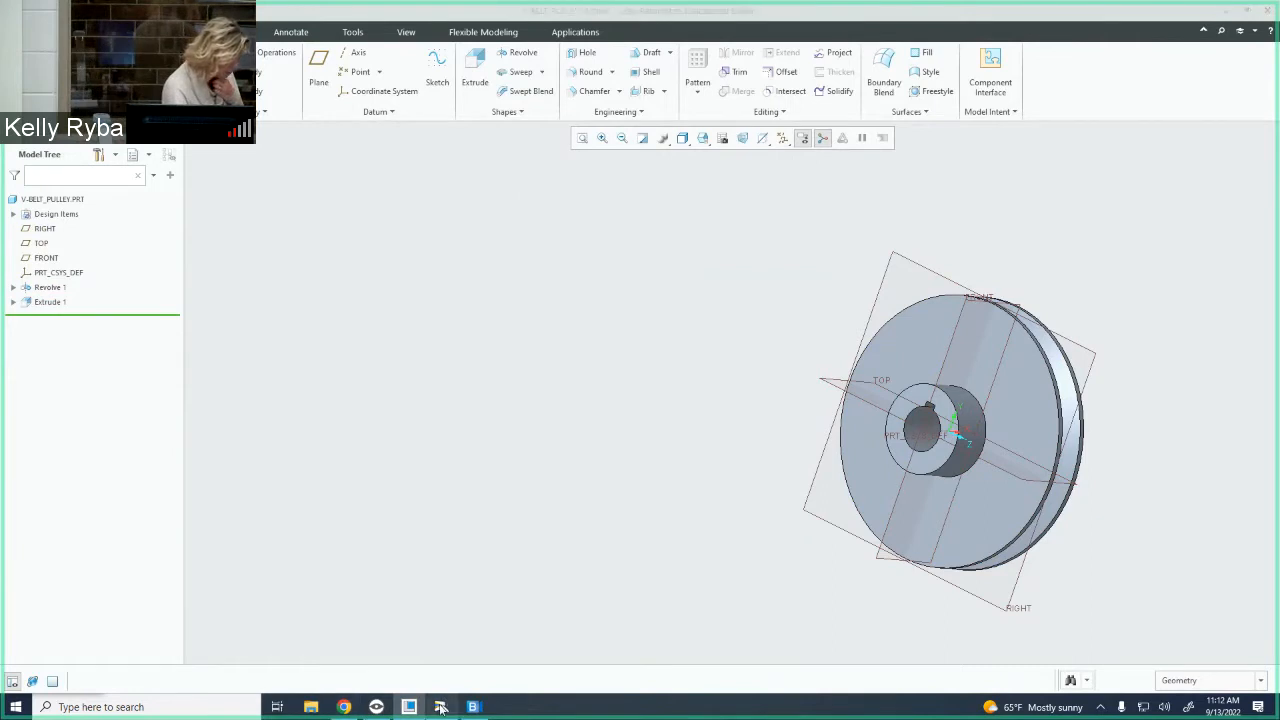
click(57, 685)
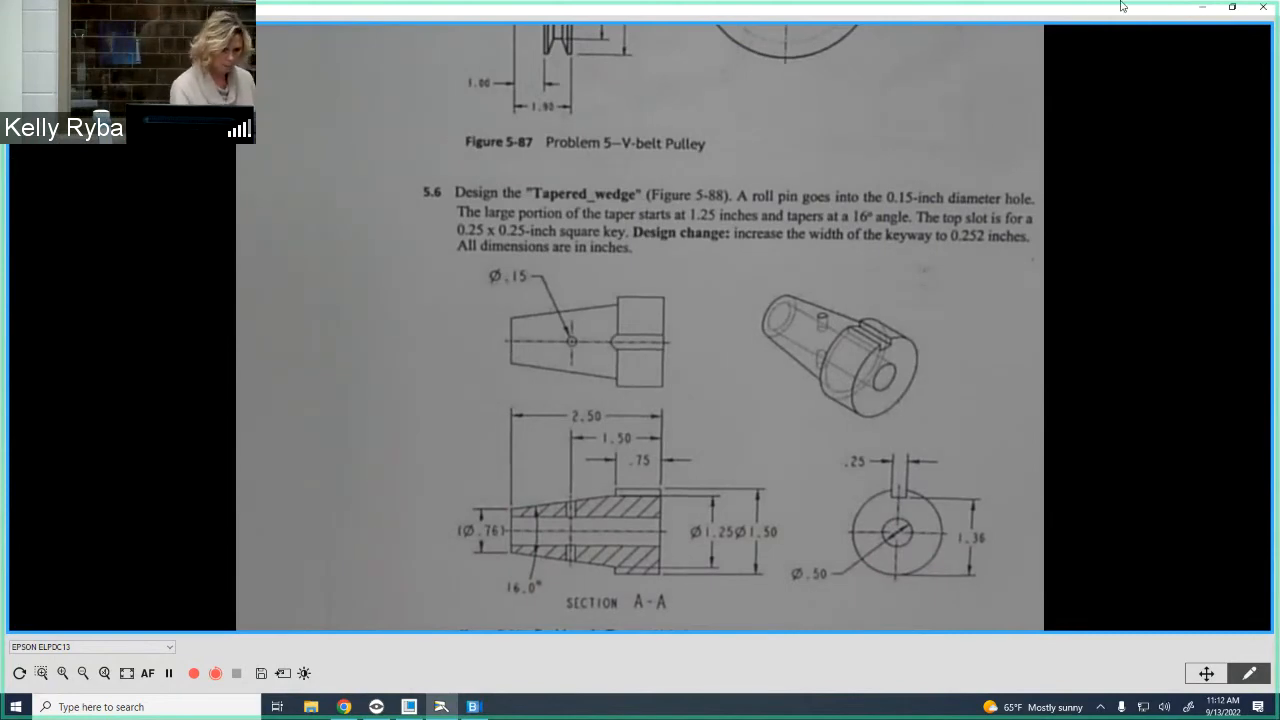
click(1208, 10)
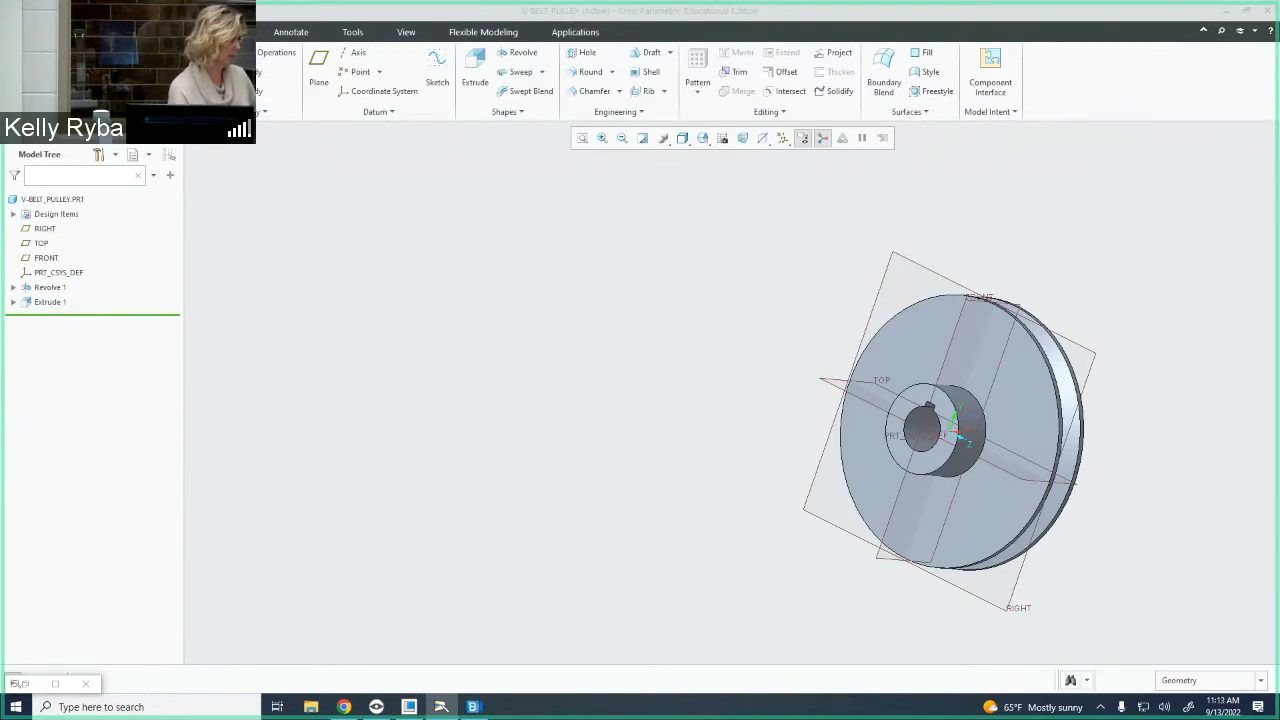
Close the pulley model and erase all objects that are not displayed from the session
click(22, 31)
click(35, 190)
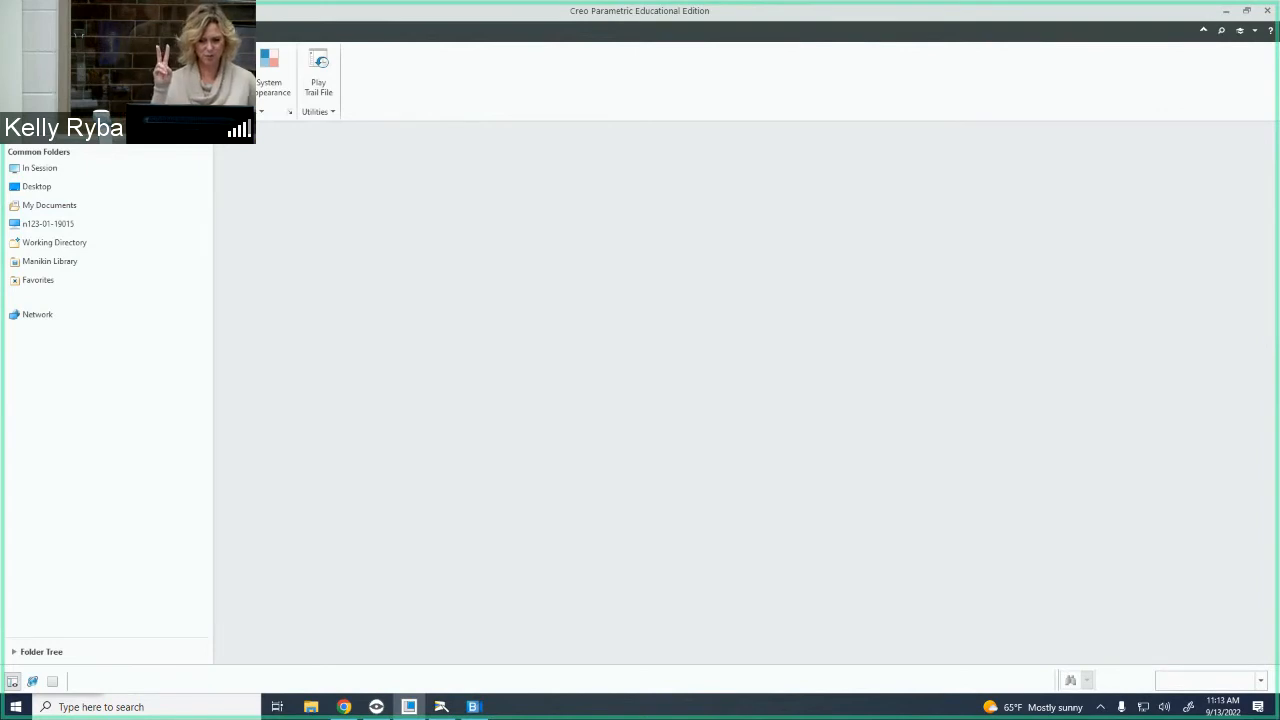
click(22, 31)
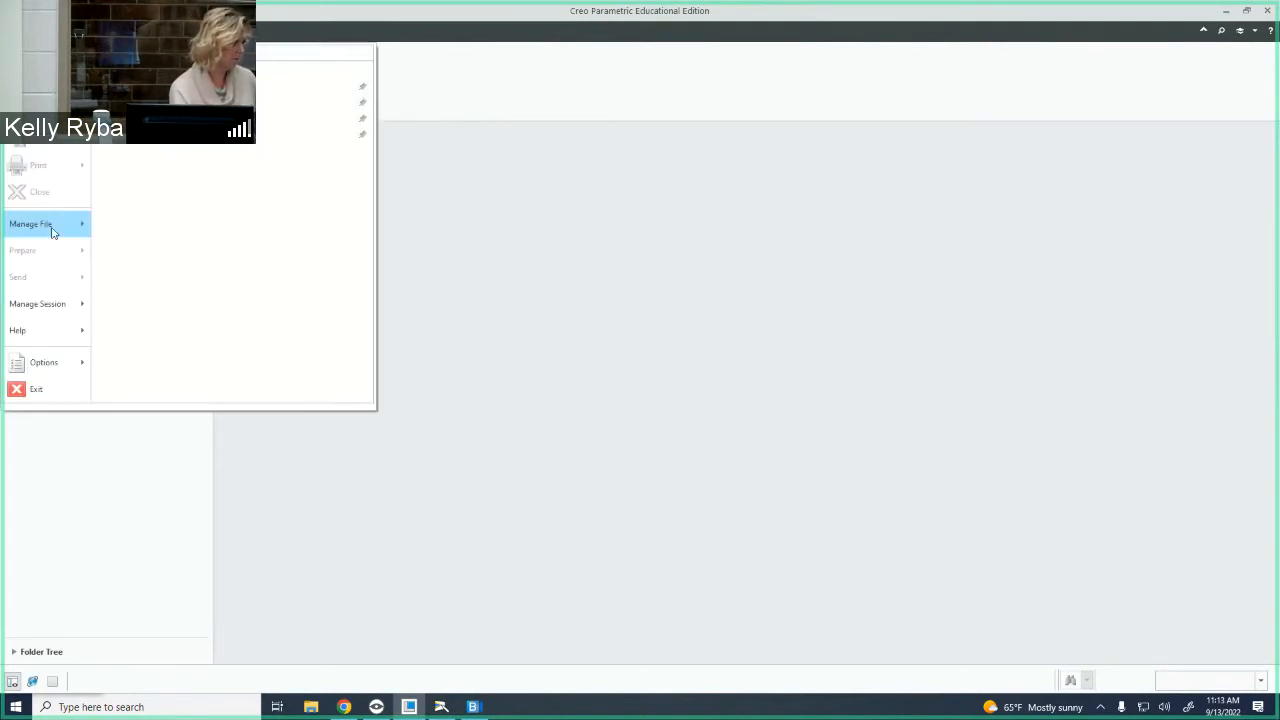
mouse_move(51, 223)
click(188, 124)
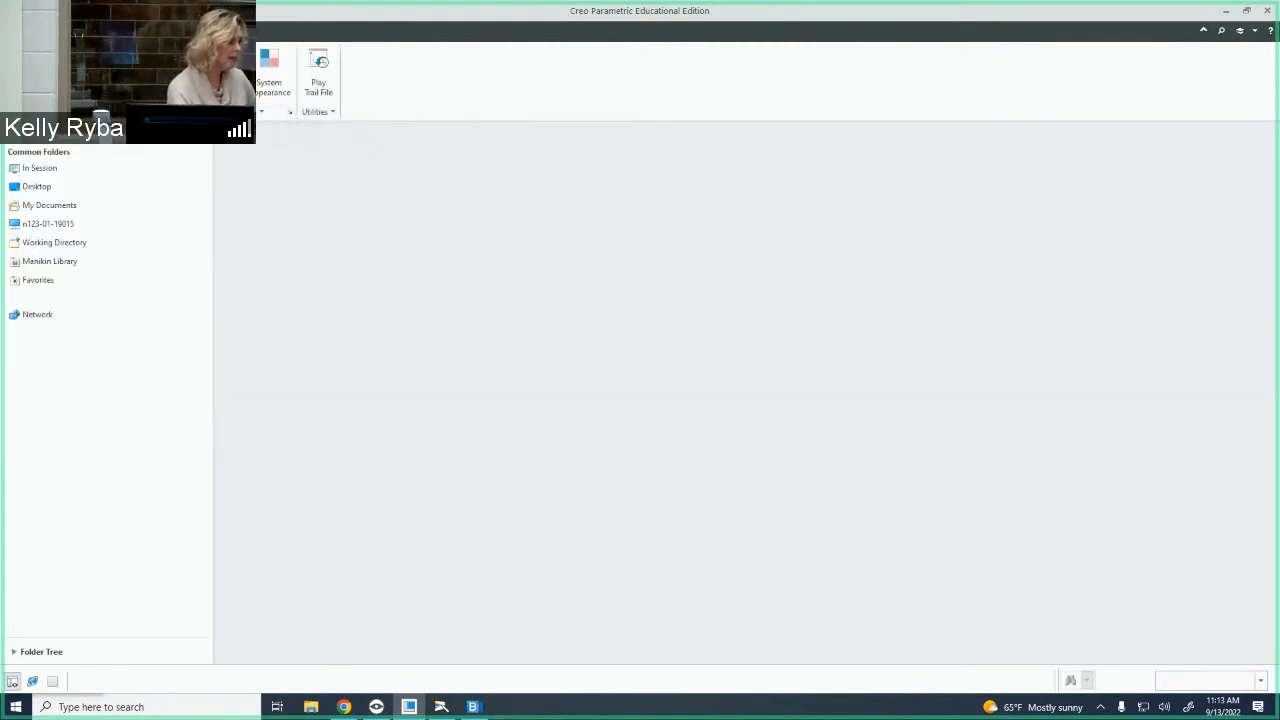
click(20, 31)
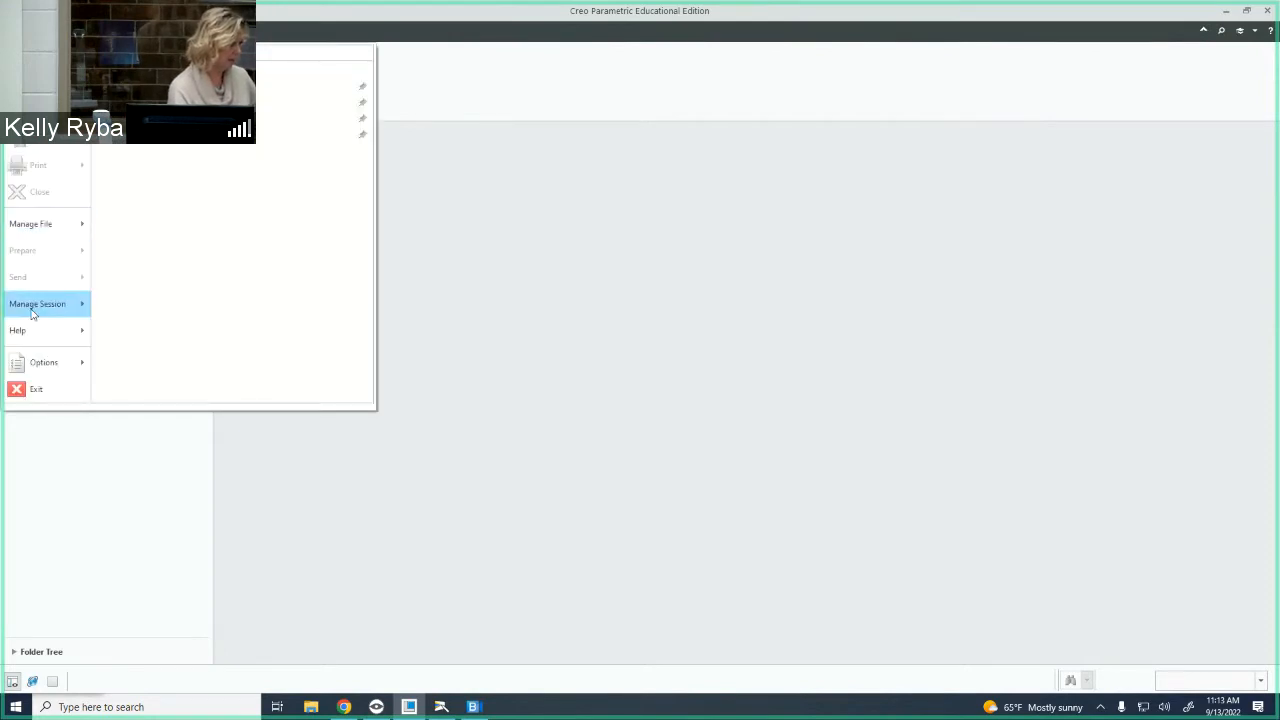
mouse_move(31, 312)
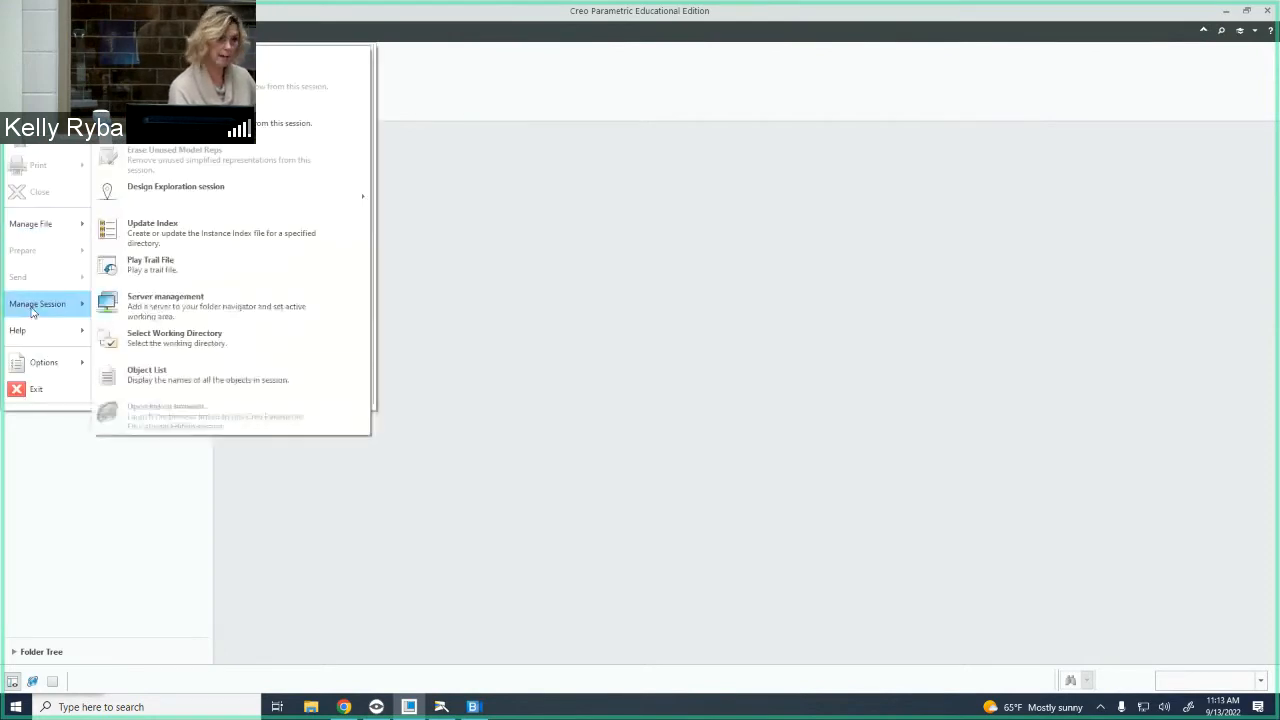
click(258, 118)
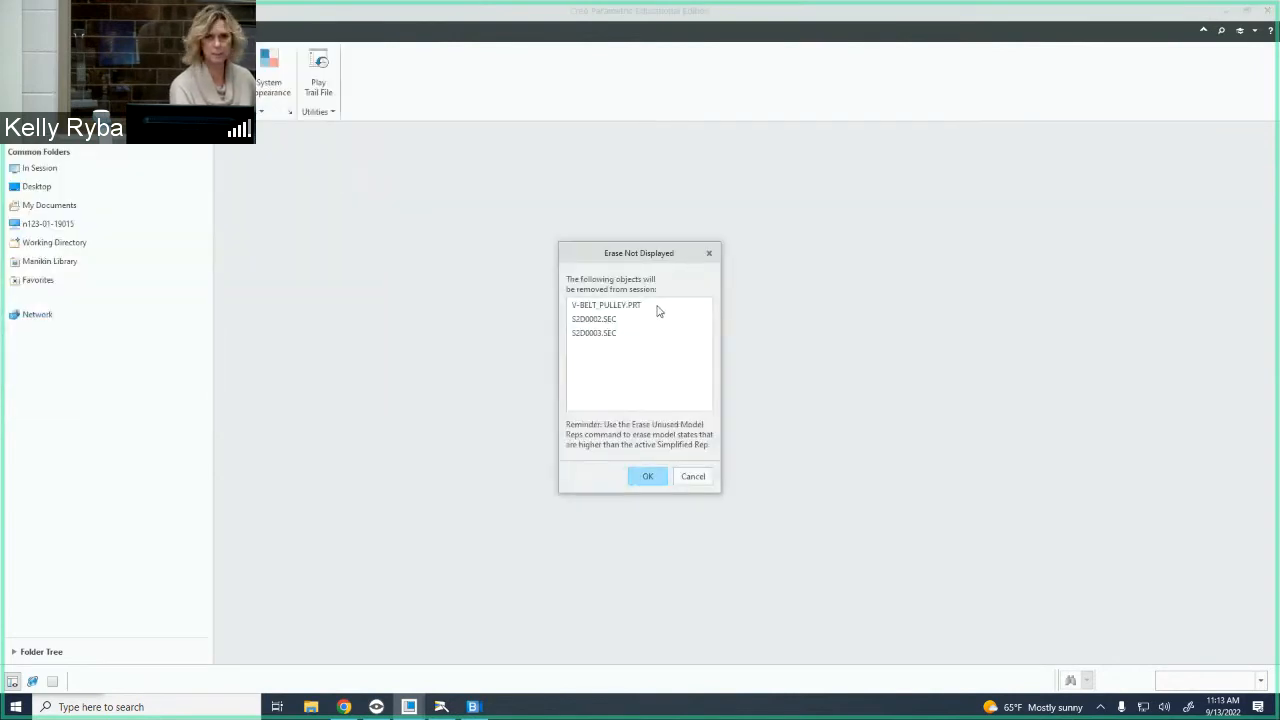
click(651, 477)
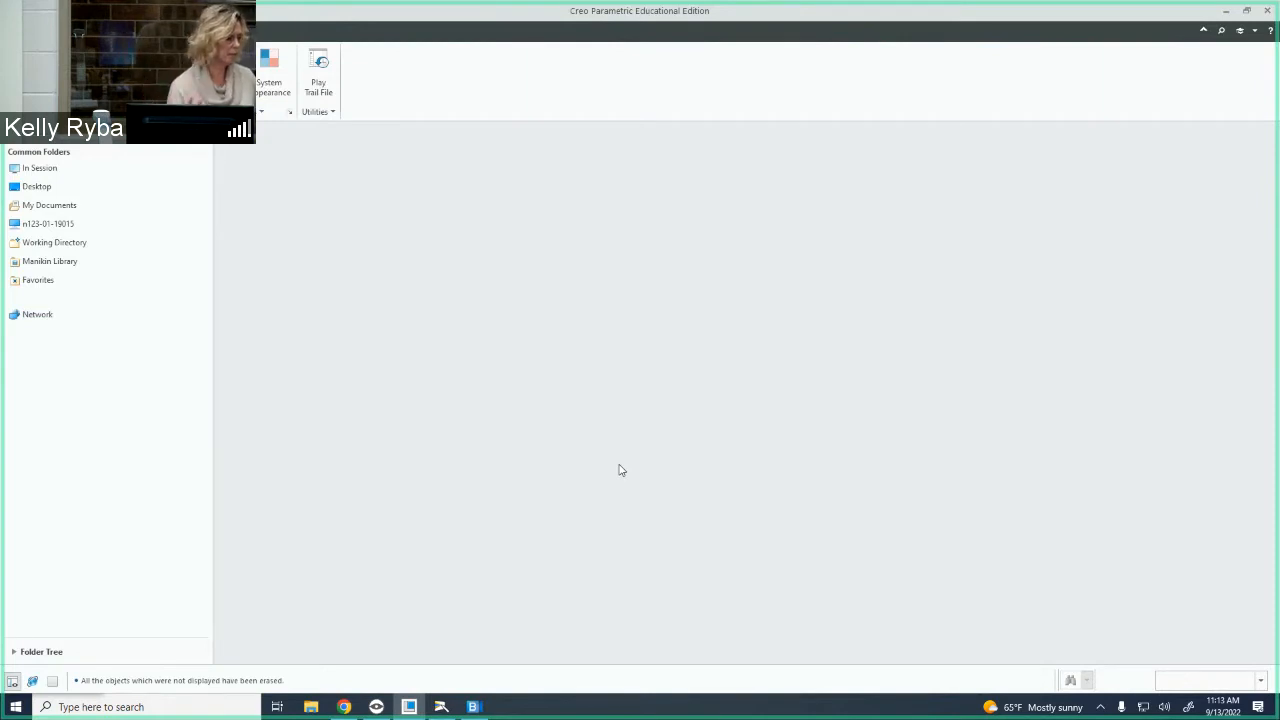
Check the working directory's contents and create a new solid part named tapered_wedge with the default template
click(30, 249)
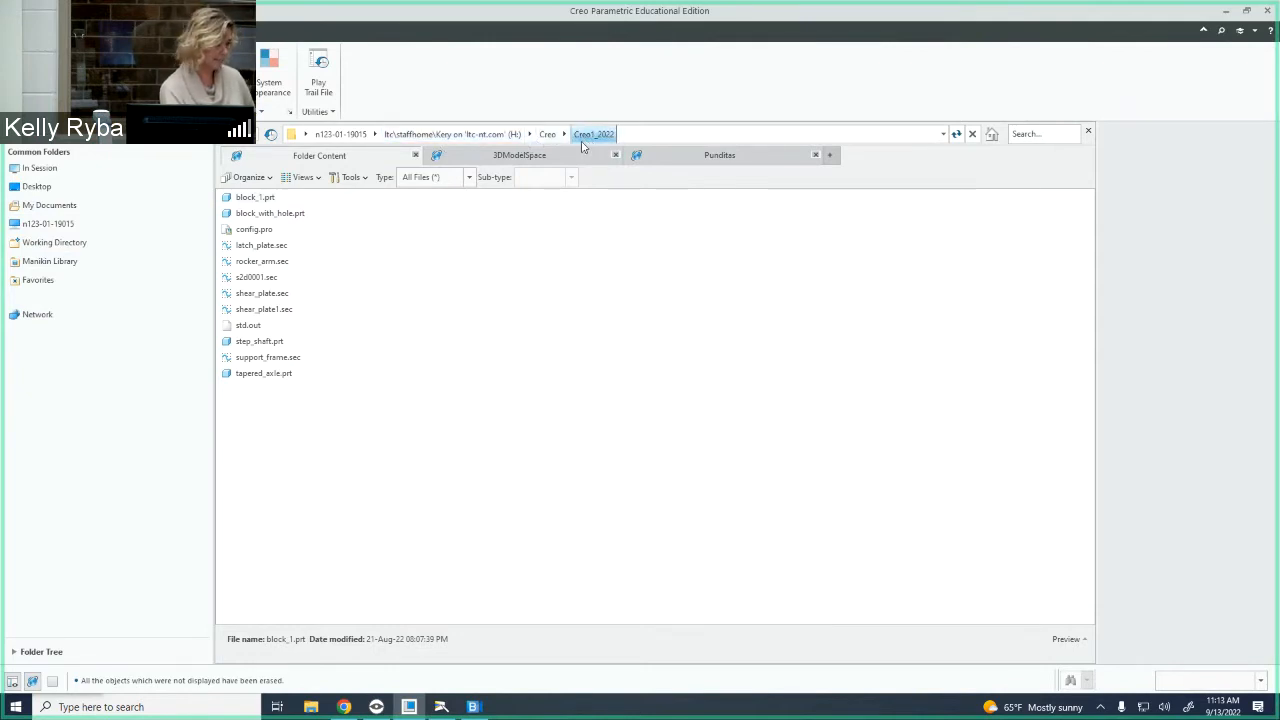
click(1090, 131)
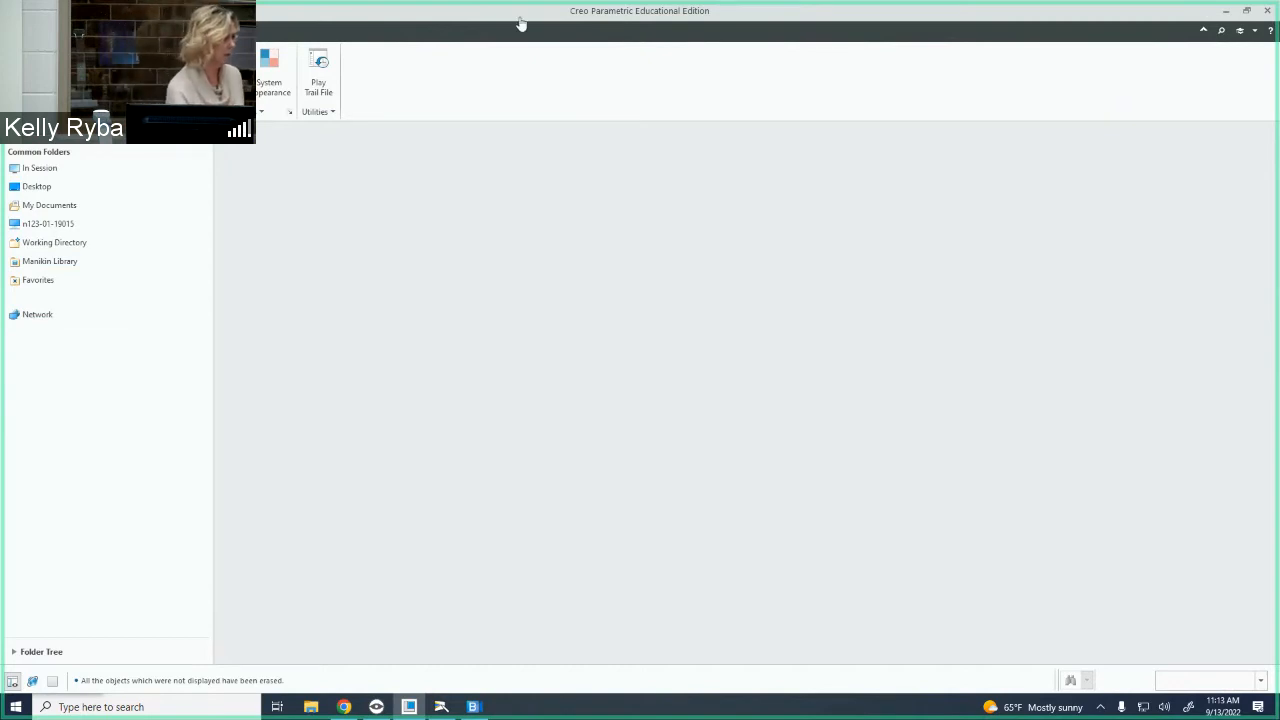
key(ctrl+n)
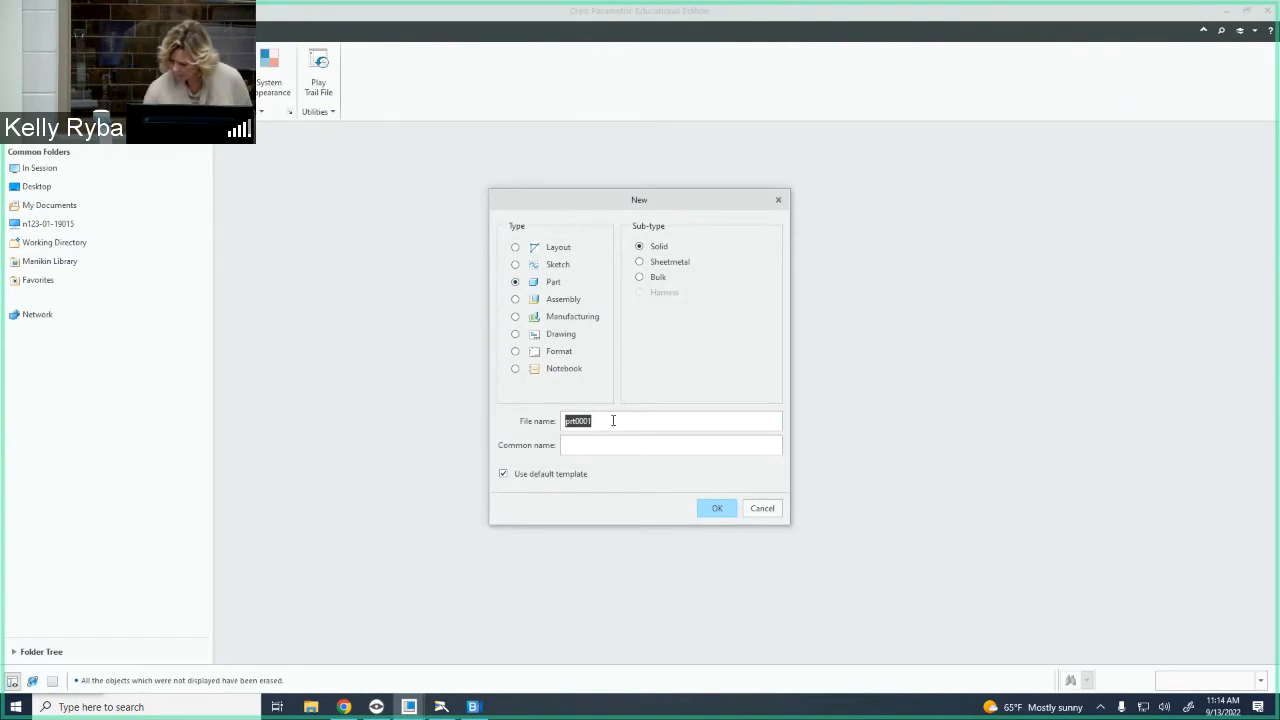
text(ts)
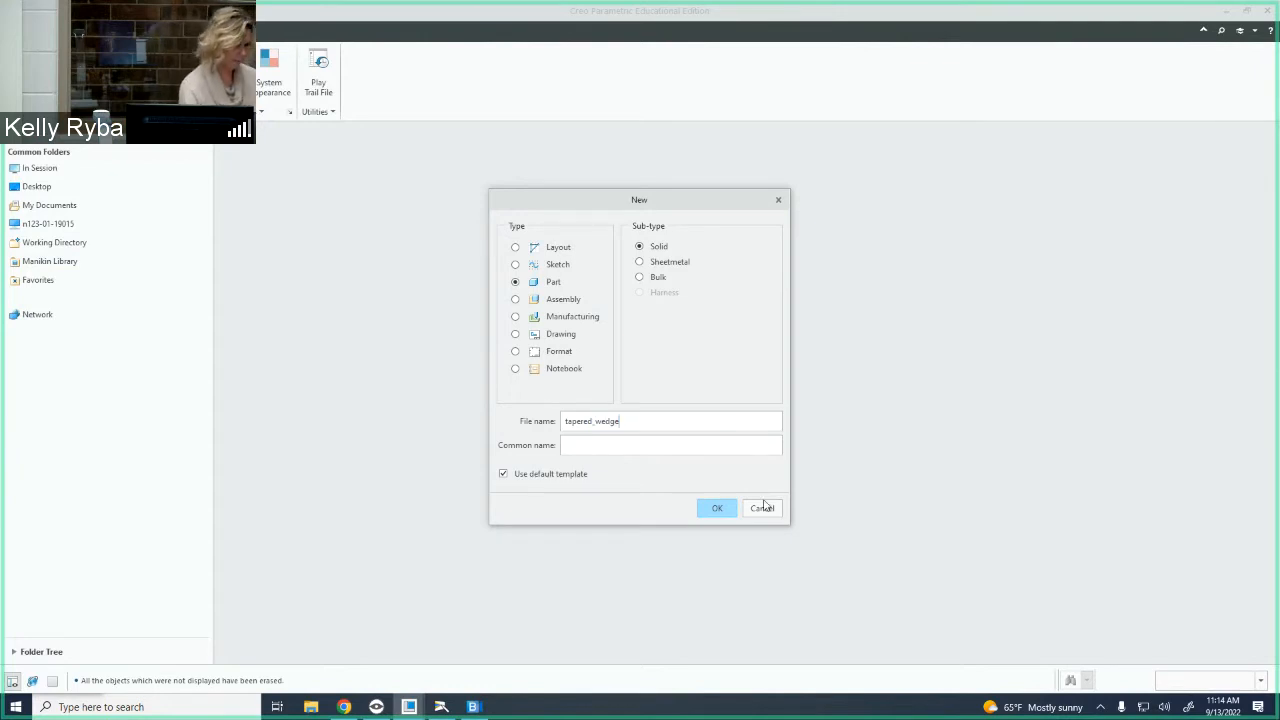
click(728, 512)
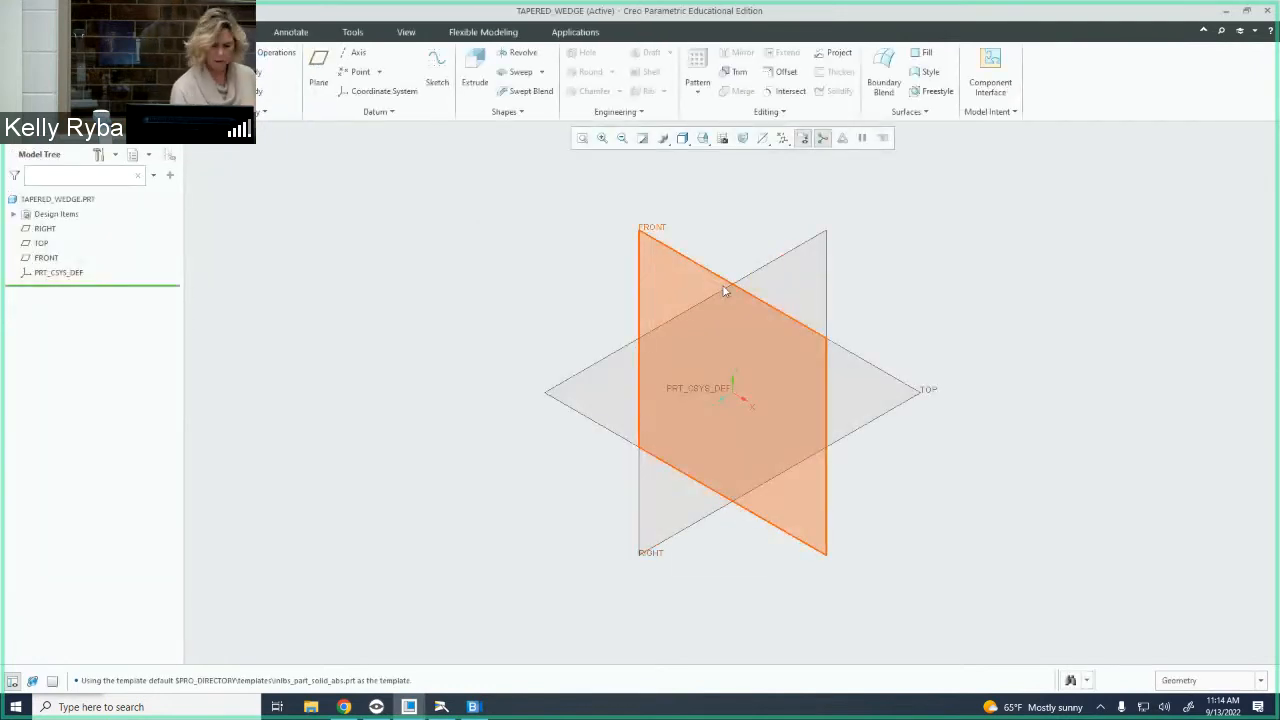
Start a Revolve feature with an internal sketch on the FRONT plane
click(678, 260)
click(417, 190)
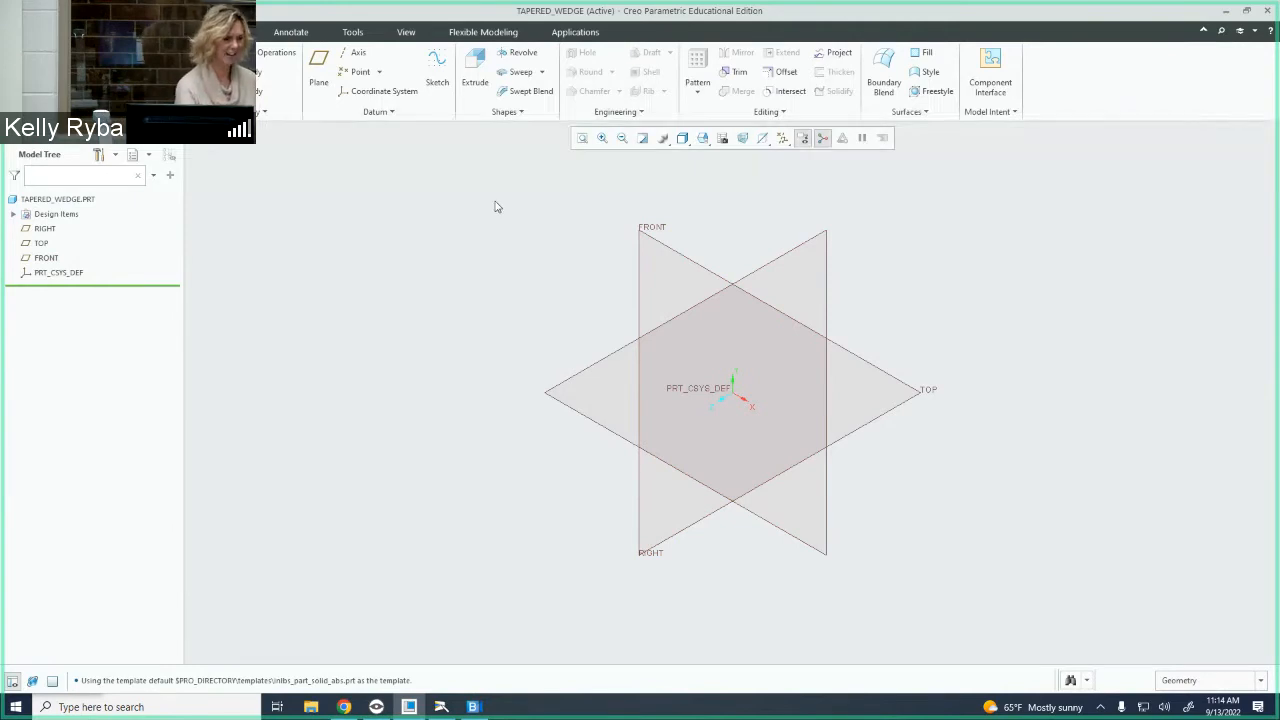
click(520, 52)
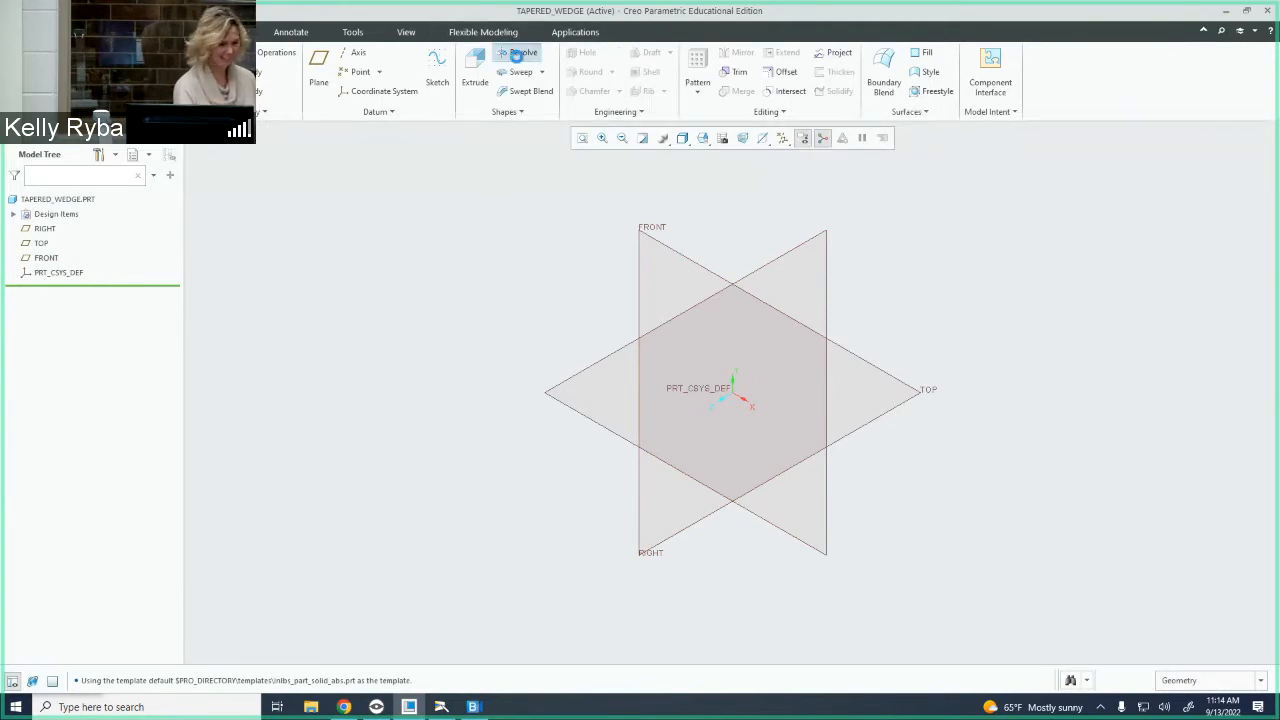
click(295, 170)
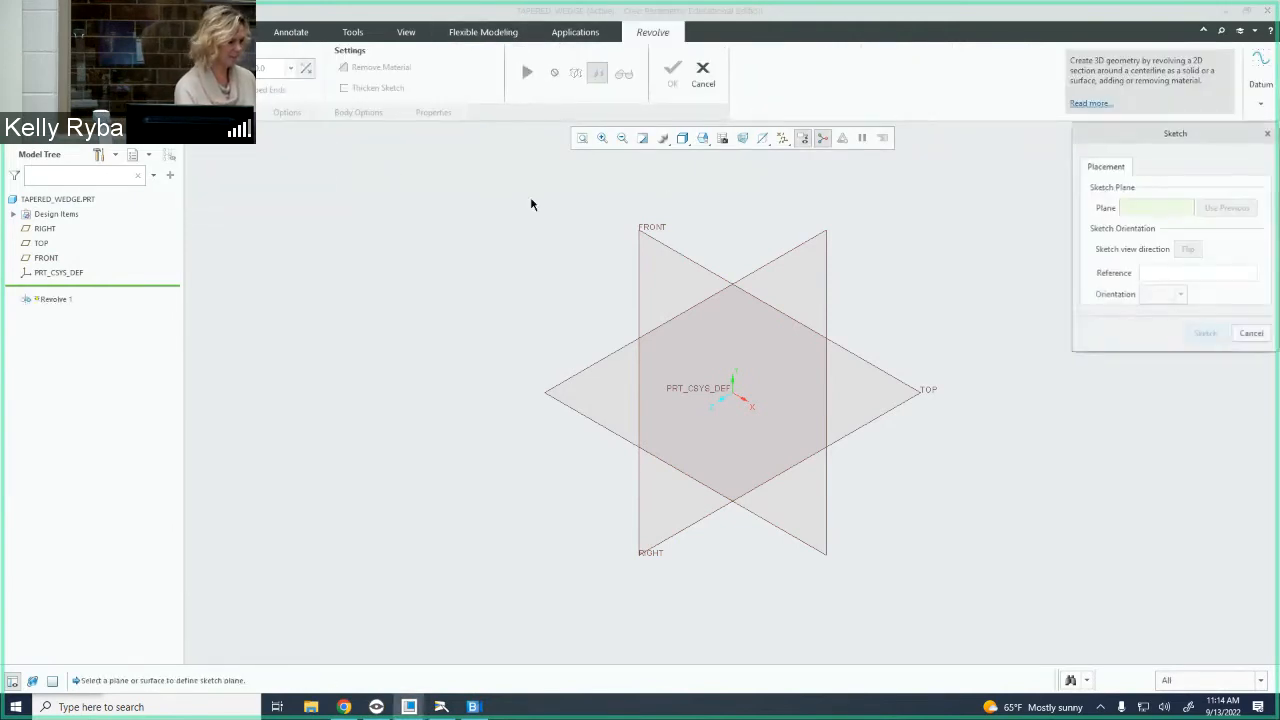
click(675, 250)
click(1206, 332)
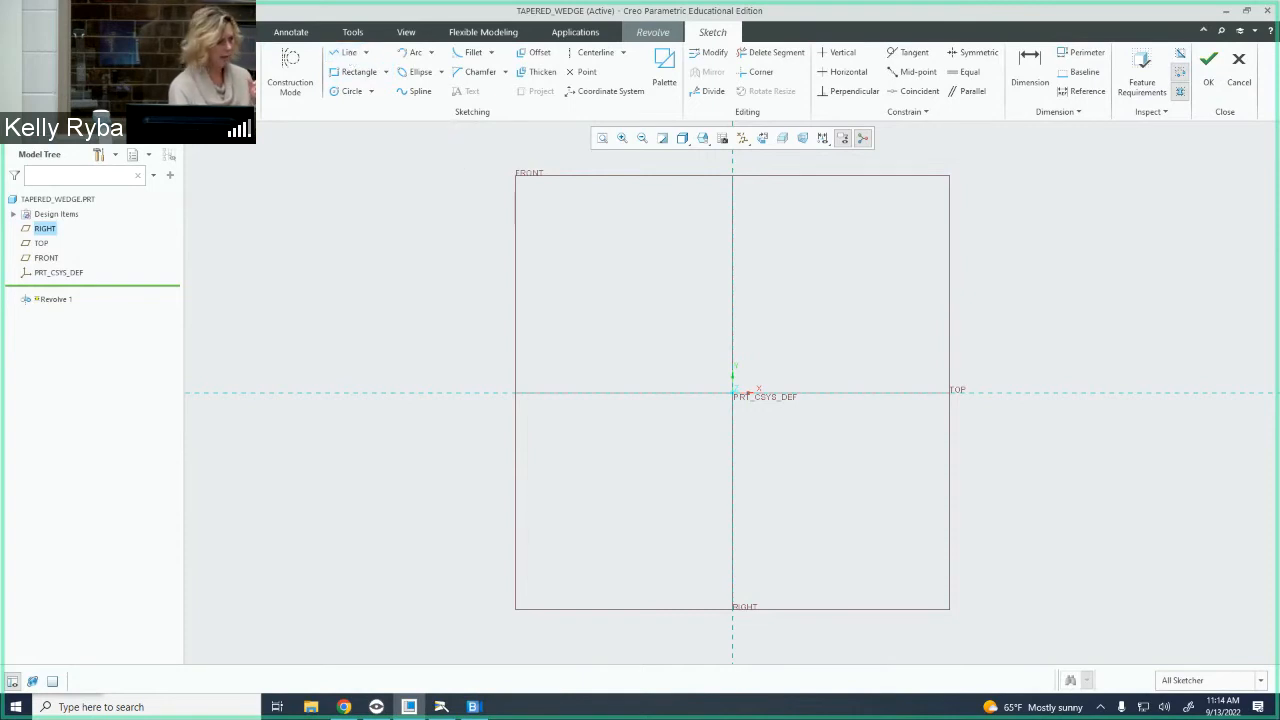
Place a horizontal centerline through the origin along the TOP reference as the axis of revolution
click(205, 52)
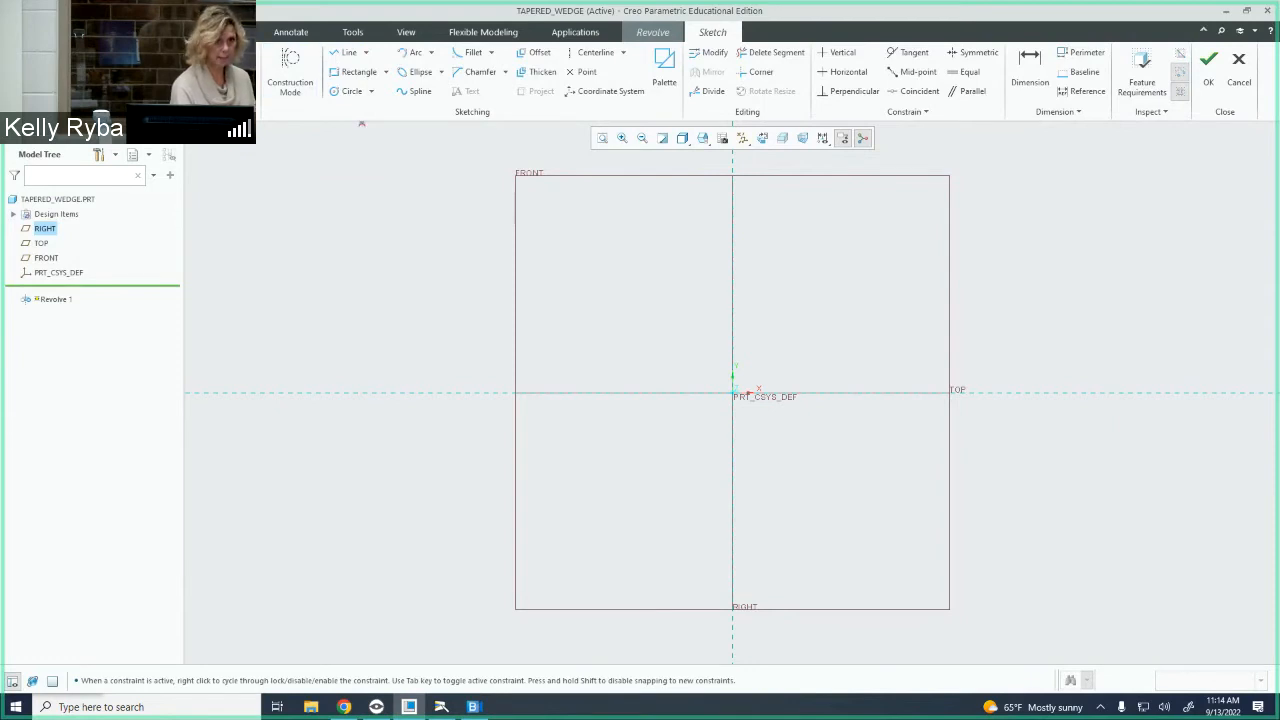
click(565, 392)
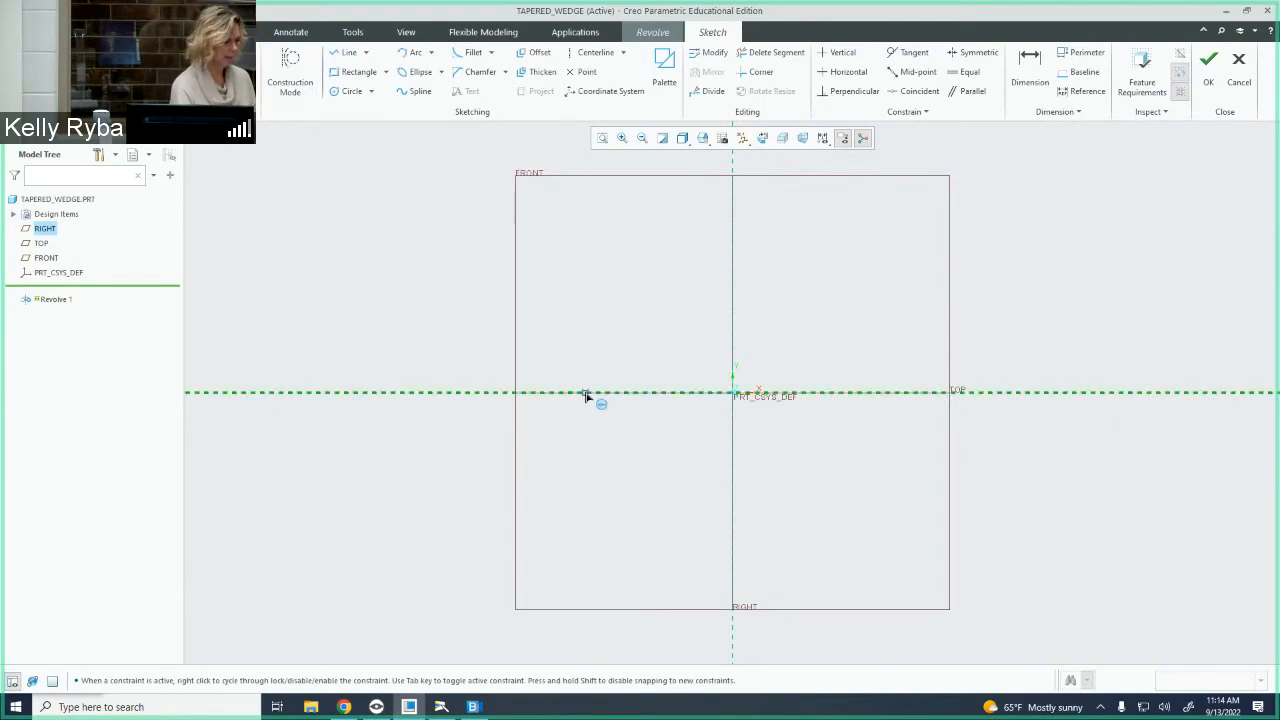
click(860, 393)
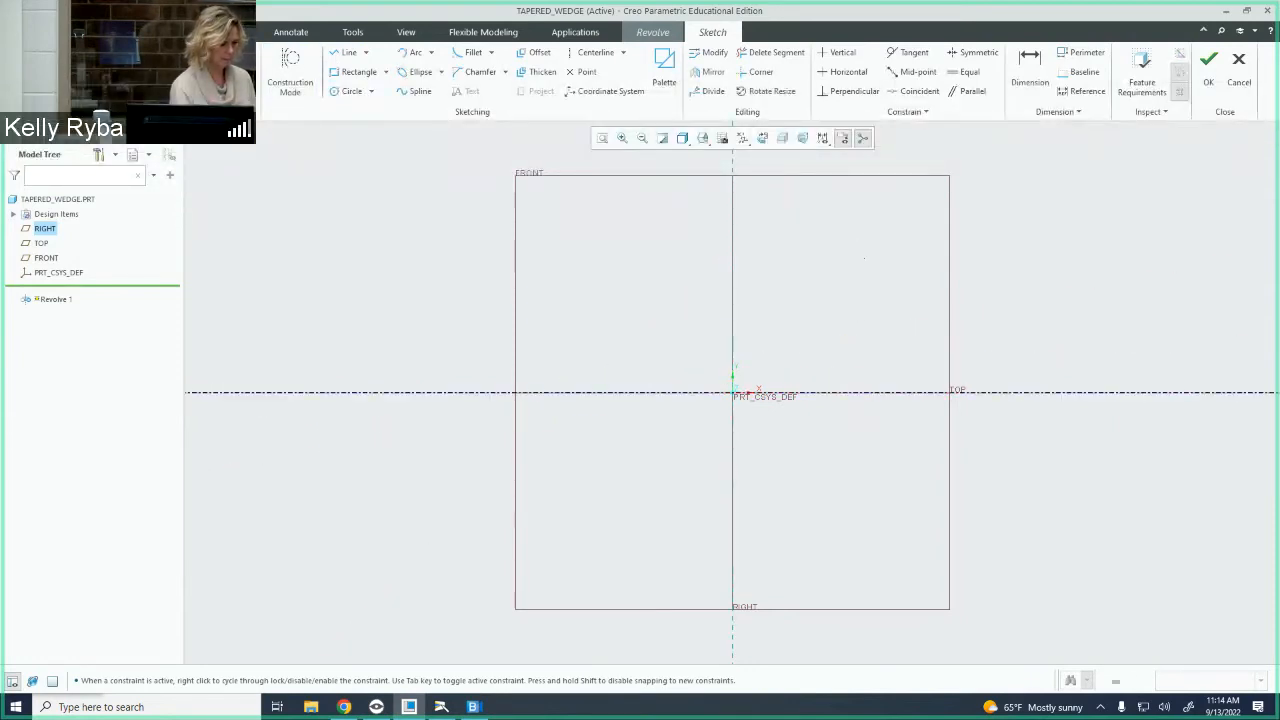
middle_click(864, 258)
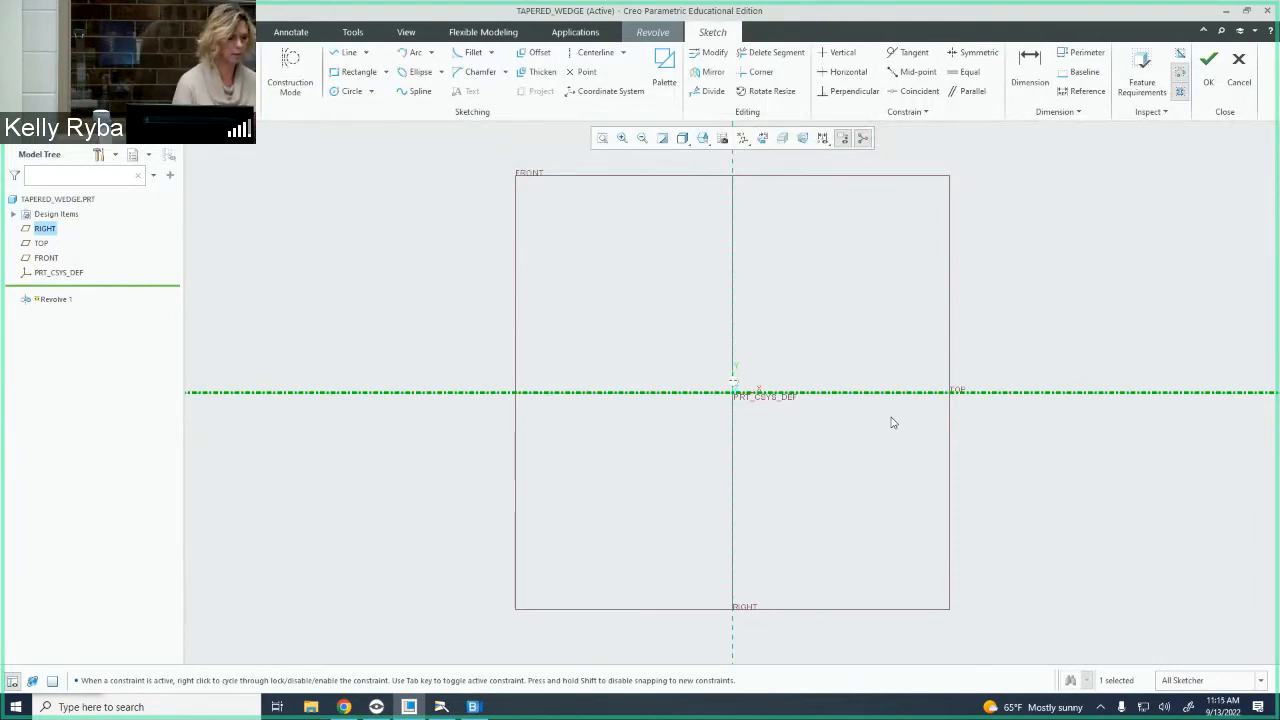
scroll(725, 400, up, 5)
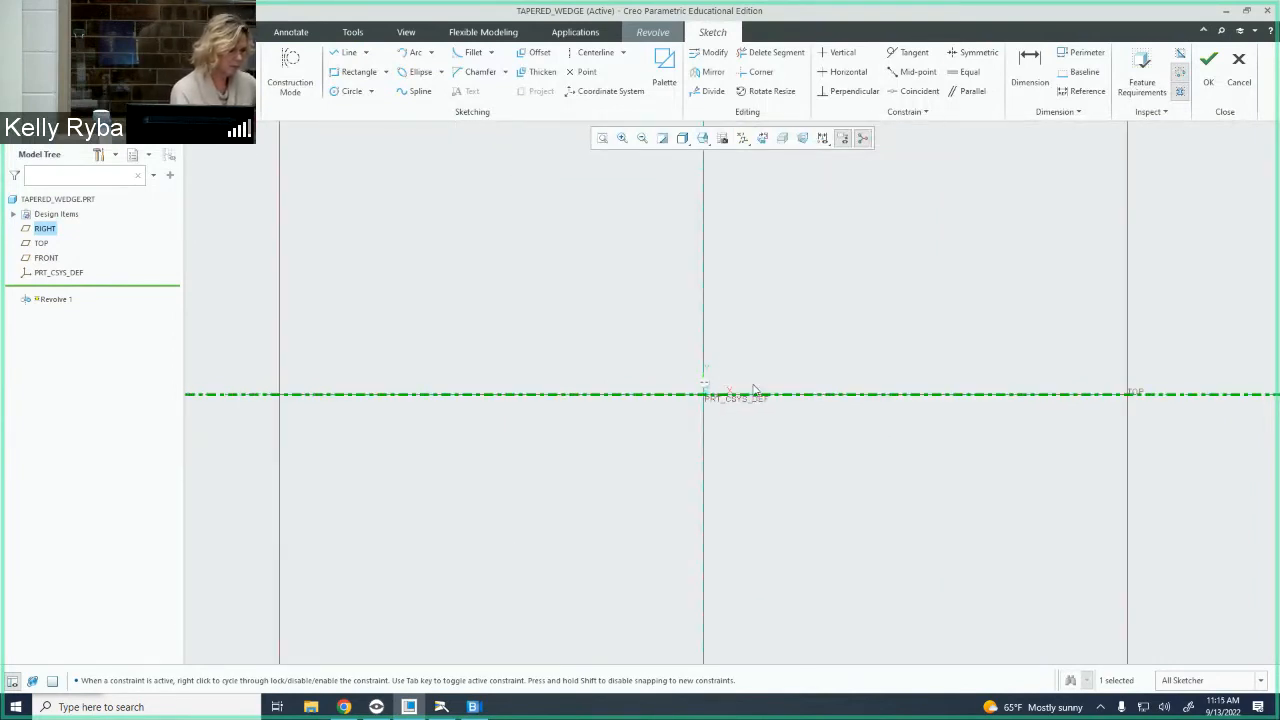
scroll(699, 404, down, 1)
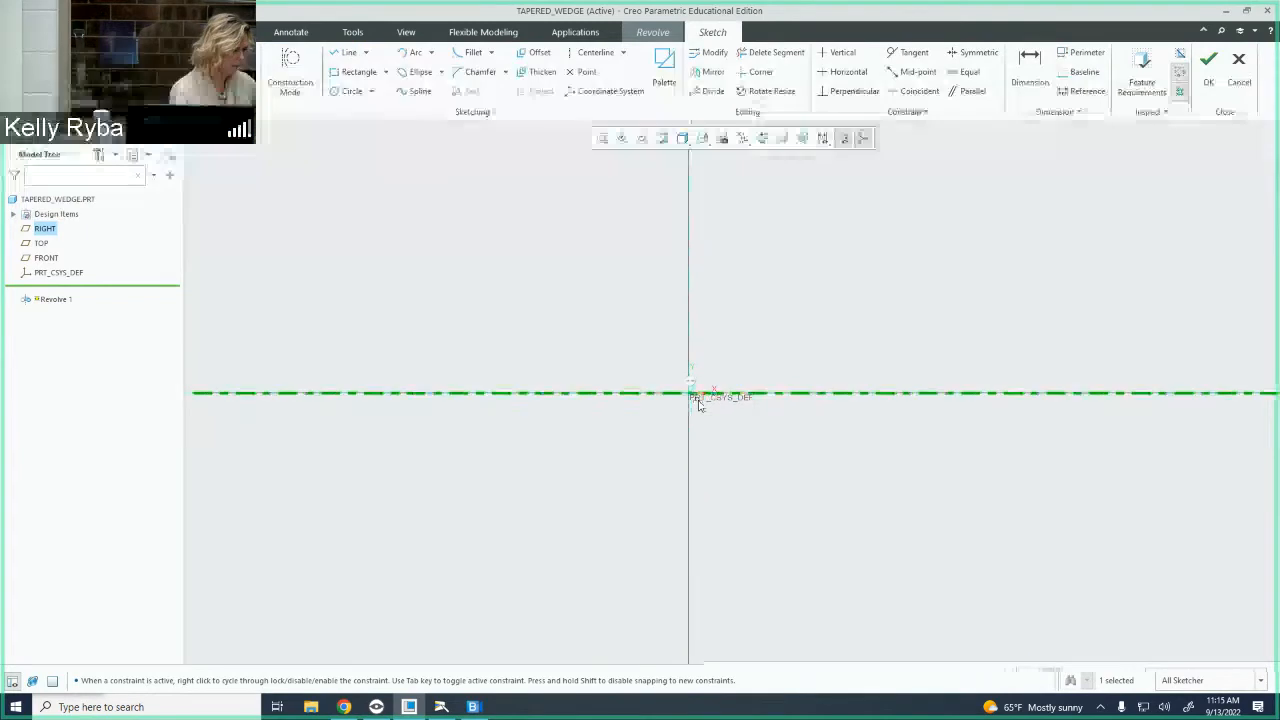
Draw a horizontal line on the centerline from left of the vertical reference to the origin and set its length to 2.5
click(340, 58)
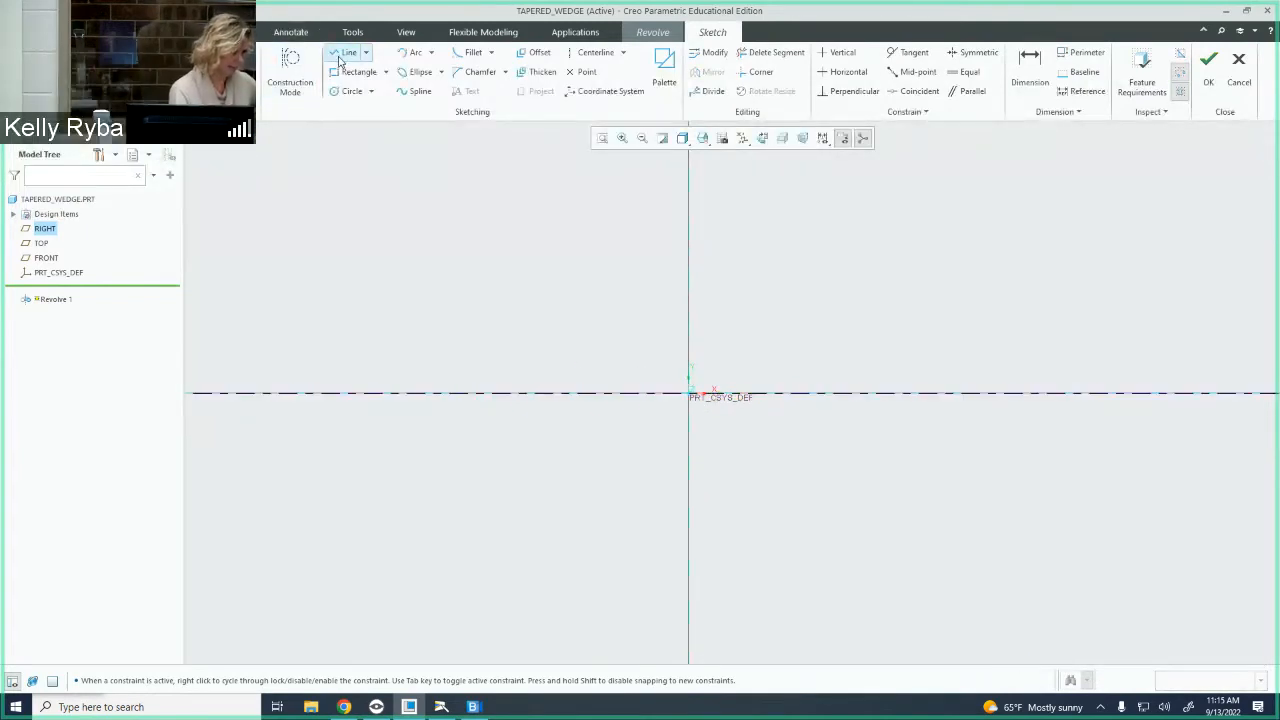
click(580, 393)
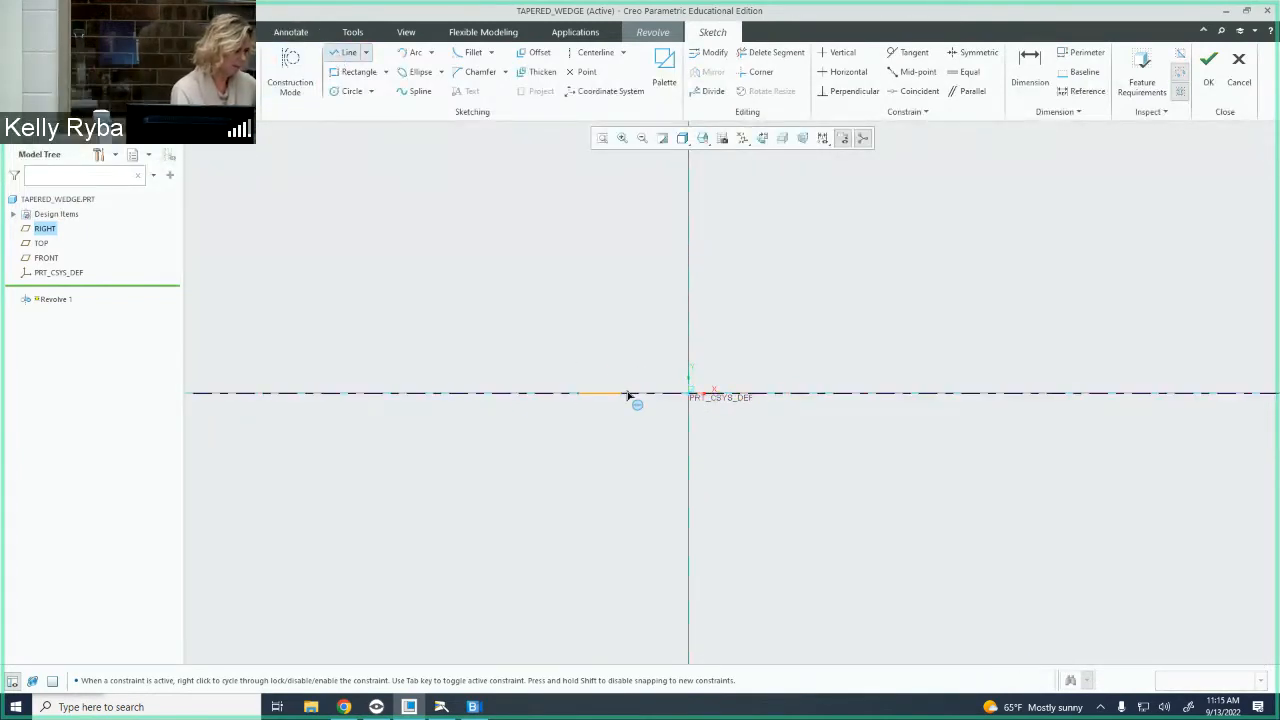
click(688, 393)
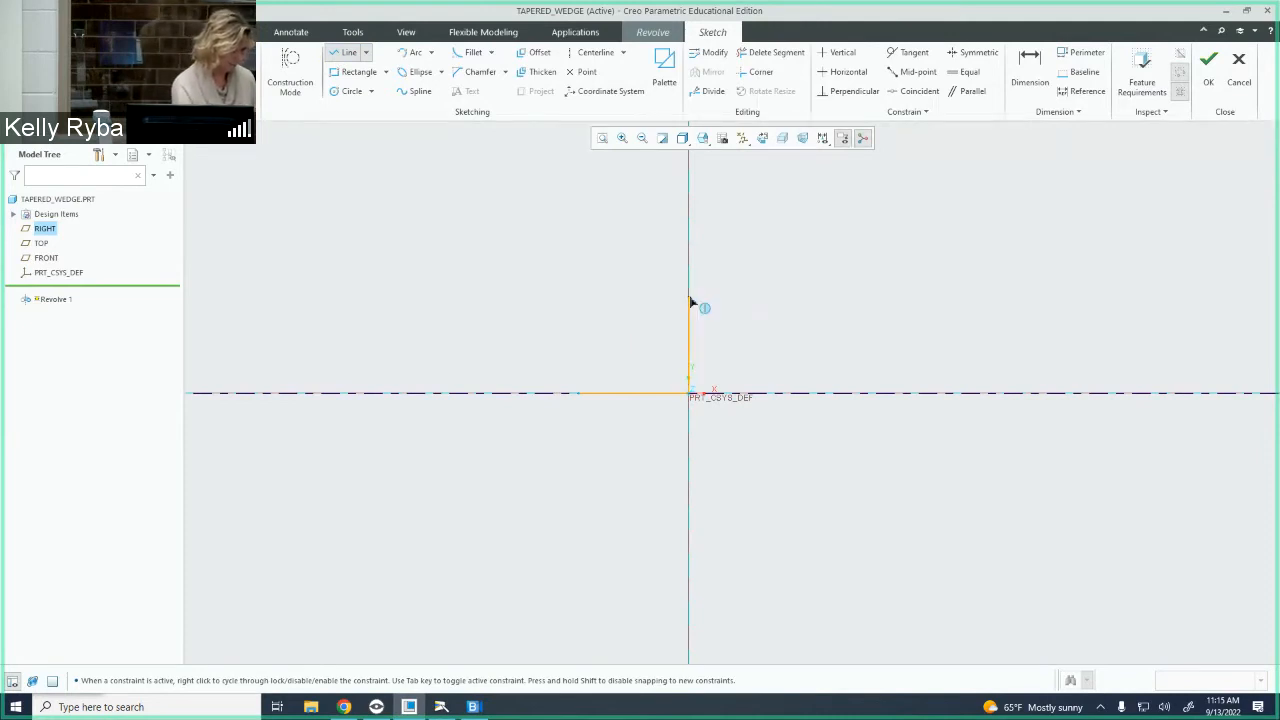
middle_click(760, 323)
middle_click(760, 324)
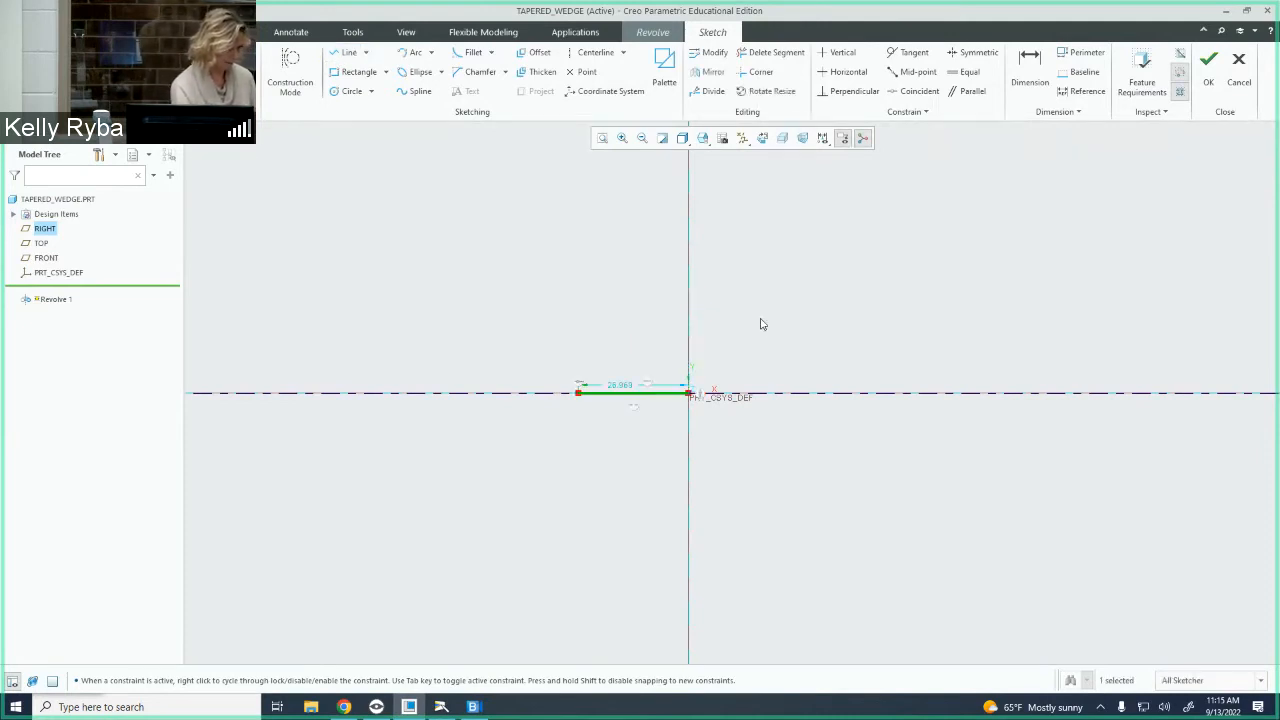
double_click(630, 389)
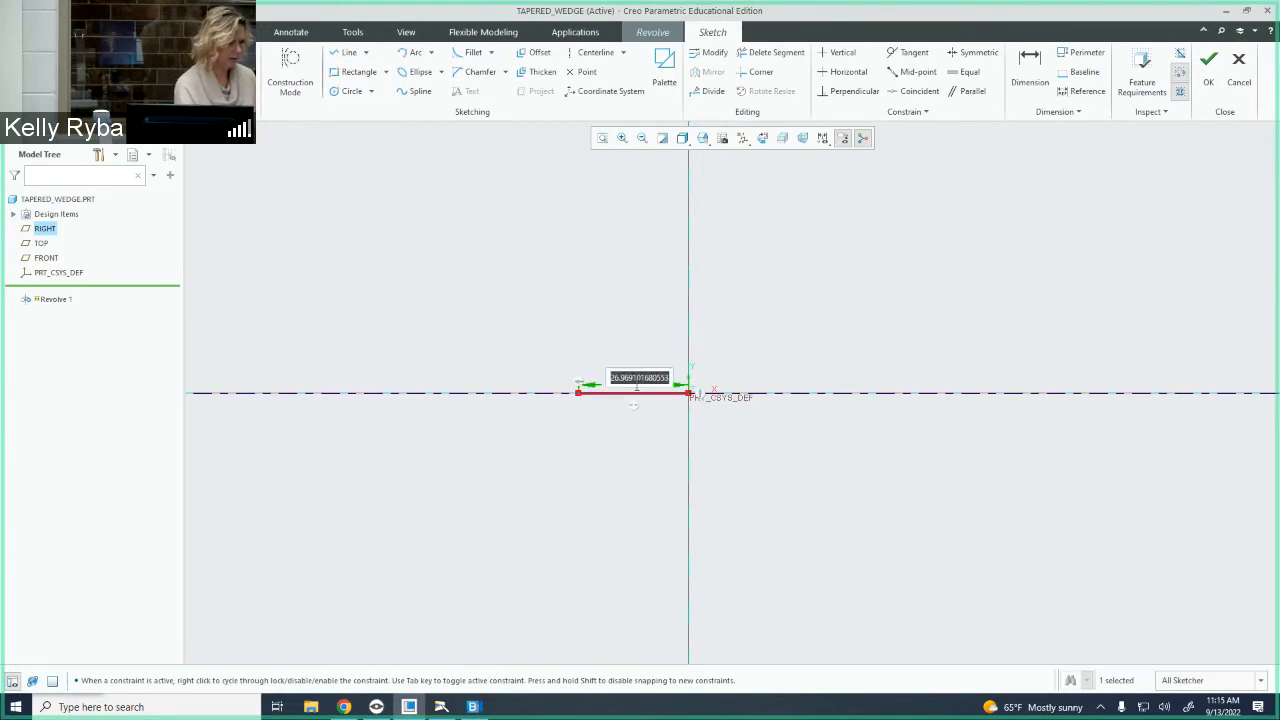
text(4)
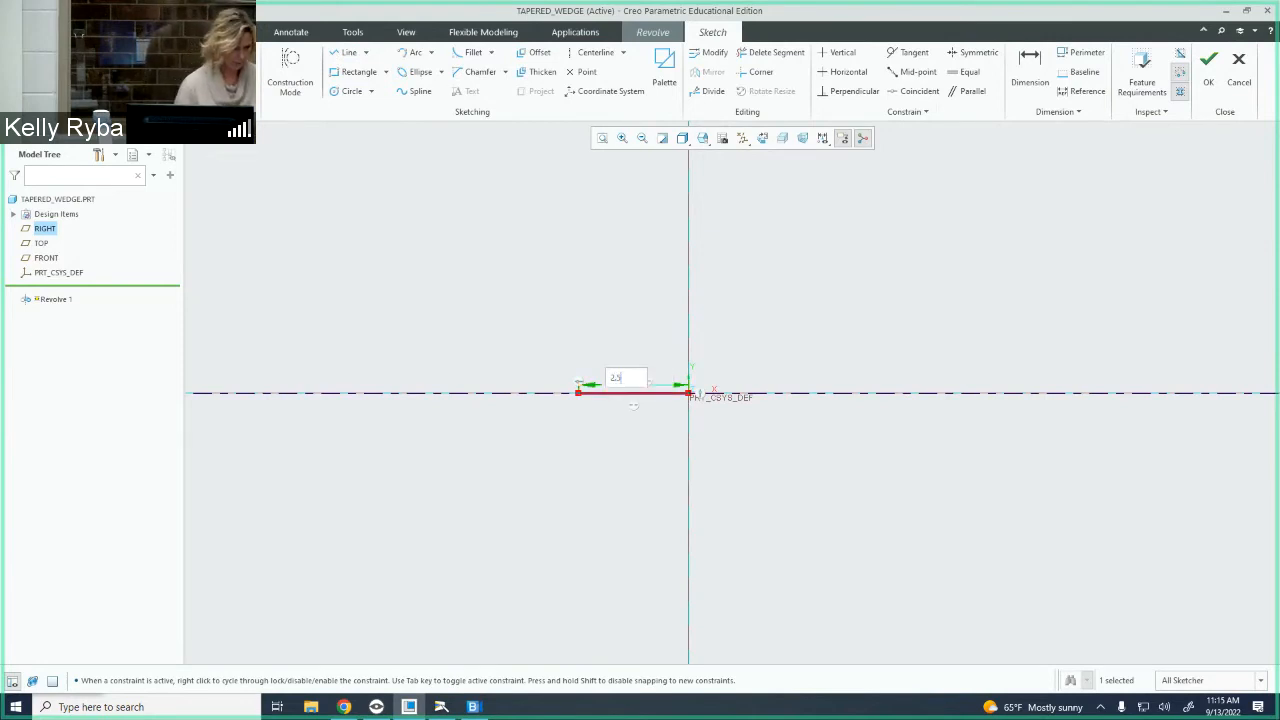
key(Return)
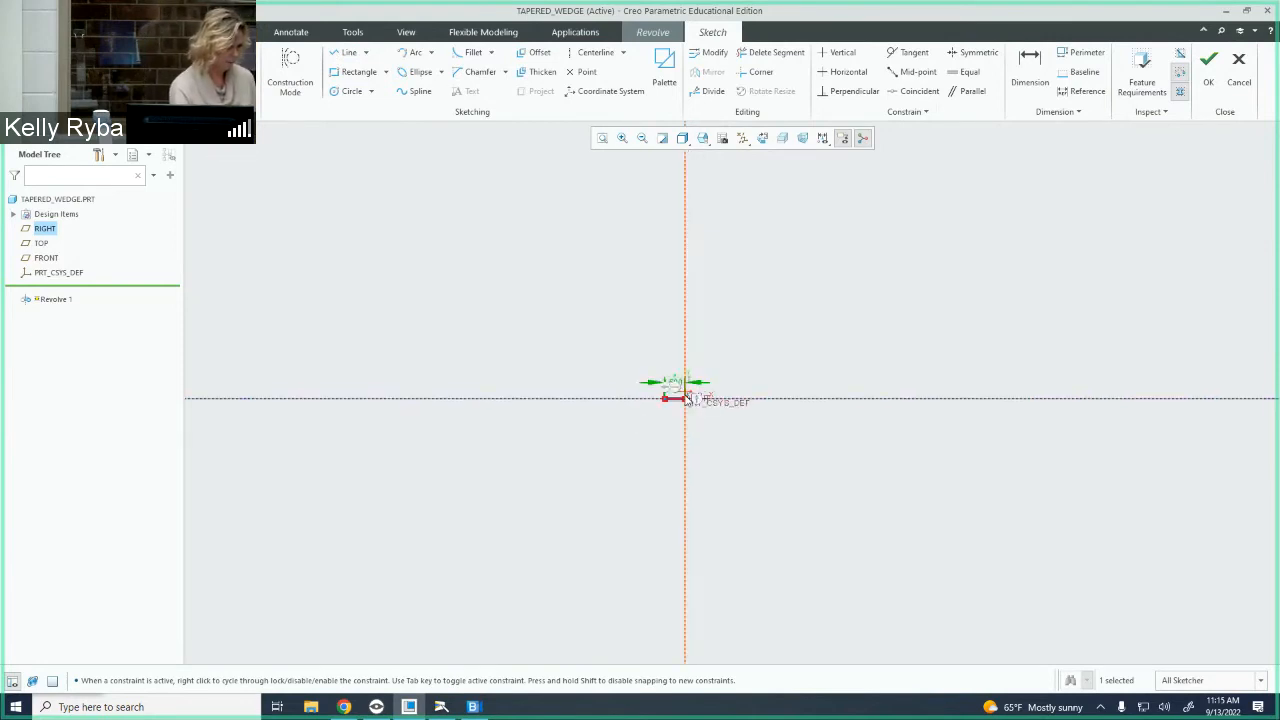
Delete the 2.5 line lying on the centerline
scroll(687, 398, up, 5)
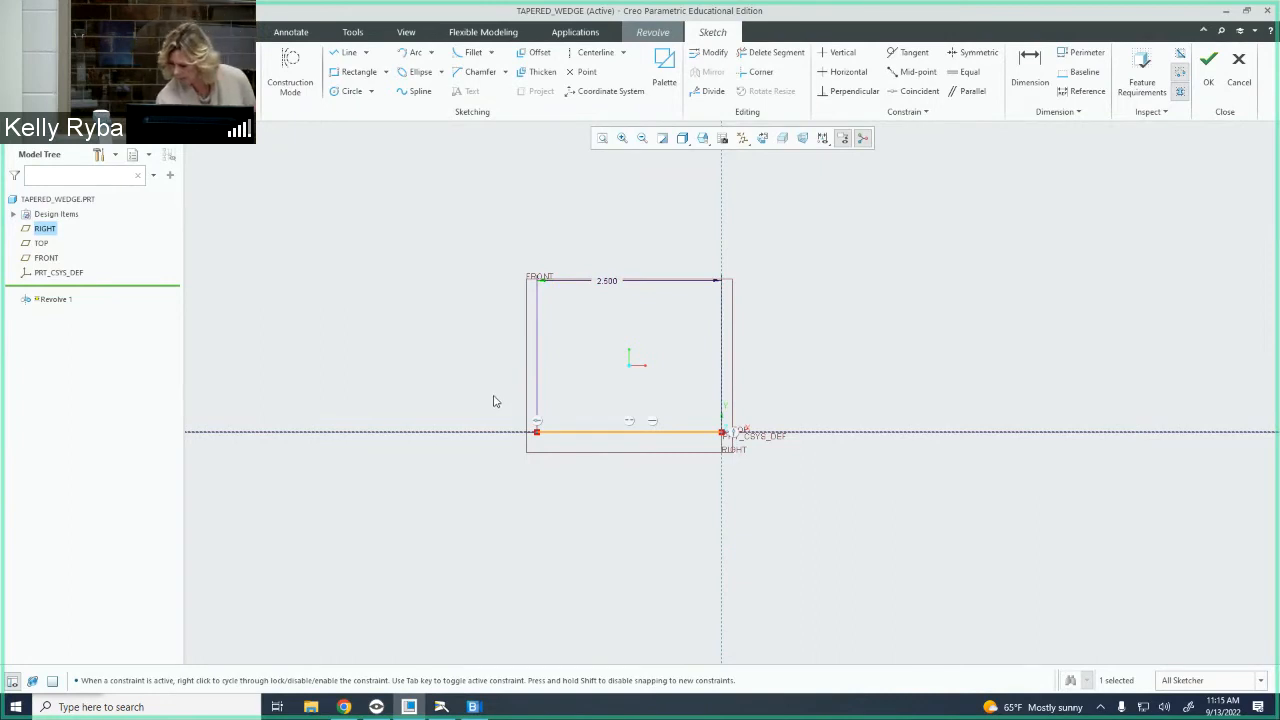
mouse_move(493, 402)
mouse_down()
mouse_move(583, 451)
mouse_move(755, 492)
mouse_up()
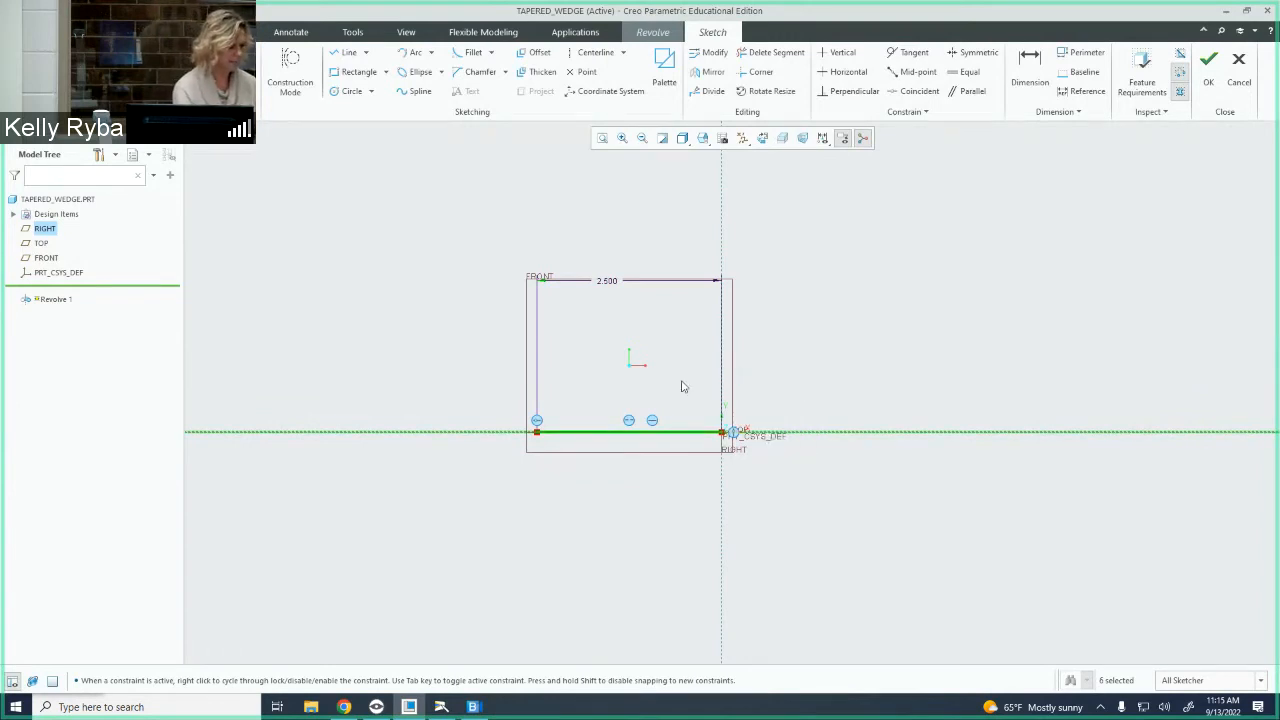
scroll(793, 358, up, 1)
click(770, 351)
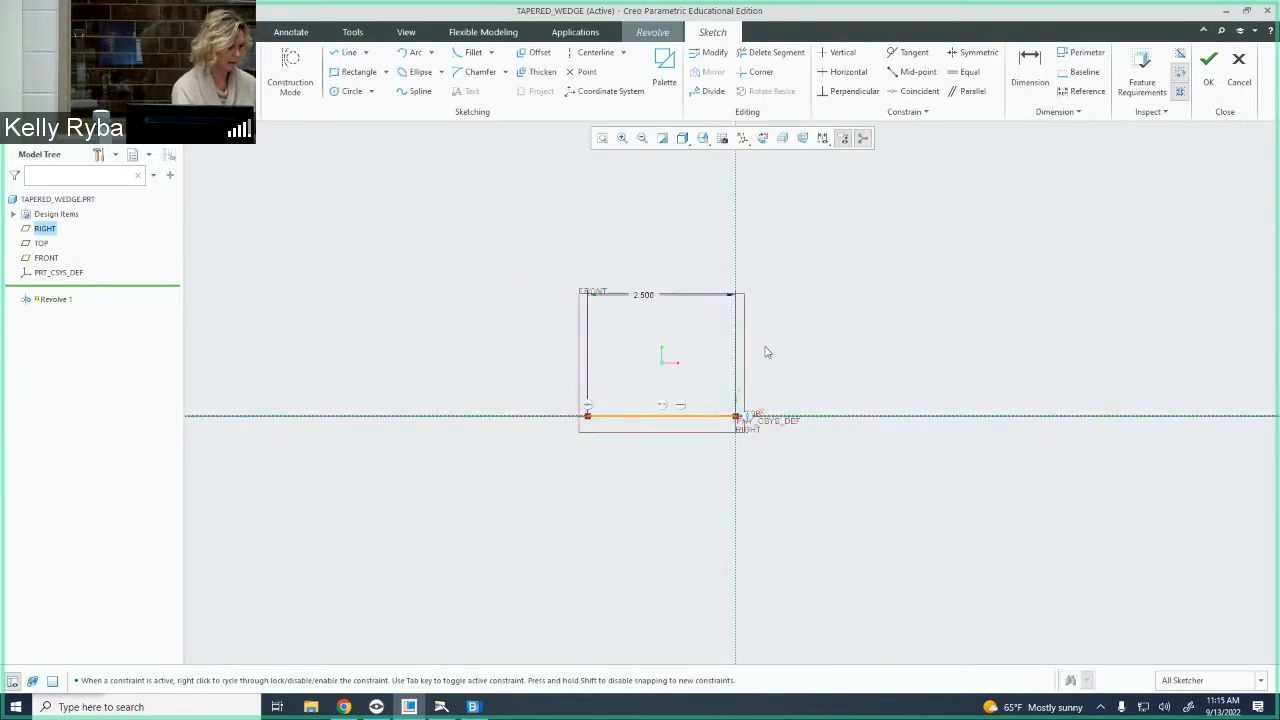
click(668, 422)
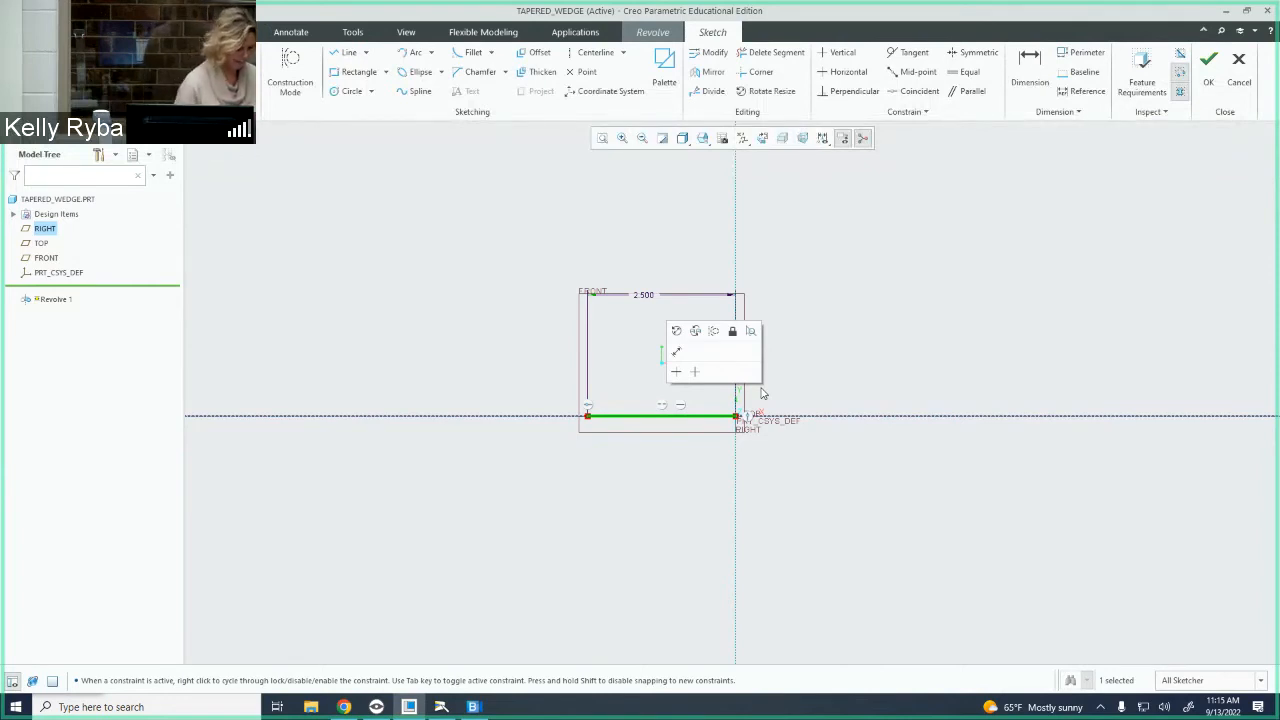
key(Delete)
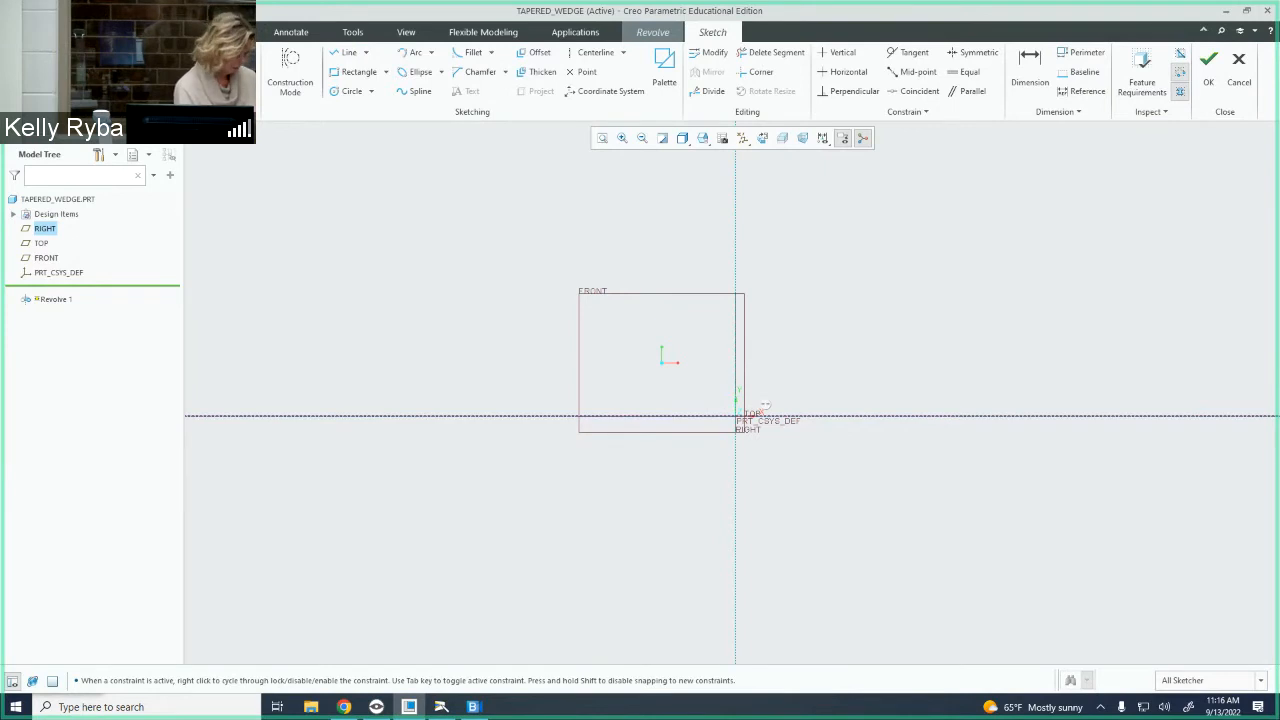
Switch to the document camera viewer, examine the Tapered_wedge drawing's dimensions, and return to the sketch
click(441, 707)
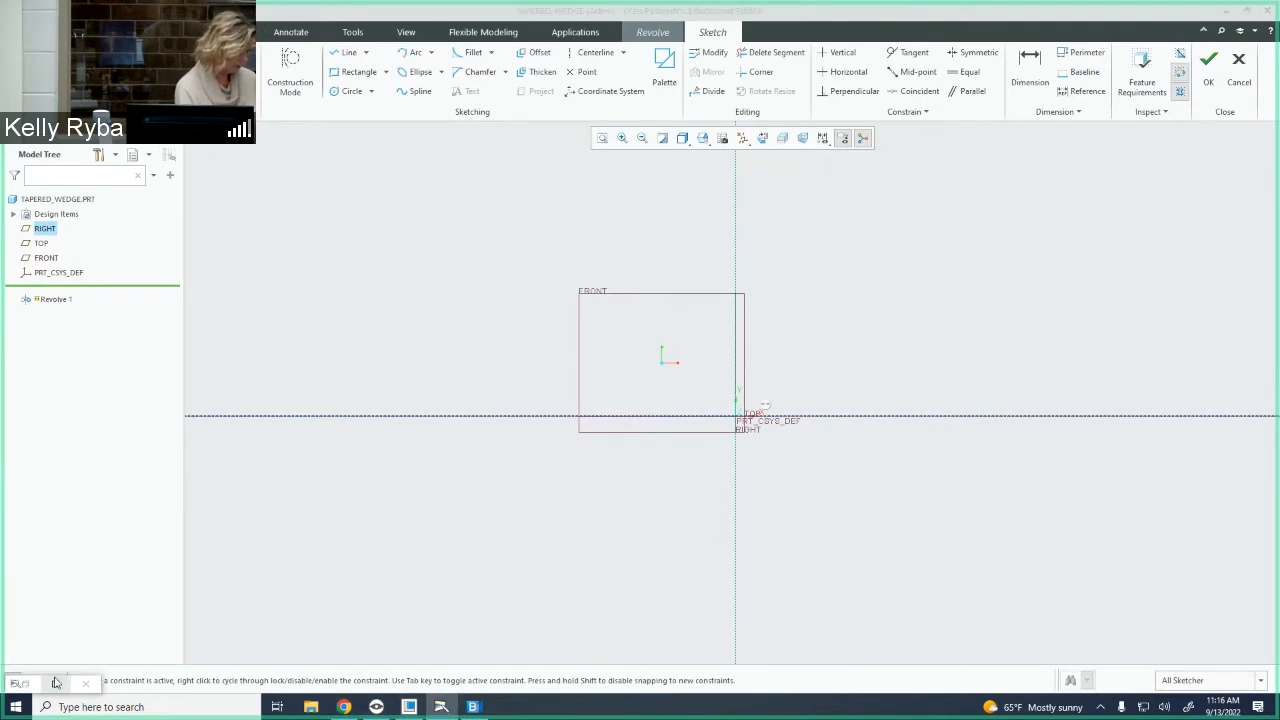
click(55, 683)
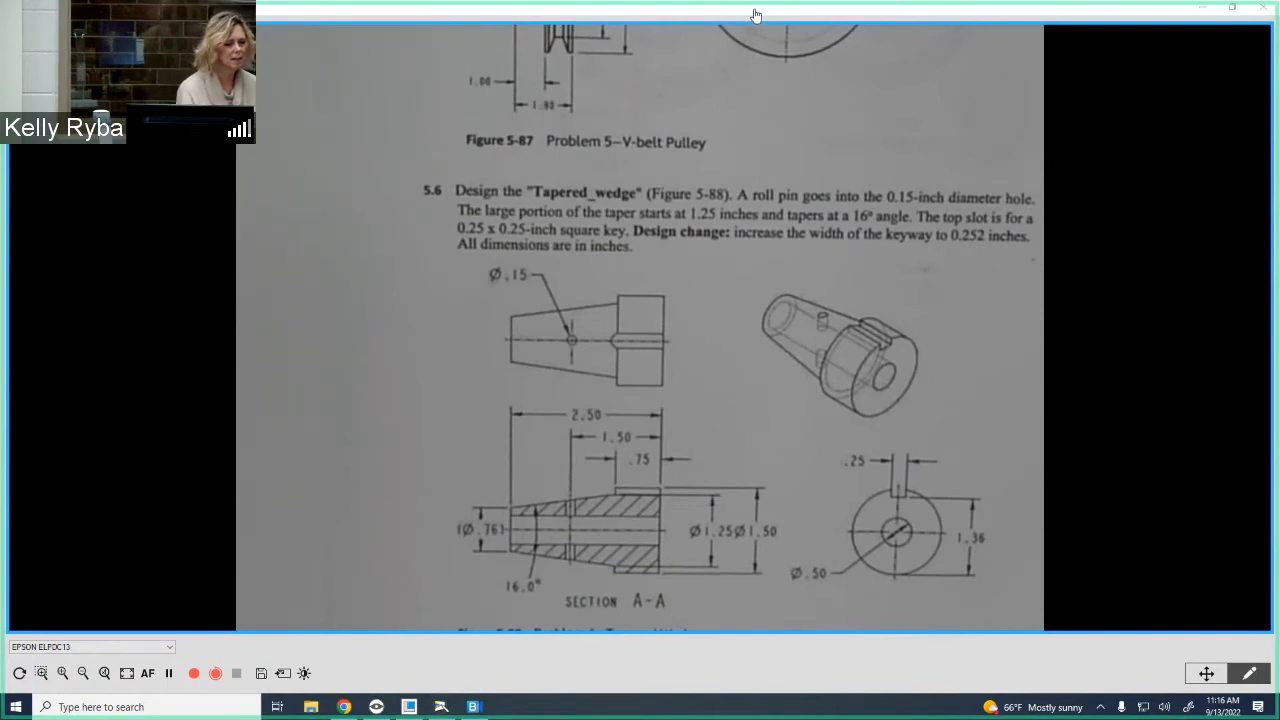
click(1201, 8)
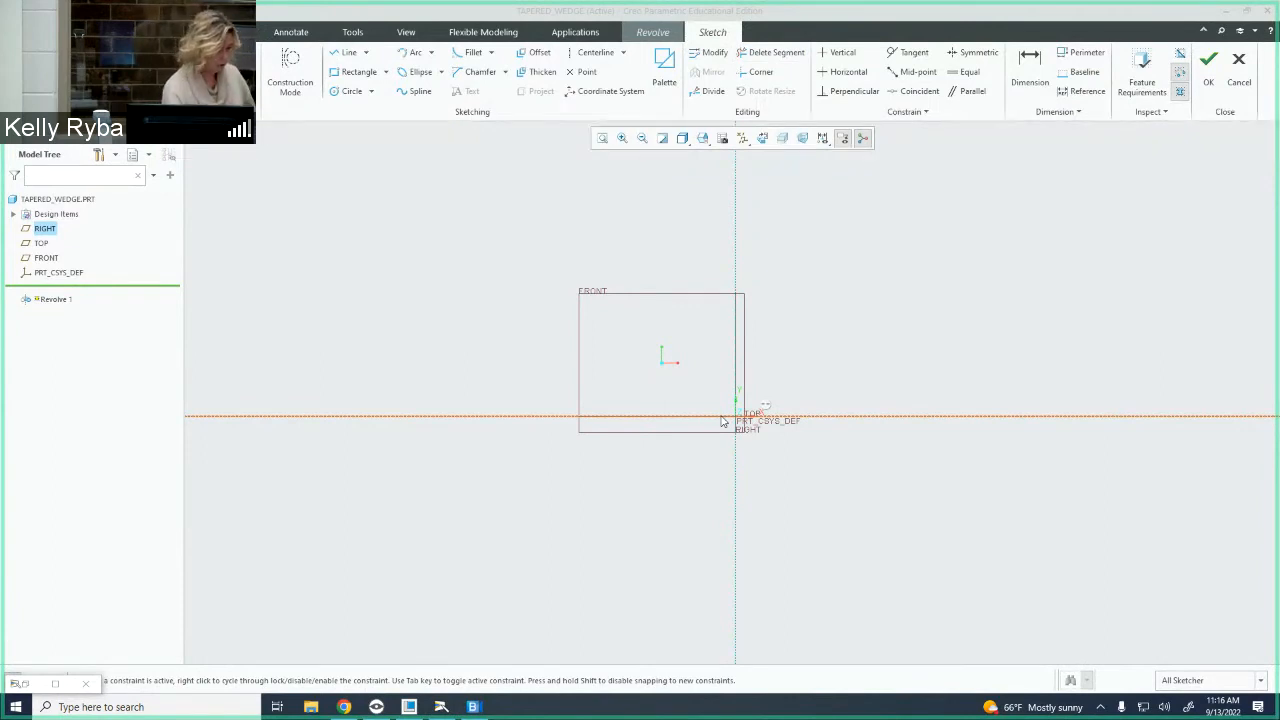
scroll(752, 410, up, 2)
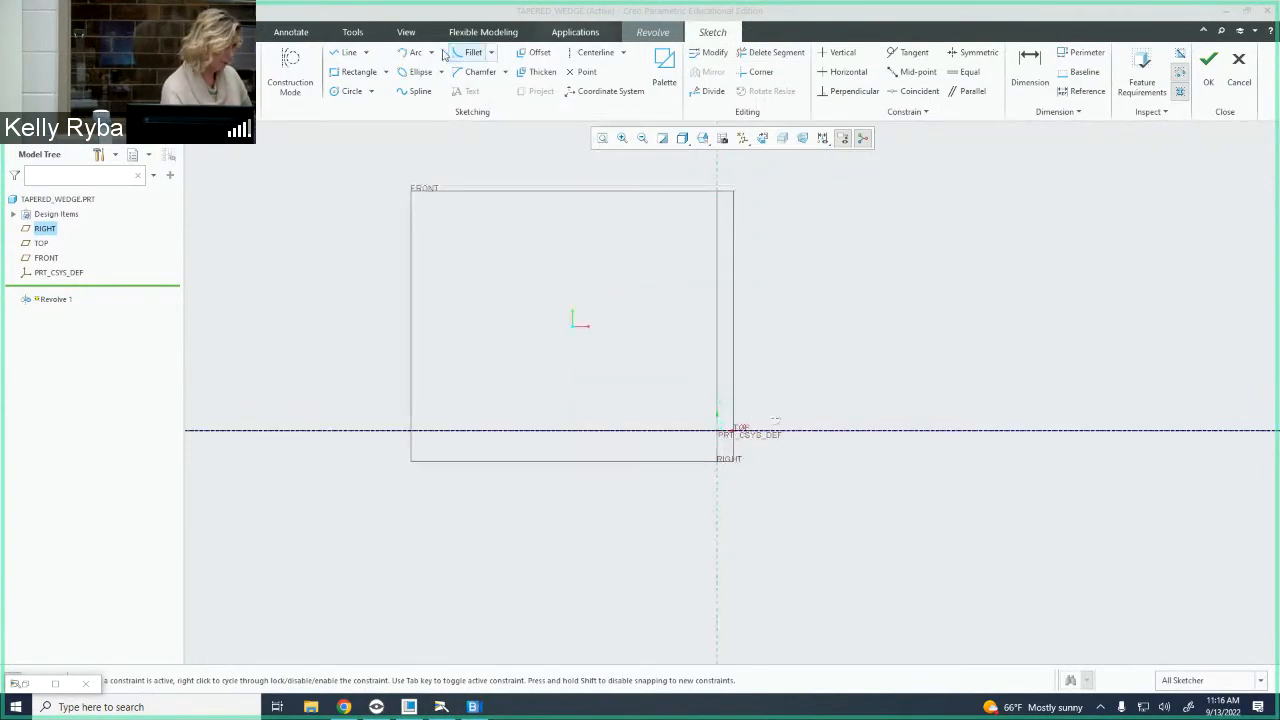
click(347, 52)
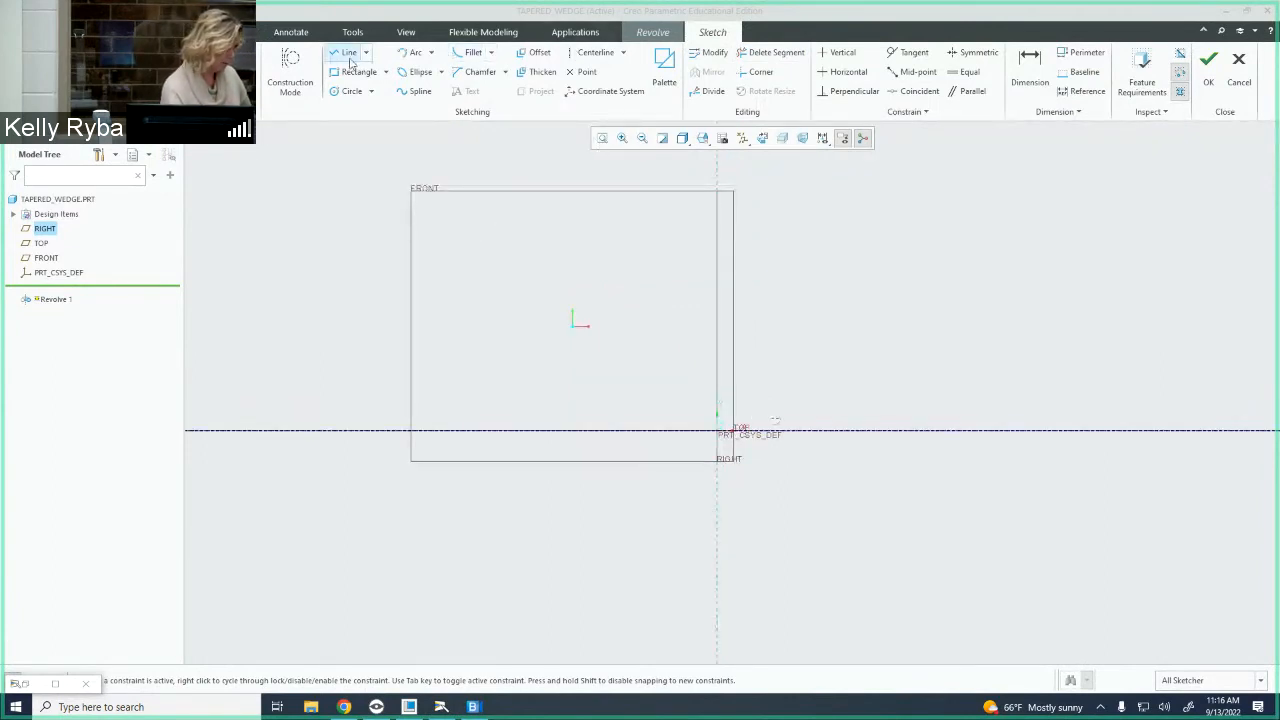
click(717, 408)
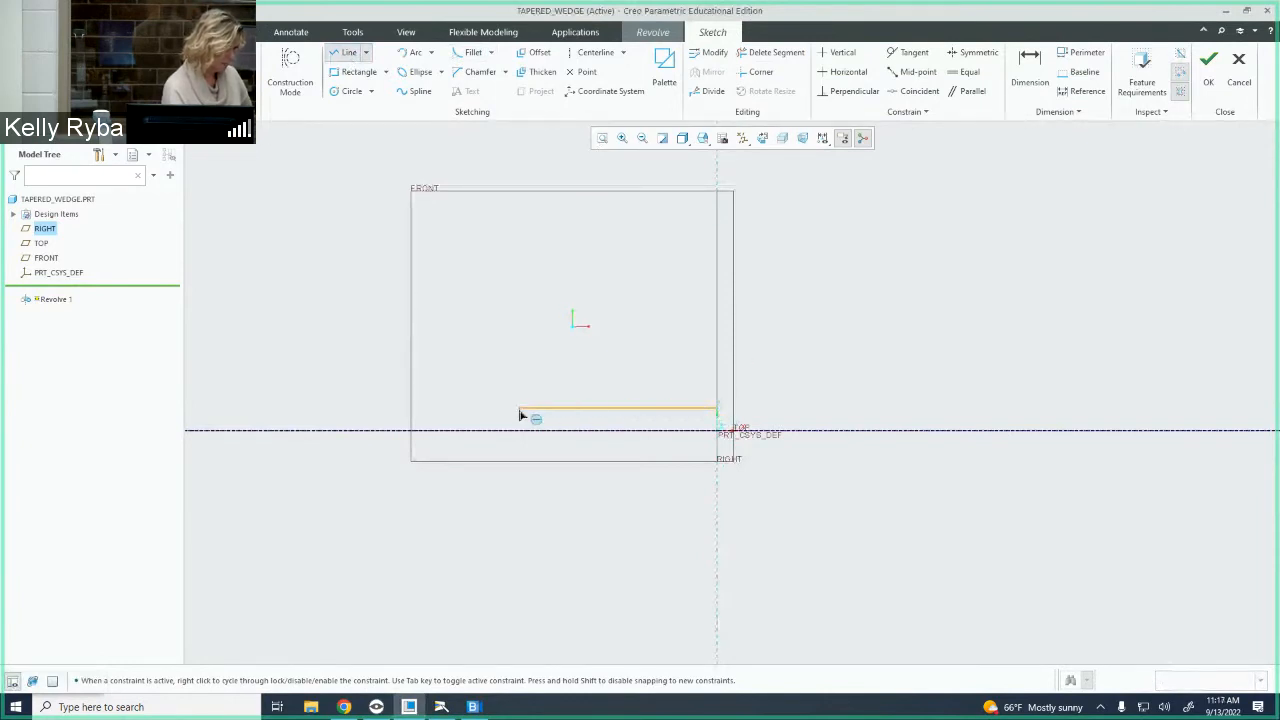
click(483, 408)
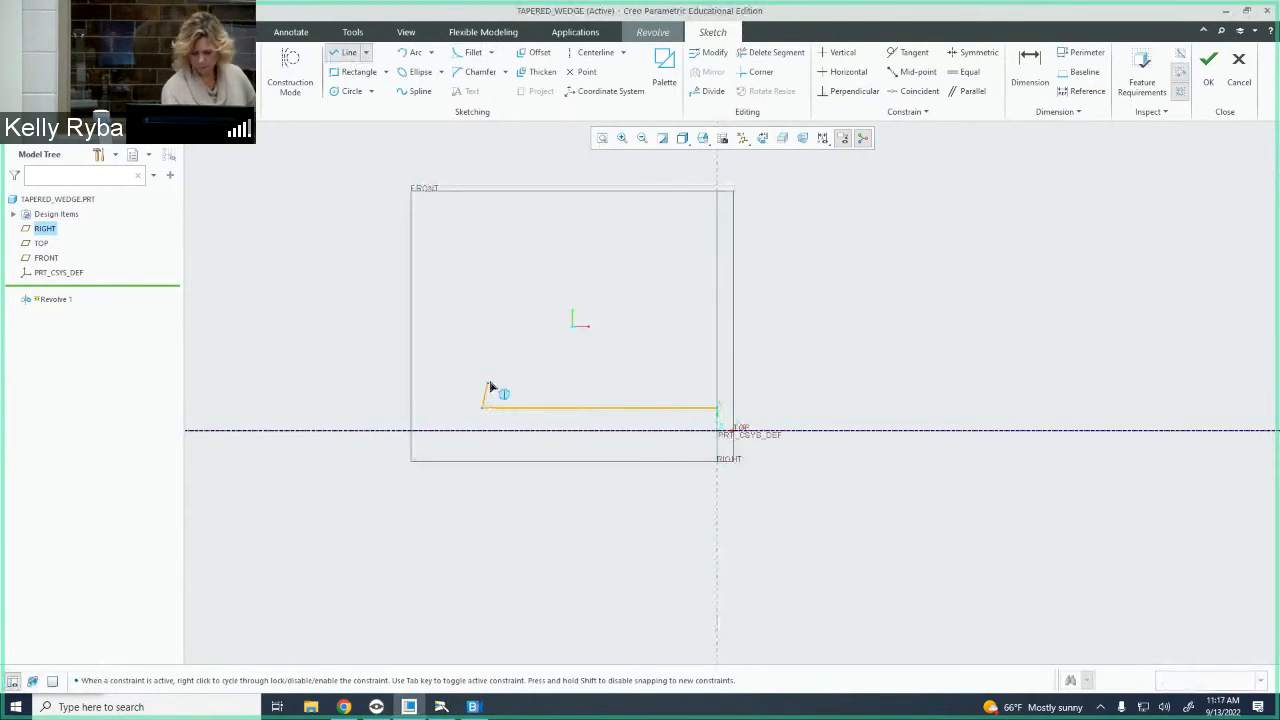
click(487, 383)
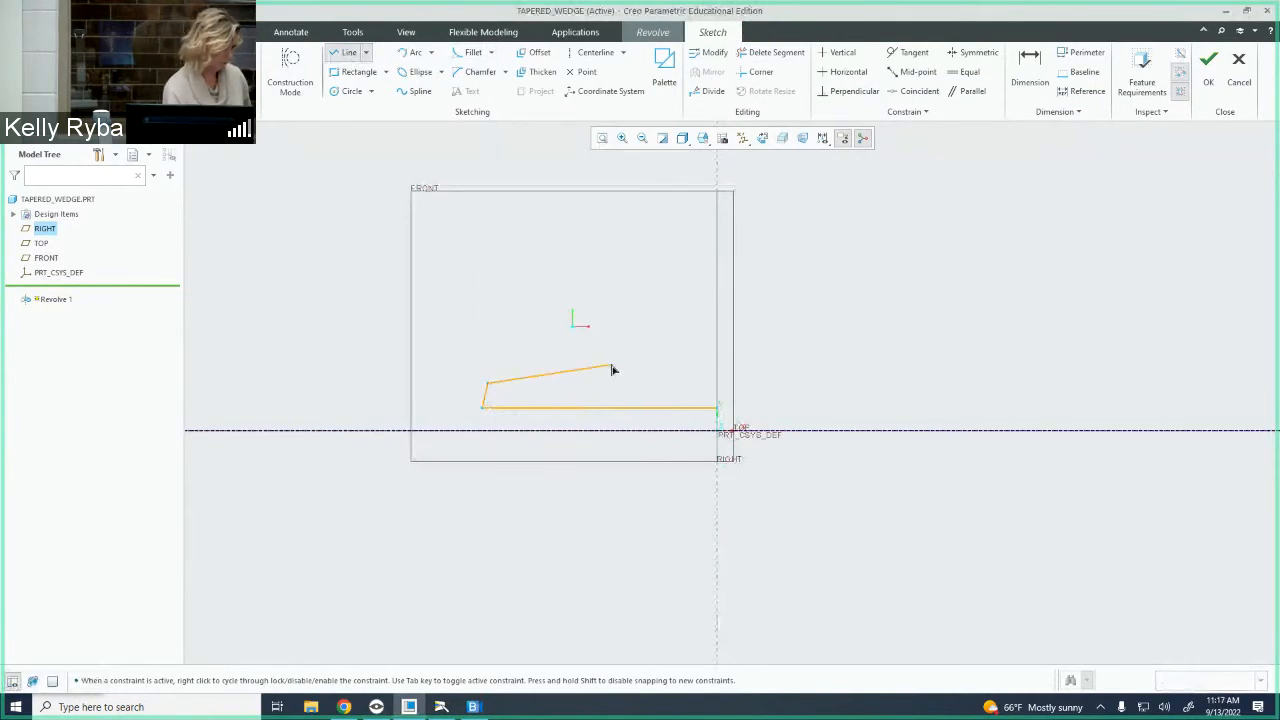
middle_click(587, 348)
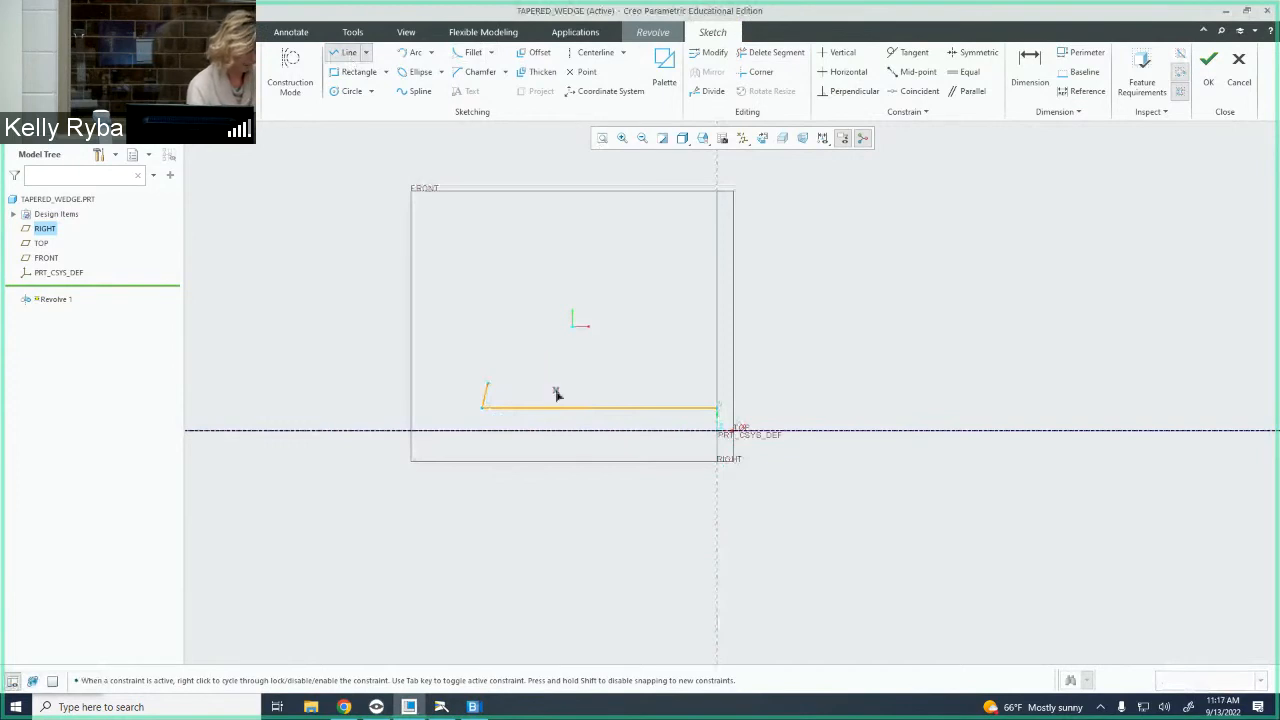
middle_click(492, 393)
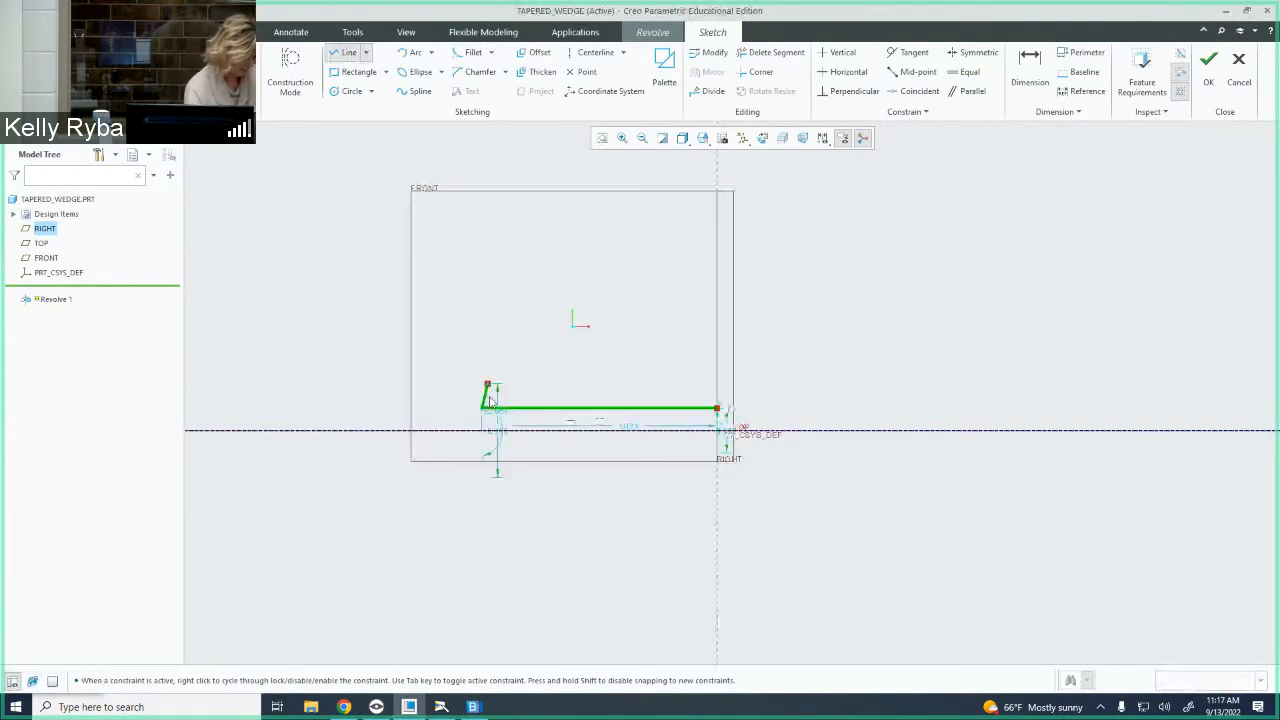
scroll(569, 404, up, 2)
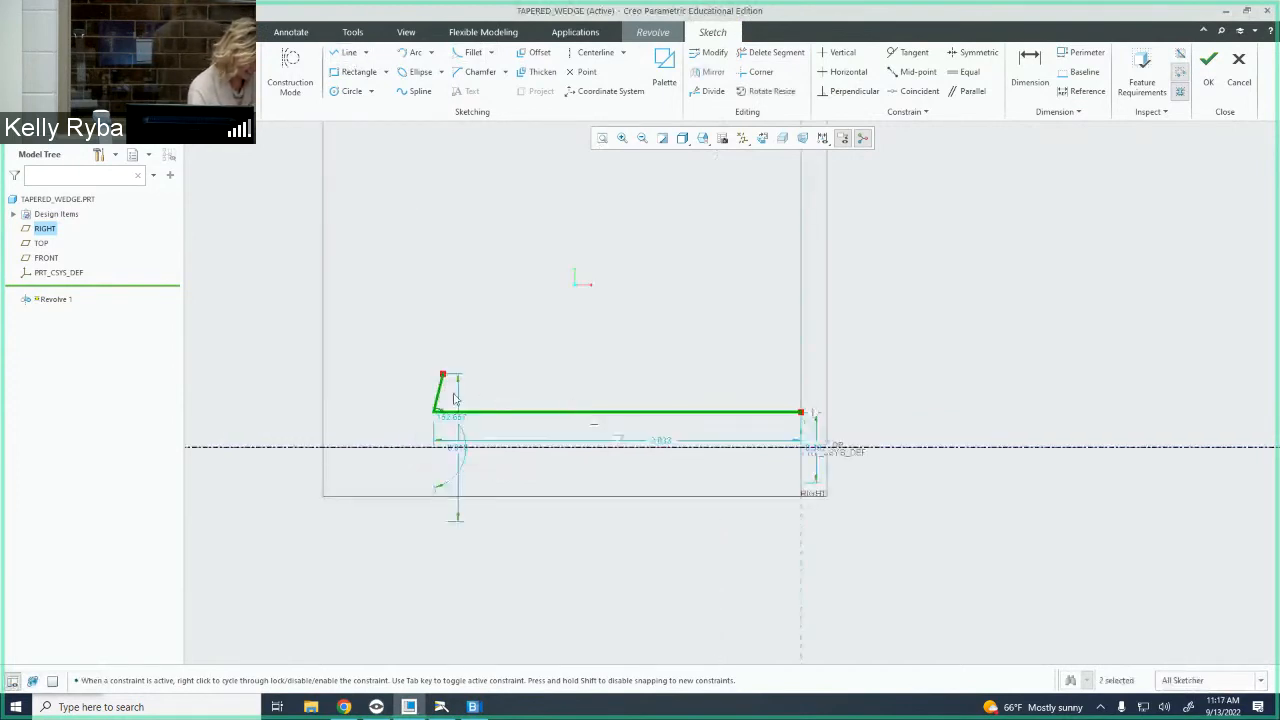
key(Delete)
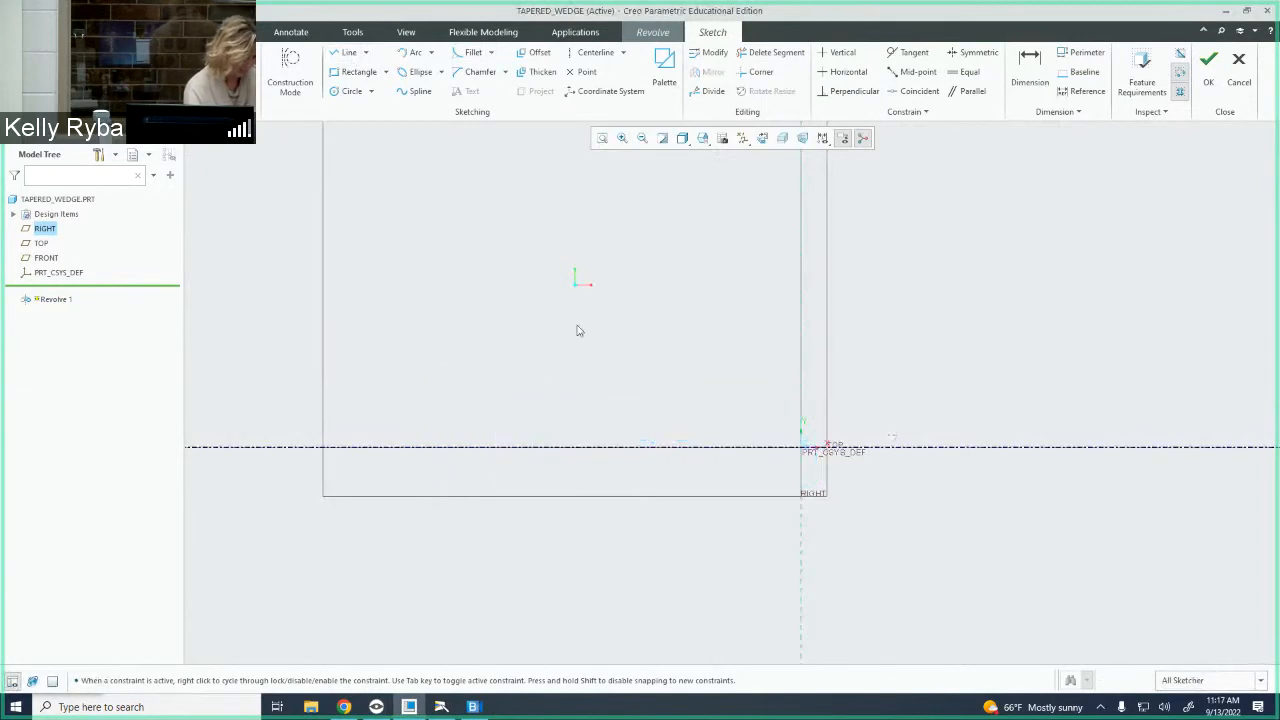
Sketch a closed six-sided profile about 2.3 long above the centerline, with its right end on the vertical reference, a tapered upper edge and a vertical step
click(359, 60)
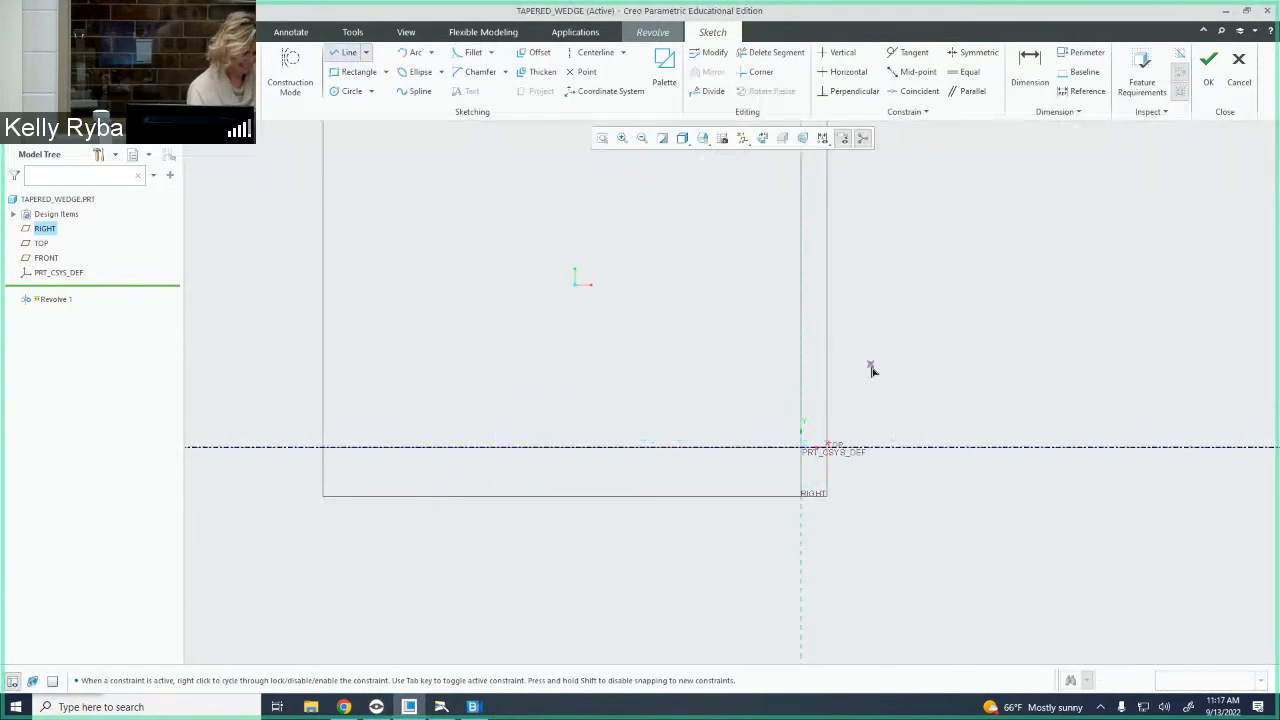
click(800, 396)
click(386, 395)
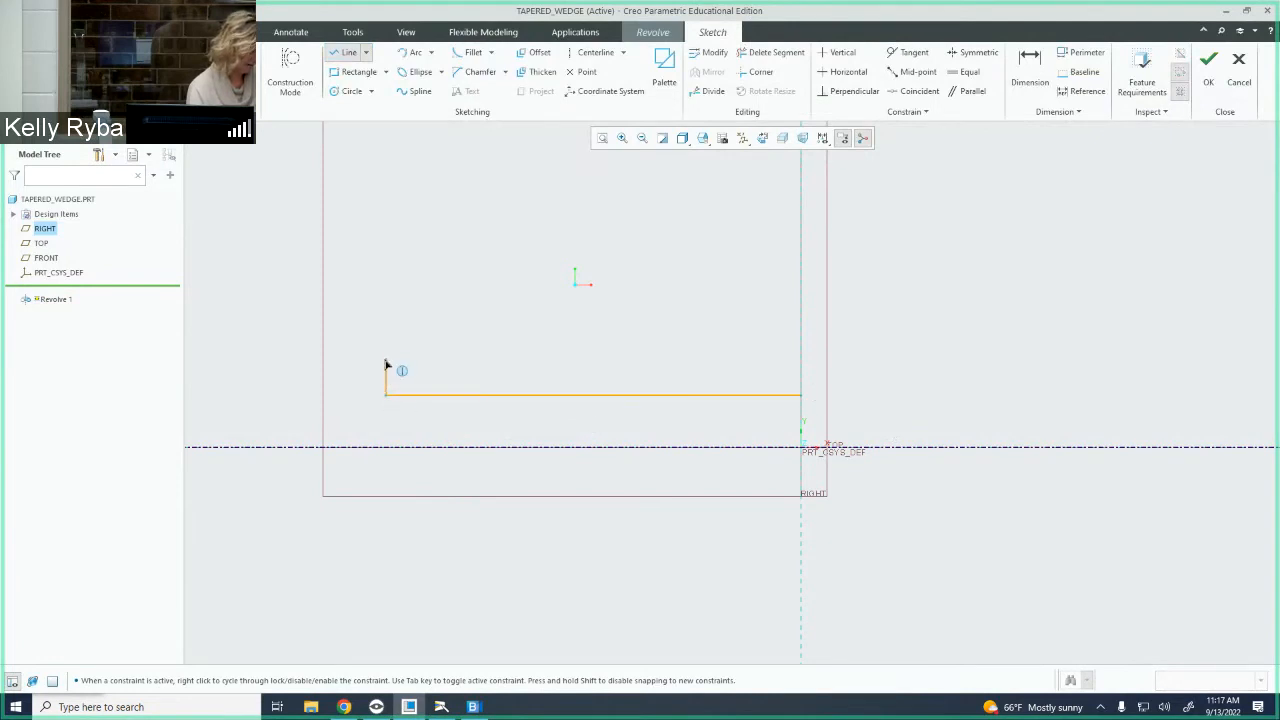
click(386, 358)
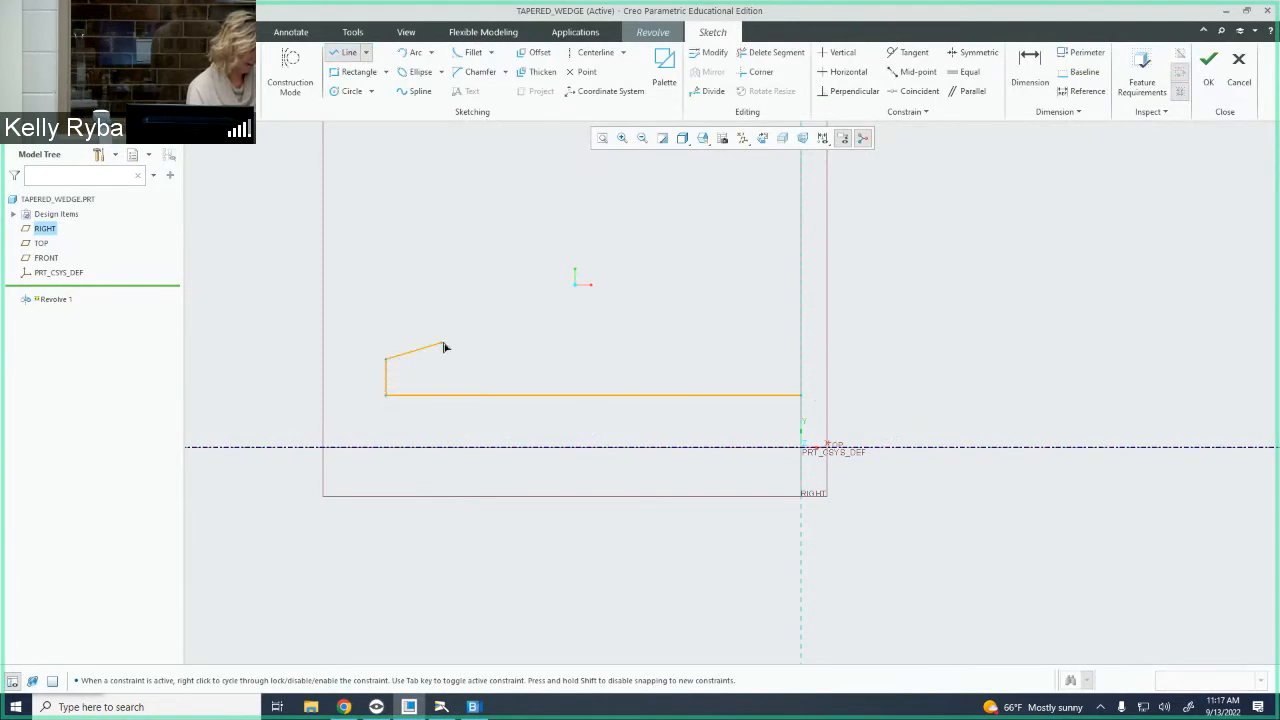
click(712, 324)
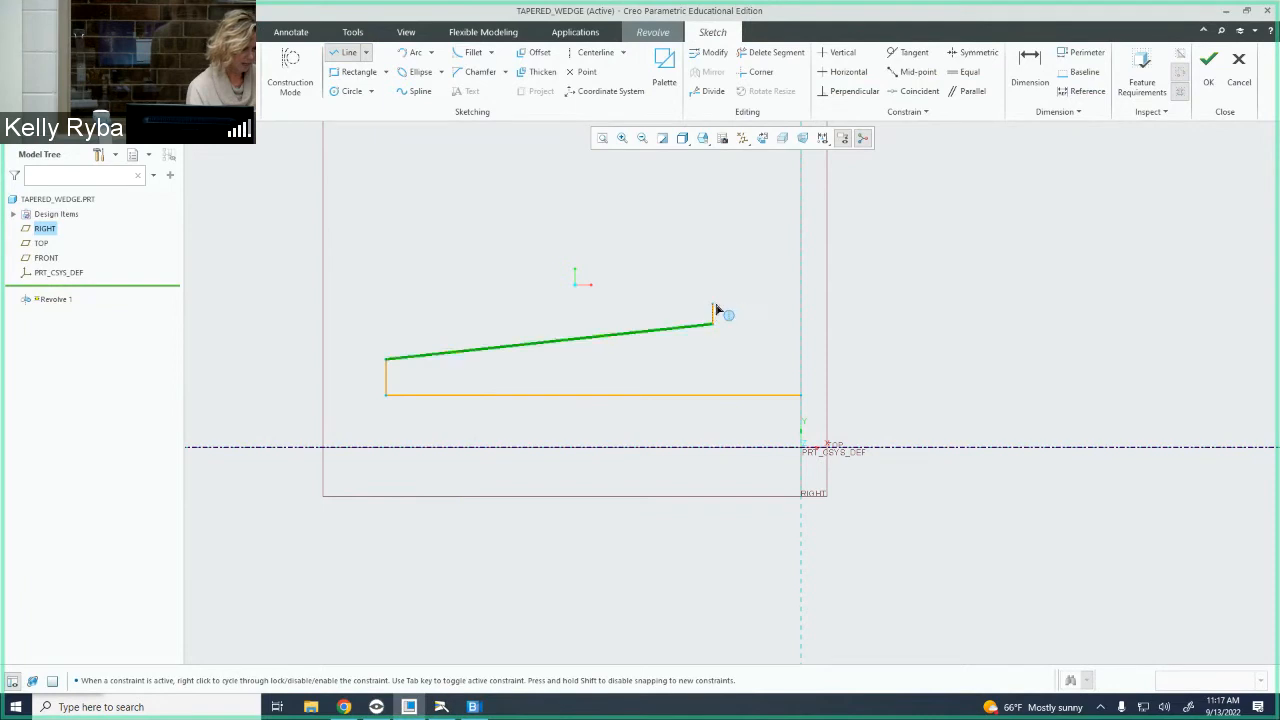
click(712, 304)
click(800, 303)
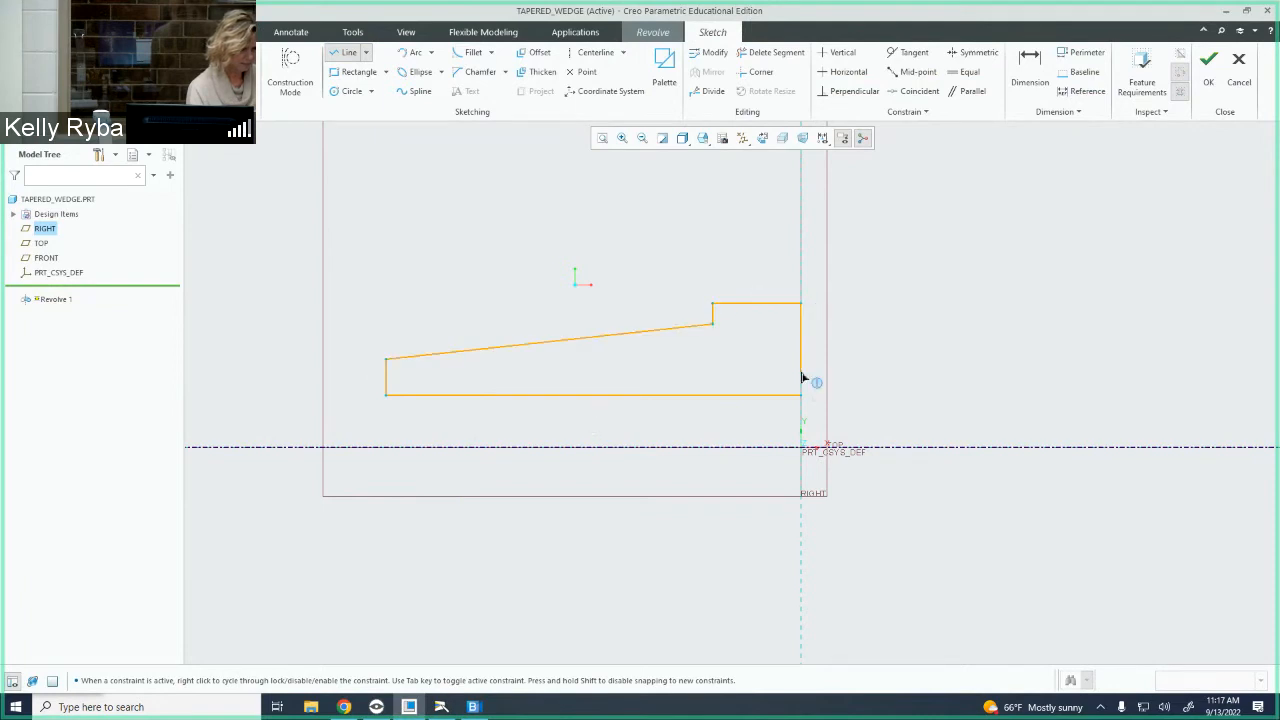
click(800, 395)
middle_click(864, 331)
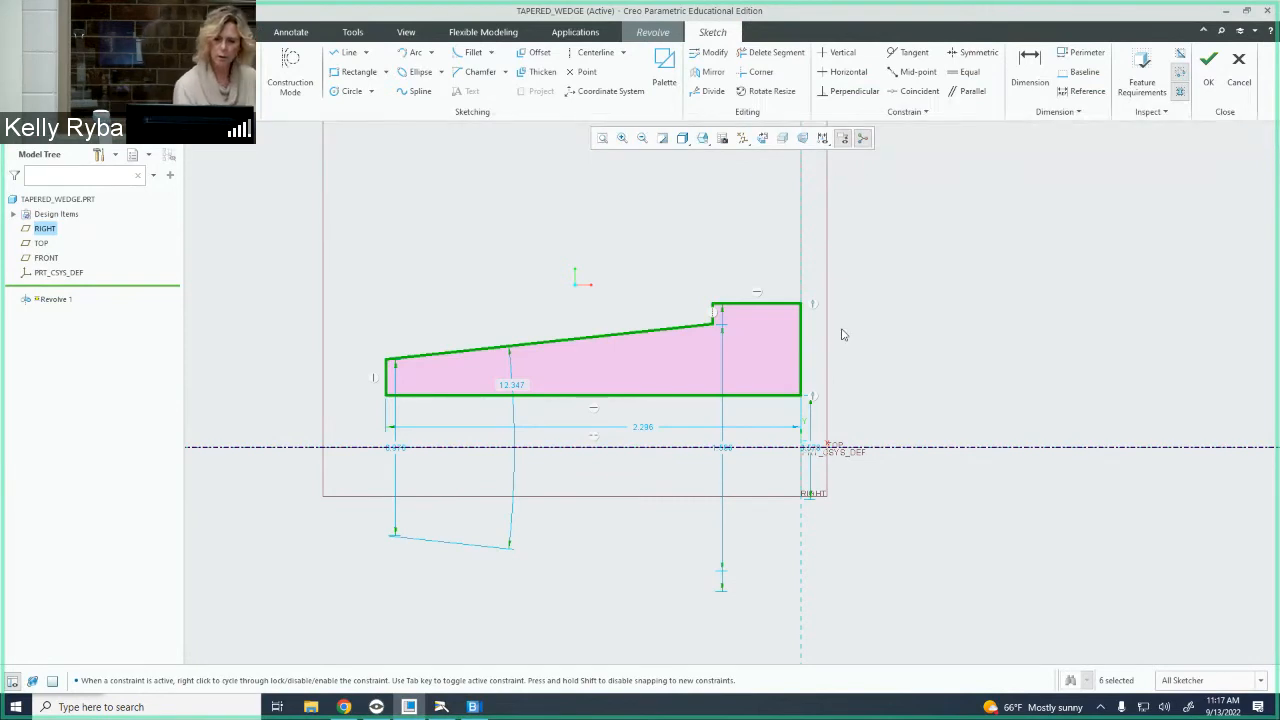
Move the profile's overall length dimension below the sketch and set it to 2.5
mouse_move(673, 430)
mouse_down()
mouse_move(650, 430)
mouse_move(637, 449)
mouse_move(626, 590)
mouse_up()
double_click(625, 587)
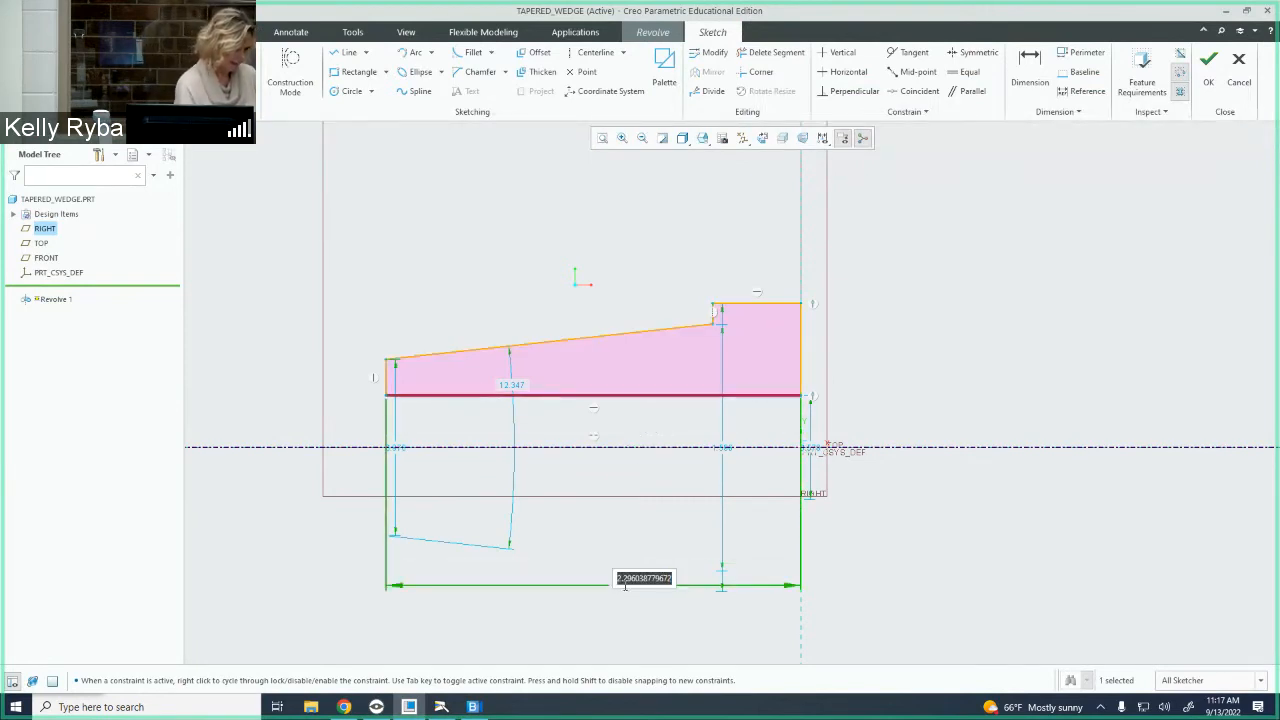
text(3)
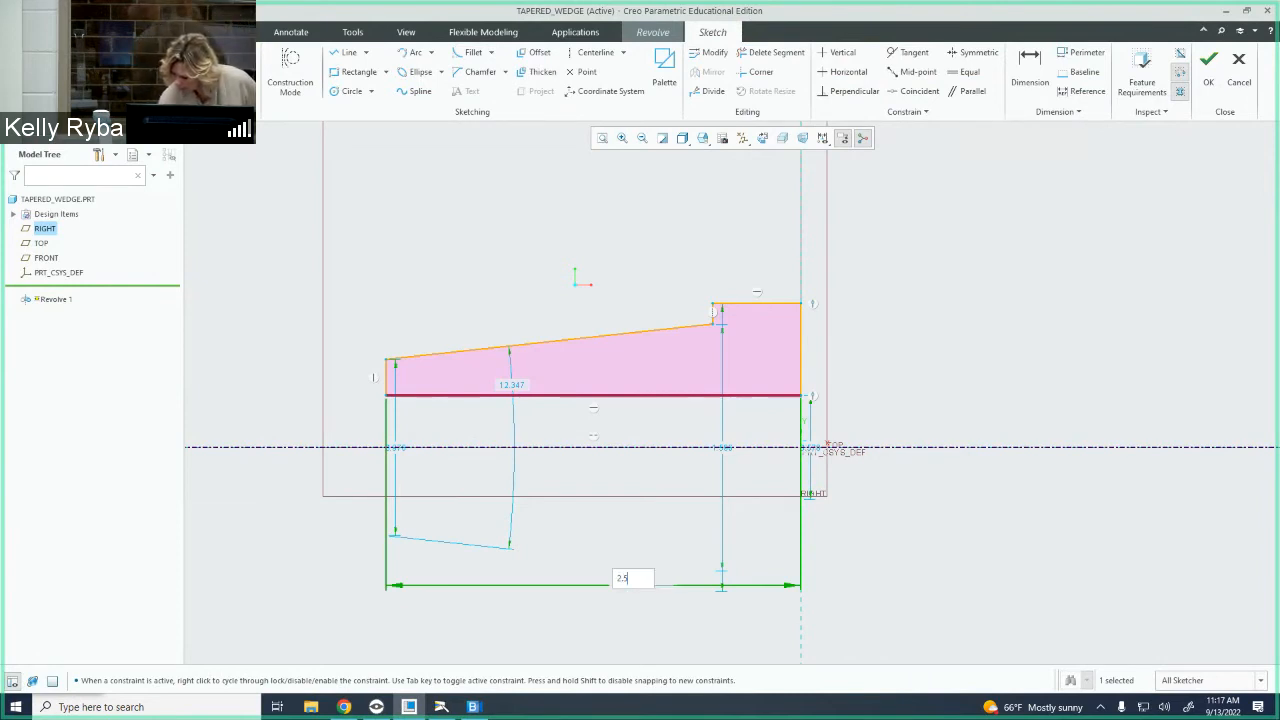
key(Return)
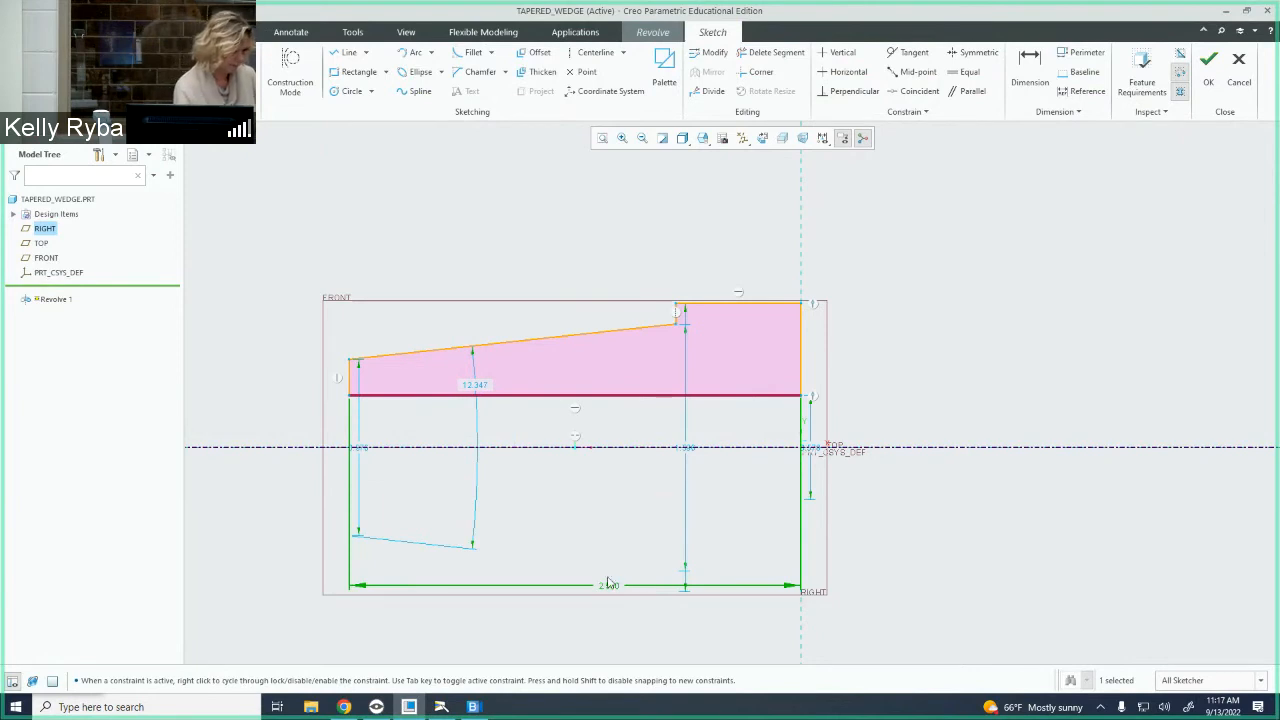
Dimension the length of the profile's upper horizontal edge and set it to 0.75
click(737, 302)
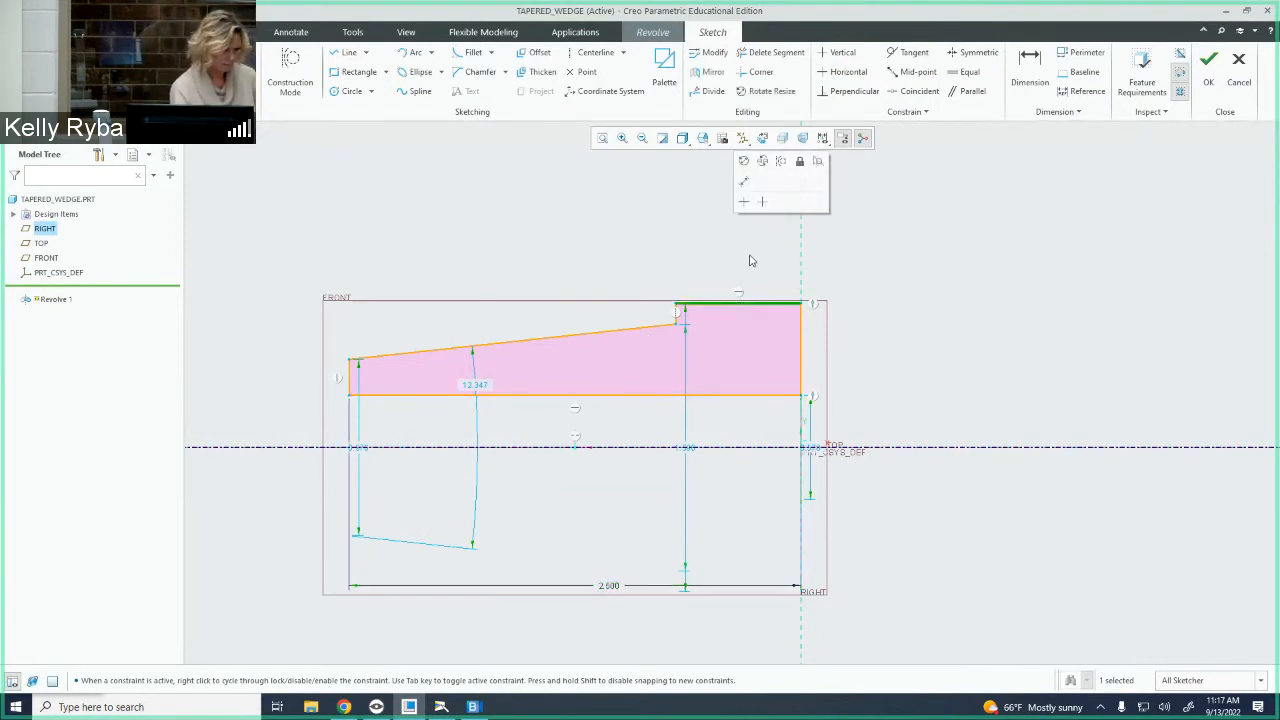
click(1030, 65)
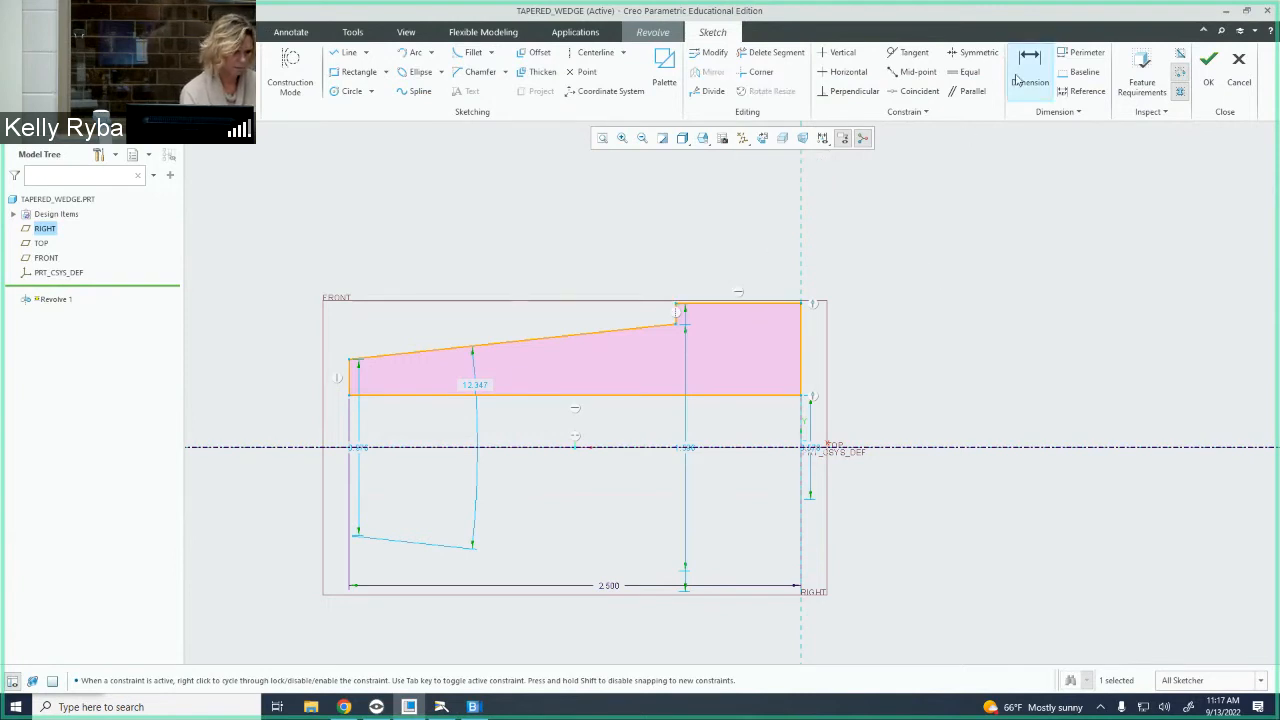
click(748, 302)
middle_click(742, 256)
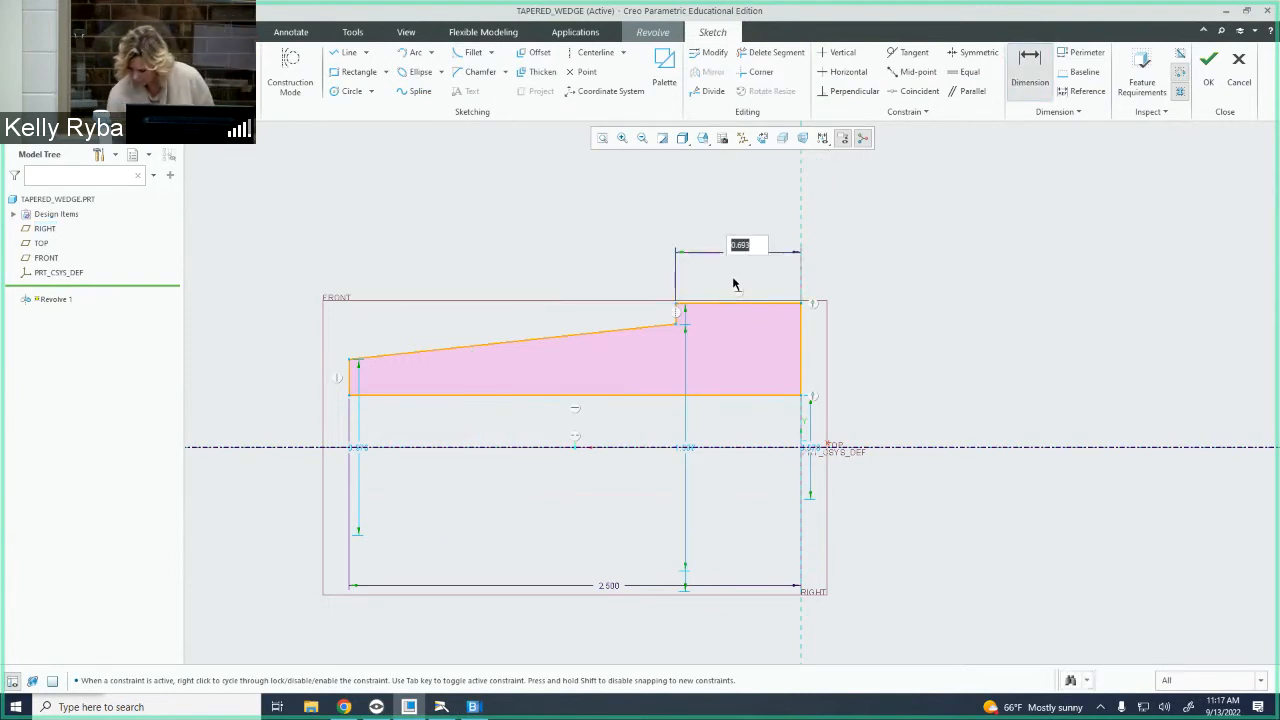
text(.75)
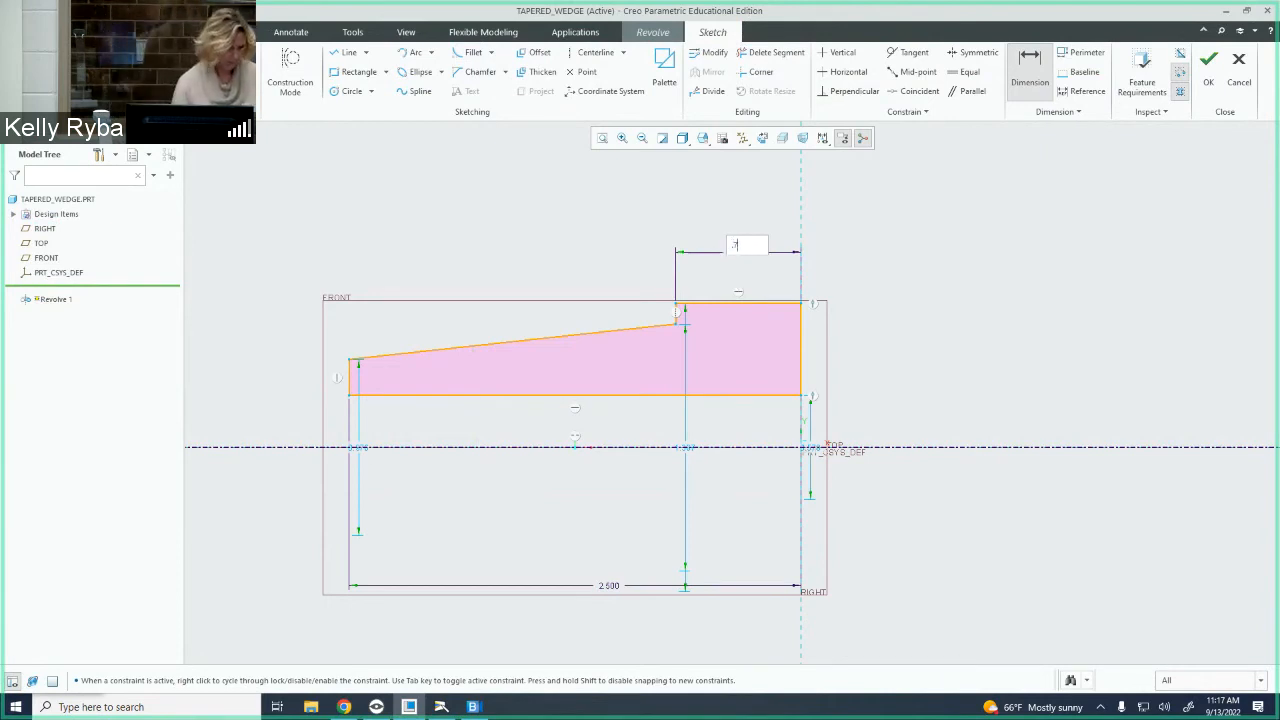
key(Return)
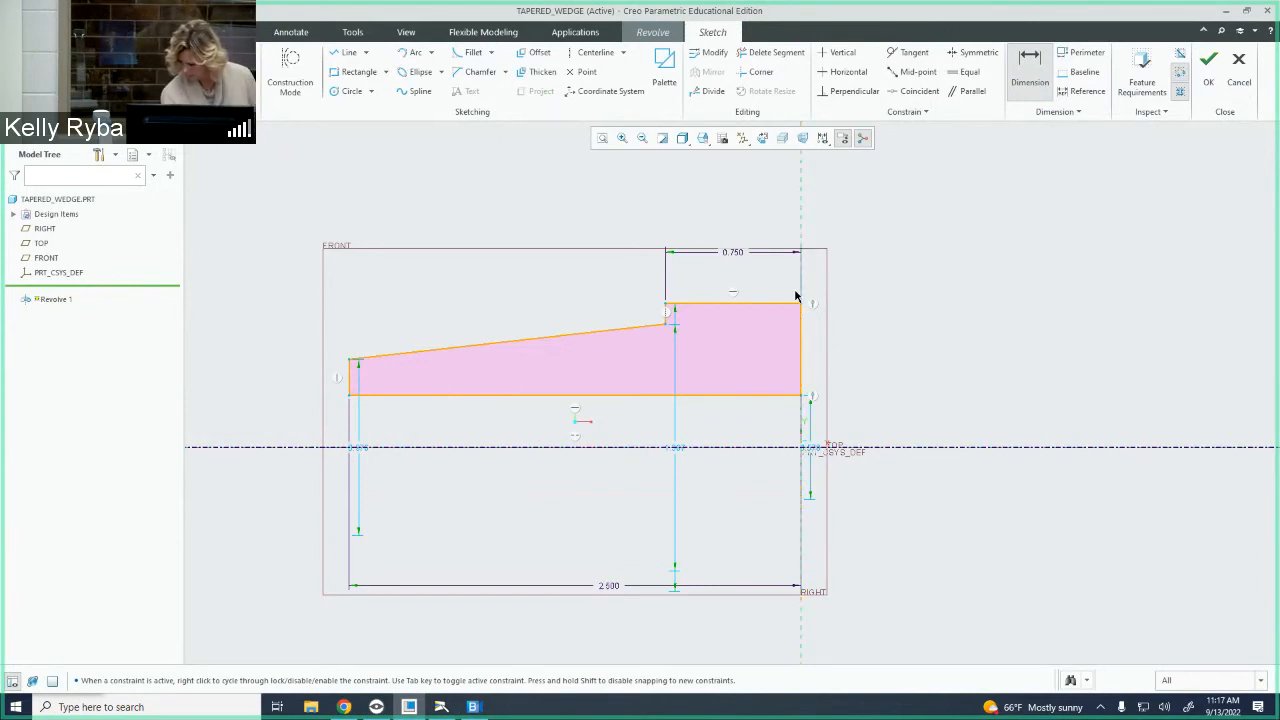
Move the four diameter dimensions clear of the profile, the small-end one beyond the tapered end and the others beyond the vertical reference
click(671, 448)
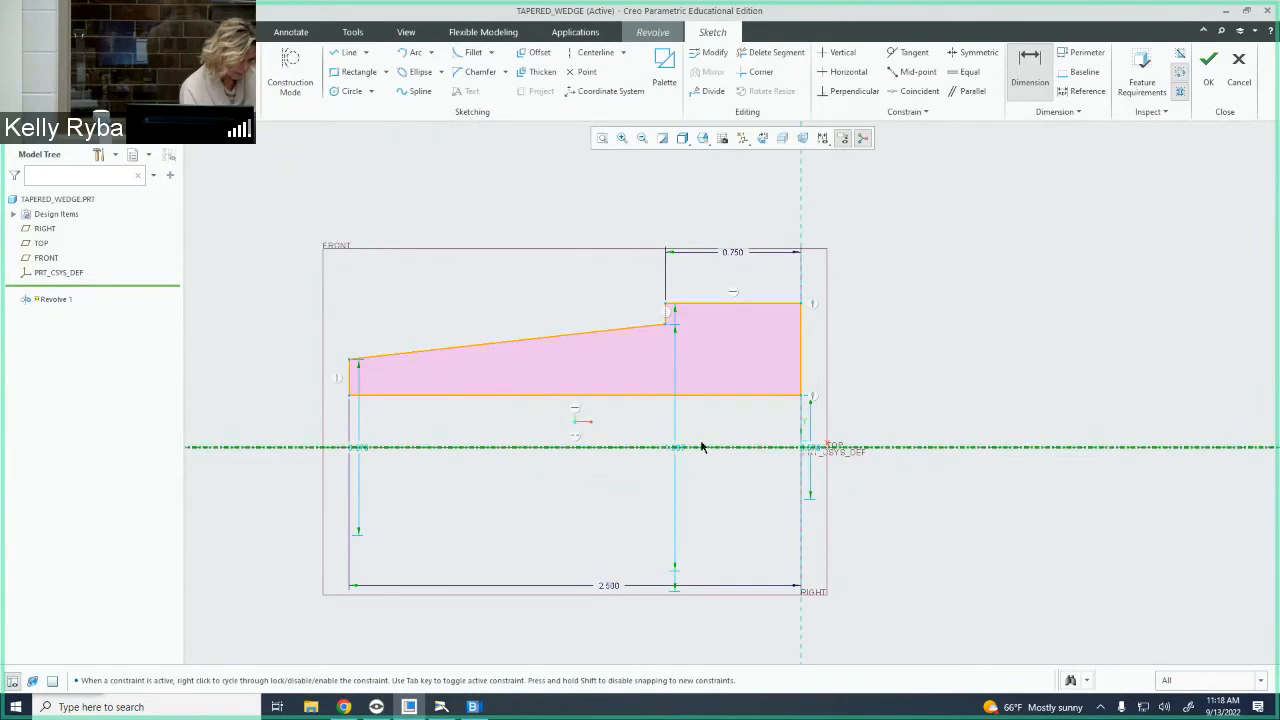
click(680, 447)
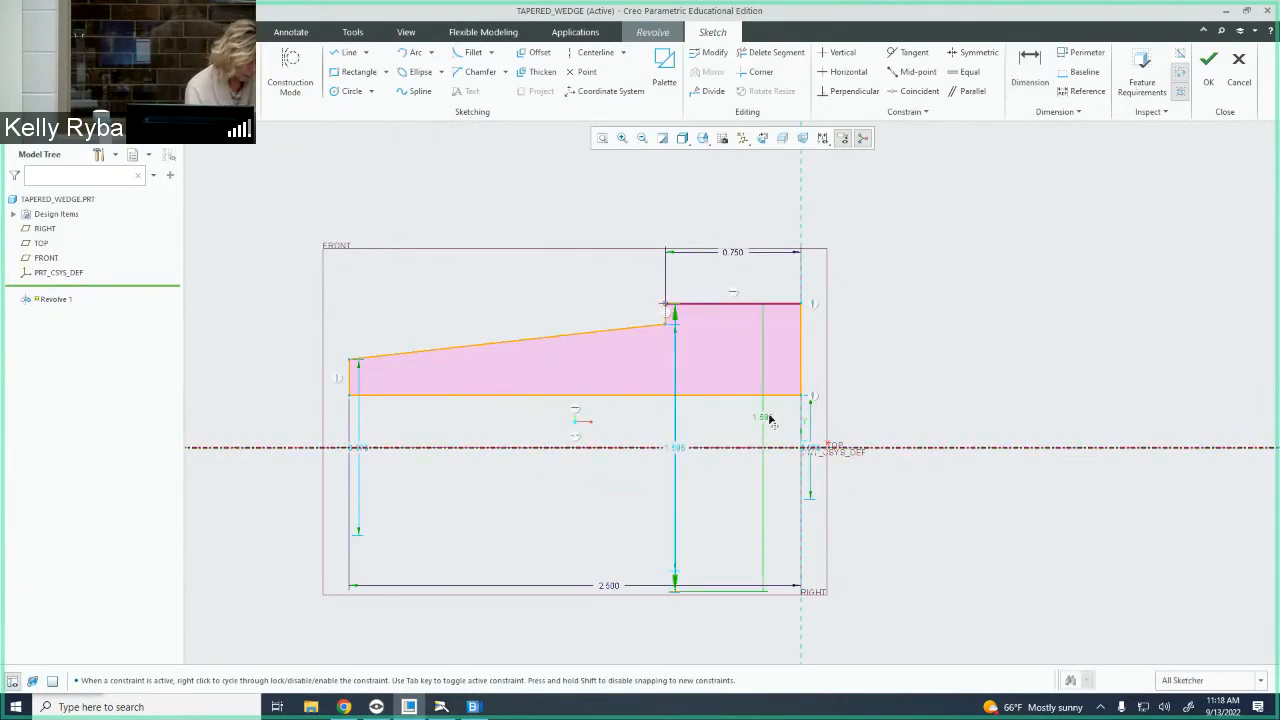
drag(937, 418, 936, 417)
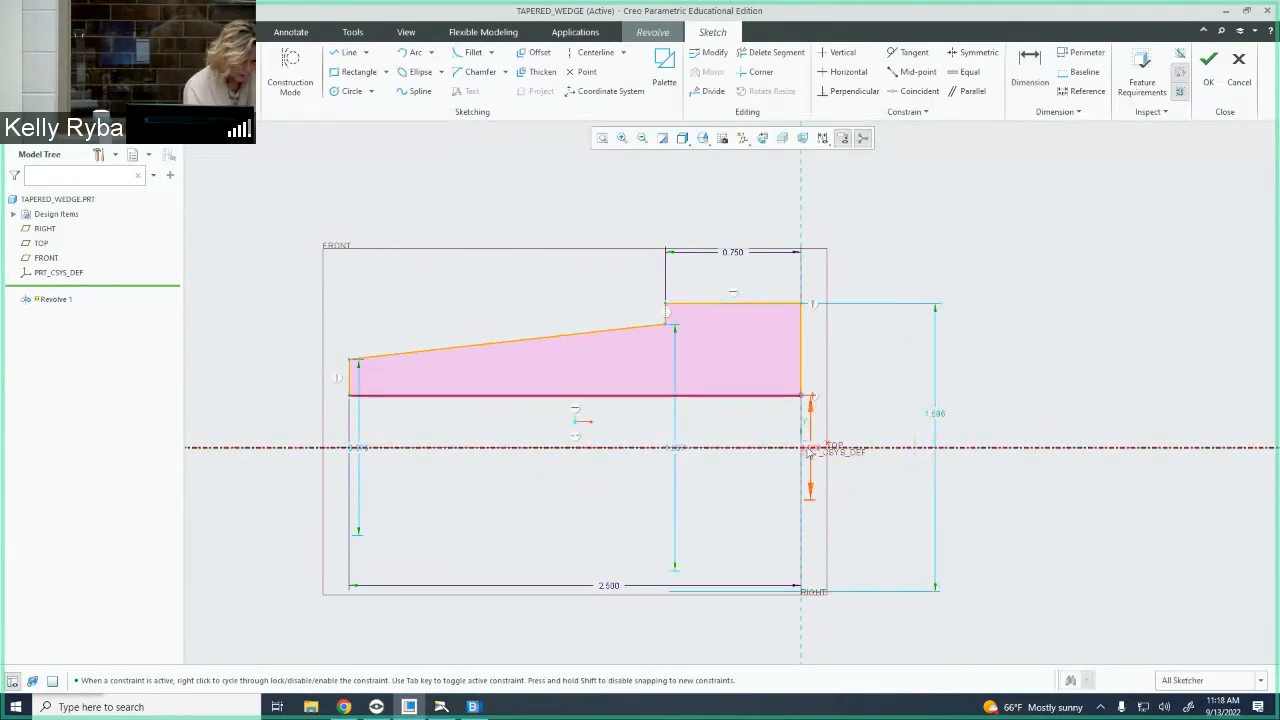
drag(811, 450, 889, 438)
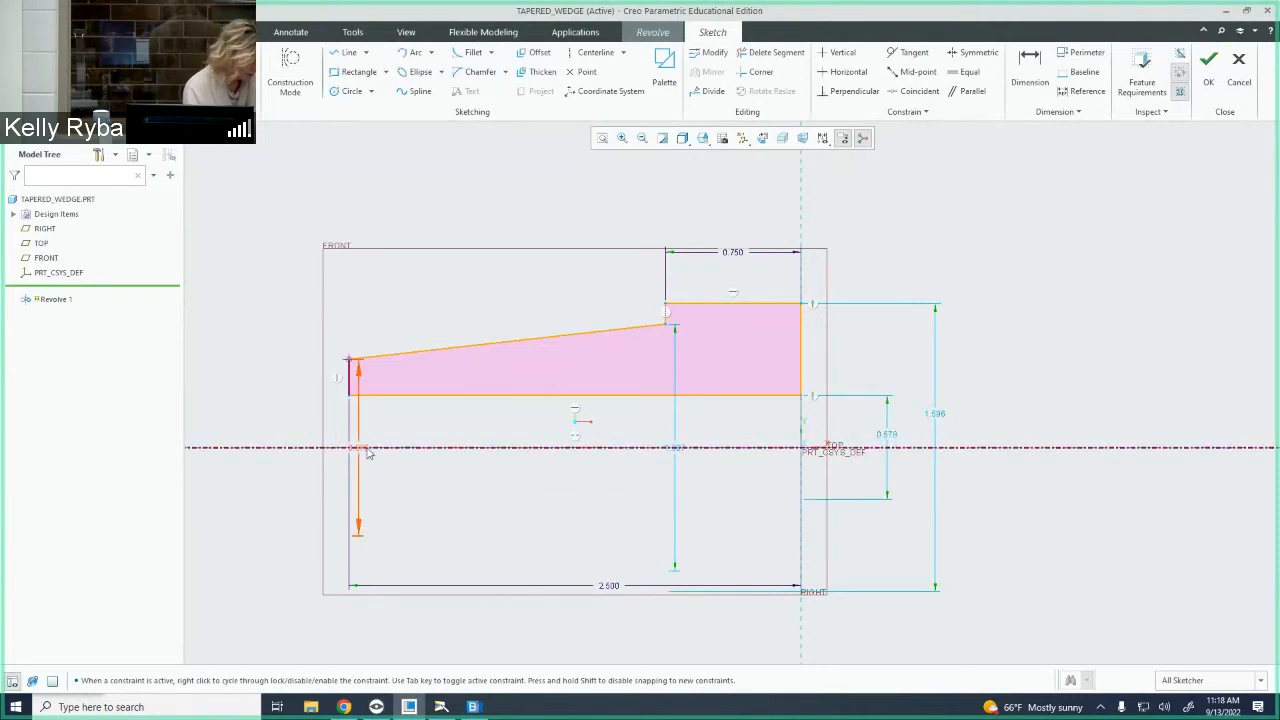
drag(360, 448, 272, 434)
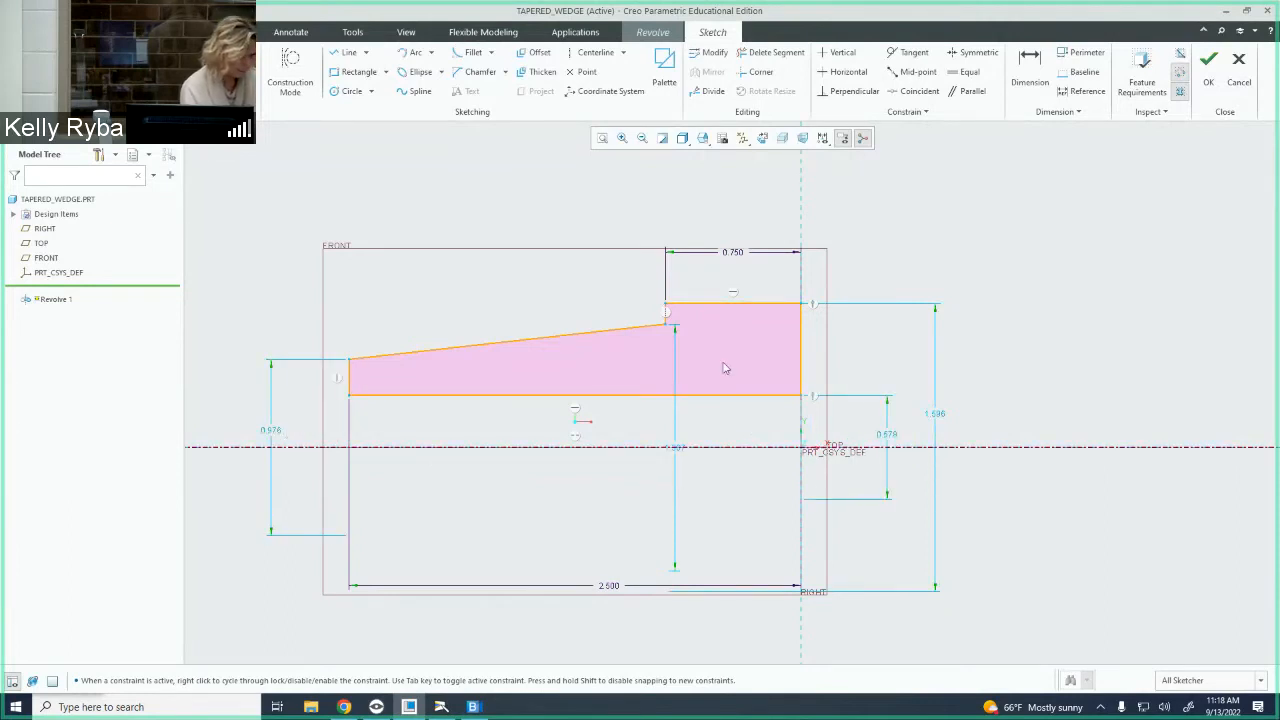
mouse_move(676, 447)
mouse_down()
mouse_move(743, 450)
mouse_move(768, 443)
mouse_move(763, 426)
mouse_move(918, 420)
mouse_move(911, 432)
mouse_up()
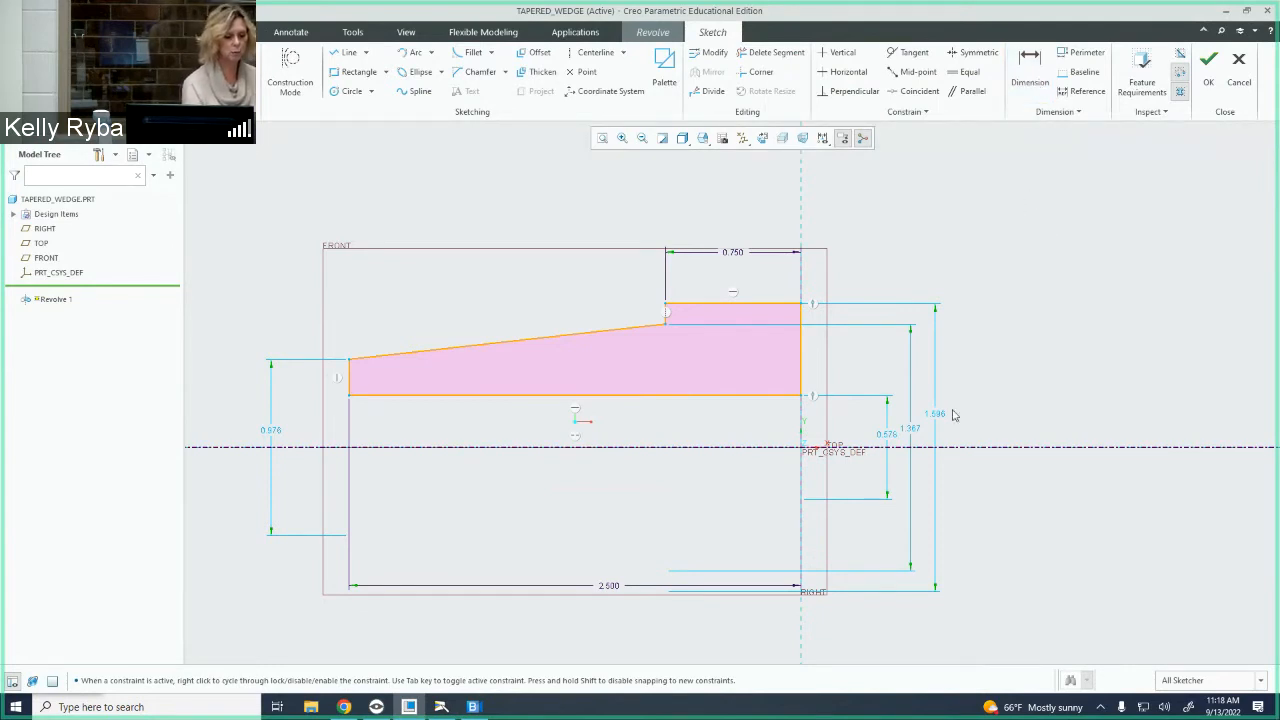
click(1046, 68)
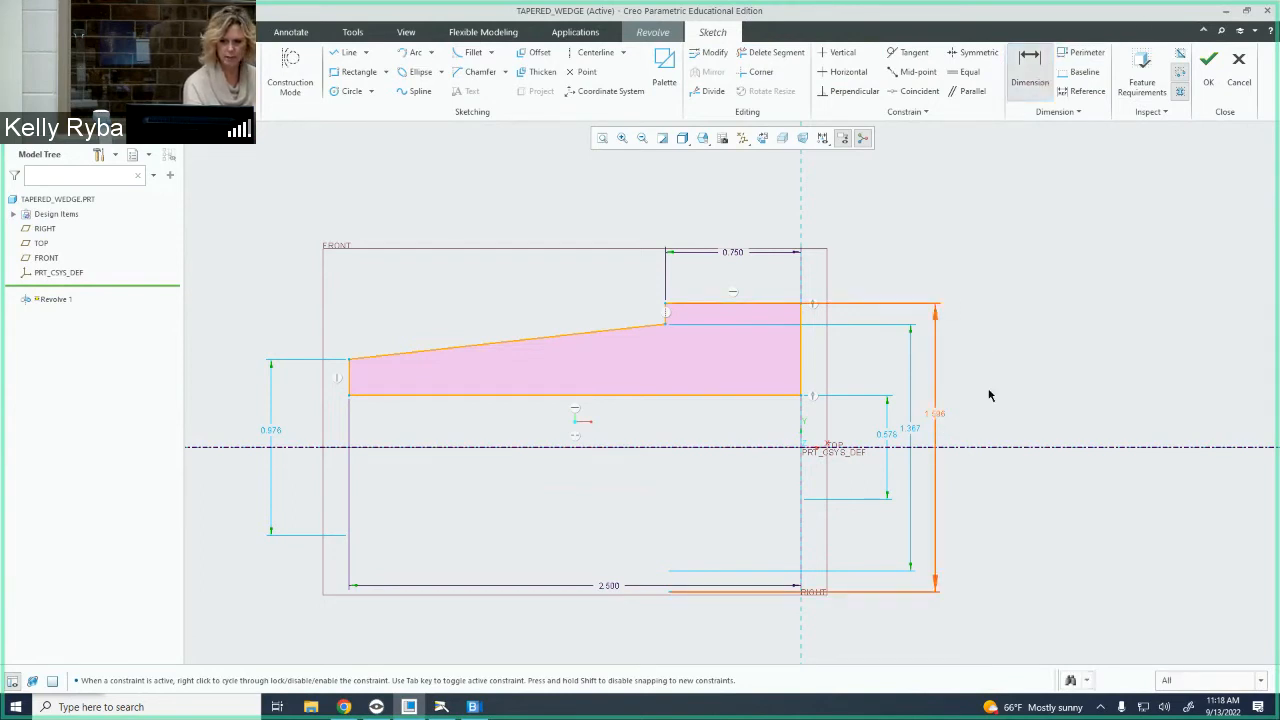
middle_click(1047, 254)
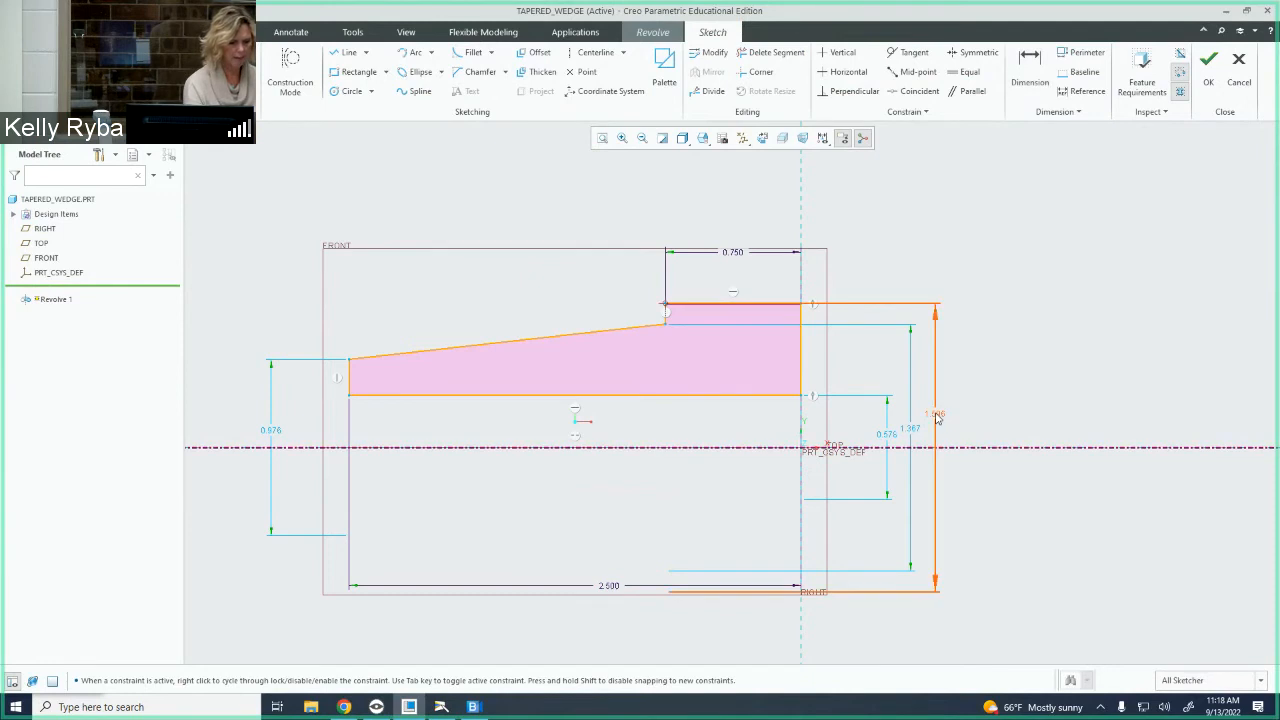
mouse_move(936, 415)
mouse_down()
mouse_move(991, 384)
mouse_move(948, 386)
mouse_move(948, 398)
mouse_up()
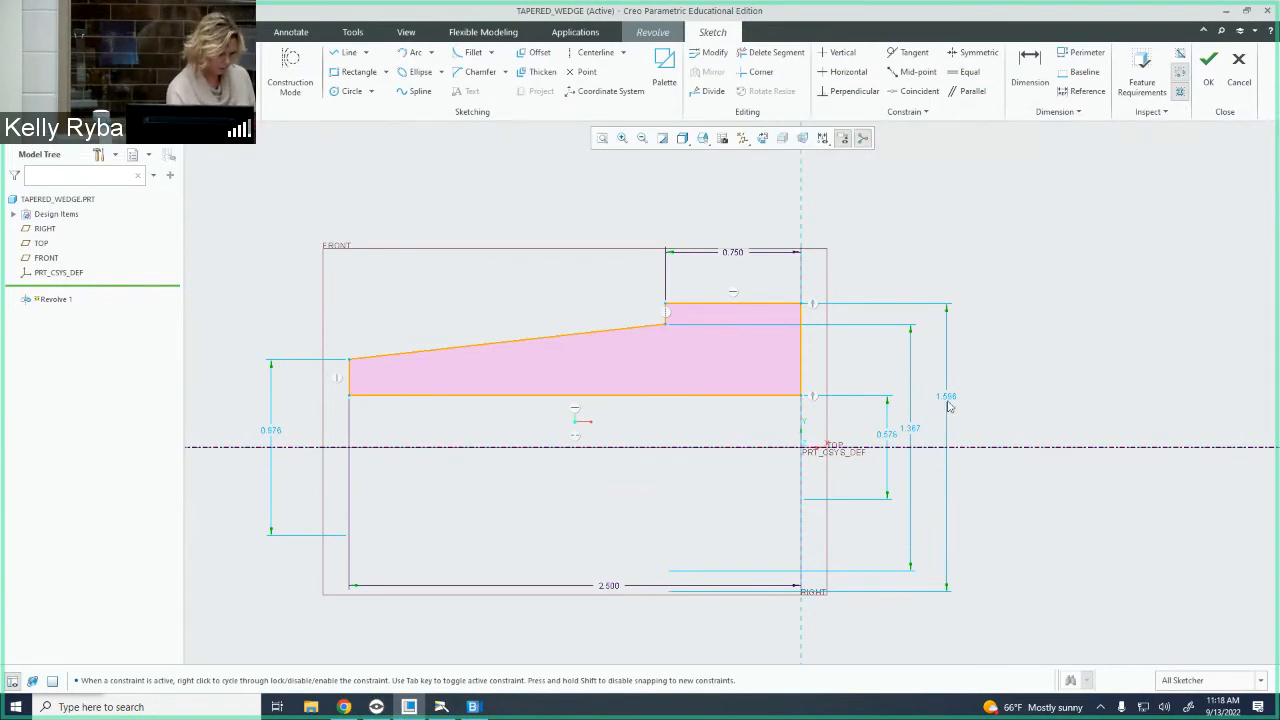
Set the largest outer diameter to 1.5 and the diameter at the wide end of the taper to 1.25
click(947, 400)
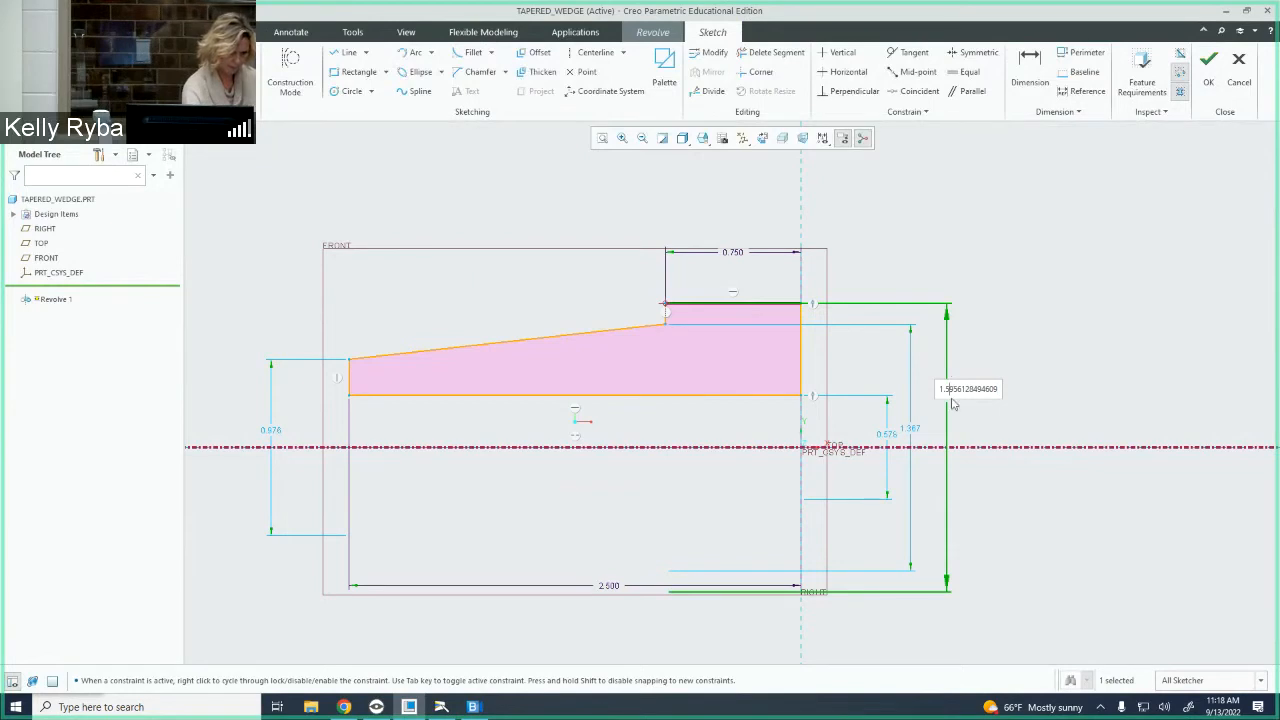
drag(941, 388, 1023, 399)
text(1.5)
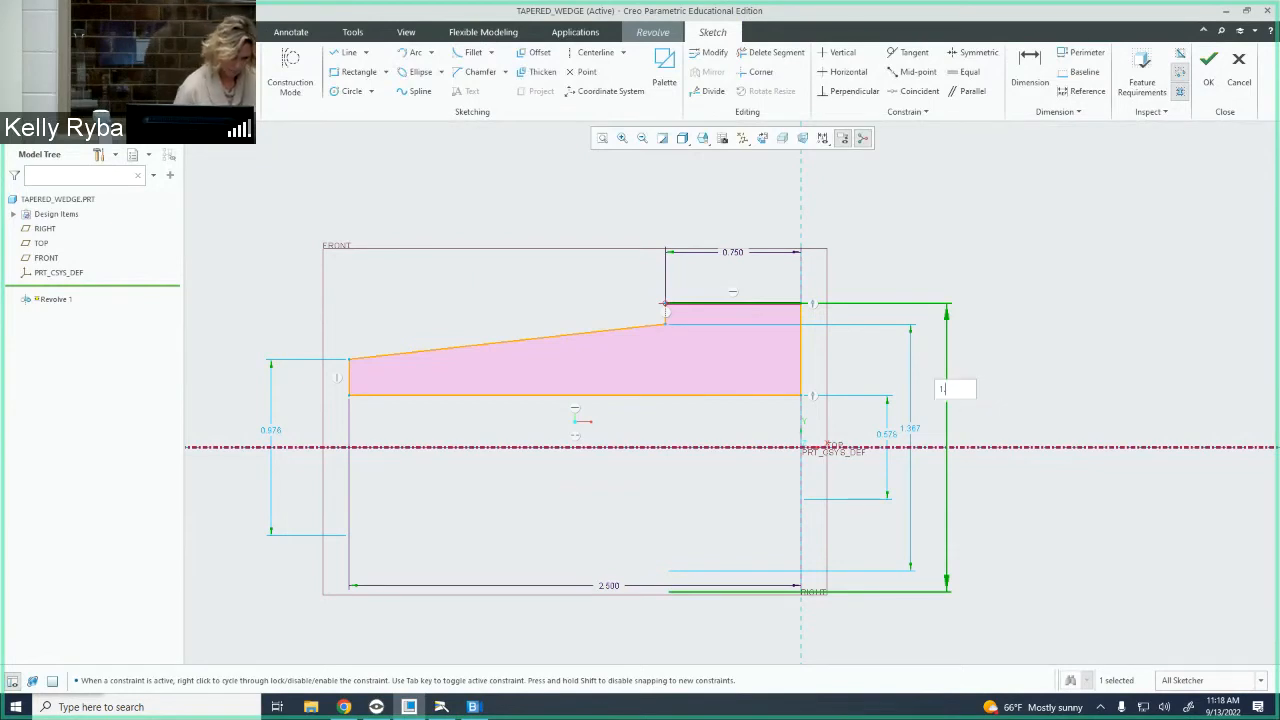
key(Return)
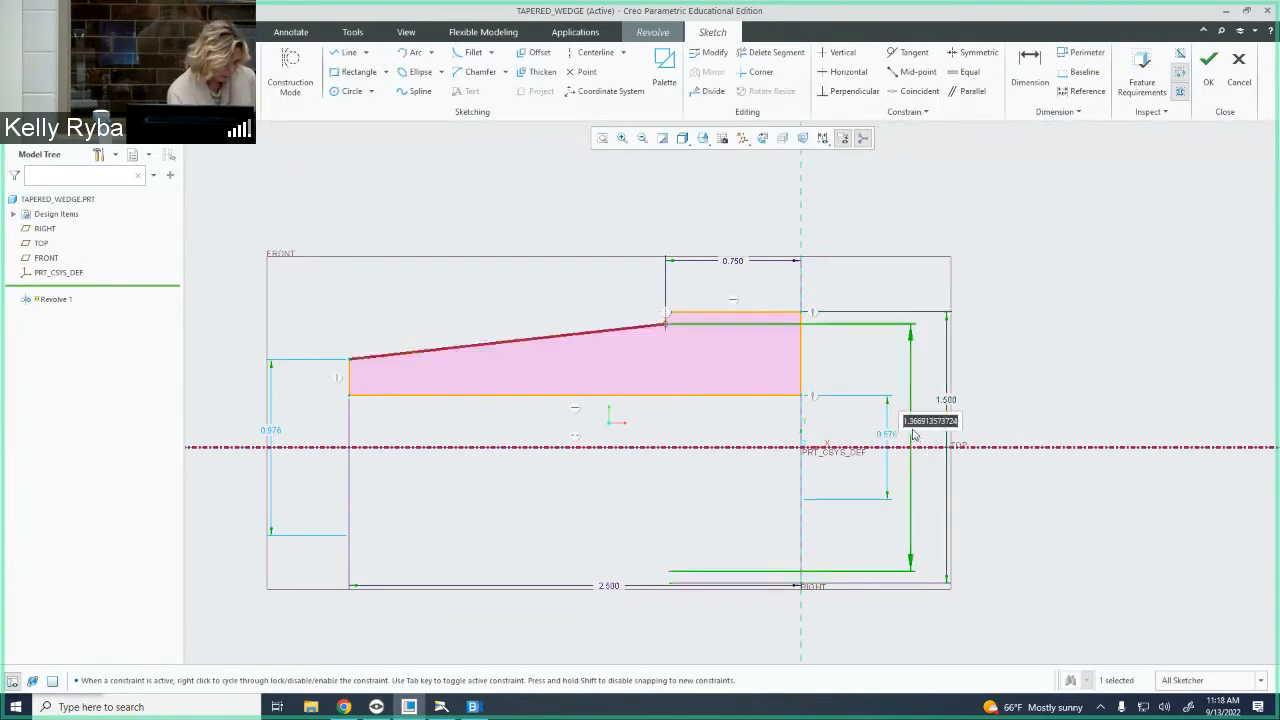
text(1)
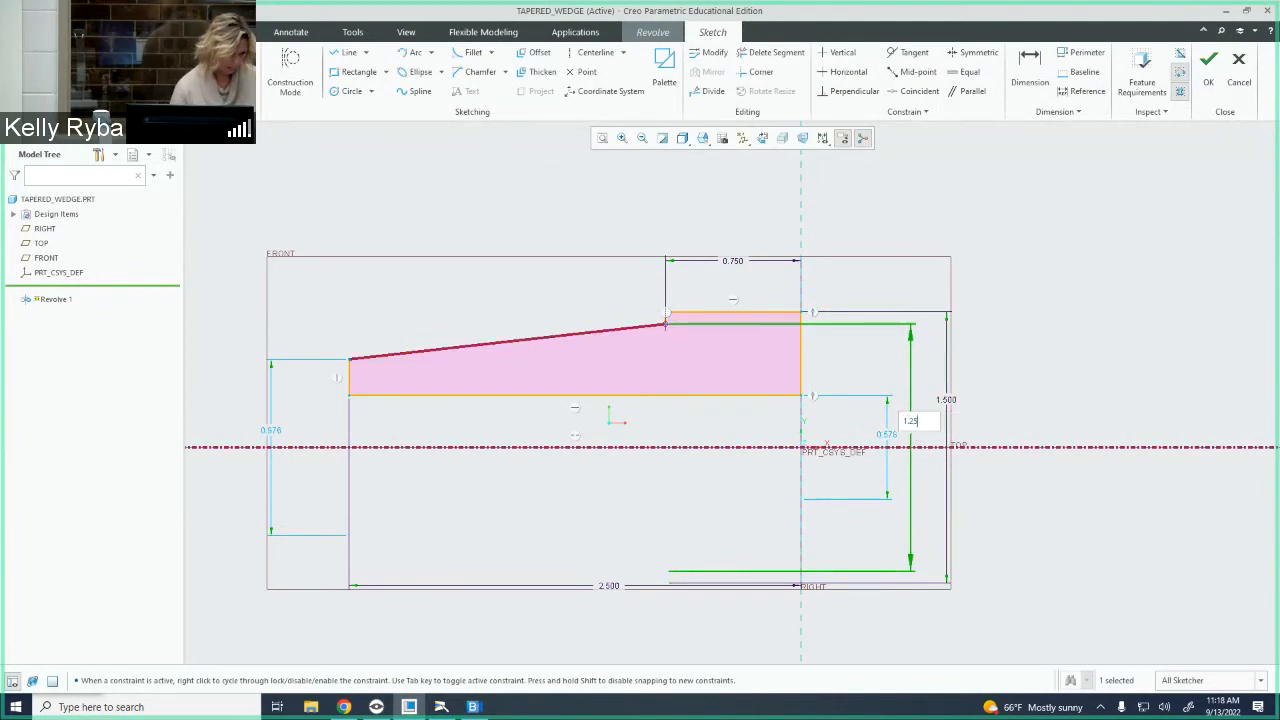
text(.25)
key(Return)
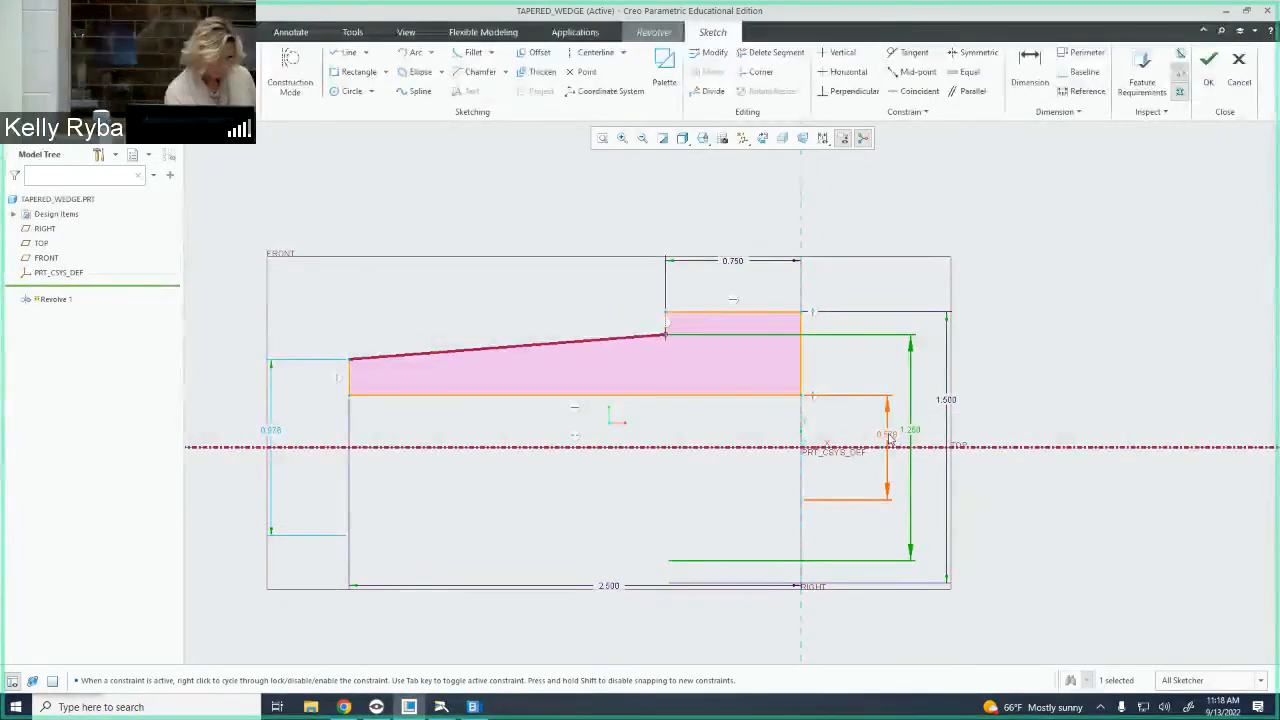
Set the bore diameter of the profile to 0.5
double_click(888, 436)
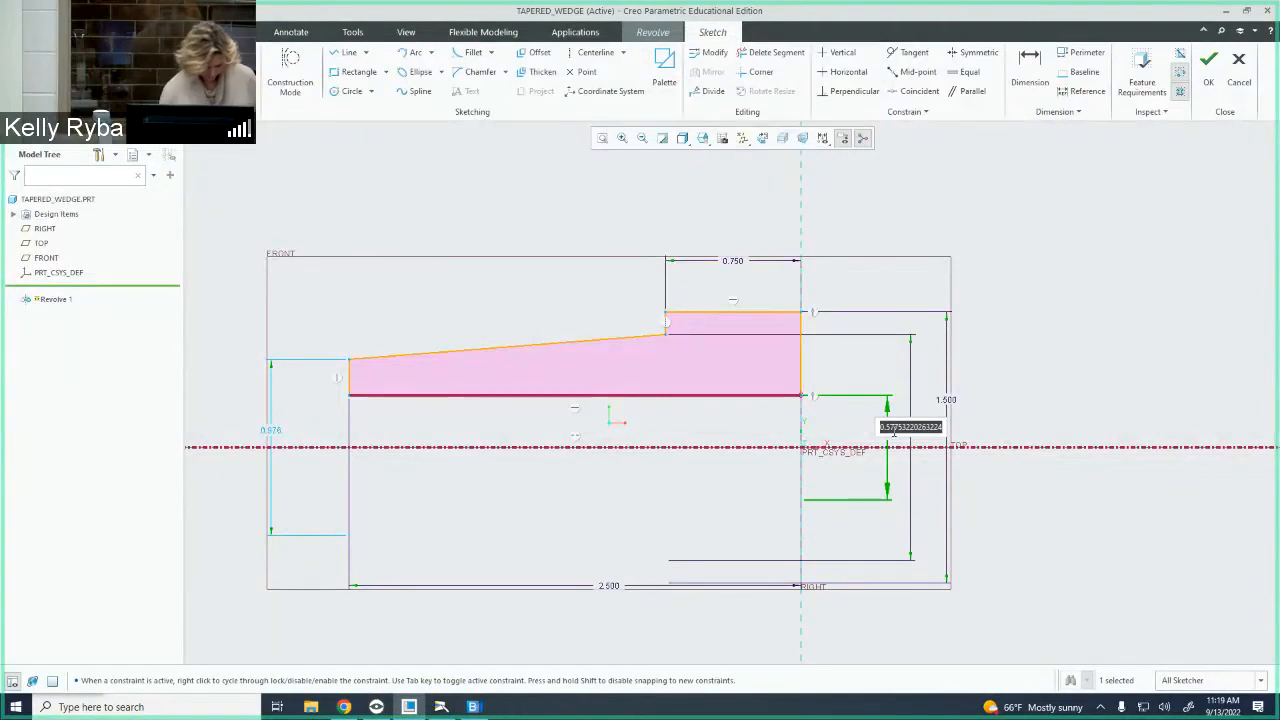
text(.5)
key(Return)
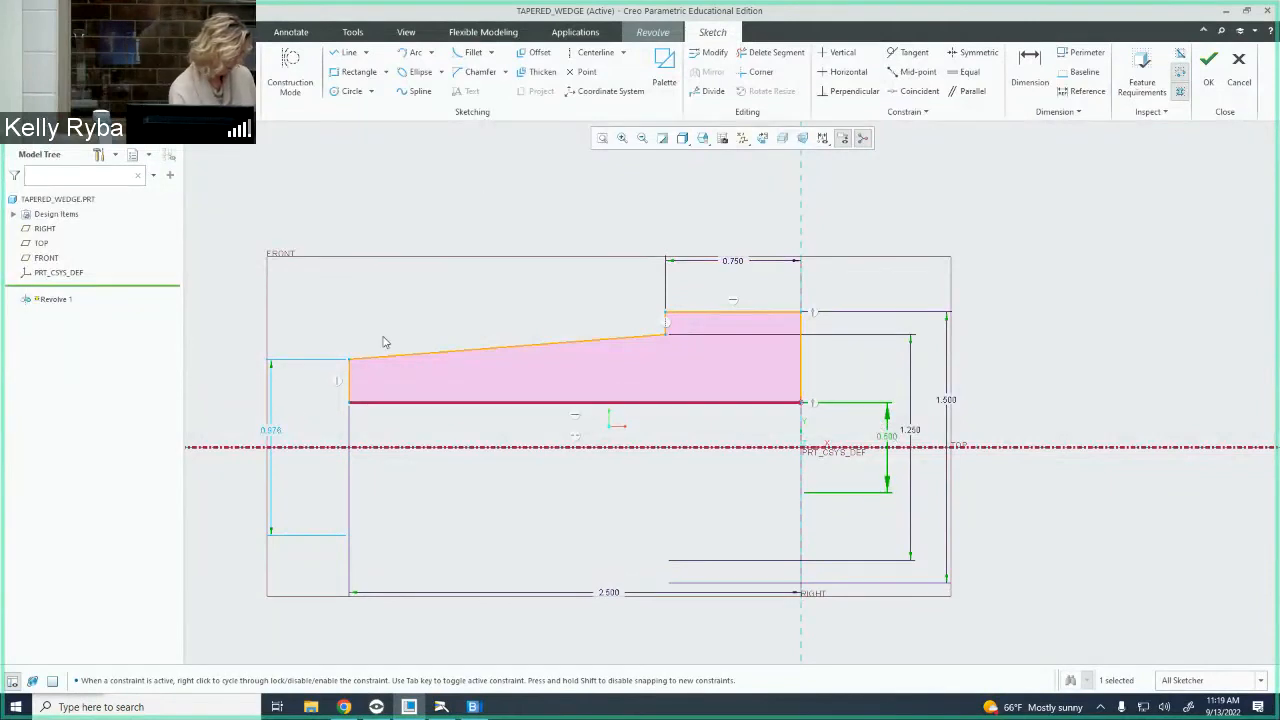
double_click(274, 430)
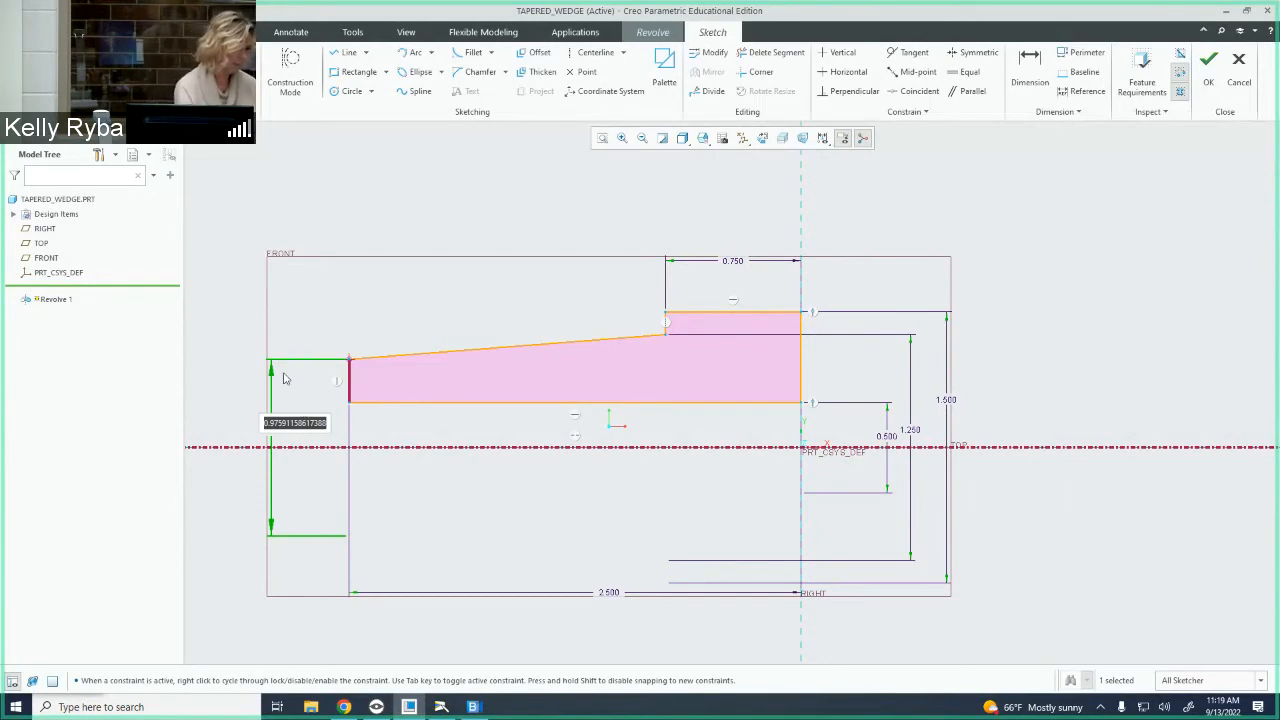
click(298, 392)
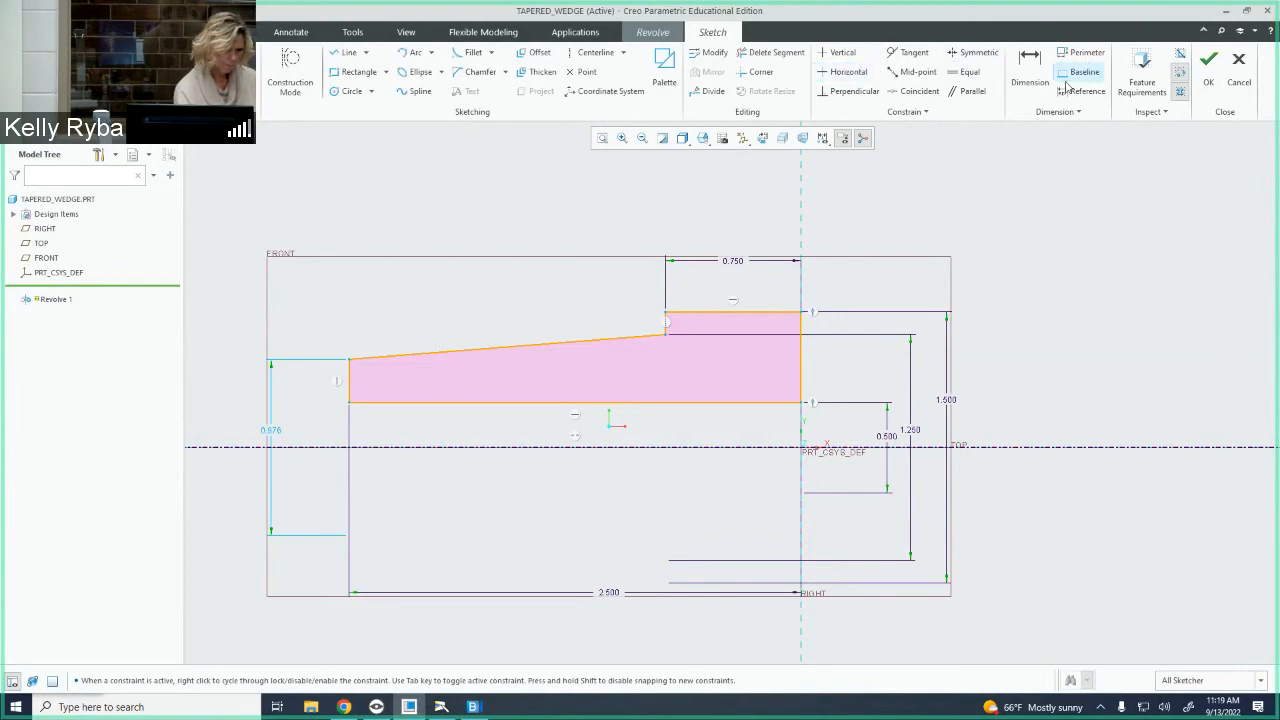
Dimension the angle between the tapered edge and the horizontal centerline and set it to 8 degrees
click(1030, 70)
click(501, 348)
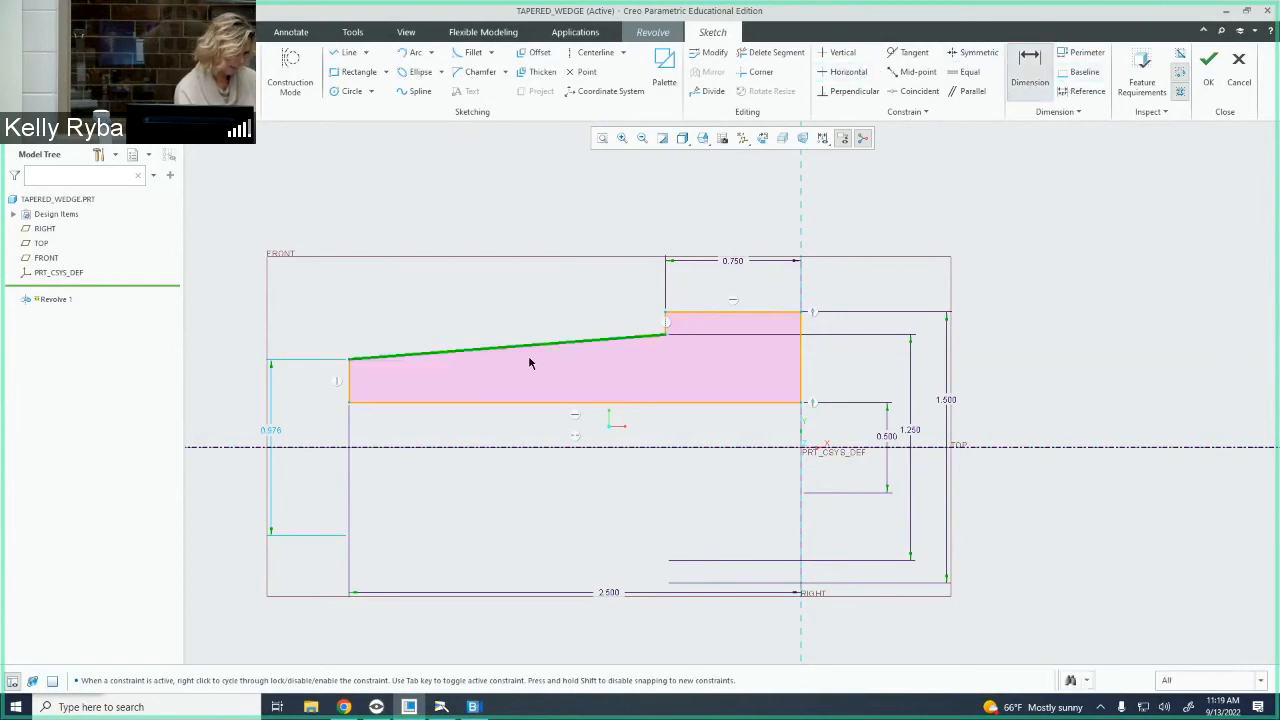
click(518, 450)
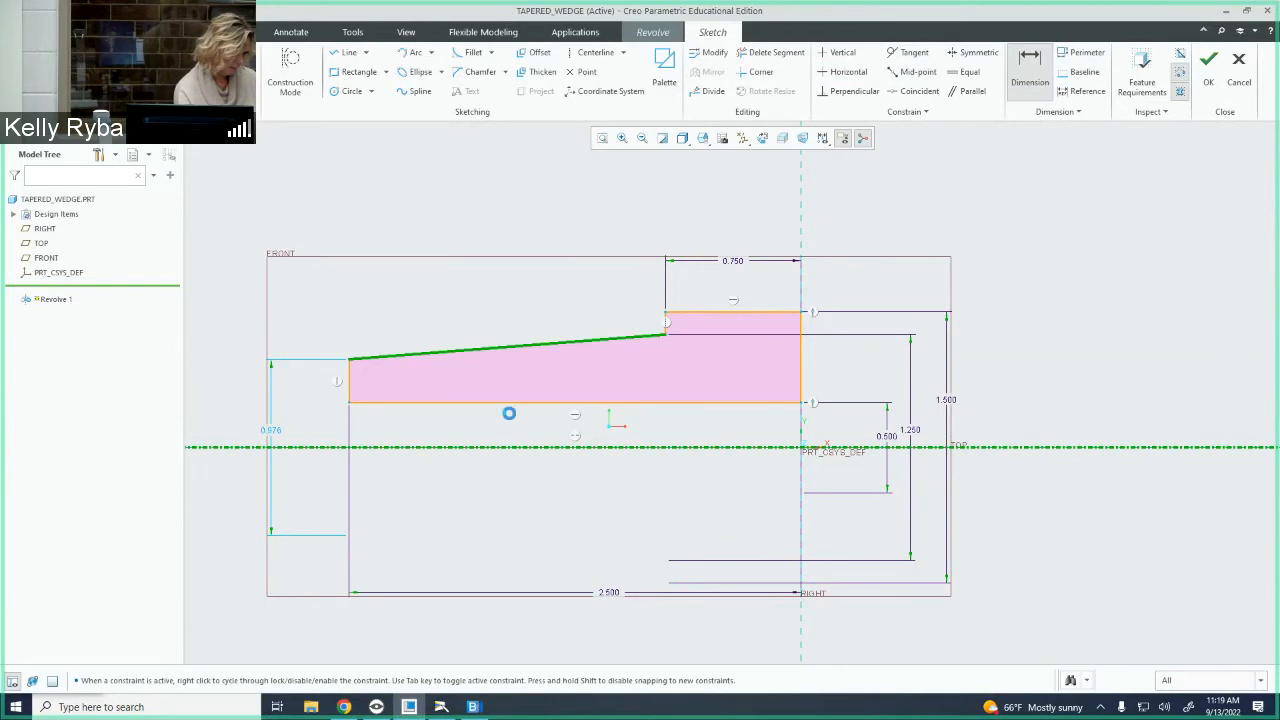
middle_click(509, 413)
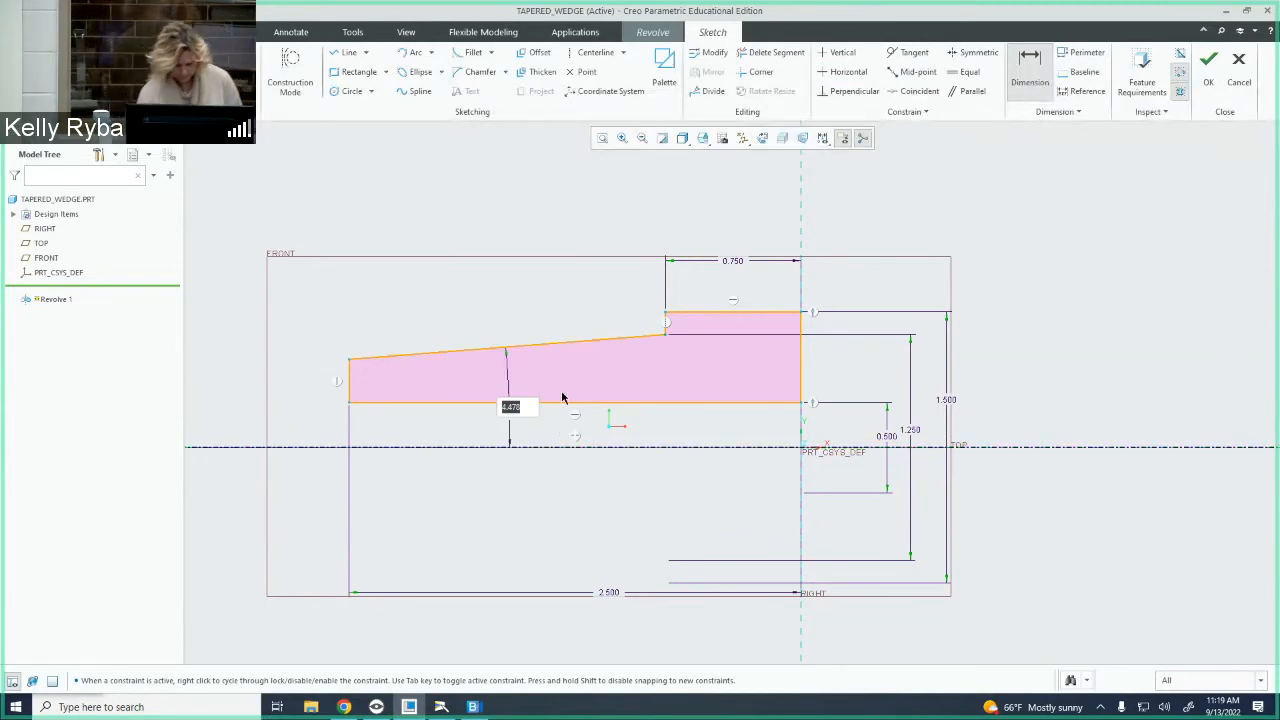
text(8)
key(Return)
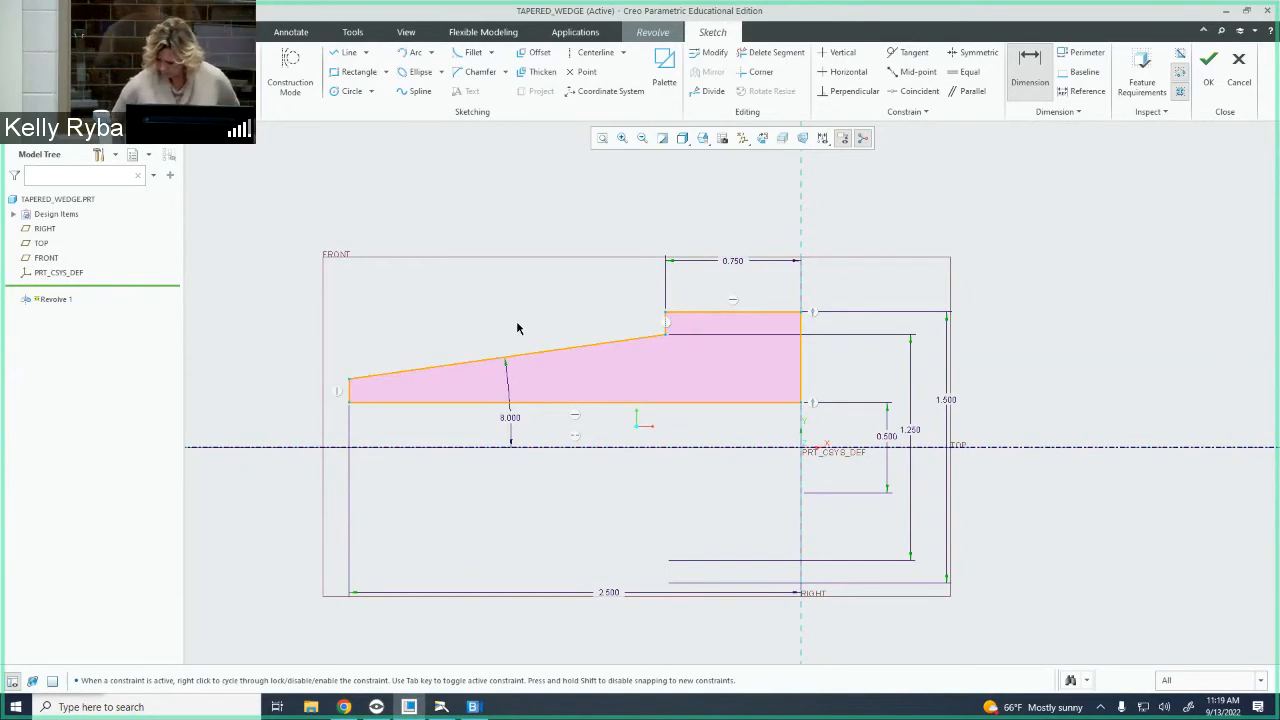
Recheck the drawing in the document camera viewer and check the sketch against the revolve feature's requirements
click(441, 707)
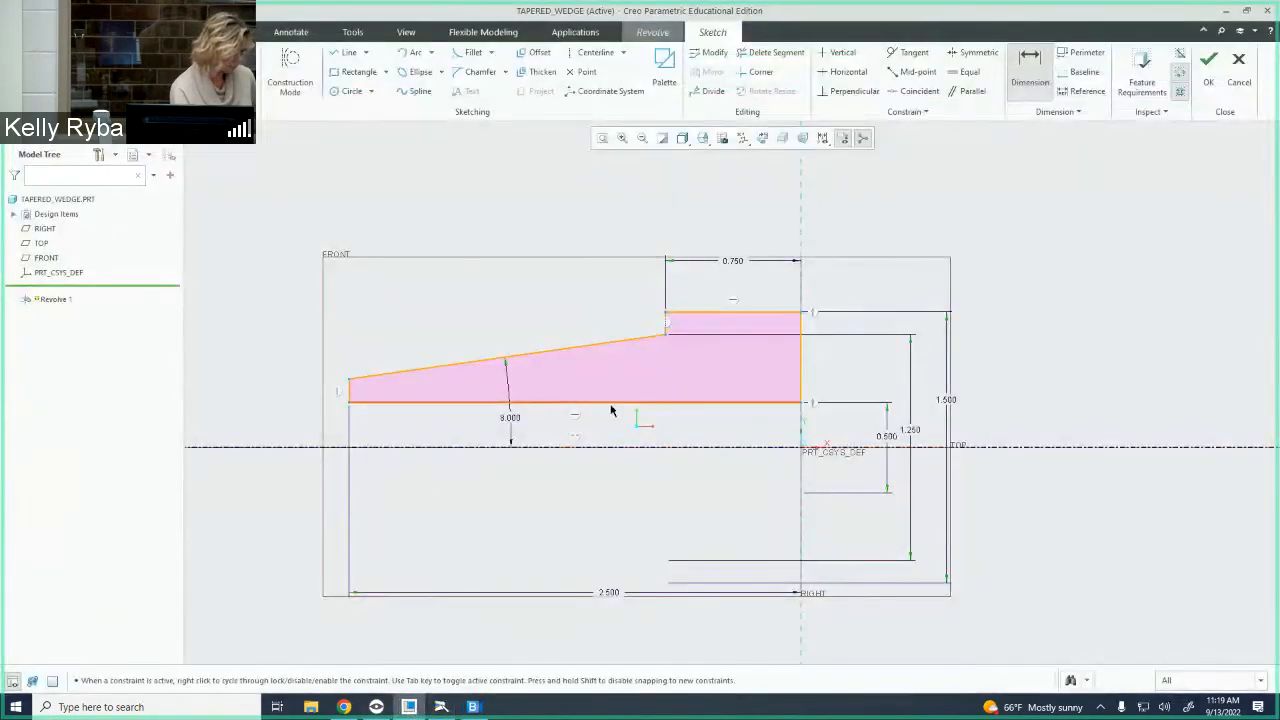
click(1135, 95)
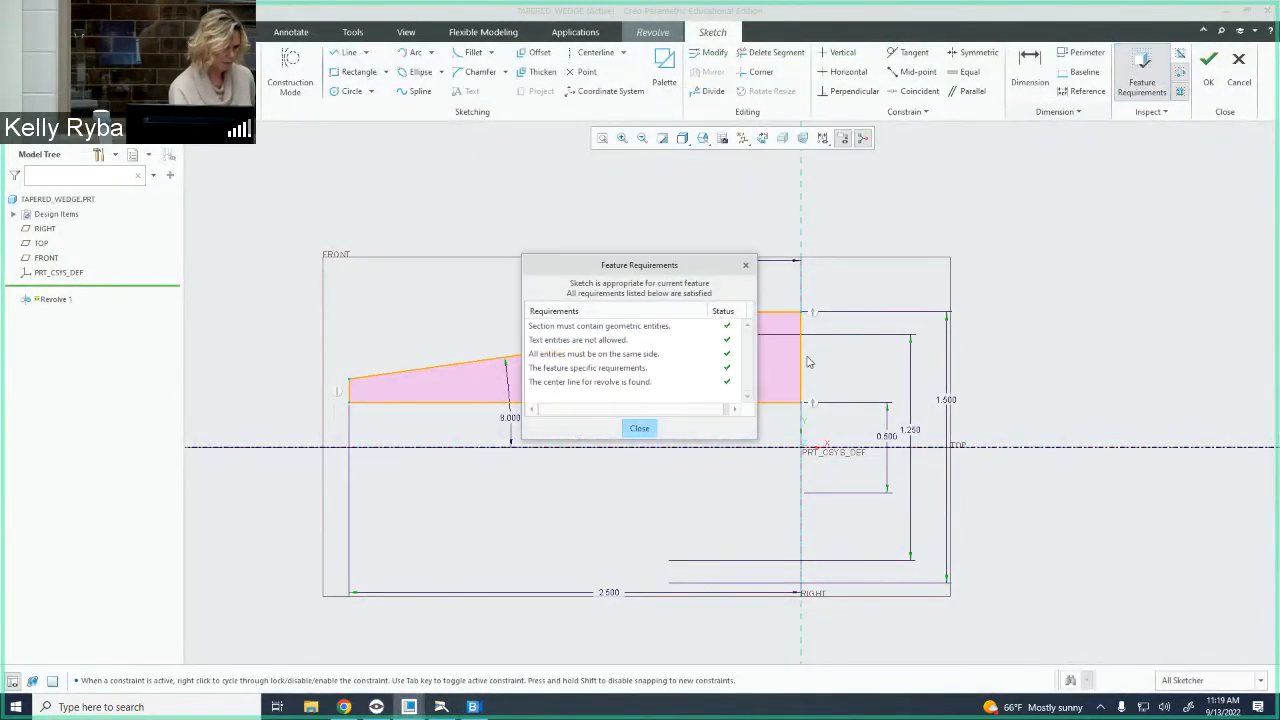
click(640, 430)
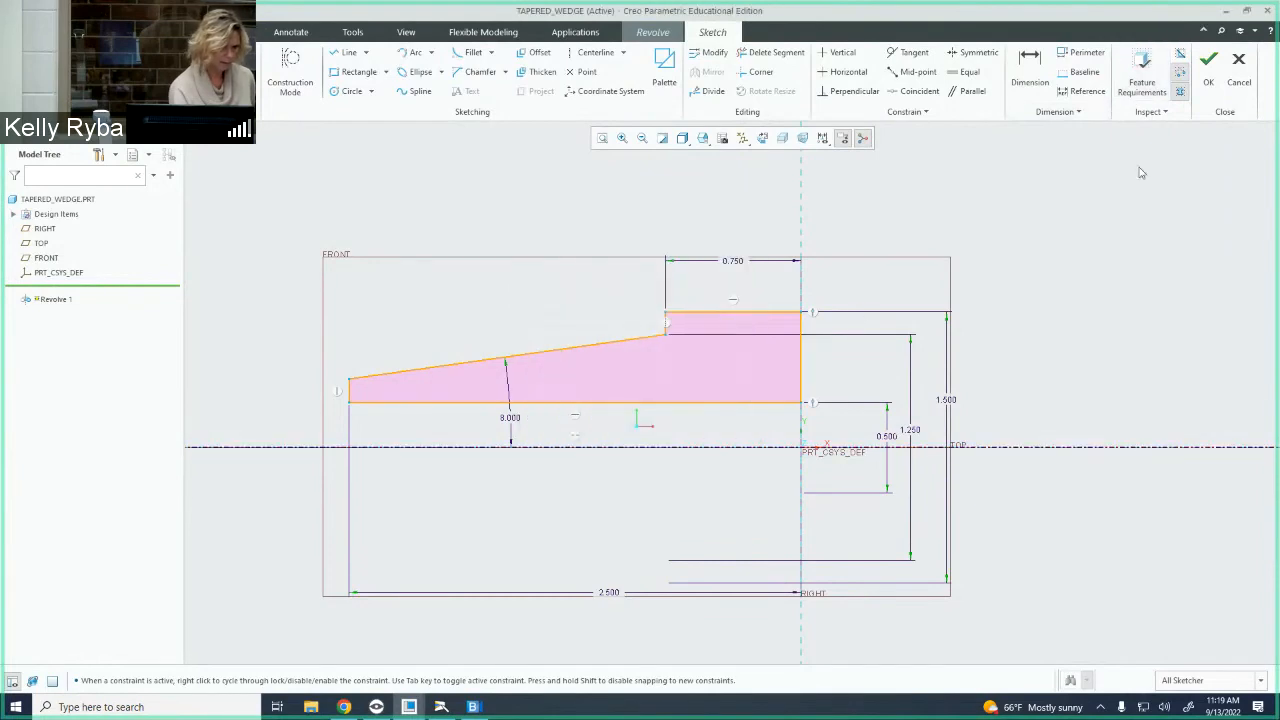
Accept the sketch and complete the 360-degree revolve about the internal centerline
click(1208, 68)
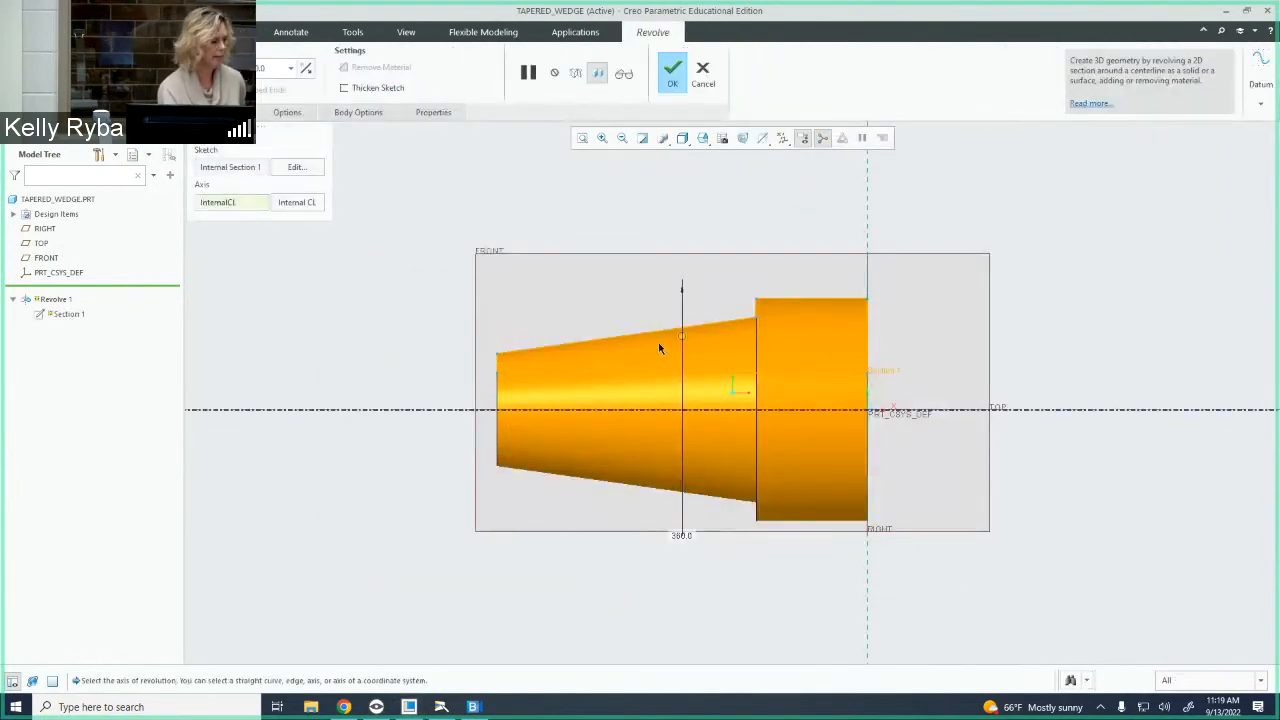
mouse_move(657, 331)
middle_down()
mouse_move(746, 289)
mouse_move(631, 306)
mouse_move(606, 326)
mouse_move(703, 364)
middle_up()
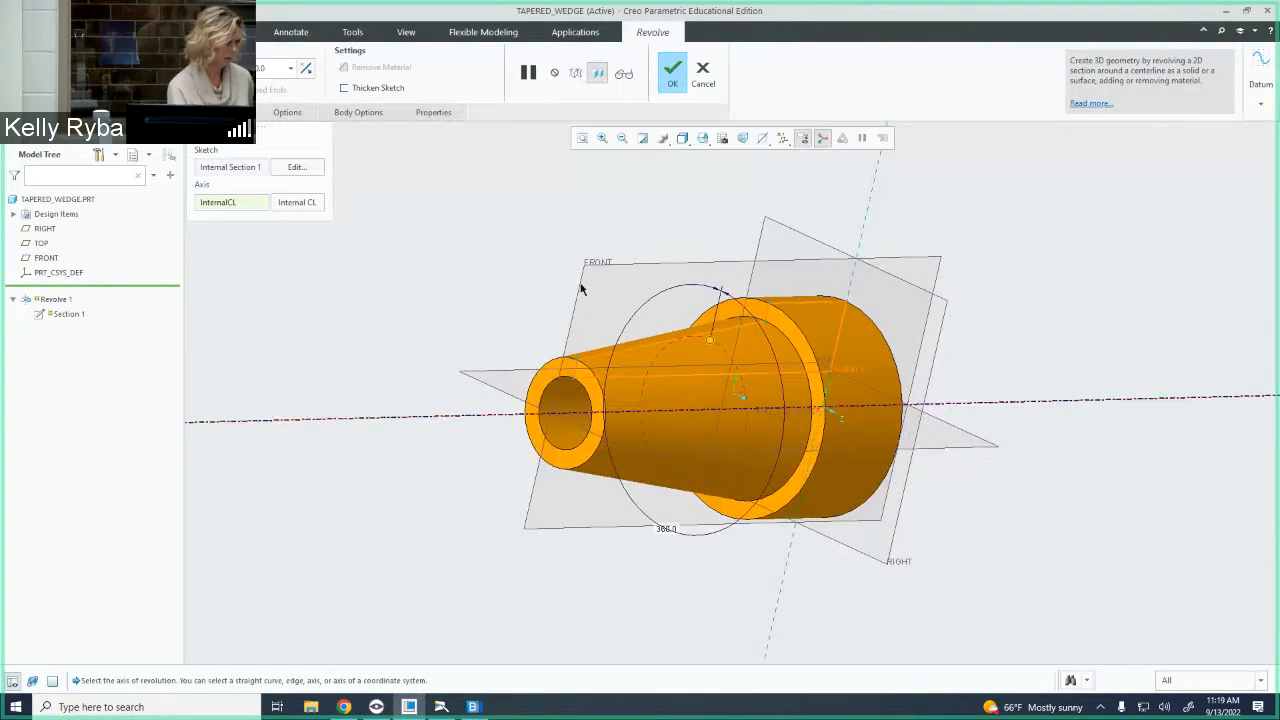
click(673, 72)
middle_drag(676, 351, 770, 377)
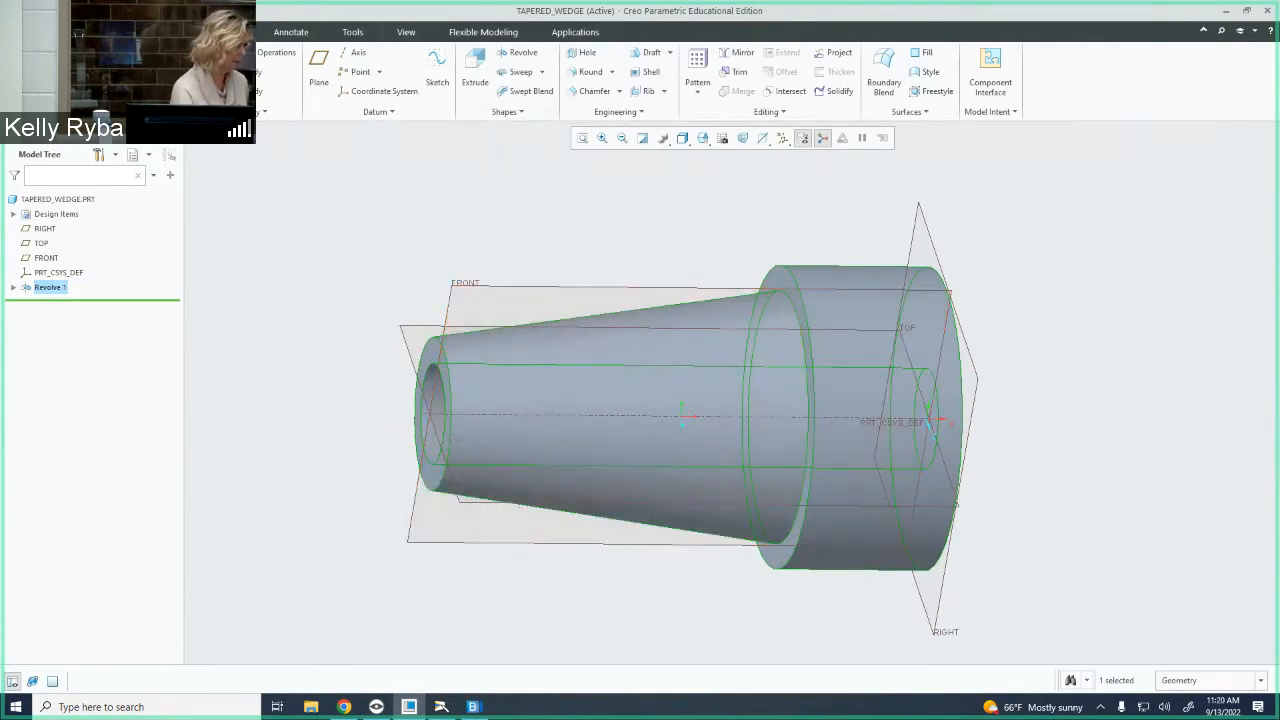
Save the TAPERED_WEDGE.PRT part in the Creo1_2022 folder
click(22, 31)
mouse_move(30, 140)
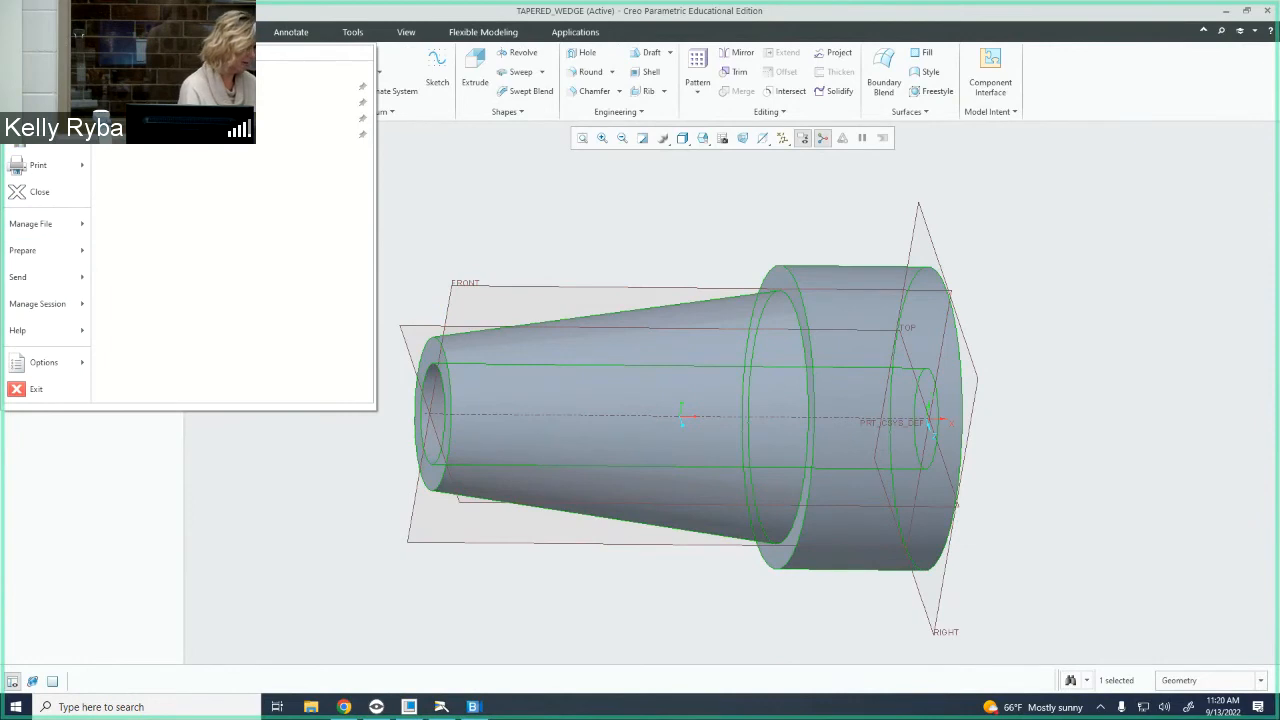
click(30, 112)
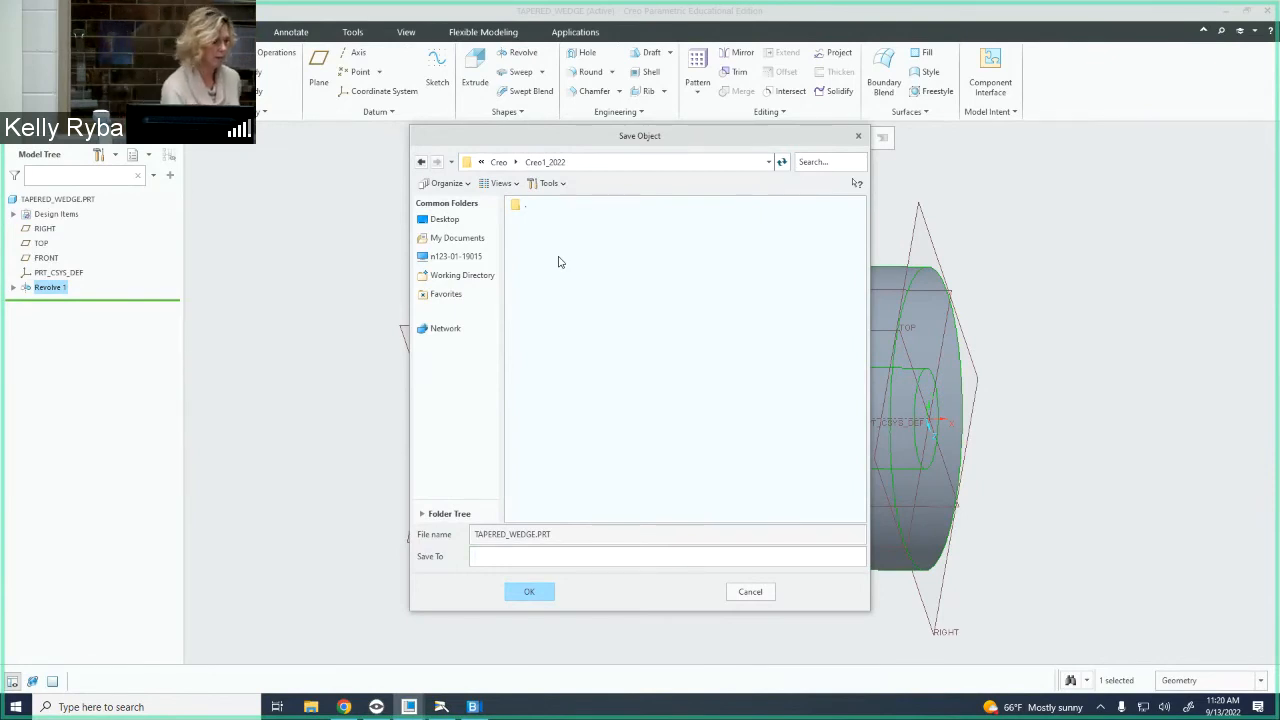
click(532, 591)
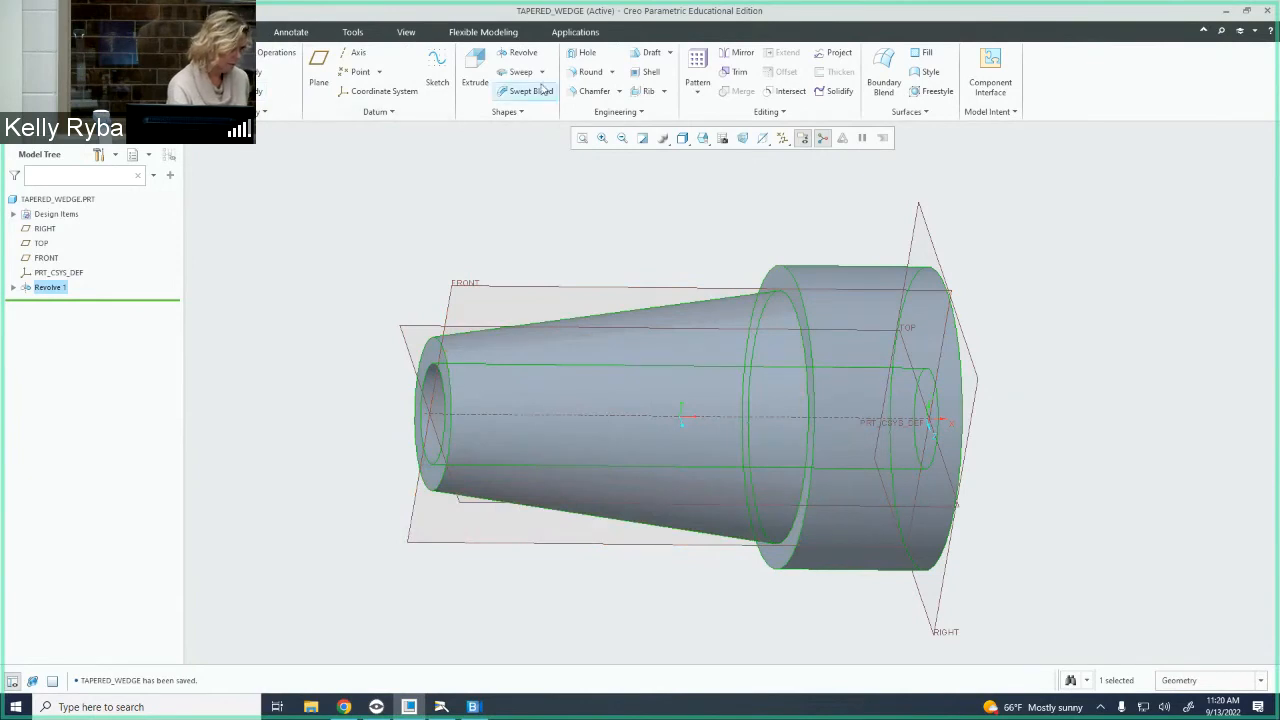
Start an Extrude feature and open an internal sketch on the TOP datum plane
click(482, 90)
mouse_move(715, 264)
middle_down()
mouse_move(723, 240)
mouse_move(731, 251)
mouse_move(607, 273)
middle_up()
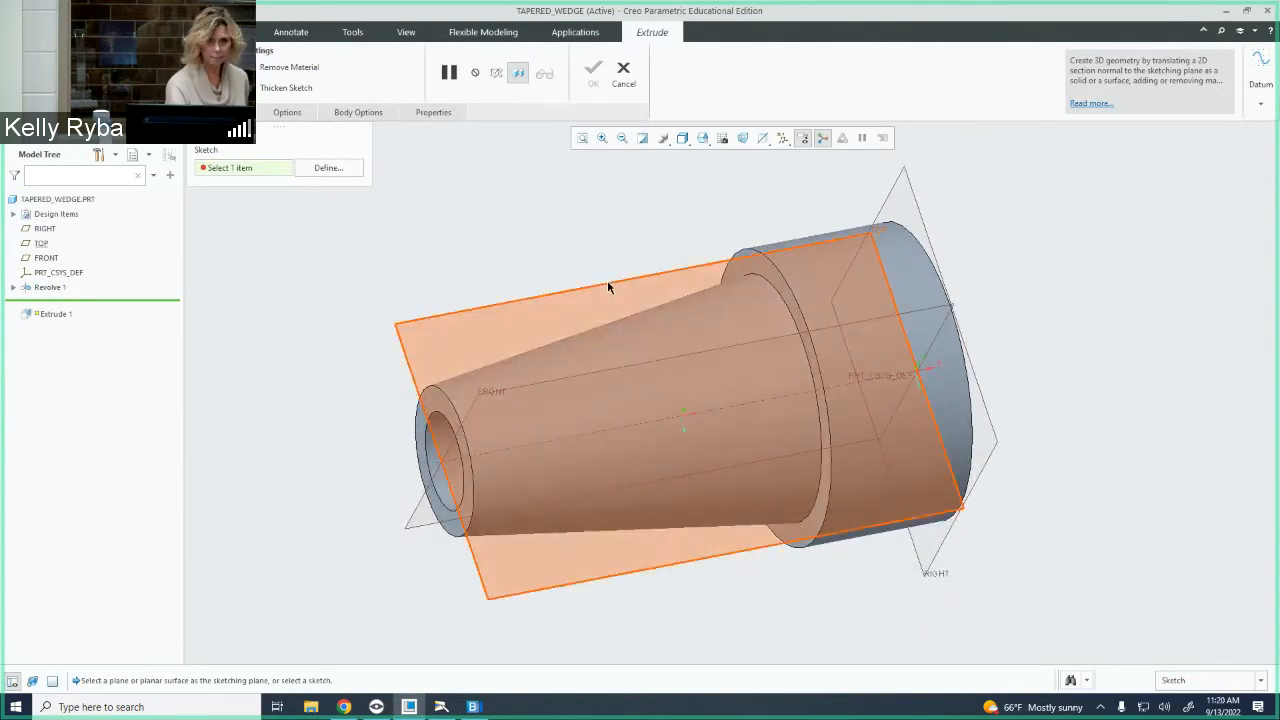
click(322, 165)
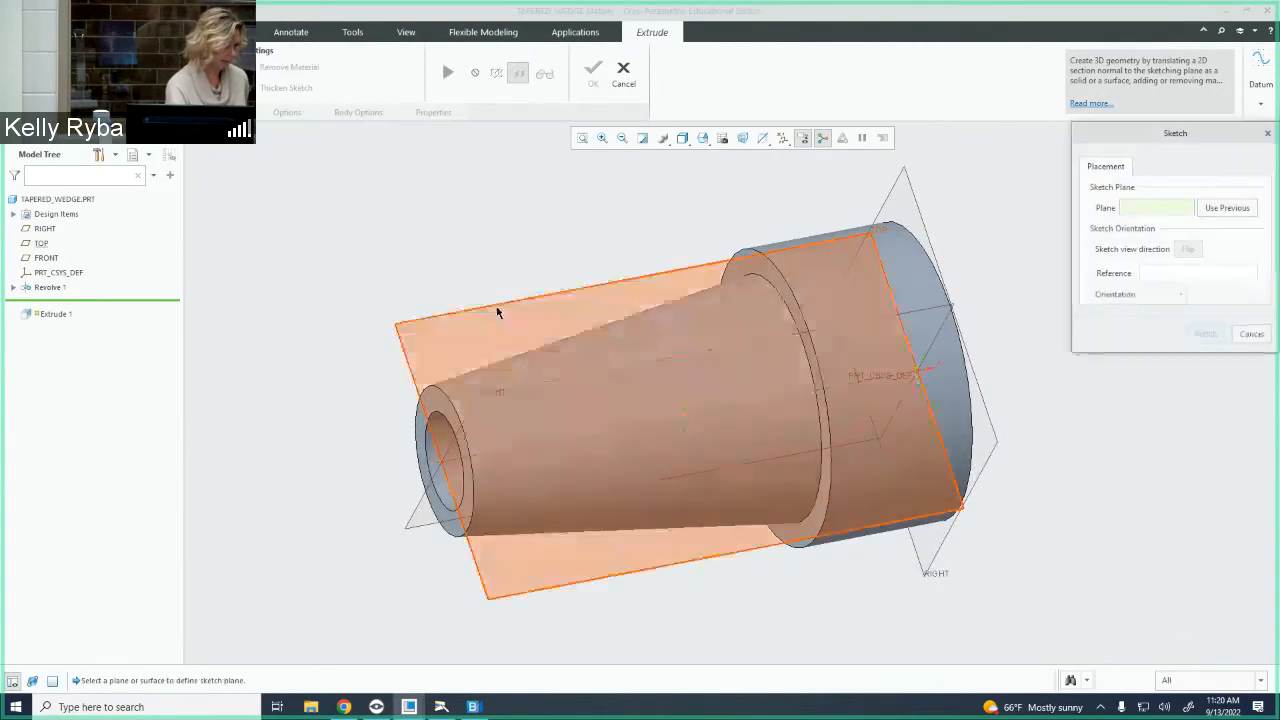
click(497, 313)
click(1205, 333)
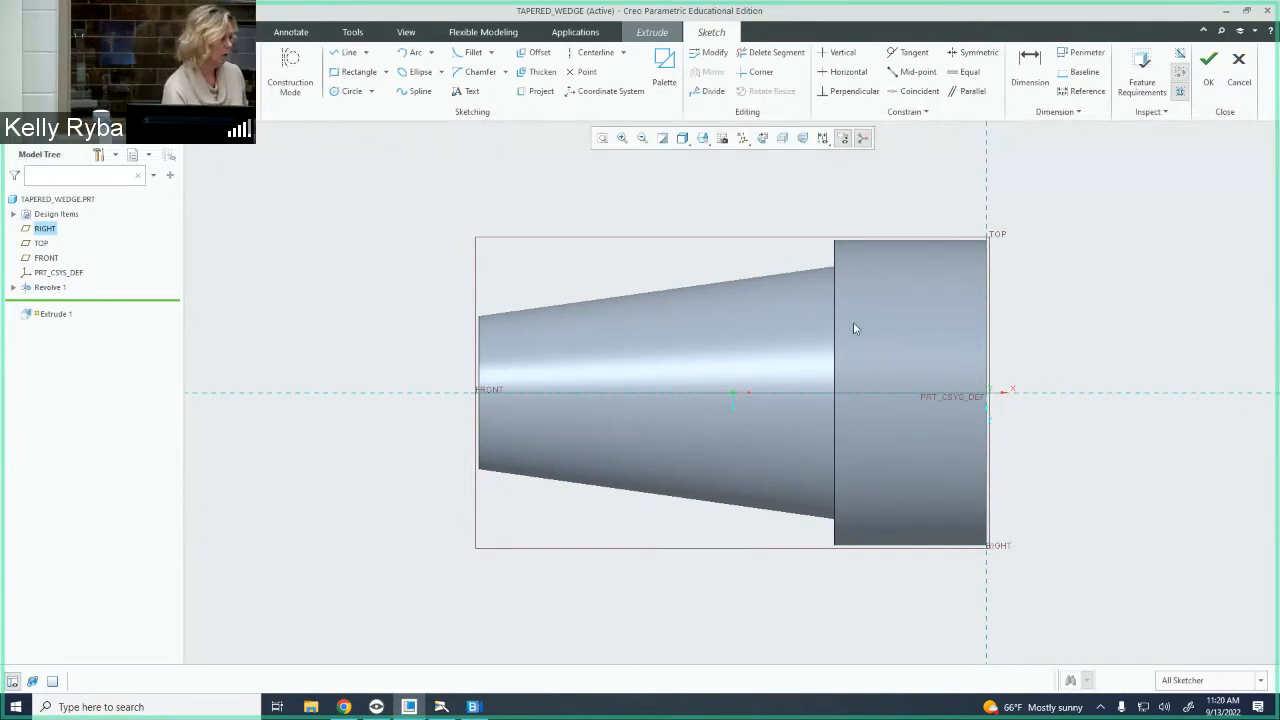
Sketch a circle centred on the horizontal reference within the tapered portion and set its diameter to 0.15
click(350, 91)
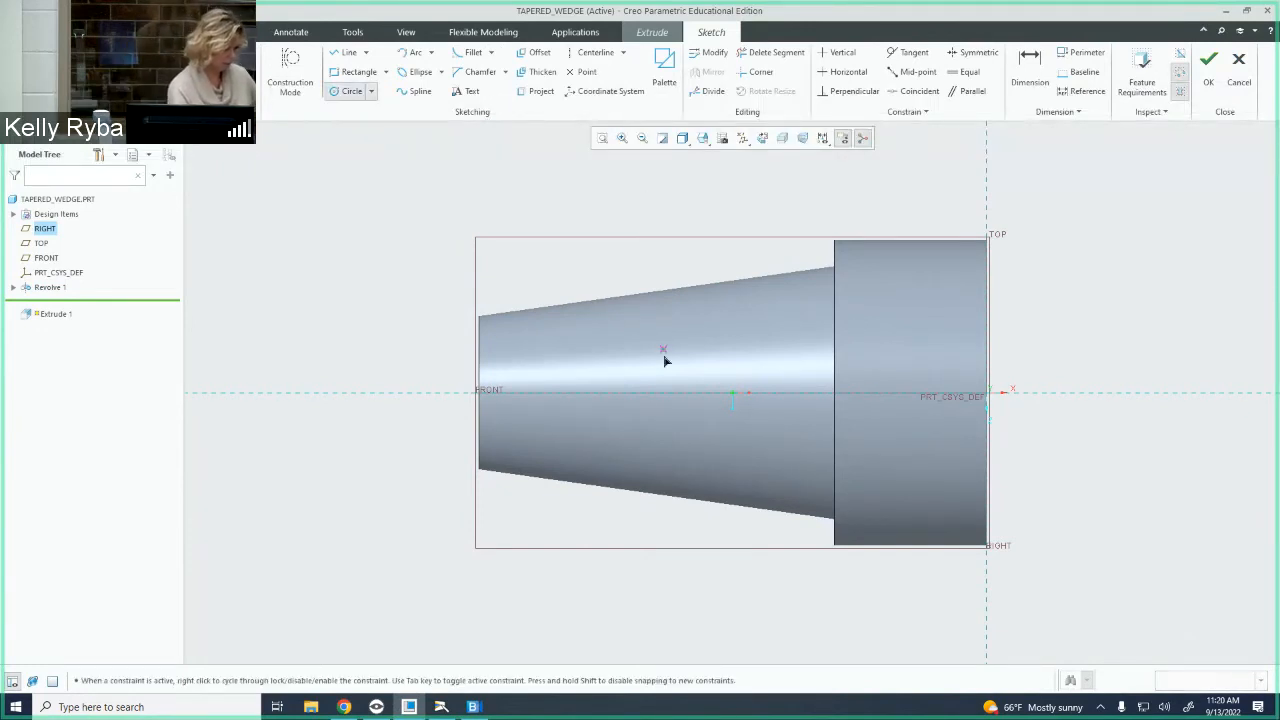
click(667, 392)
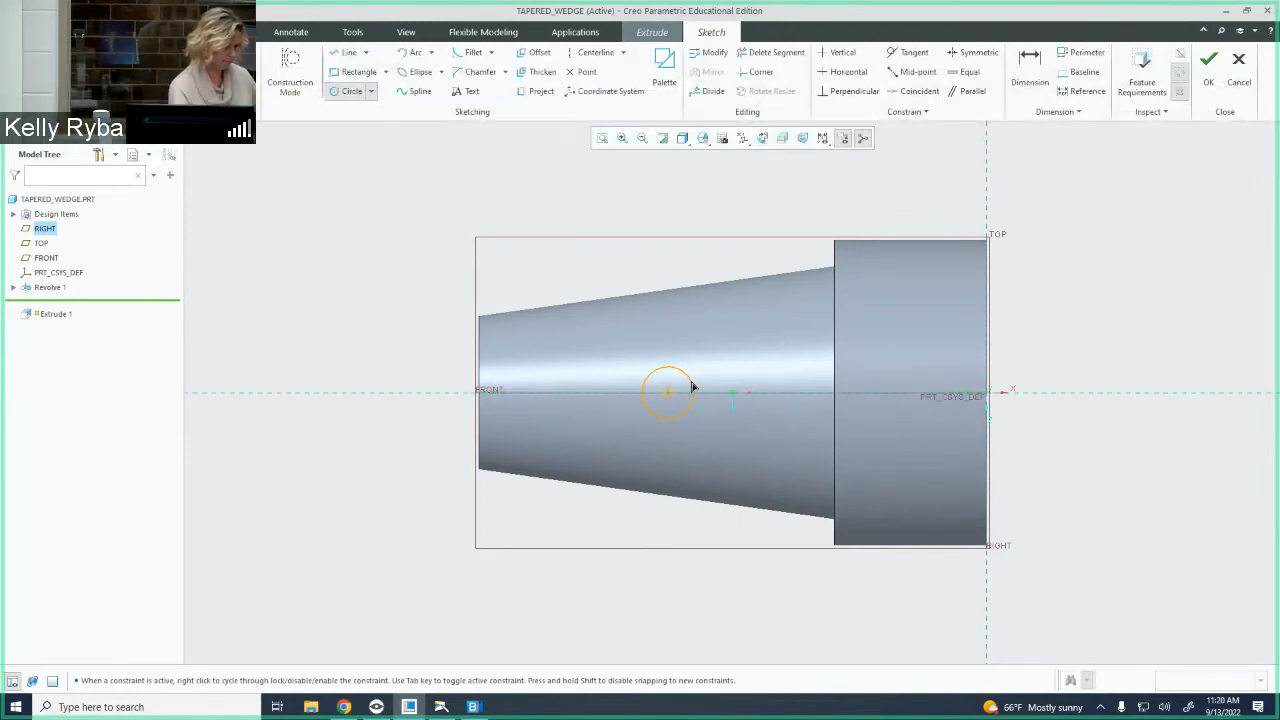
click(693, 387)
middle_click(628, 332)
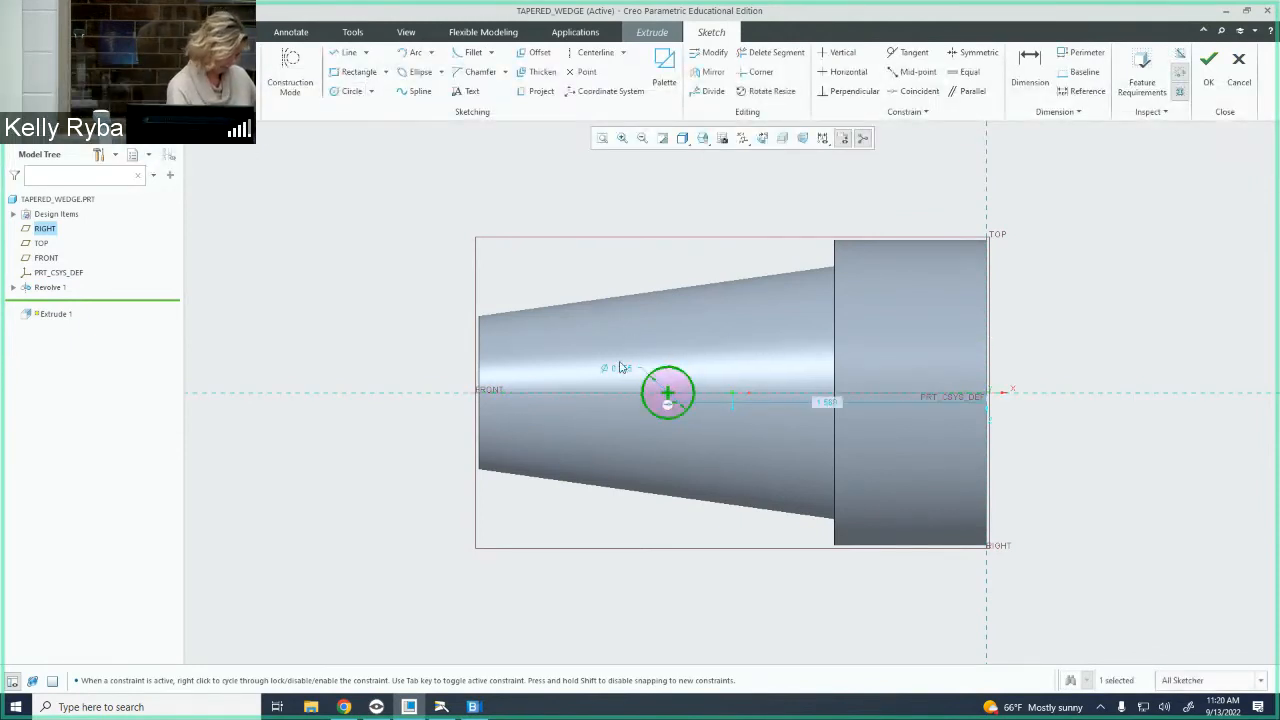
double_click(620, 368)
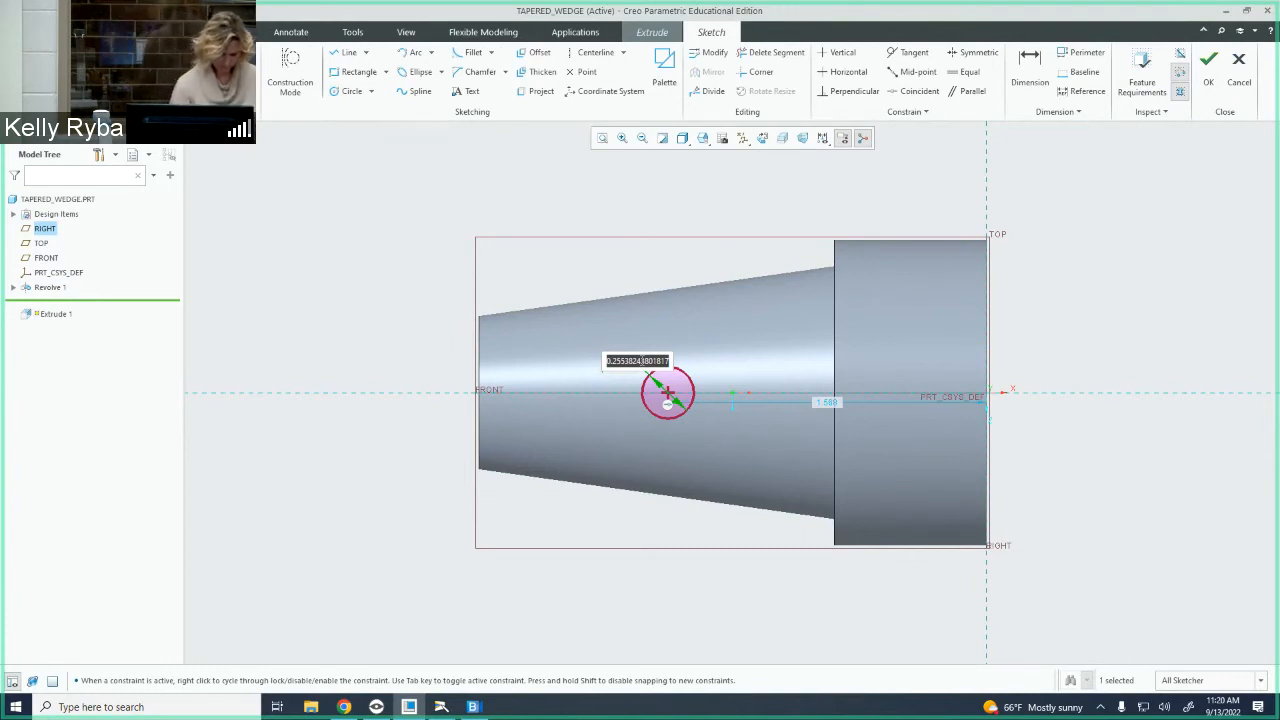
text(.)
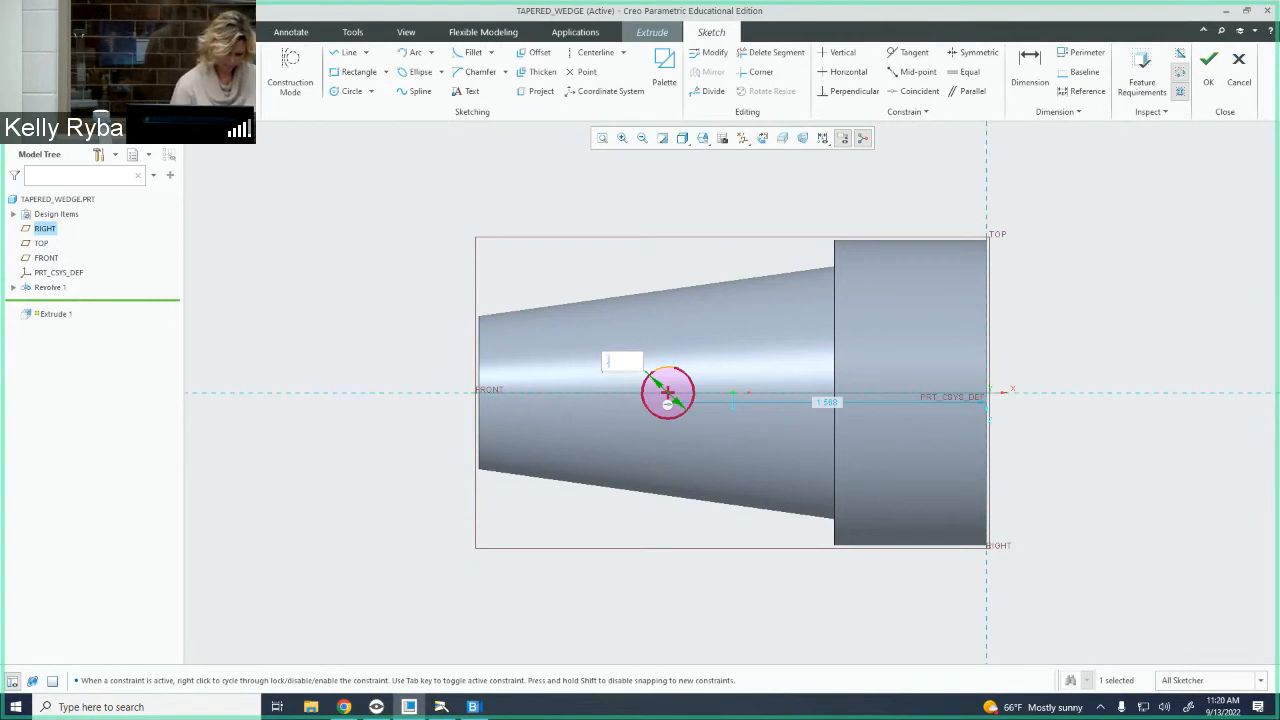
text(515)
key(Return)
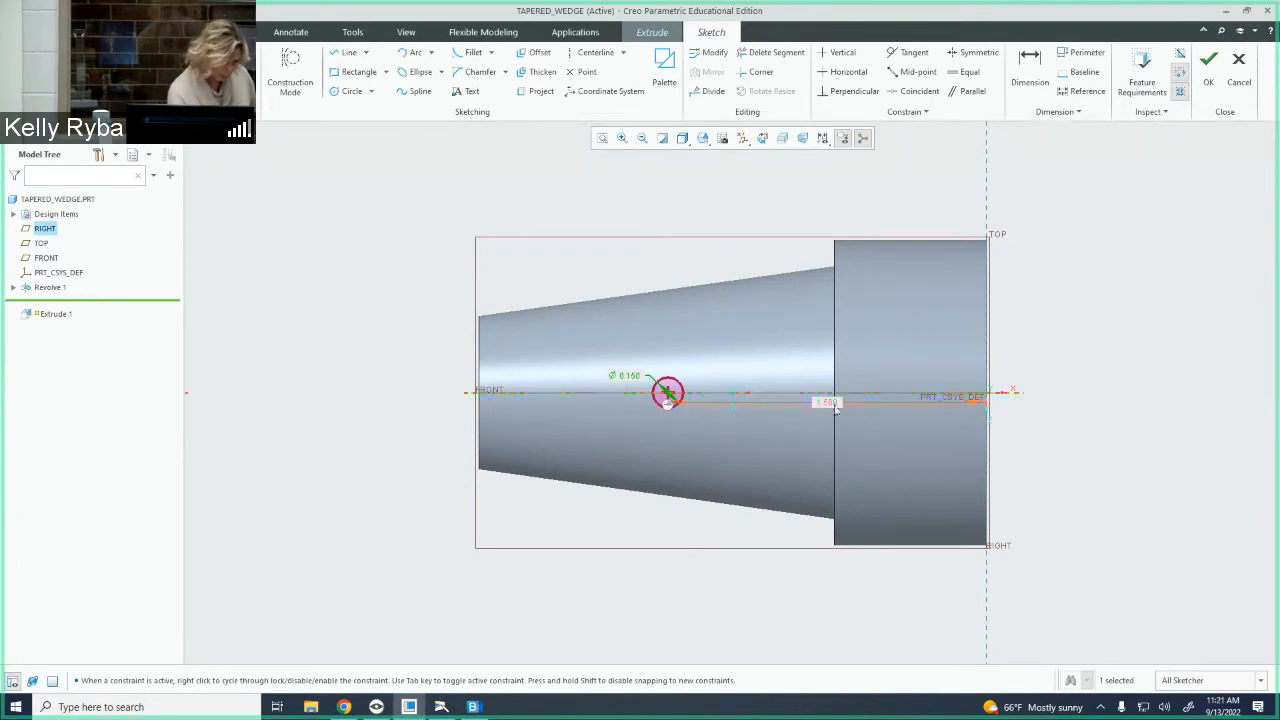
Move the circle's location dimension below the circle and set its distance from the vertical reference to 1.5
drag(790, 458, 792, 457)
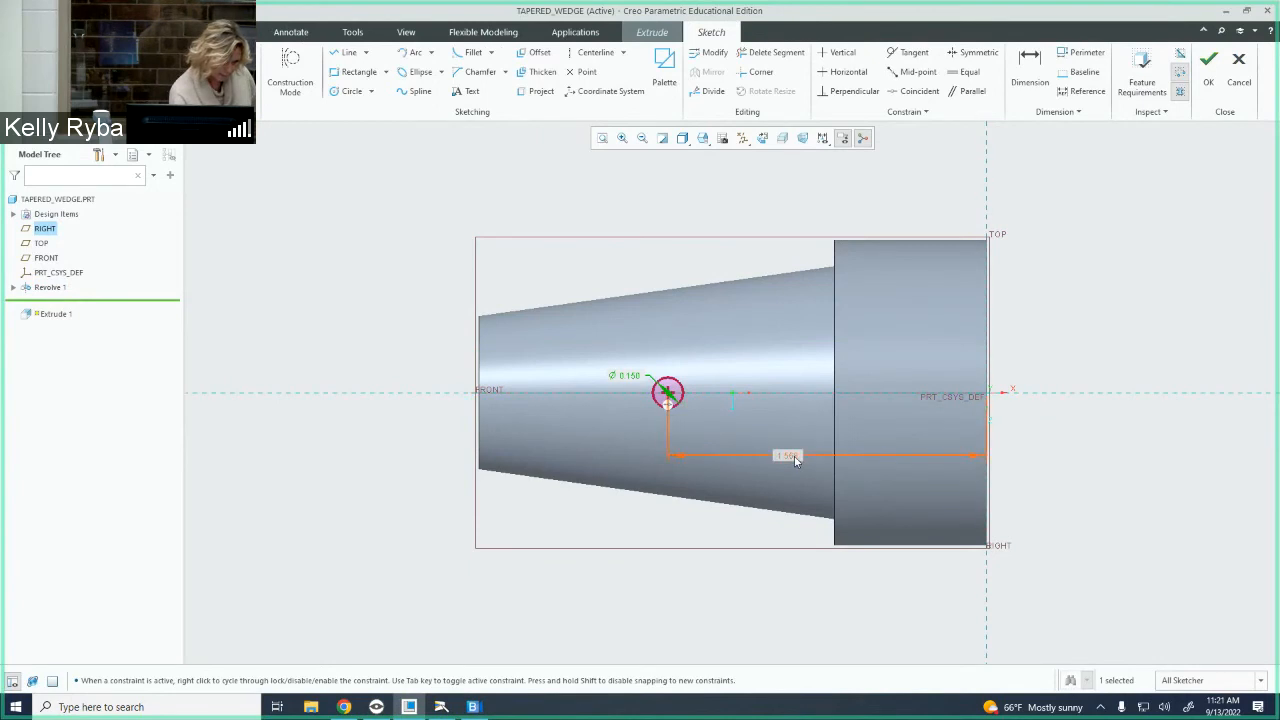
double_click(794, 456)
text(1.5)
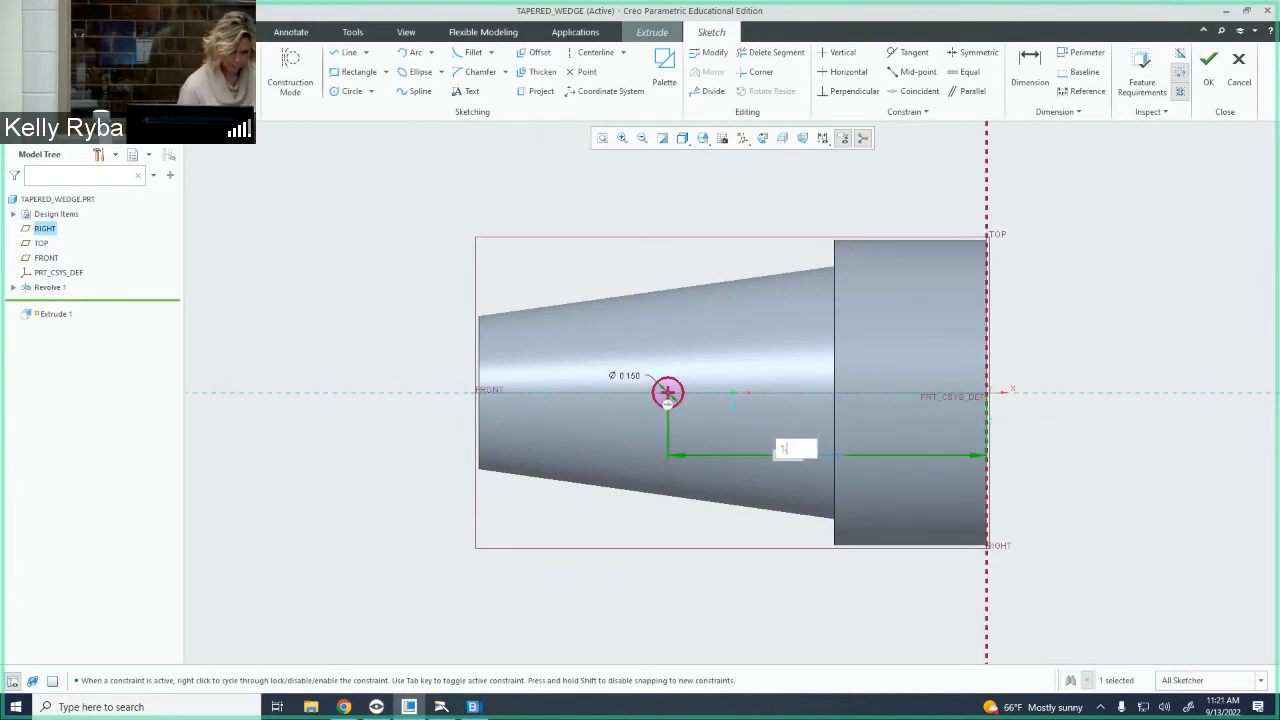
key(Return)
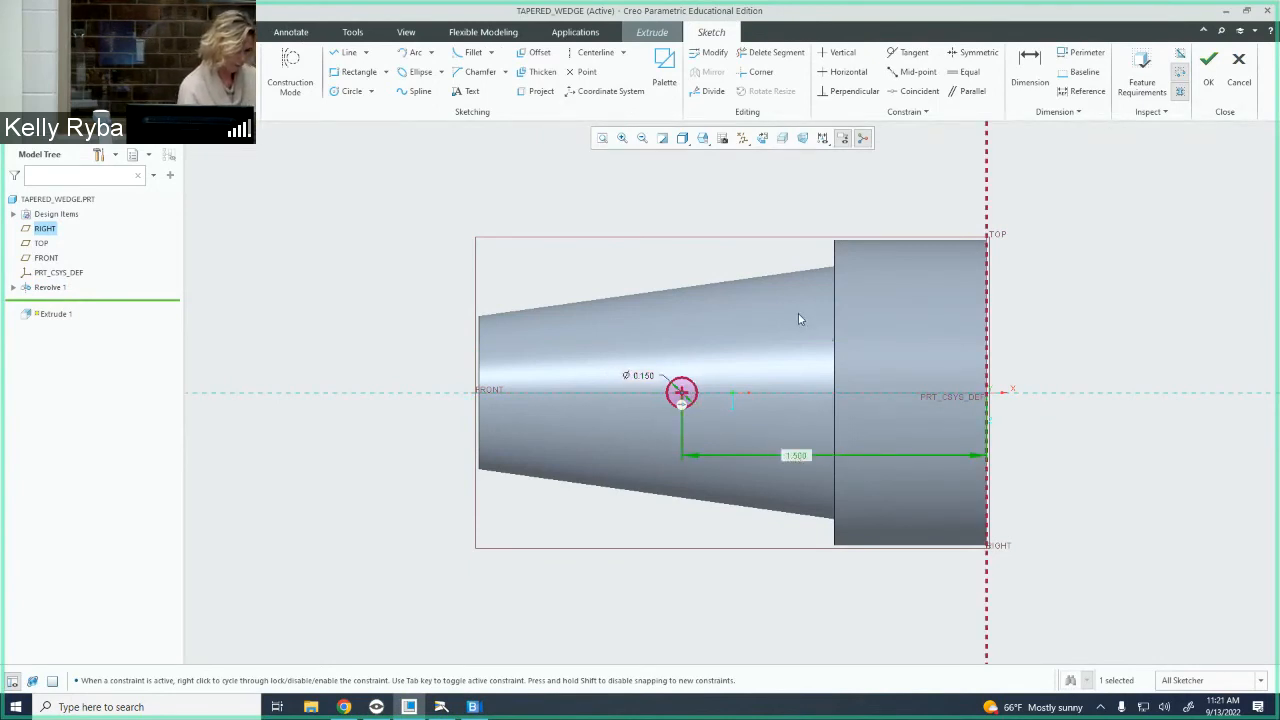
click(1101, 296)
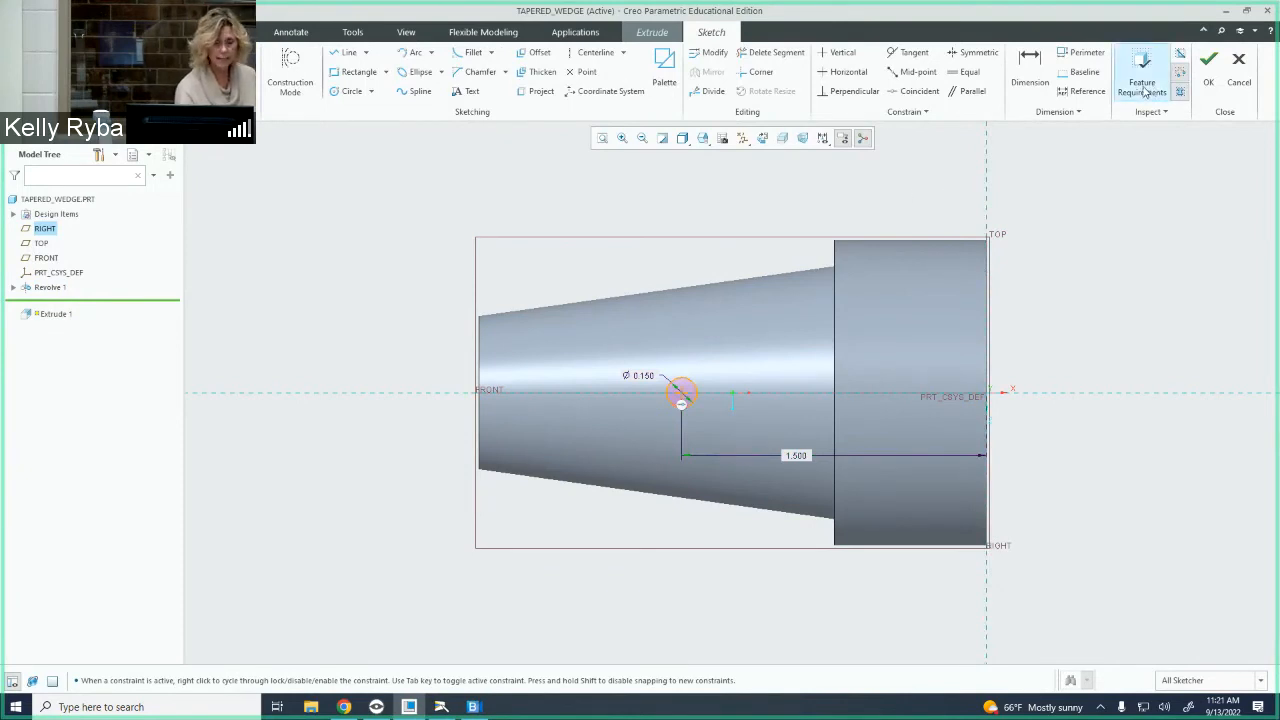
Check the circle sketch against the extrude feature's requirements and accept the sketch
mouse_move(837, 303)
middle_down()
mouse_move(877, 206)
mouse_move(853, 205)
middle_up()
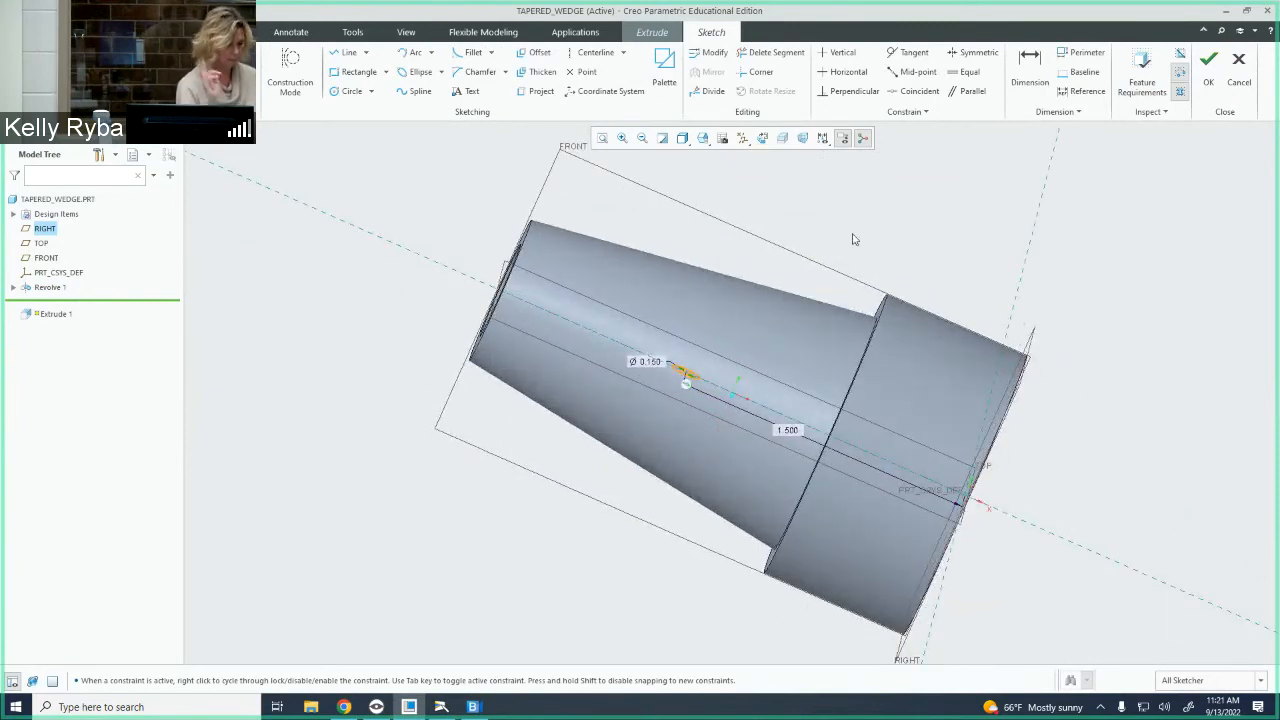
click(1152, 84)
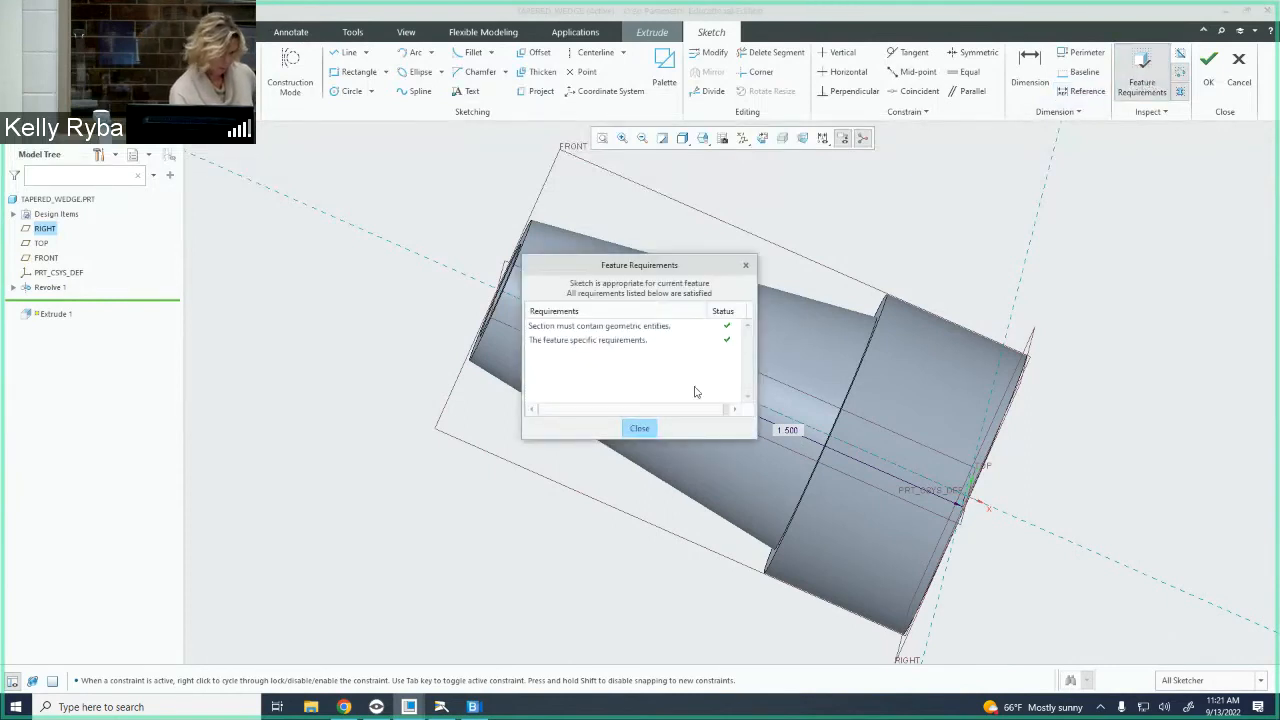
click(639, 429)
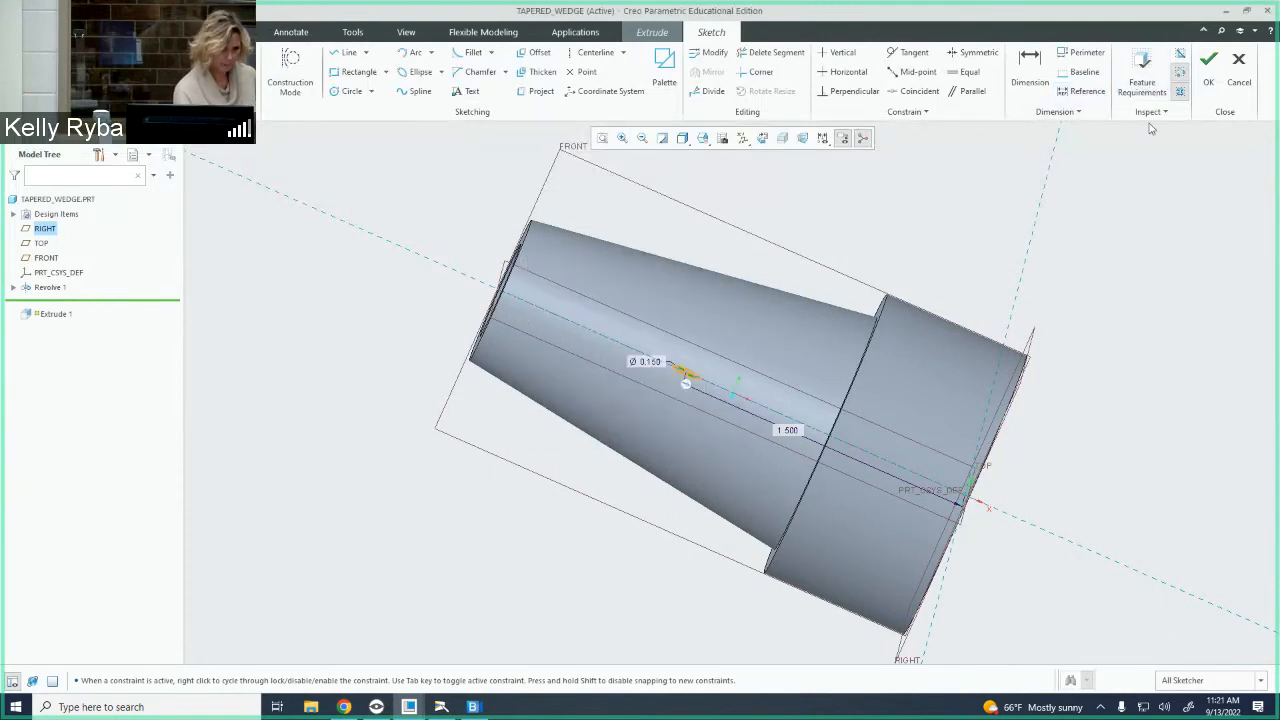
click(1208, 68)
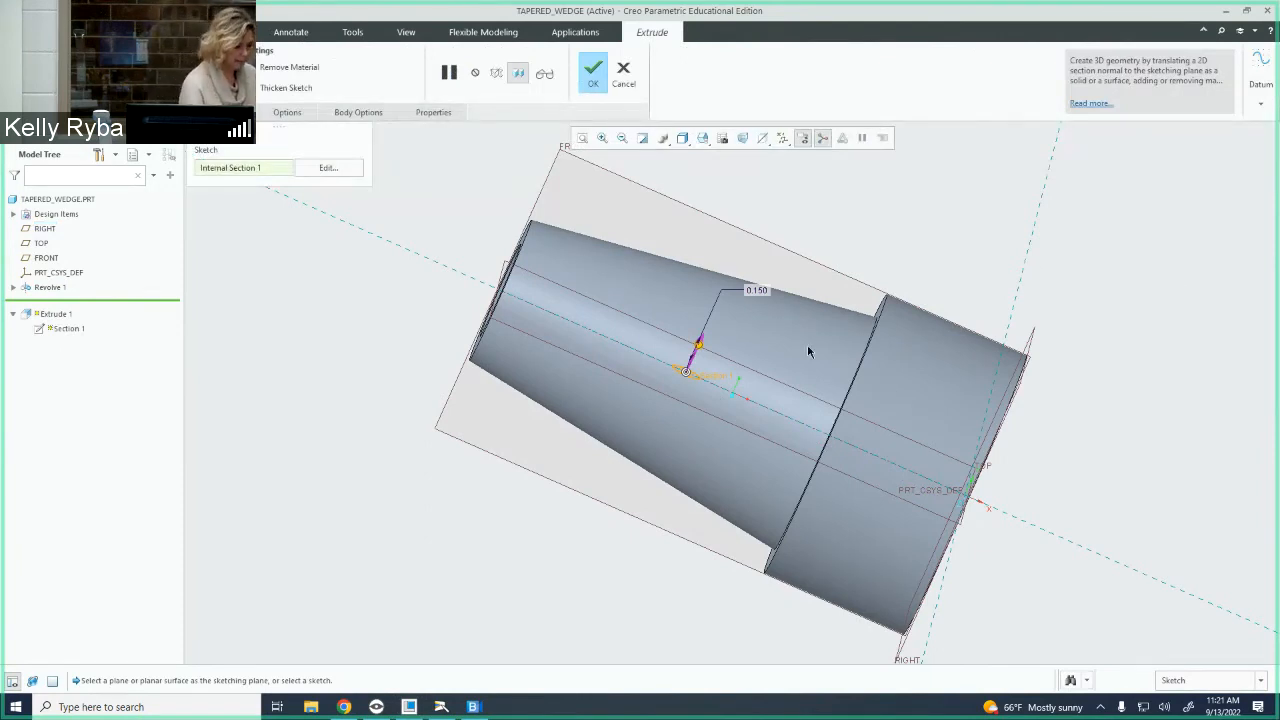
Make the extrude symmetric about the sketch plane with a total depth of 1.5
middle_drag(807, 343, 736, 324)
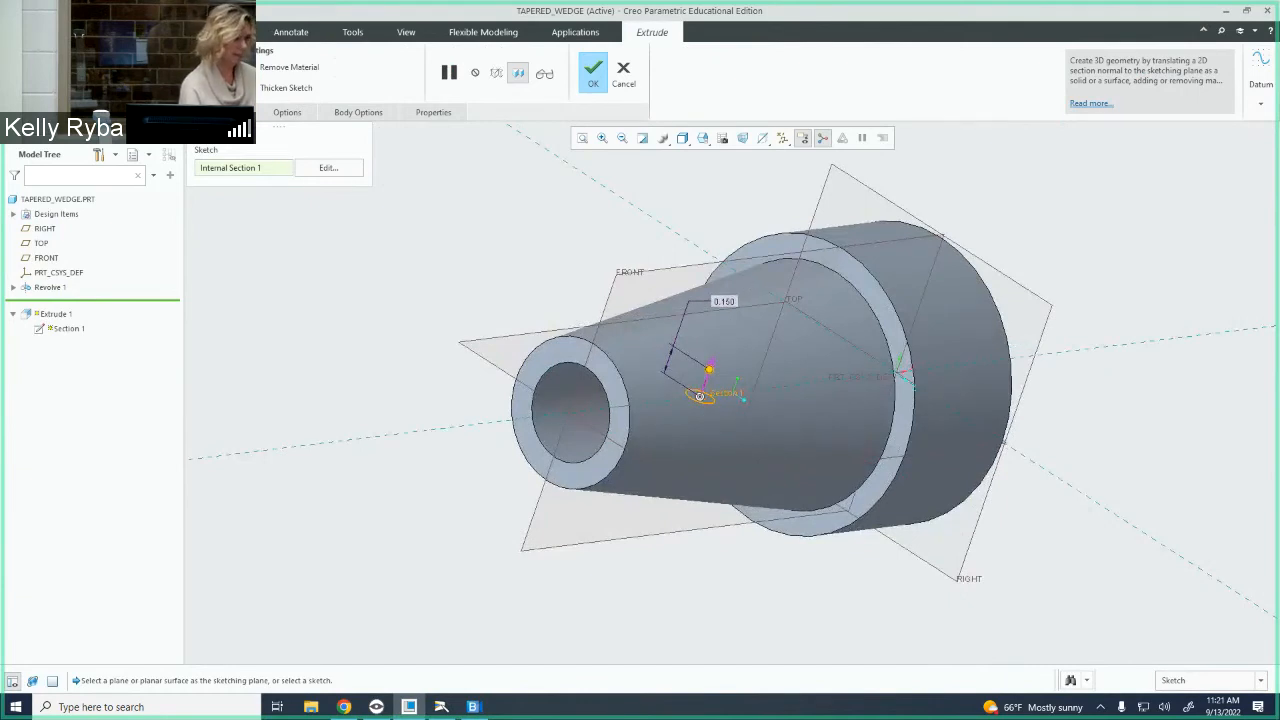
click(90, 68)
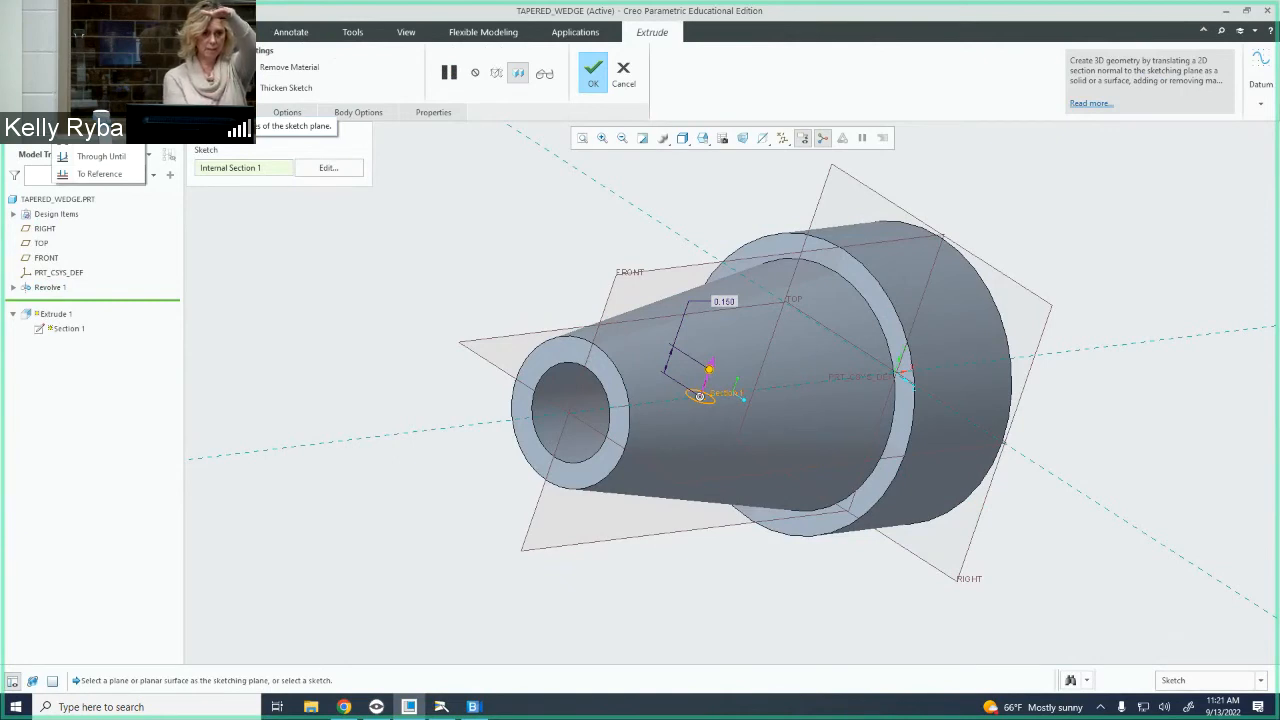
click(100, 104)
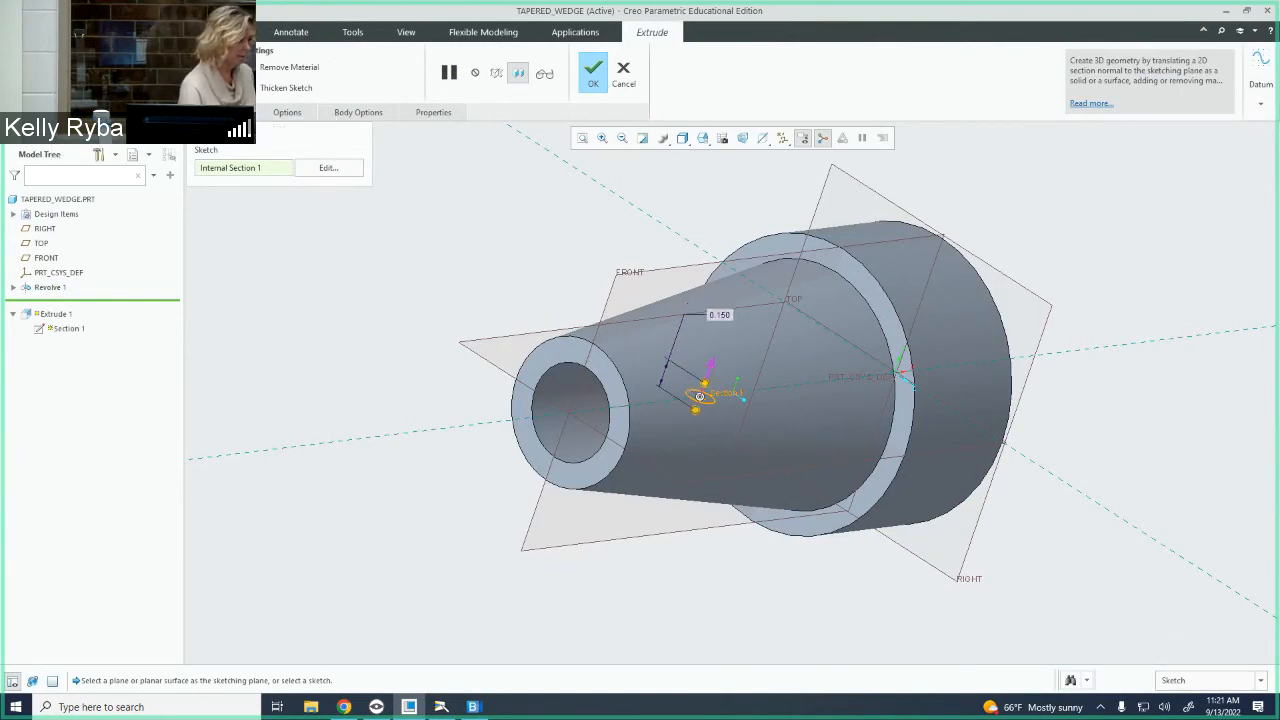
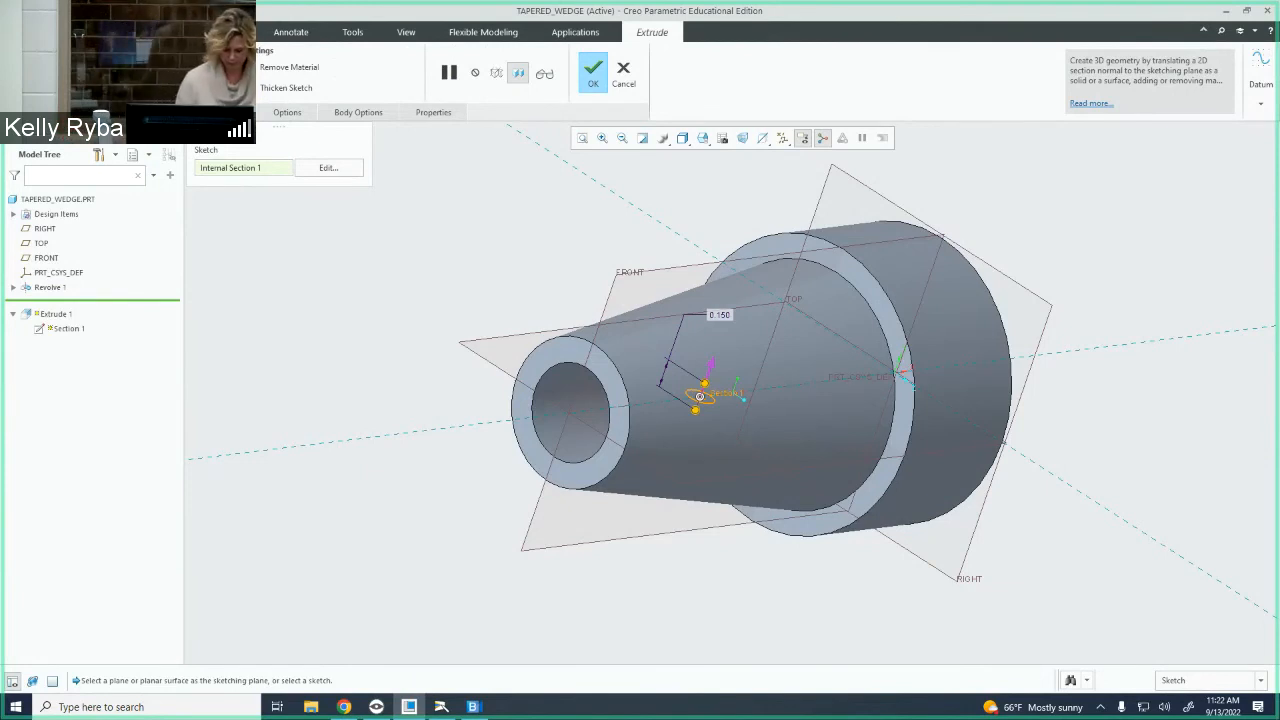
click(593, 72)
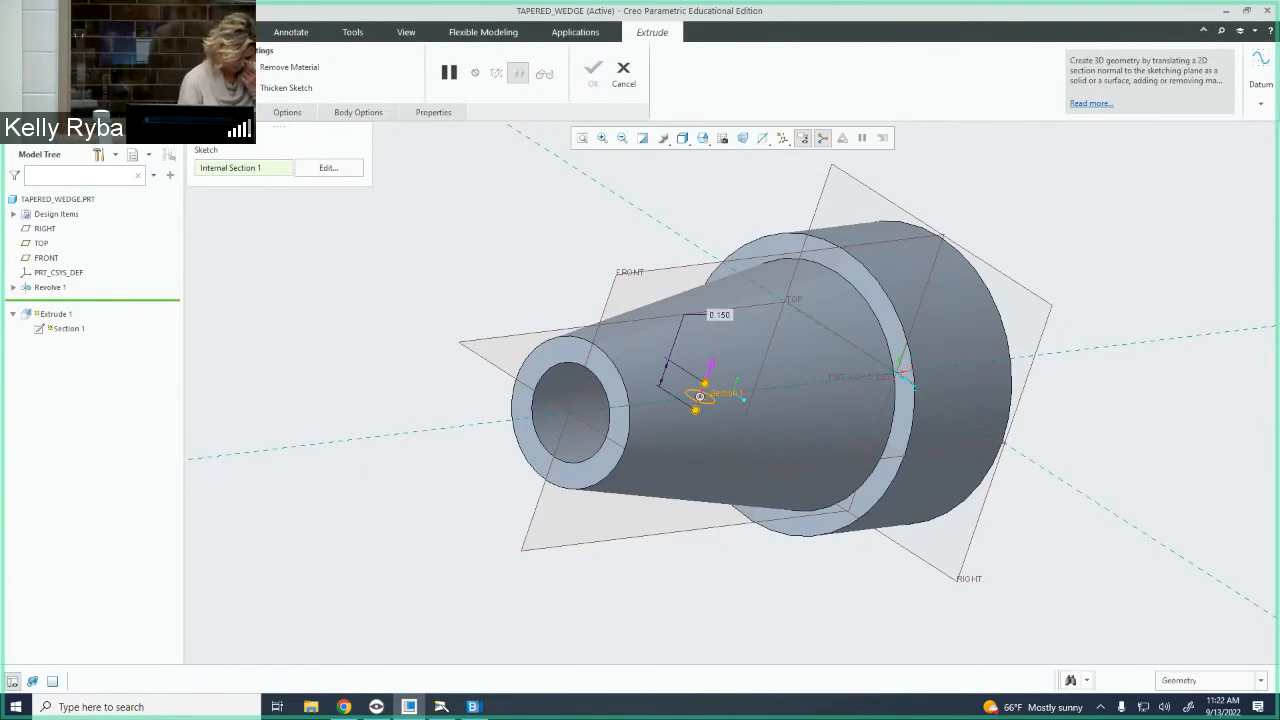
key(Return)
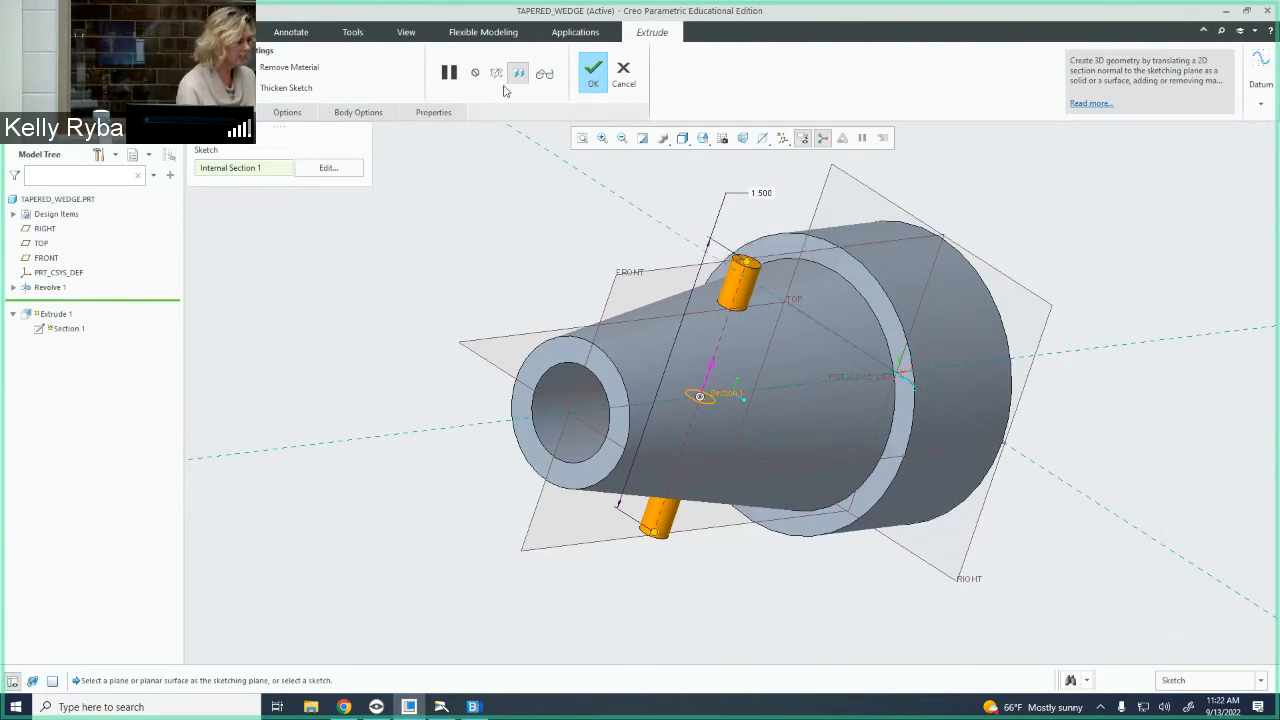
Switch the extrude to remove material and complete the roll-pin hole through both walls of the taper
click(287, 69)
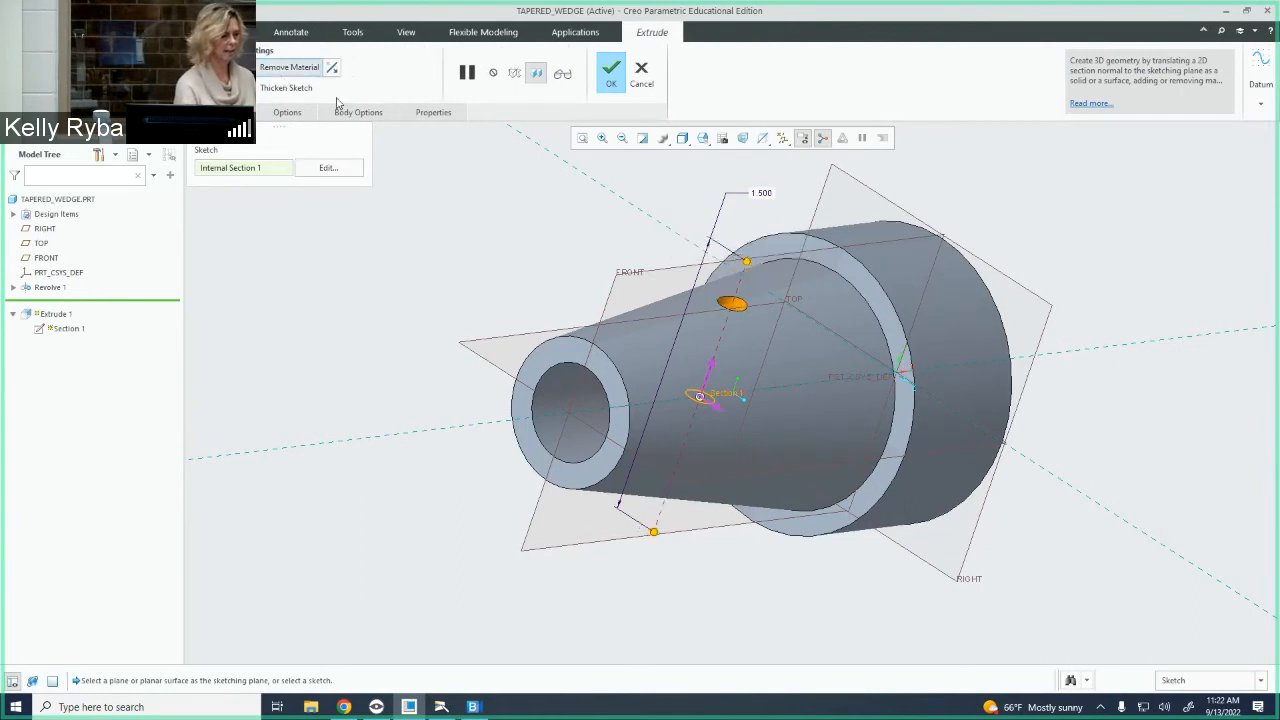
click(309, 71)
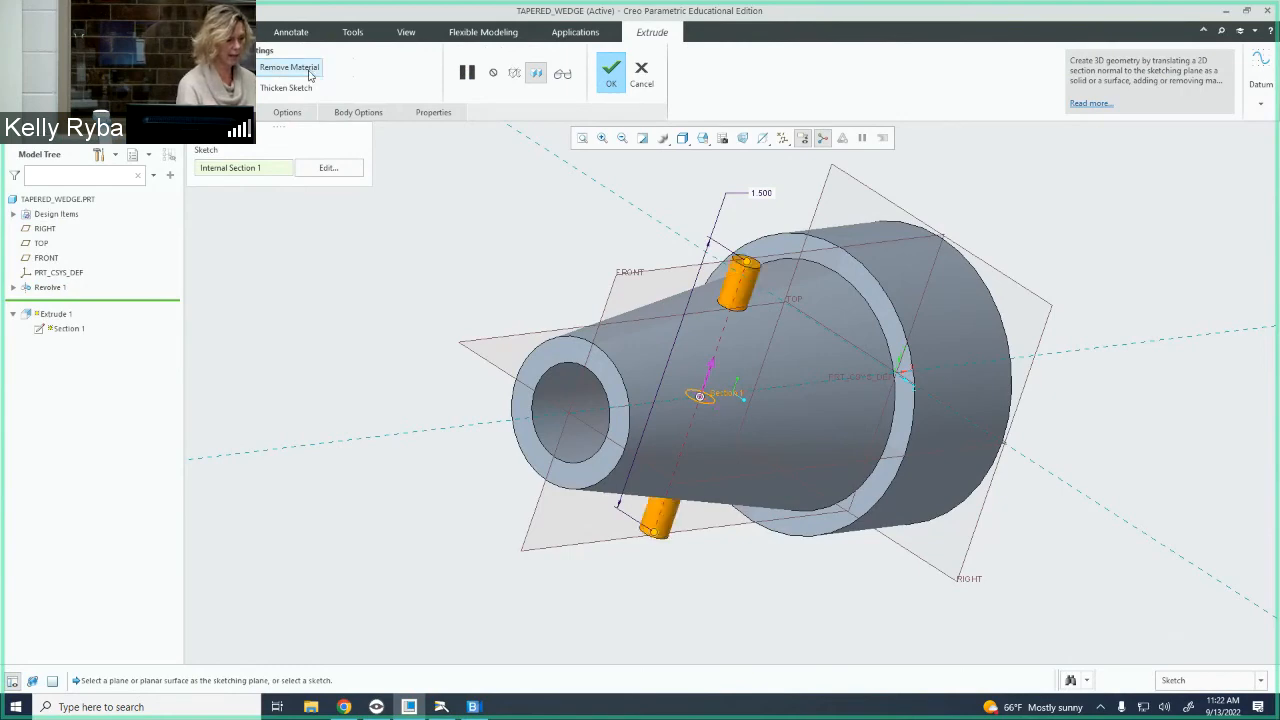
click(309, 71)
middle_drag(639, 313, 609, 310)
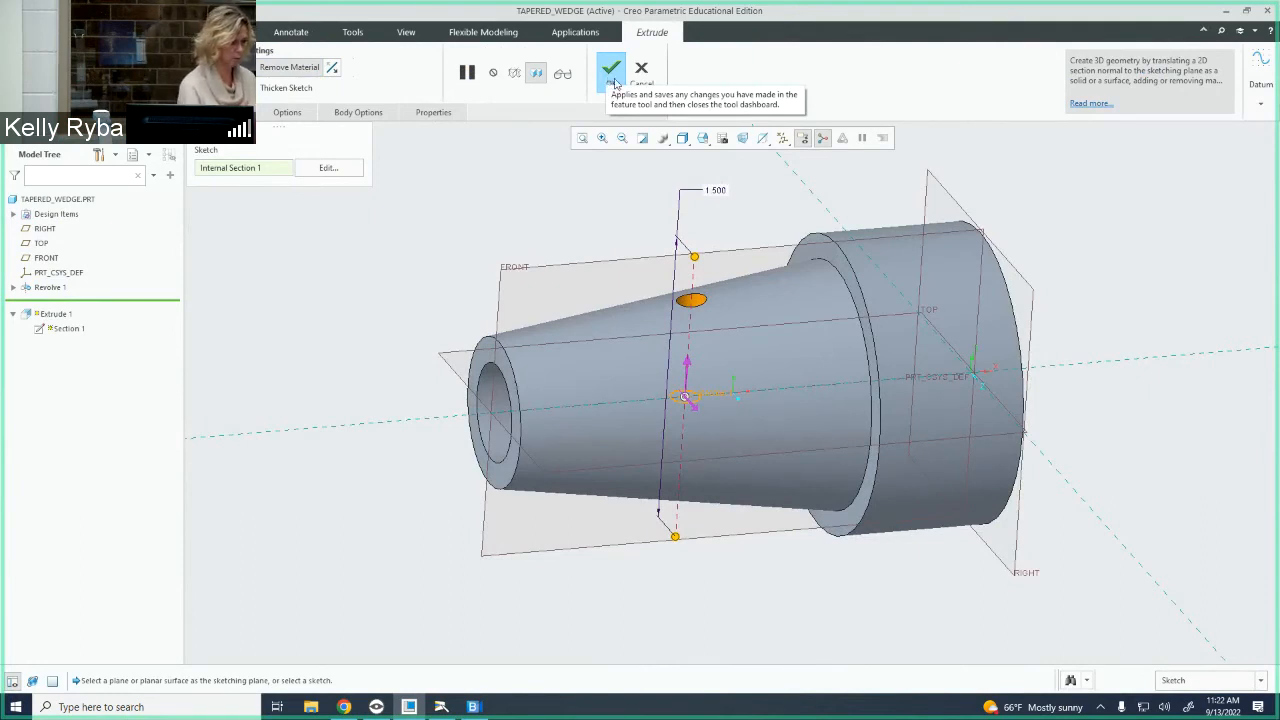
click(607, 78)
Inspect the finished pin hole and the collar's end face, and check the keyway dimensions on the drawing in the document camera viewer
middle_drag(680, 183, 685, 216)
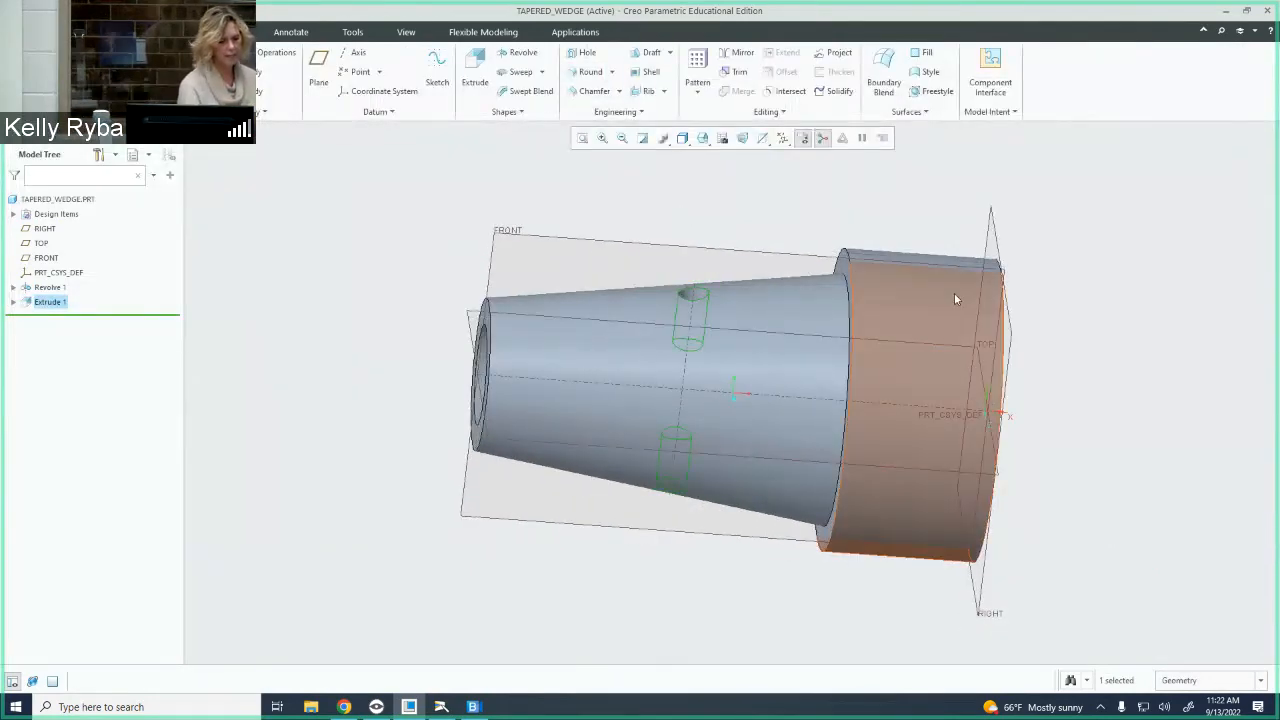
middle_drag(889, 231, 703, 278)
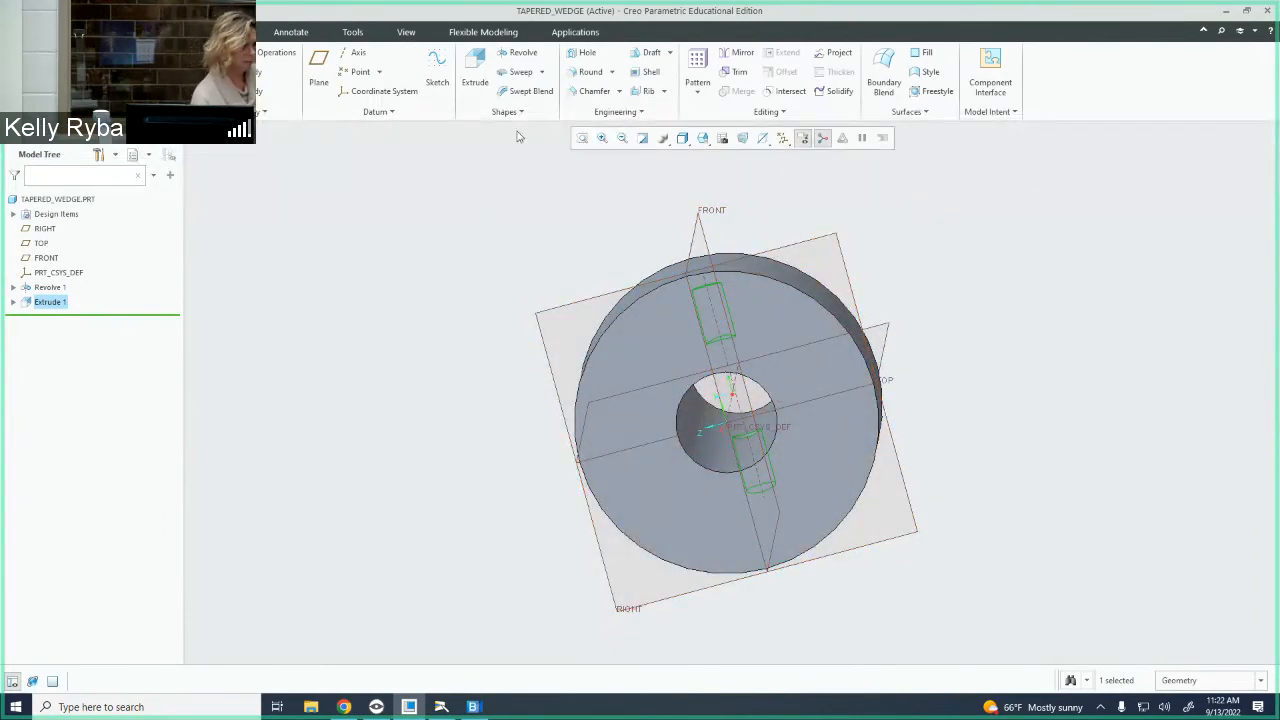
click(410, 712)
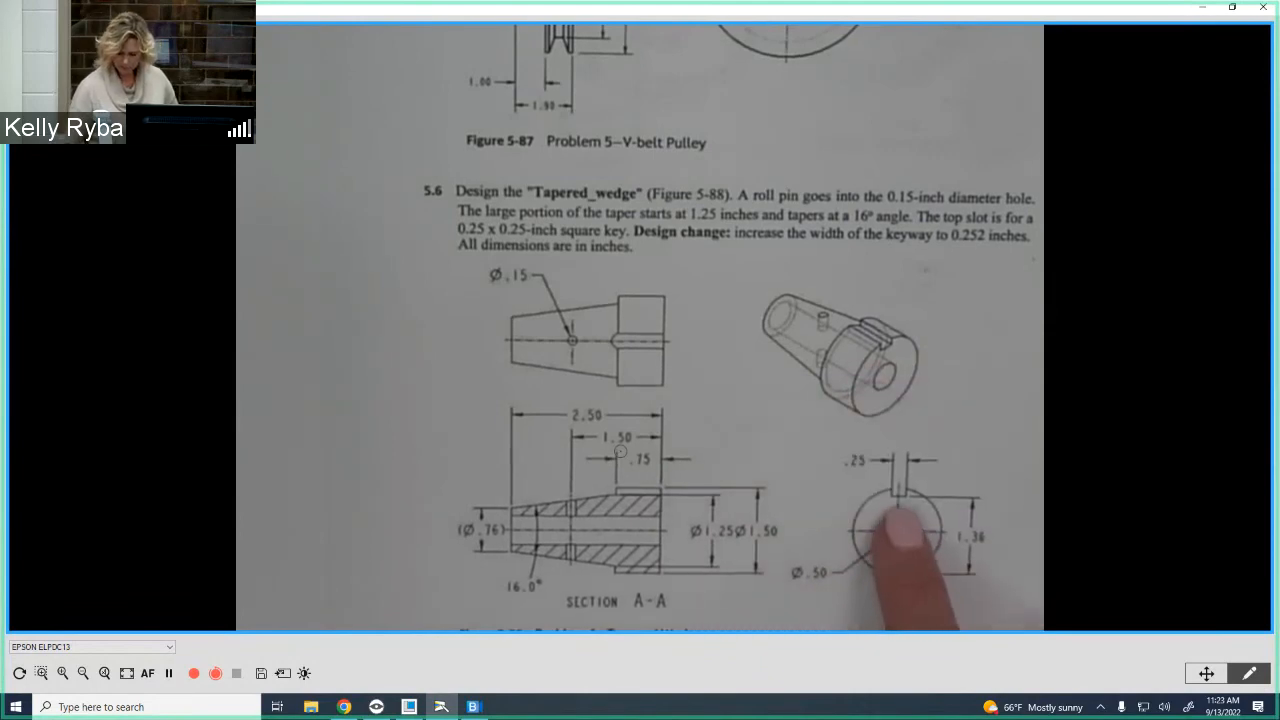
click(1202, 8)
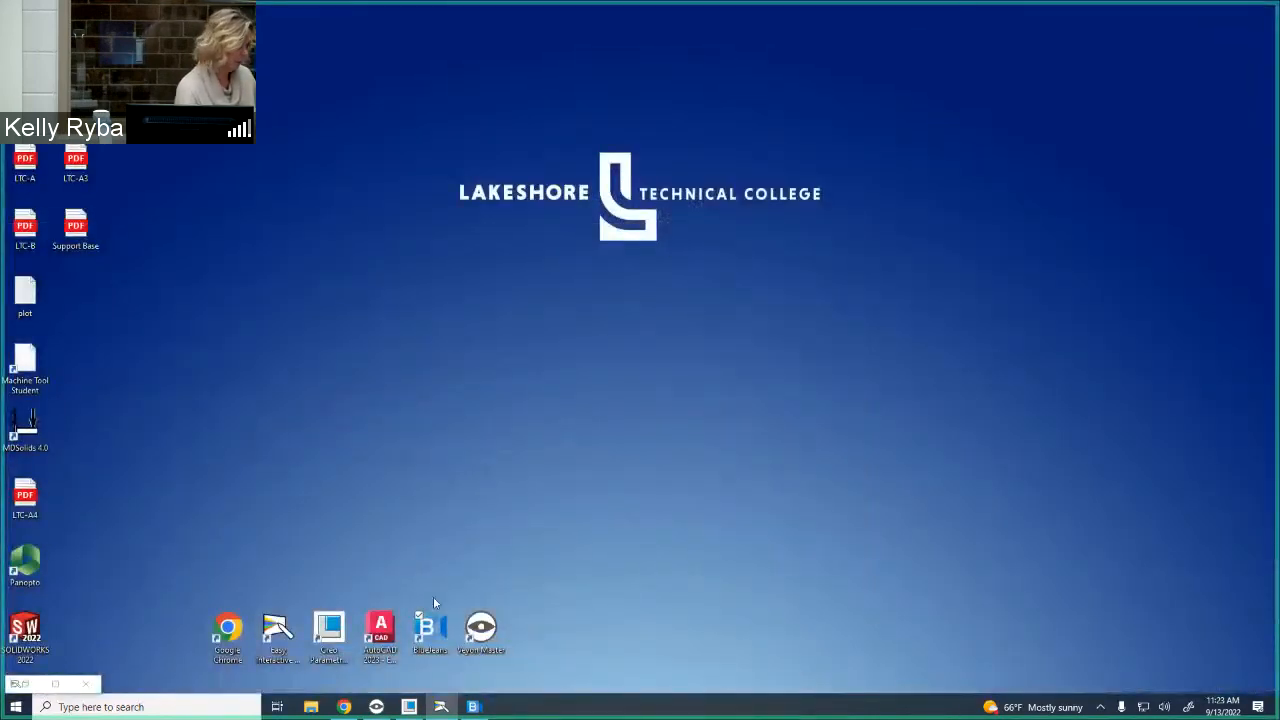
click(409, 706)
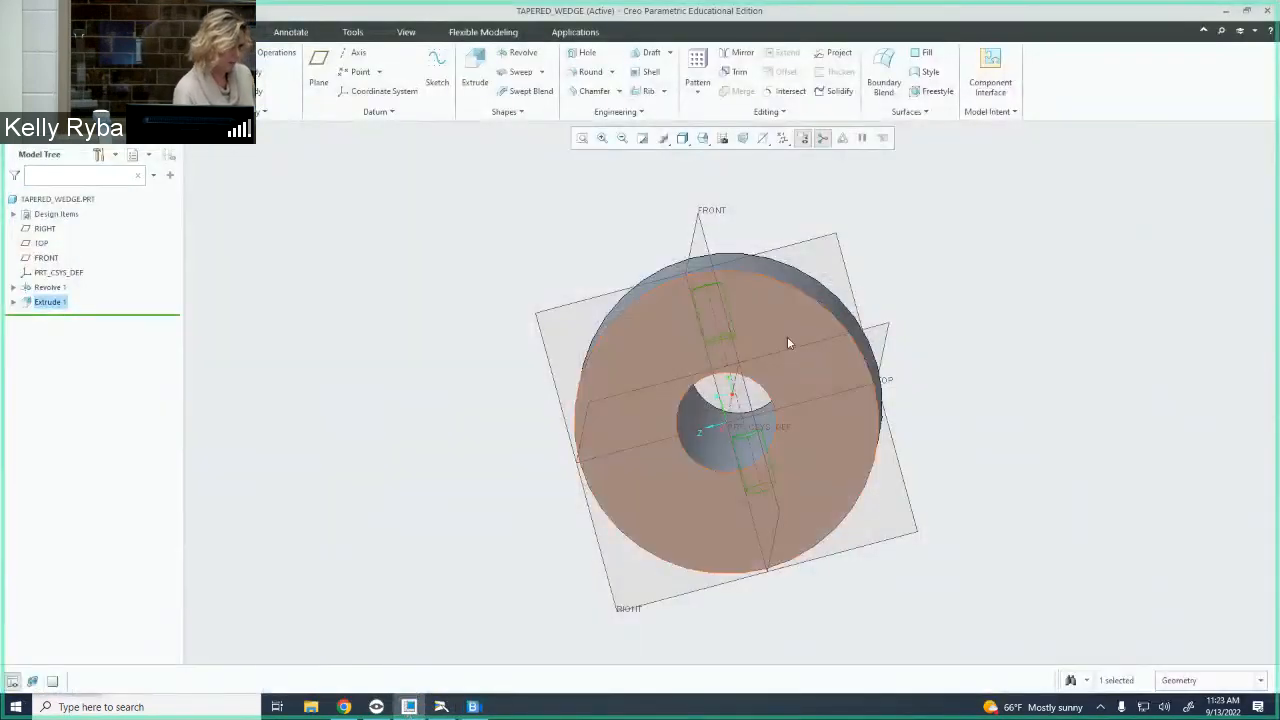
middle_drag(582, 282, 707, 318)
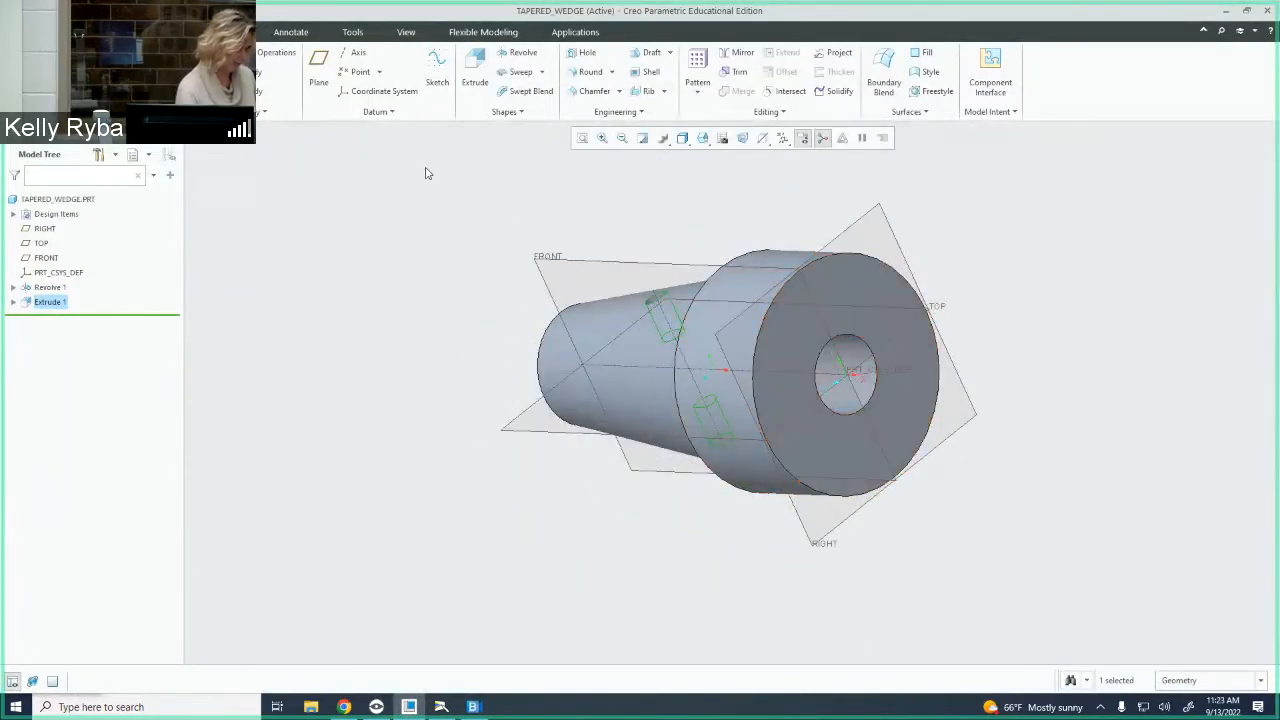
Start a new extrude and open its sketch on the collar's flat end face
click(474, 68)
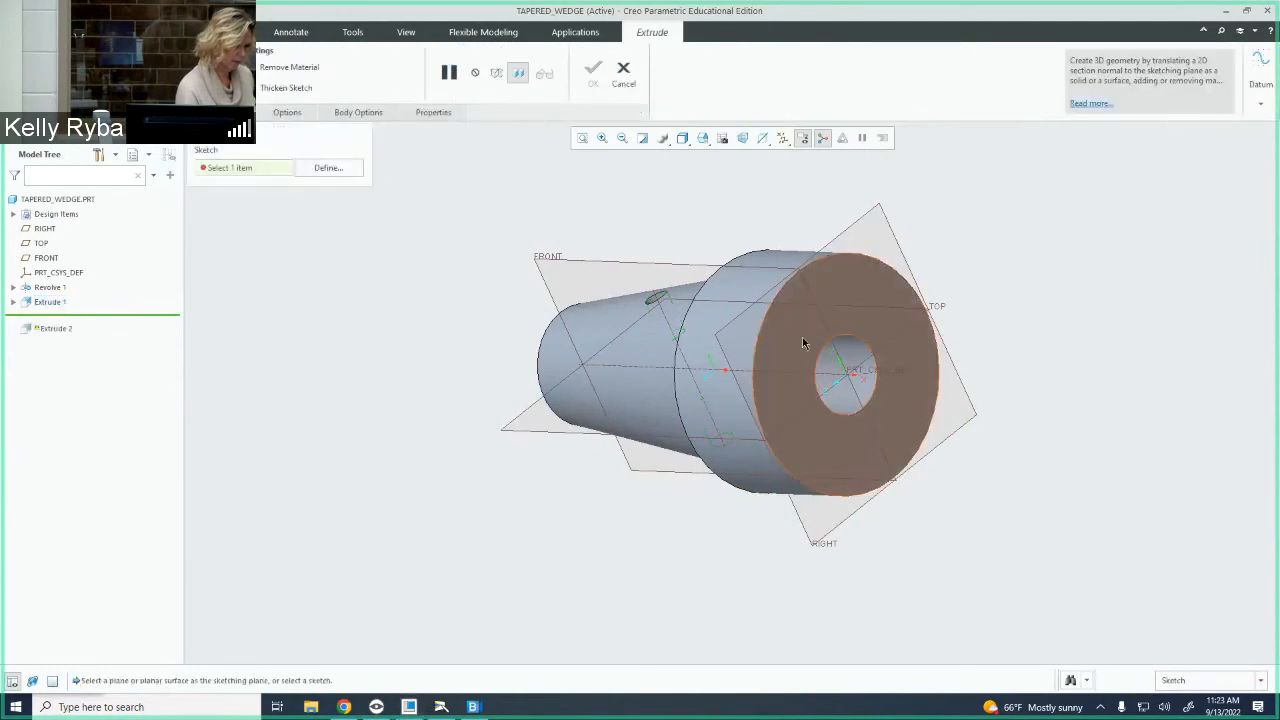
click(330, 168)
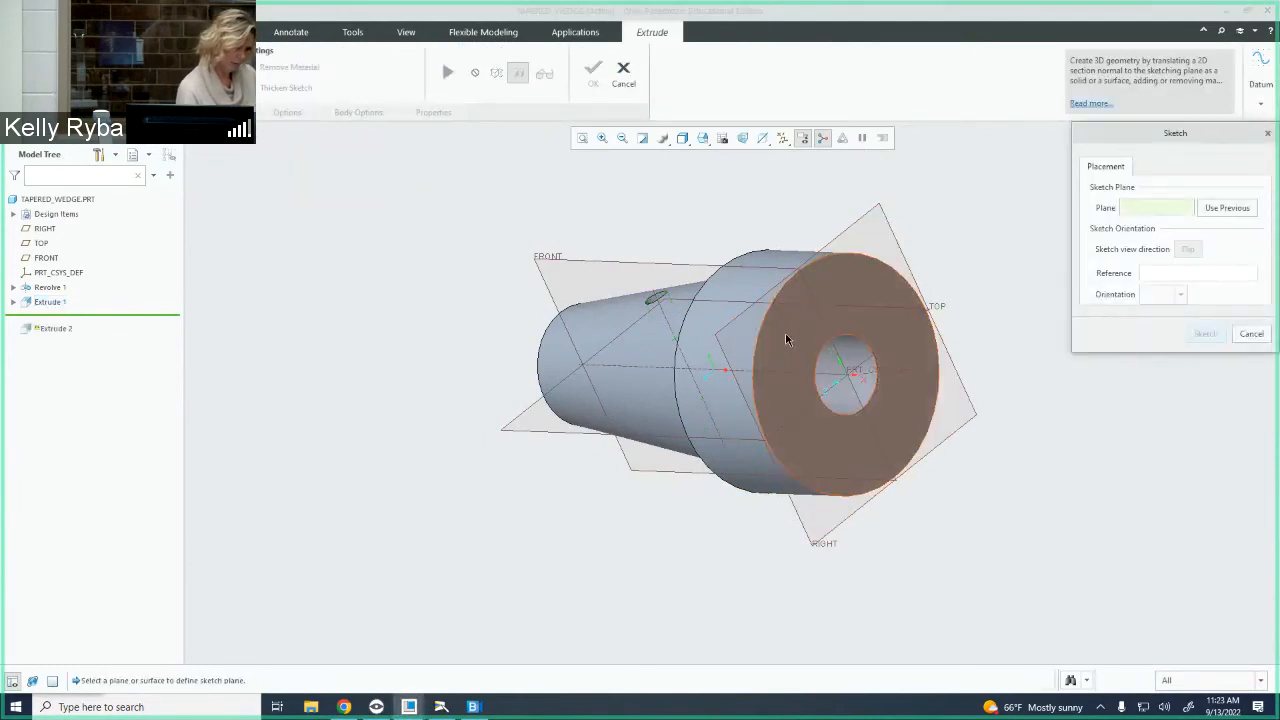
click(786, 330)
click(1205, 334)
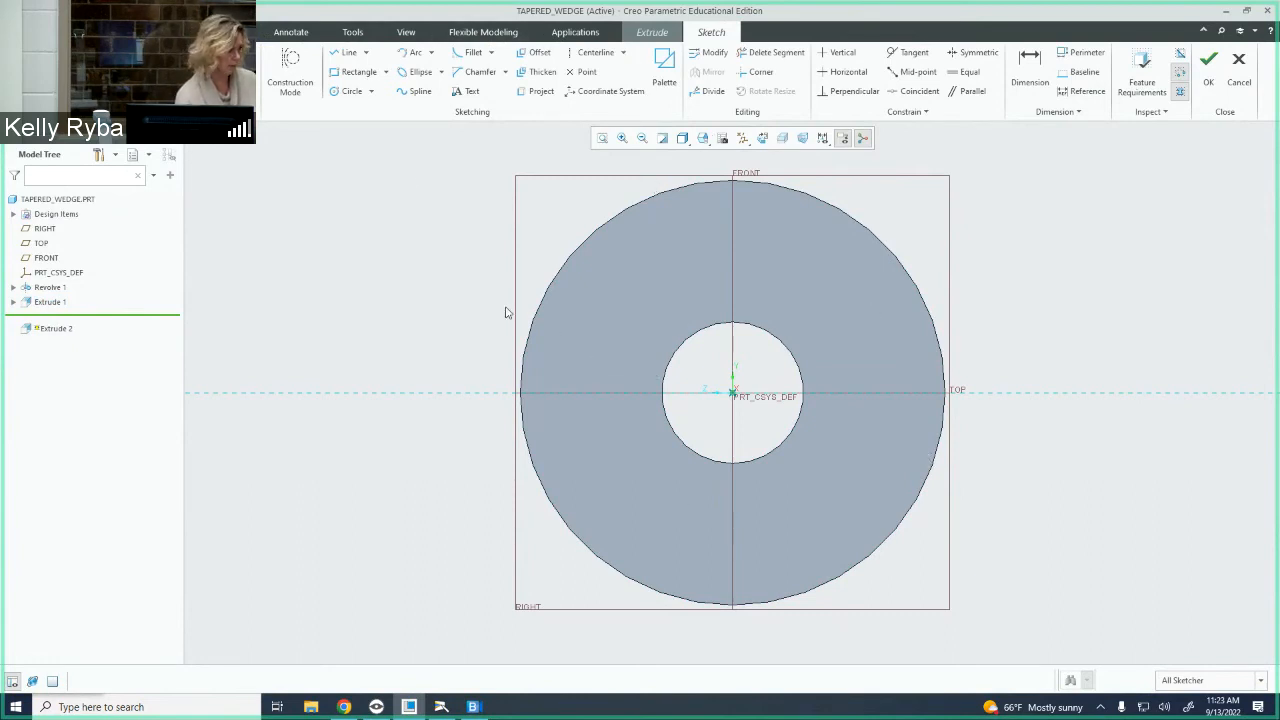
Project both halves of the collar's outer circular edge into the sketch
click(552, 95)
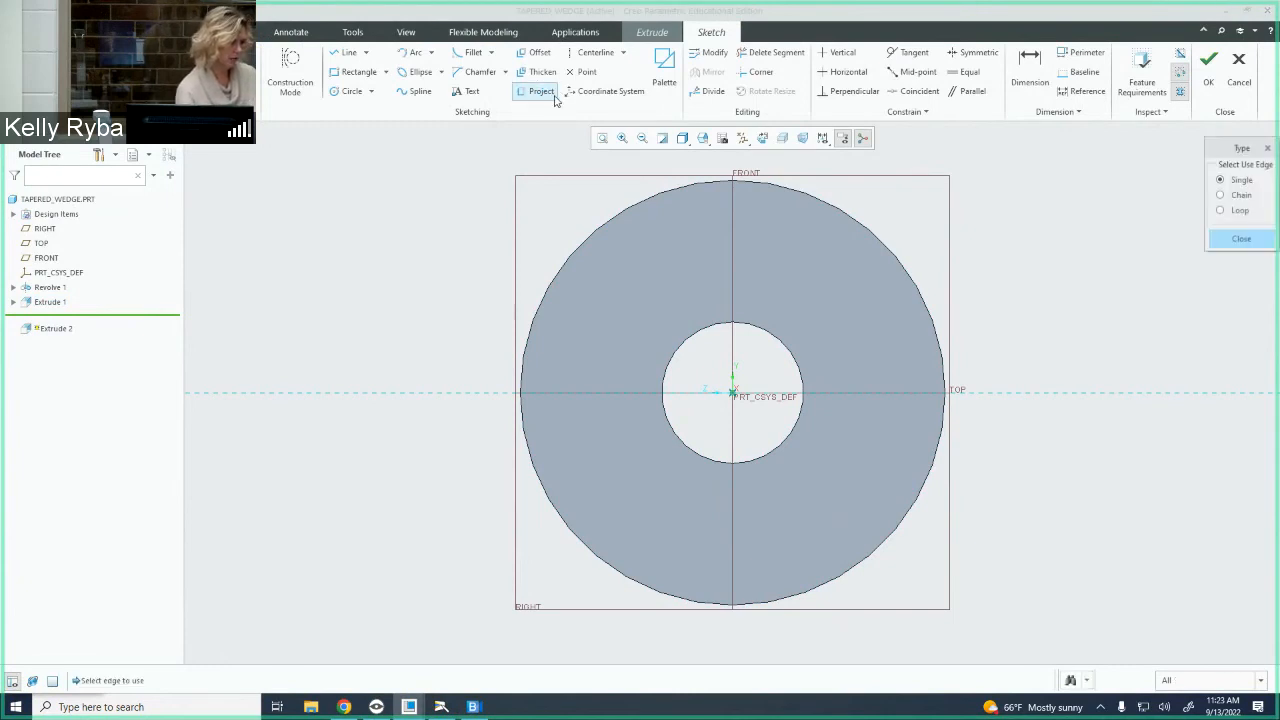
click(684, 191)
click(783, 189)
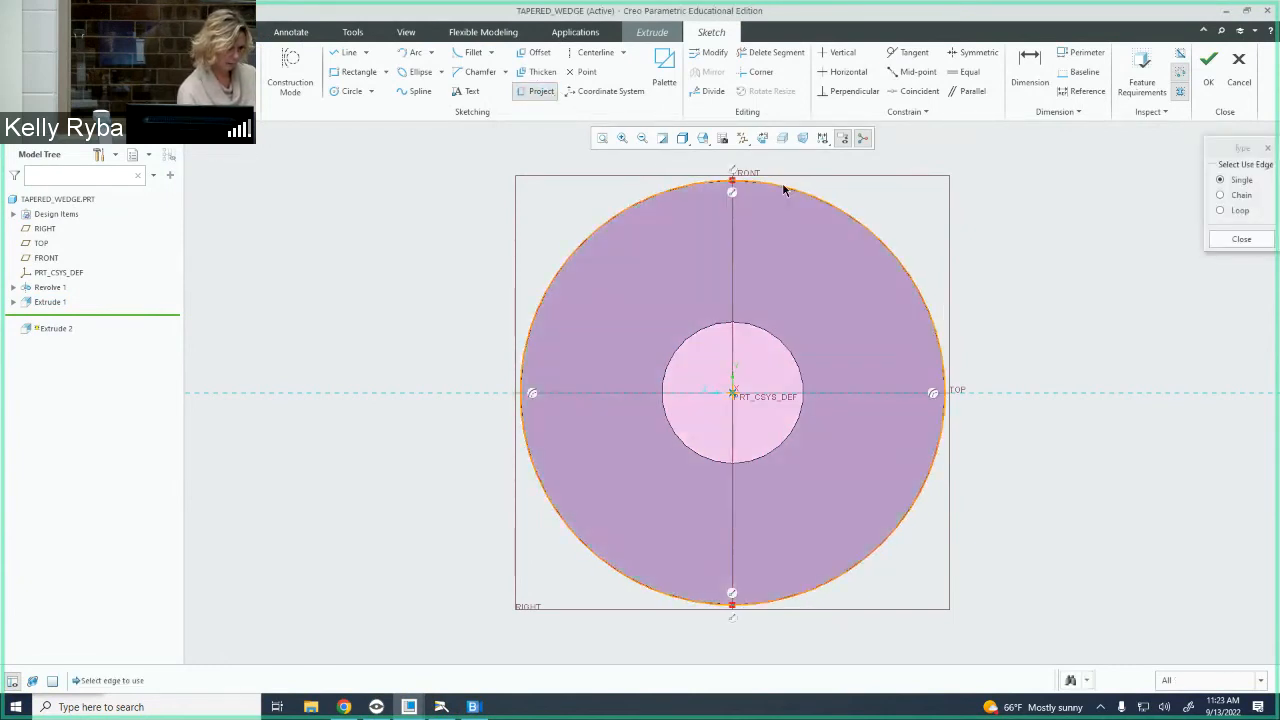
click(1236, 241)
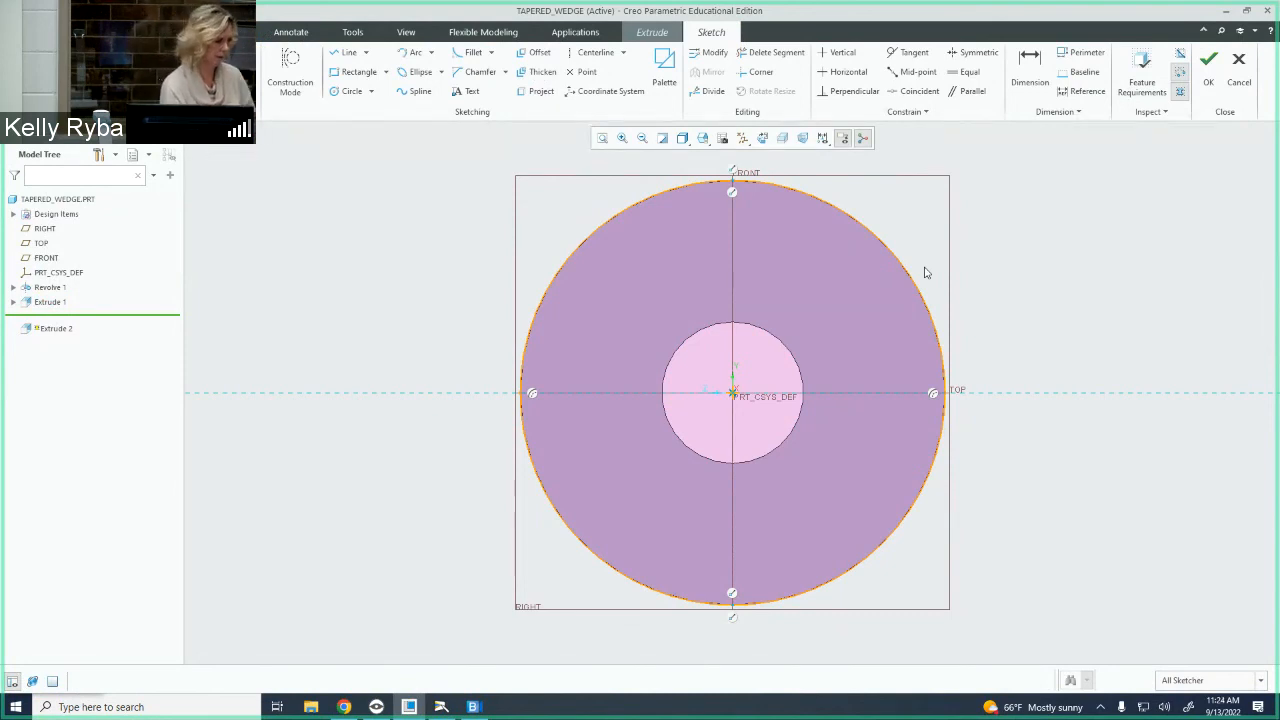
Sketch a three-sided keyway about 0.24 wide and 0.07 deep at the circle's upper edge, straddling the FRONT plane
click(349, 52)
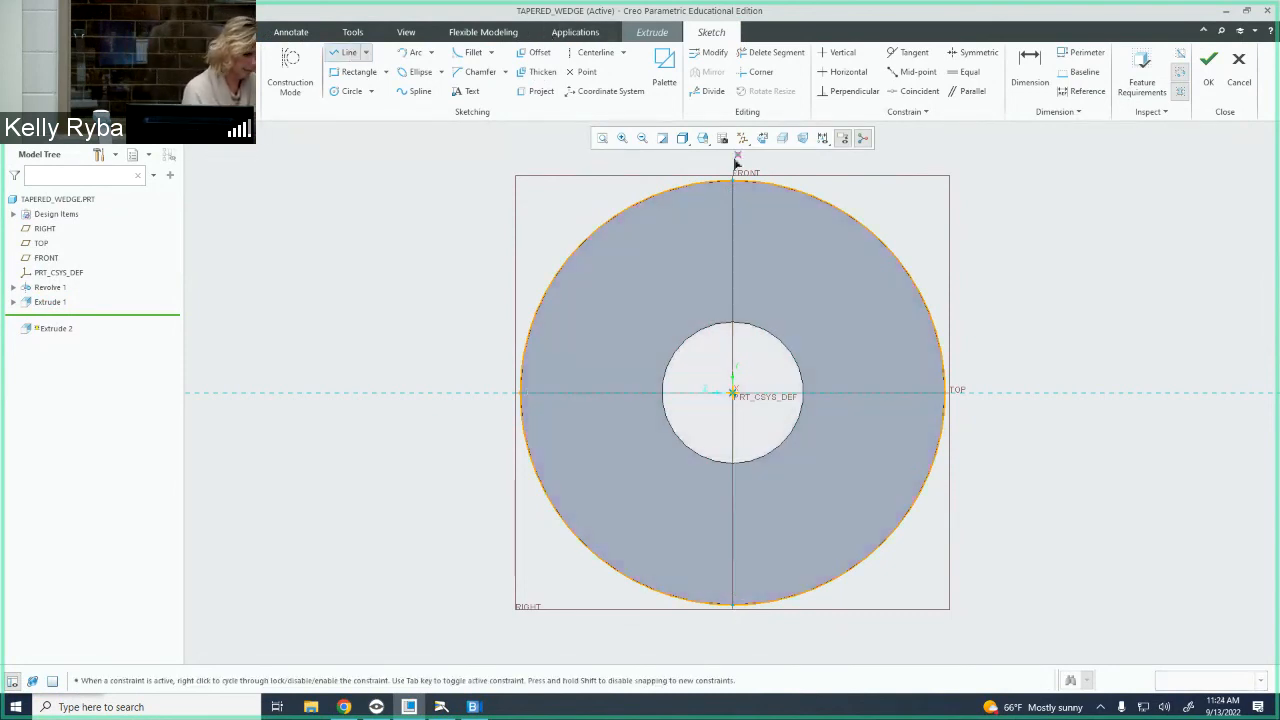
click(700, 184)
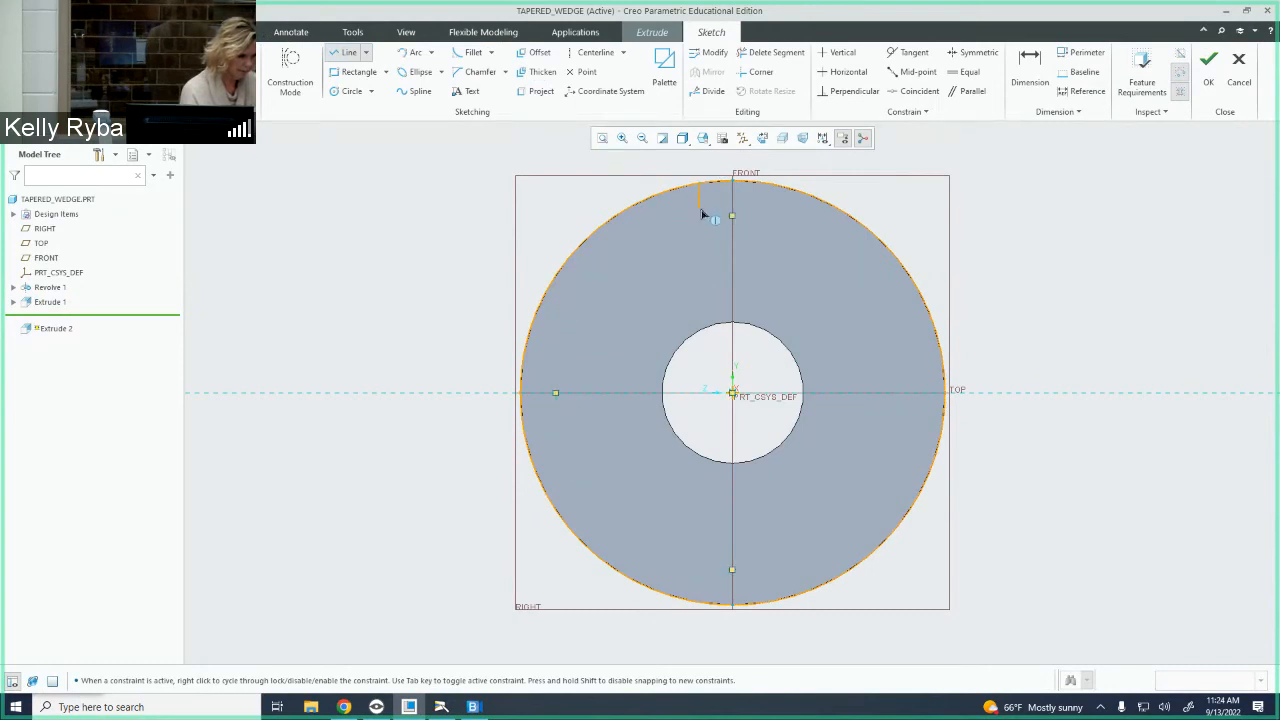
click(699, 203)
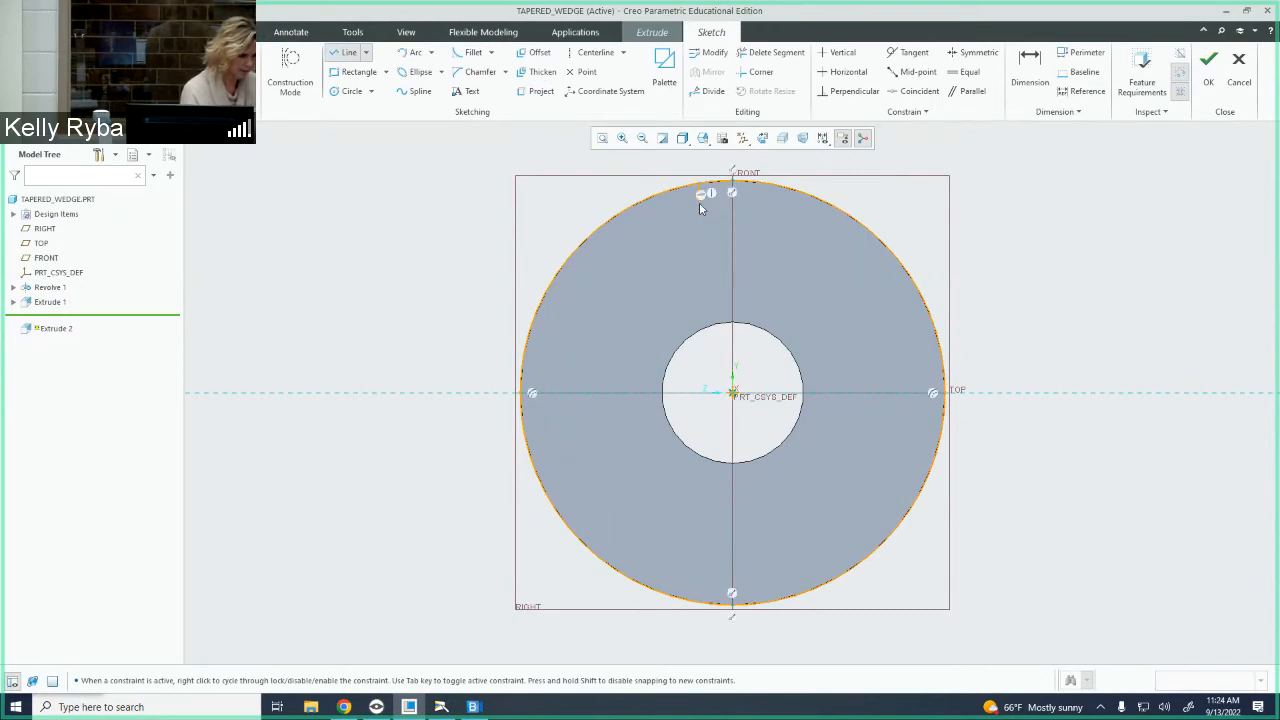
click(770, 187)
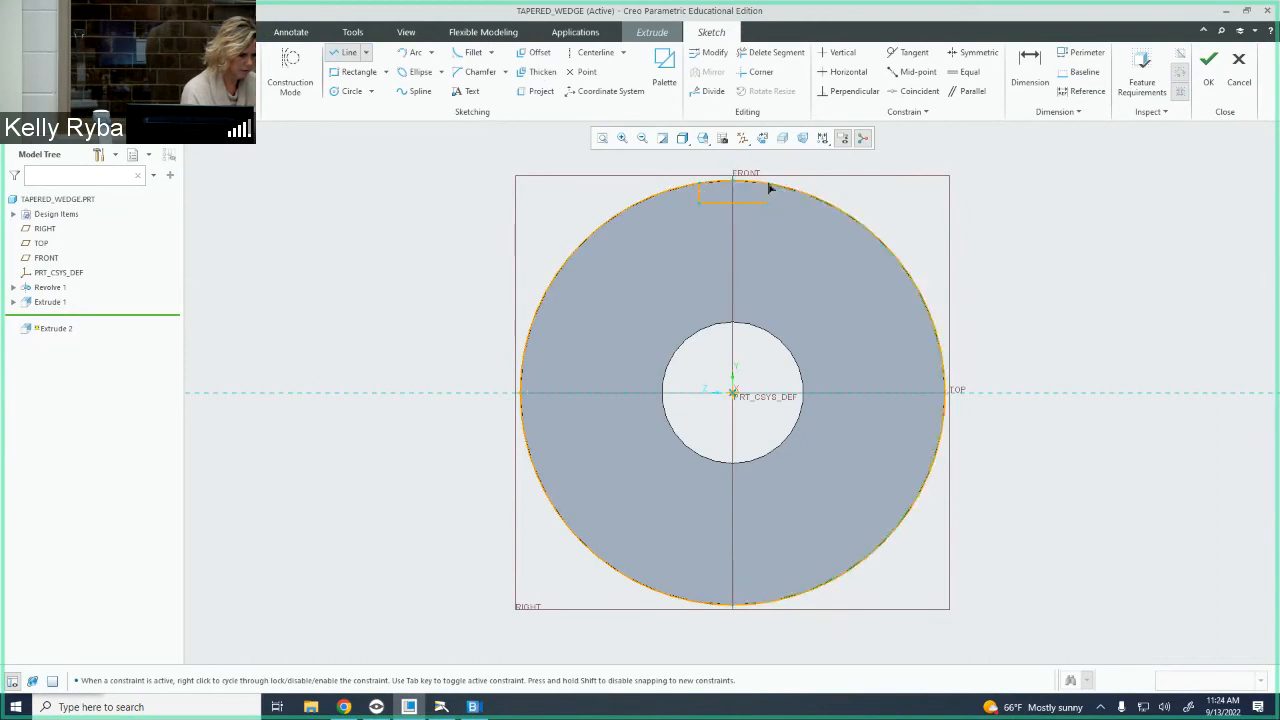
middle_click(910, 160)
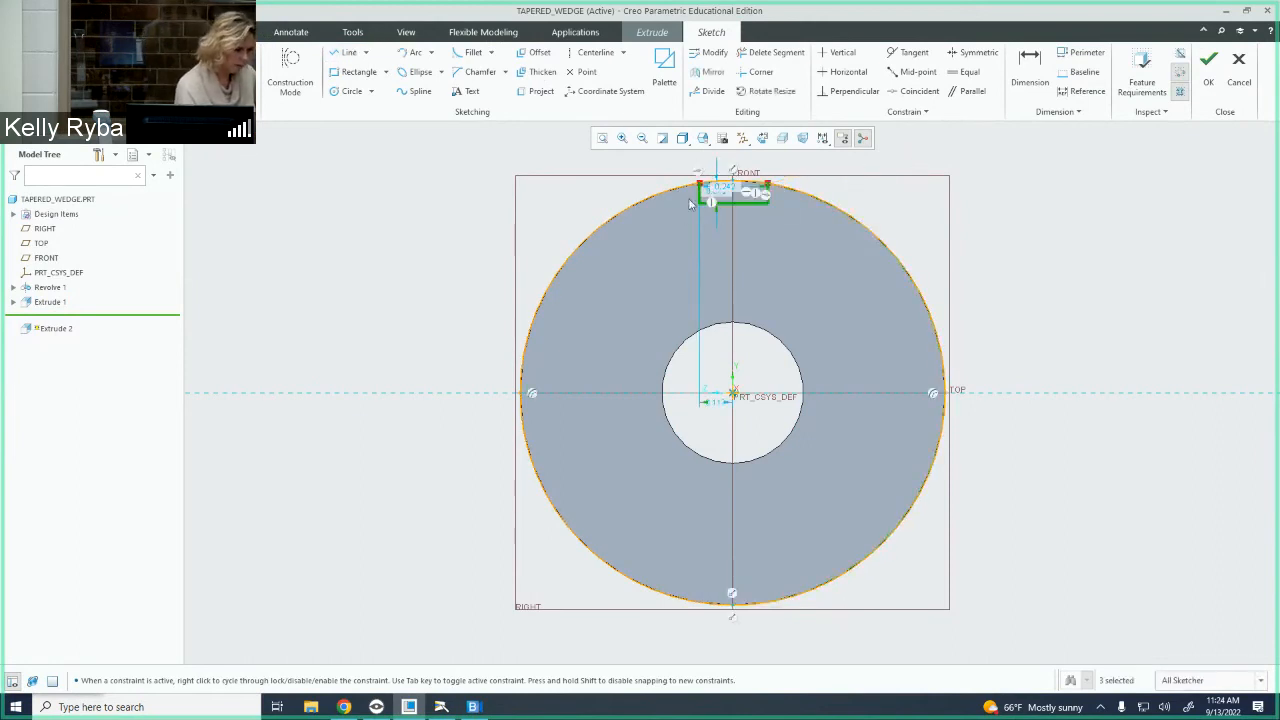
Trim away the projected circle outside the keyway, leaving a closed slot profile with an arc across its upper side
click(745, 58)
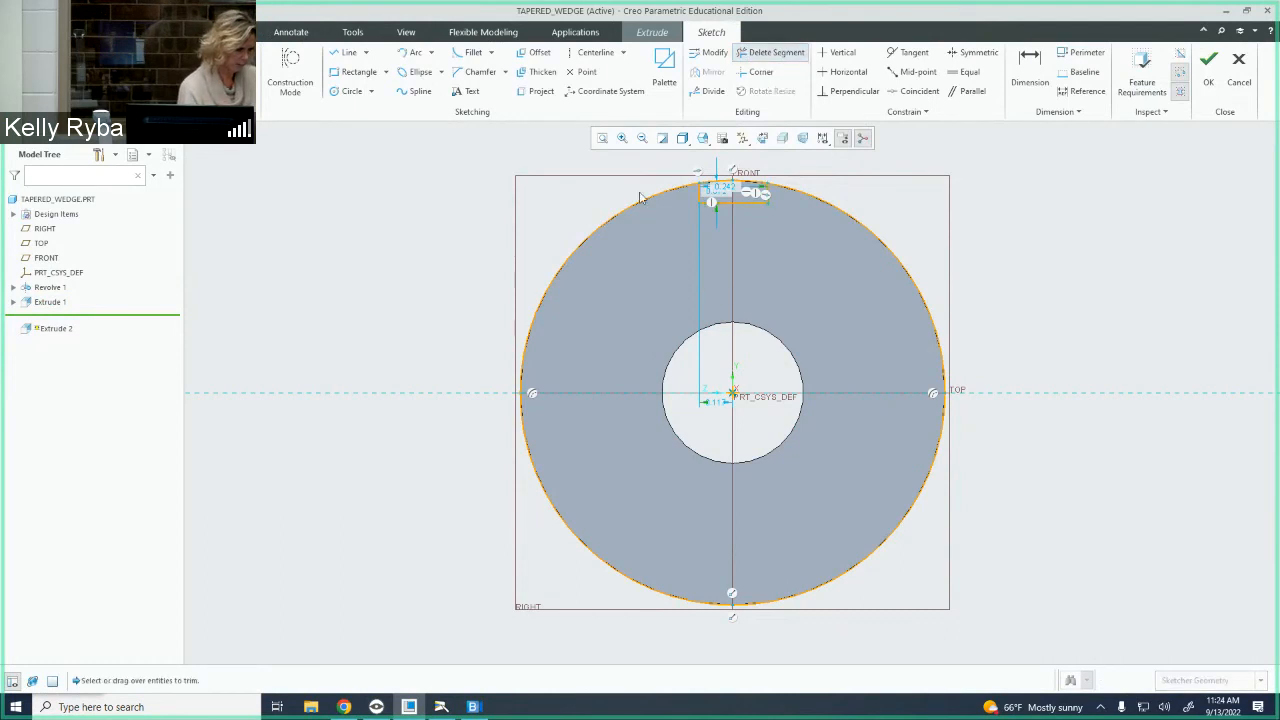
mouse_move(568, 212)
mouse_down()
mouse_move(608, 301)
mouse_move(548, 594)
mouse_move(745, 663)
mouse_move(787, 555)
mouse_move(990, 400)
mouse_move(885, 321)
mouse_up()
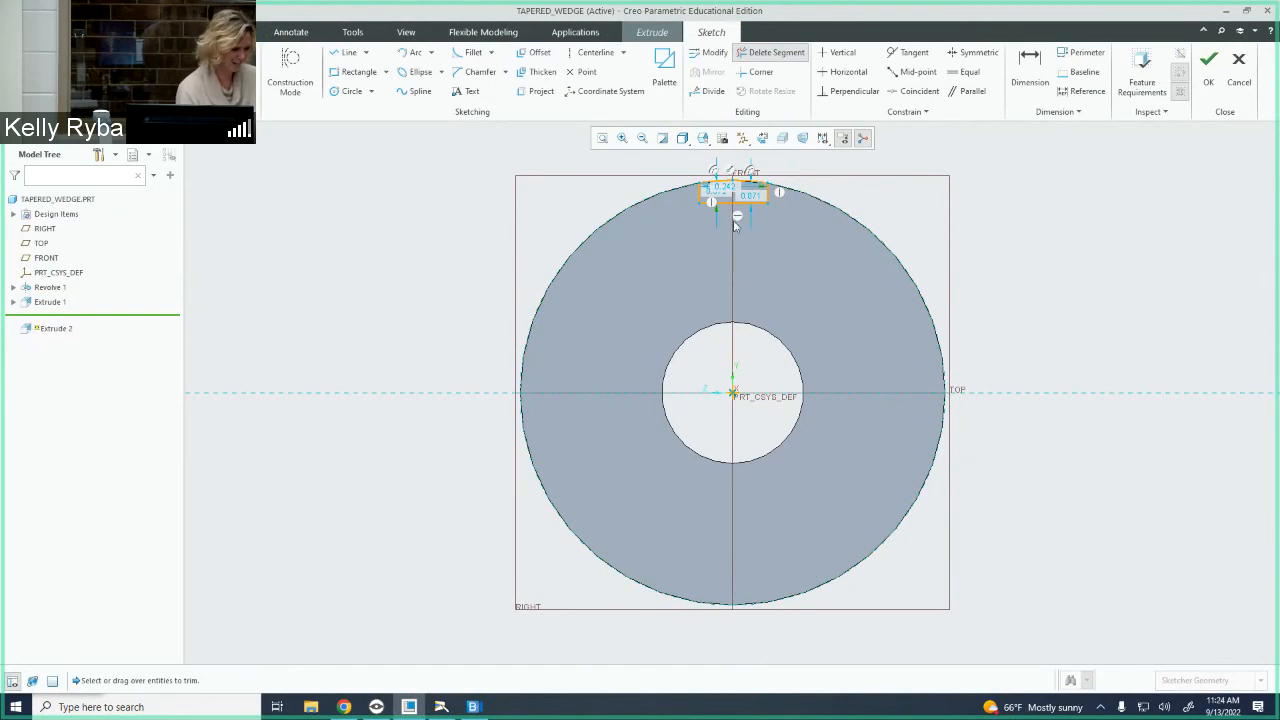
scroll(728, 205, up, 3)
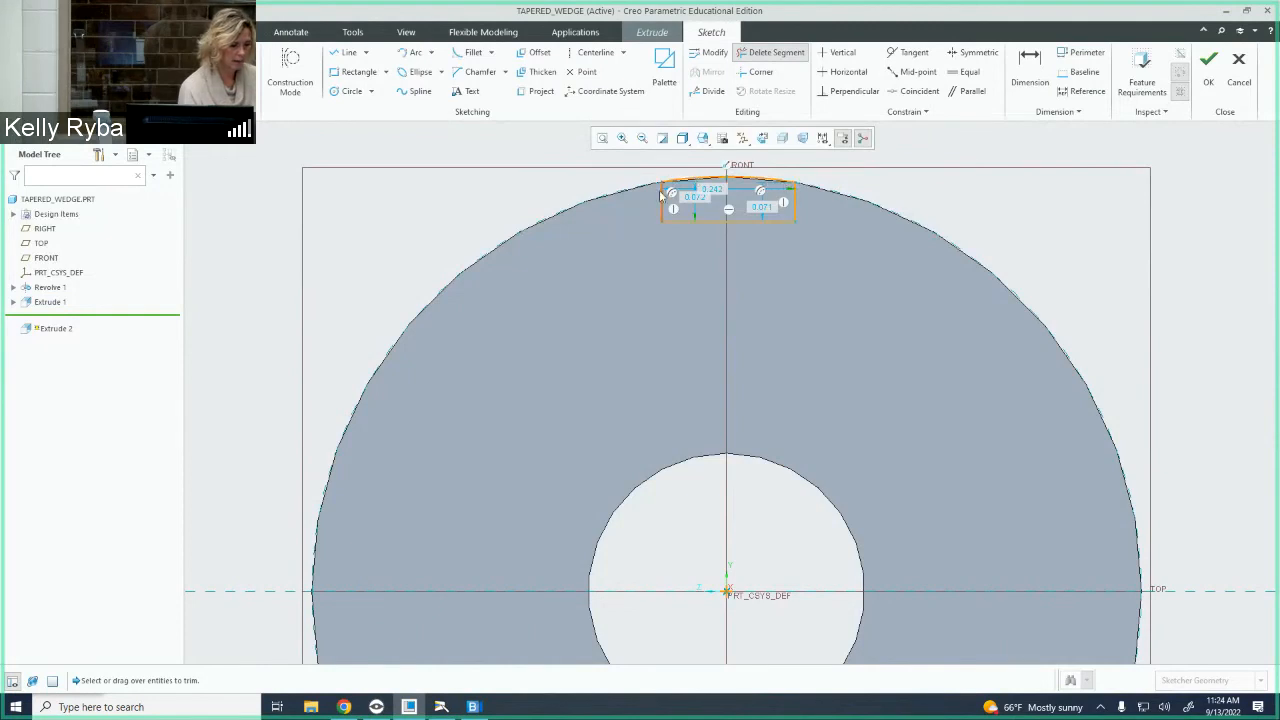
middle_click(982, 207)
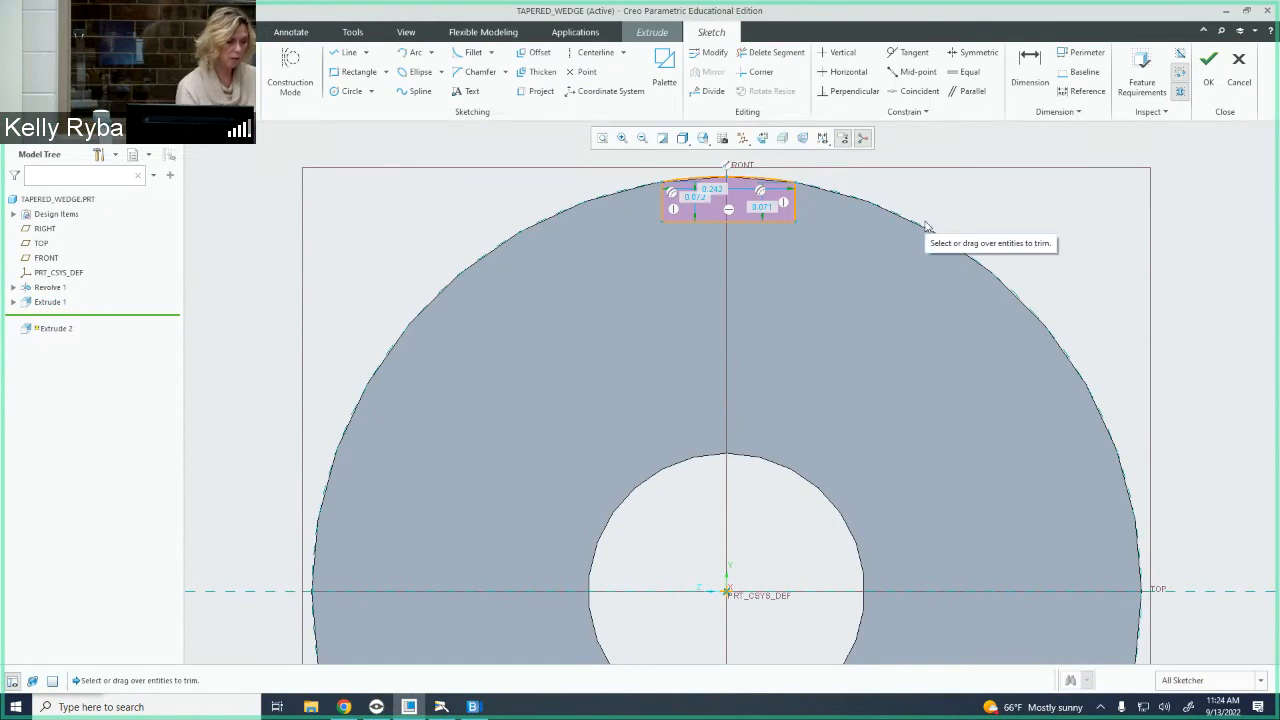
Place the keyway's depth and width dimensions clear of the profile and set the width to 0.25
drag(762, 207, 958, 199)
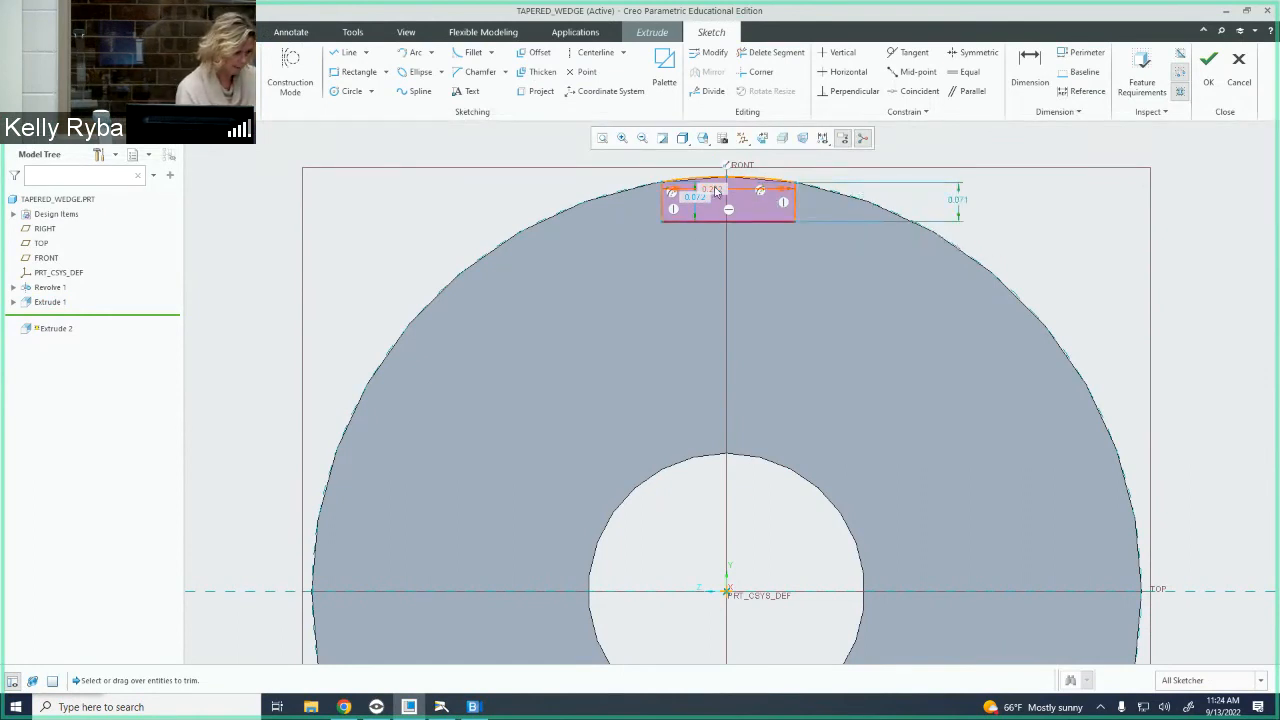
drag(715, 190, 697, 274)
double_click(700, 272)
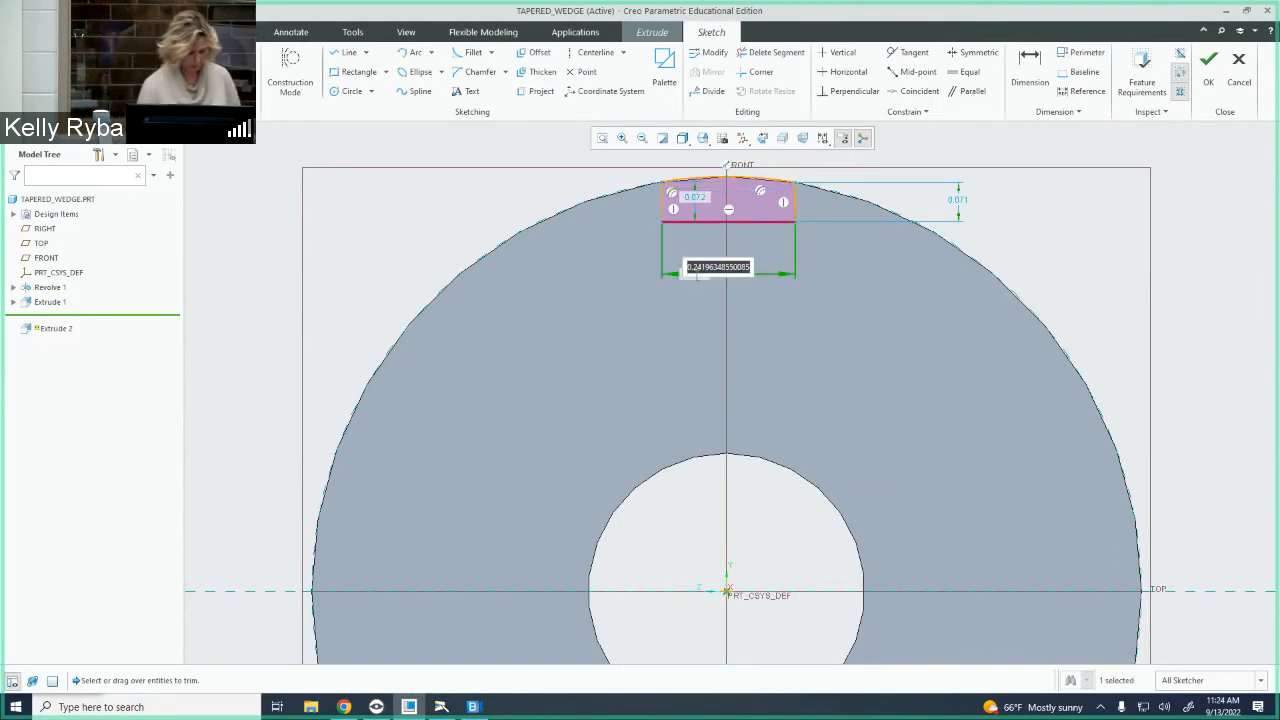
text(.25)
key(Return)
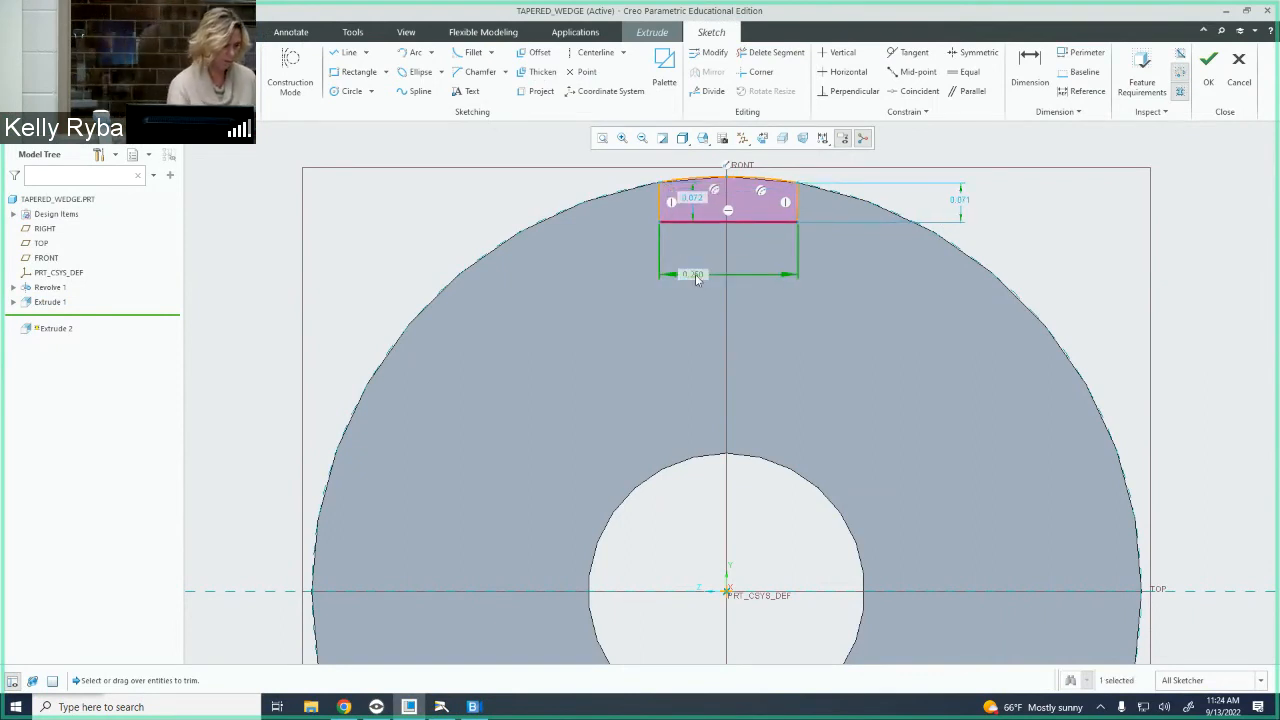
Dimension the keyway's left side from the FRONT plane at 0.125 to center the slot
click(1027, 70)
click(727, 205)
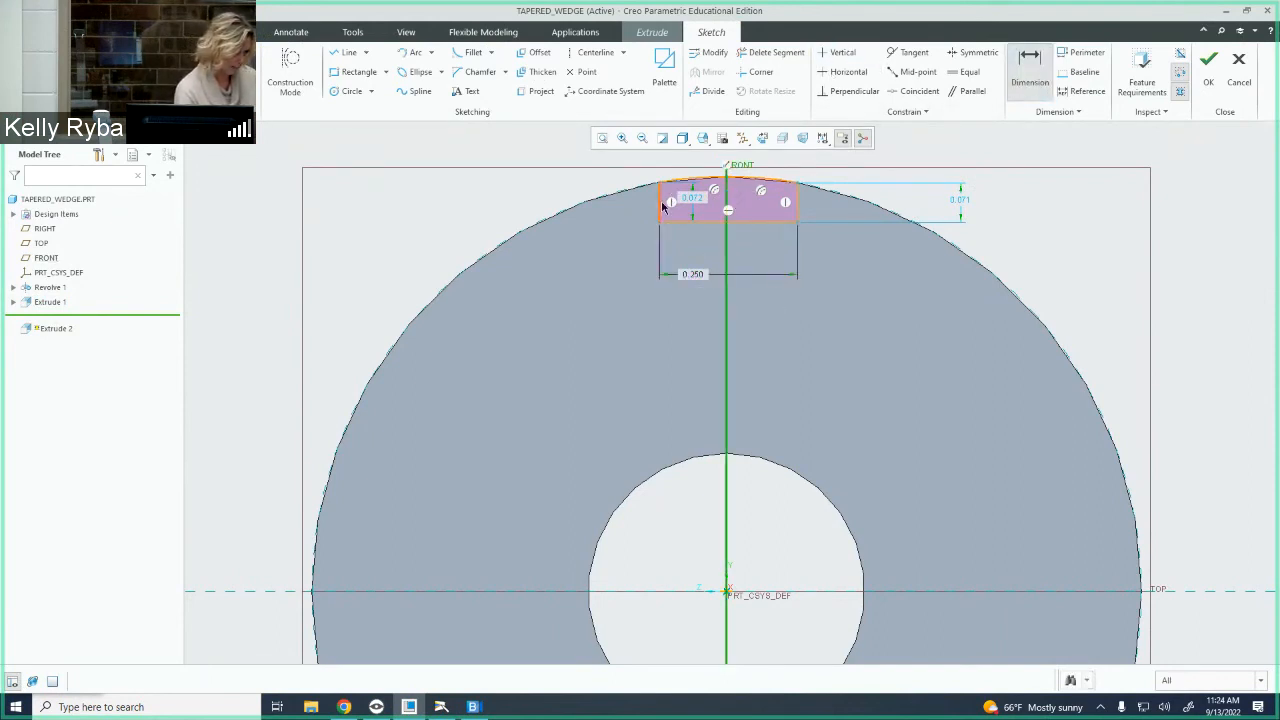
click(661, 206)
middle_click(683, 246)
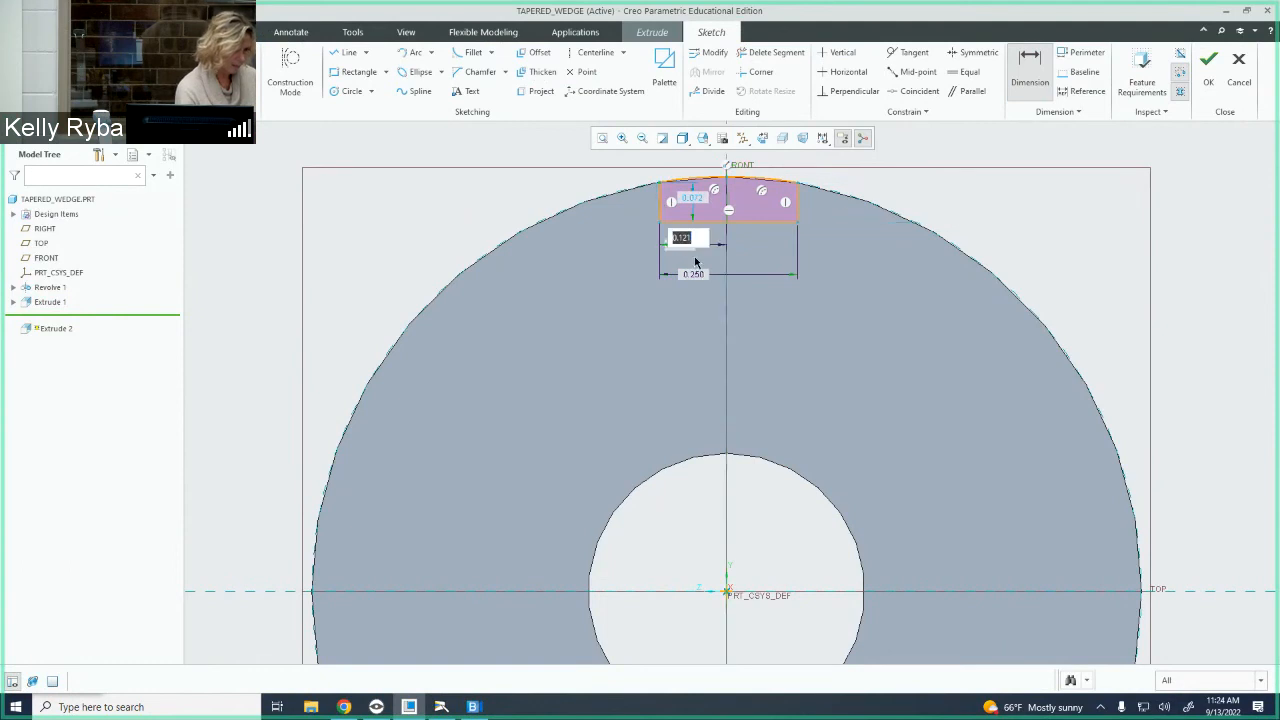
text(.125)
key(Return)
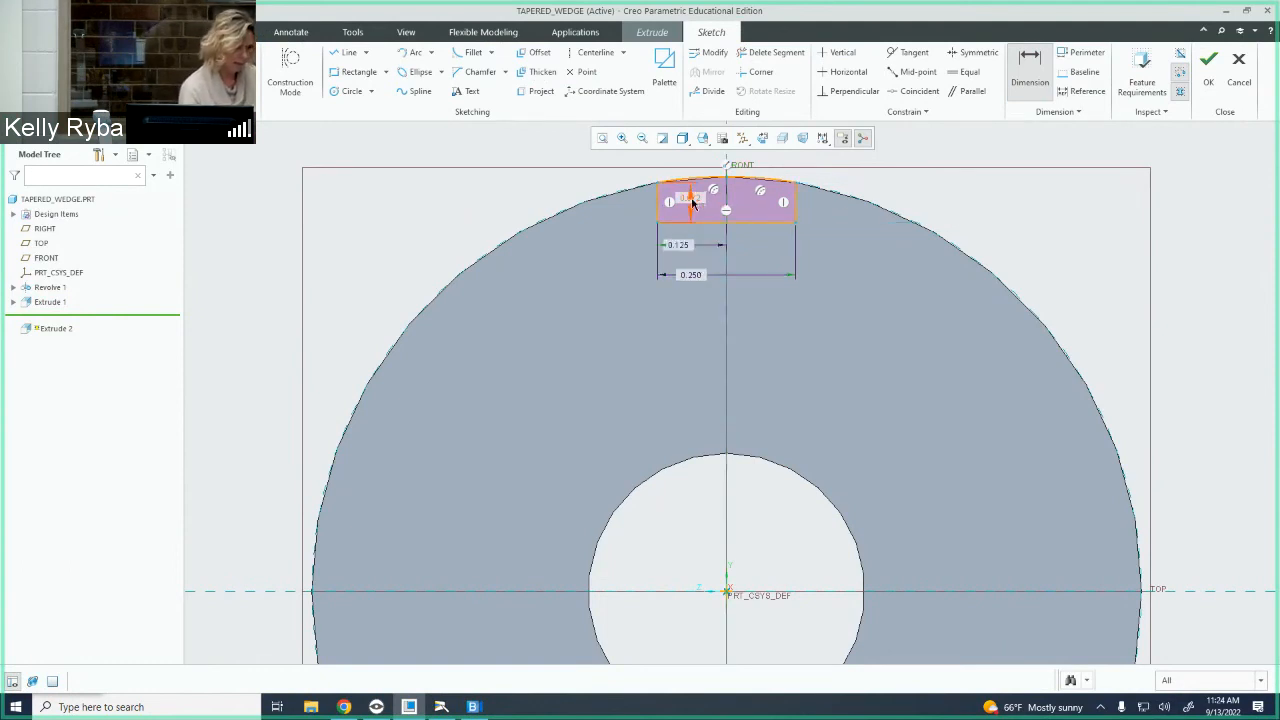
middle_click(1077, 232)
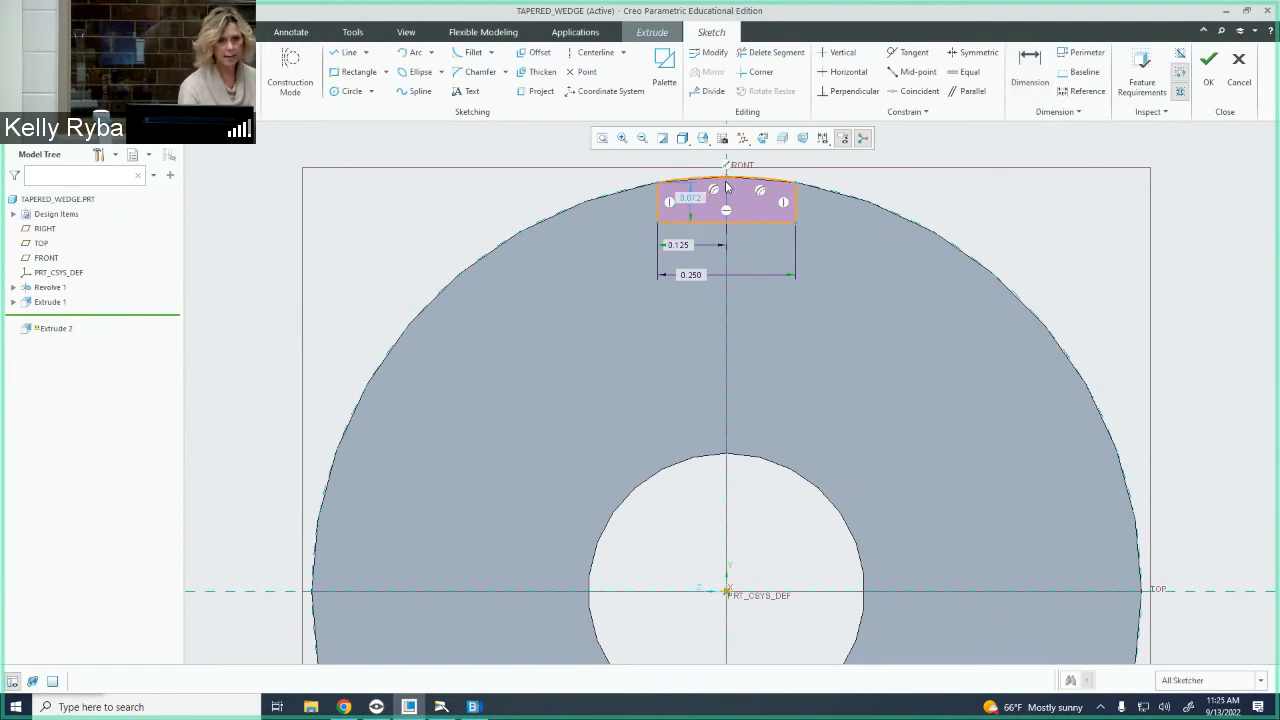
Dimension from the keyway's floor to the lowest point of the collar's outer circle and set it to 1.36
scroll(983, 310, up, 5)
scroll(927, 357, down, 6)
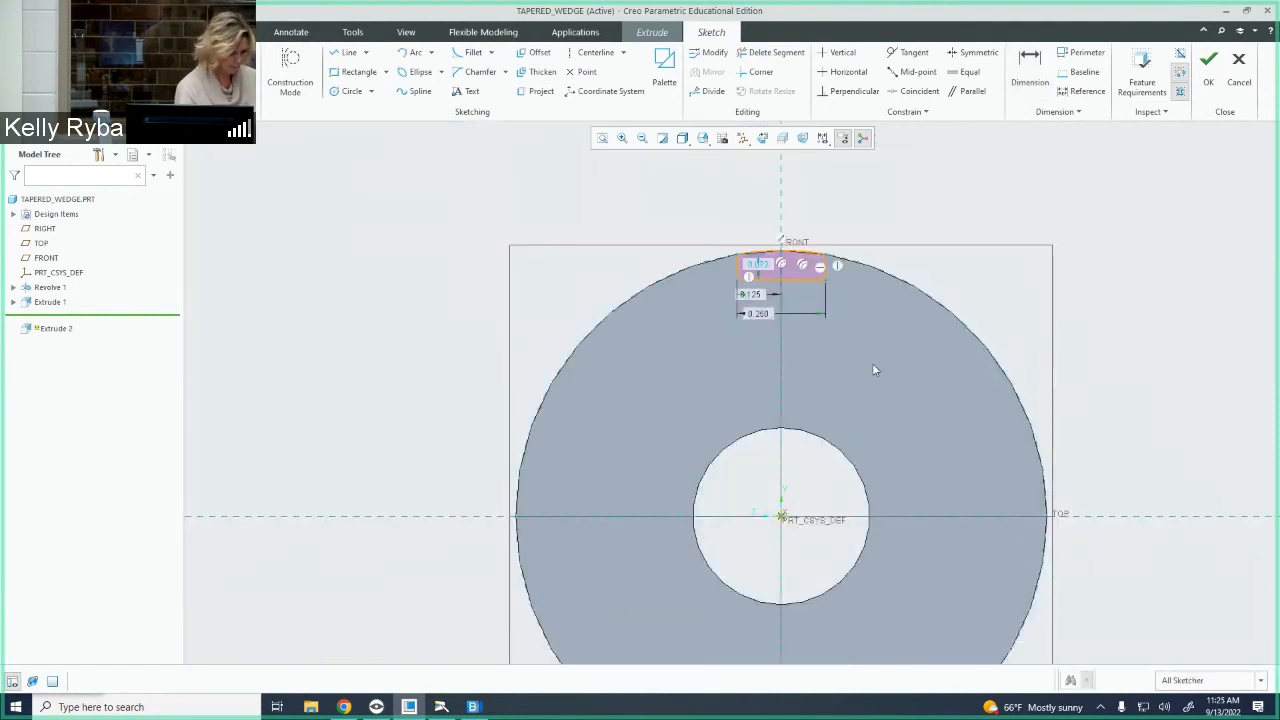
scroll(872, 363, up, 2)
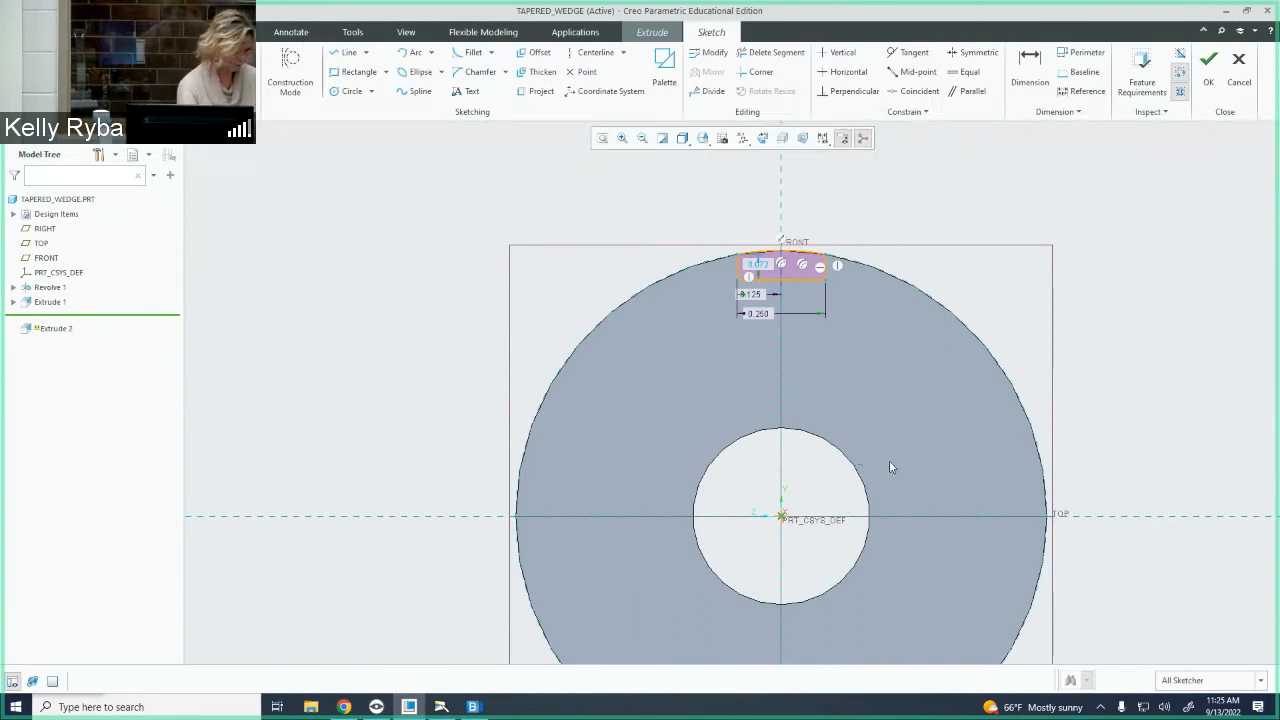
shift+middle_drag(889, 460, 880, 310)
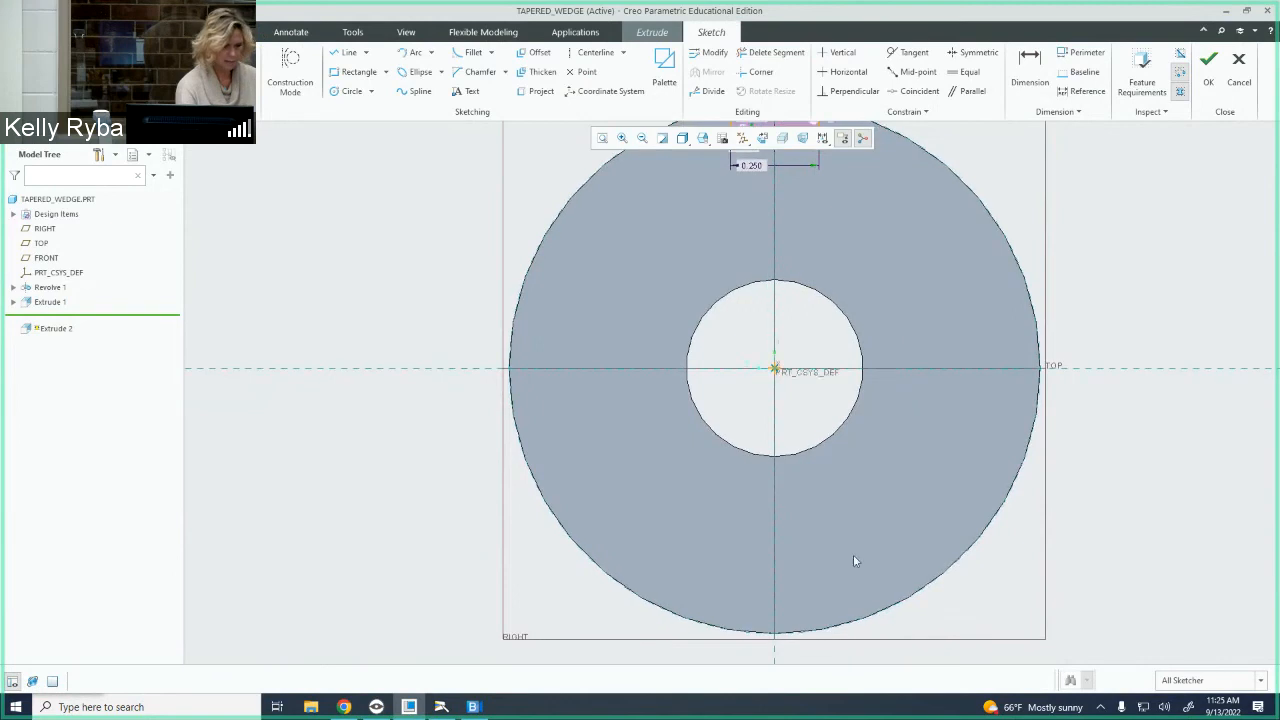
scroll(899, 566, down, 1)
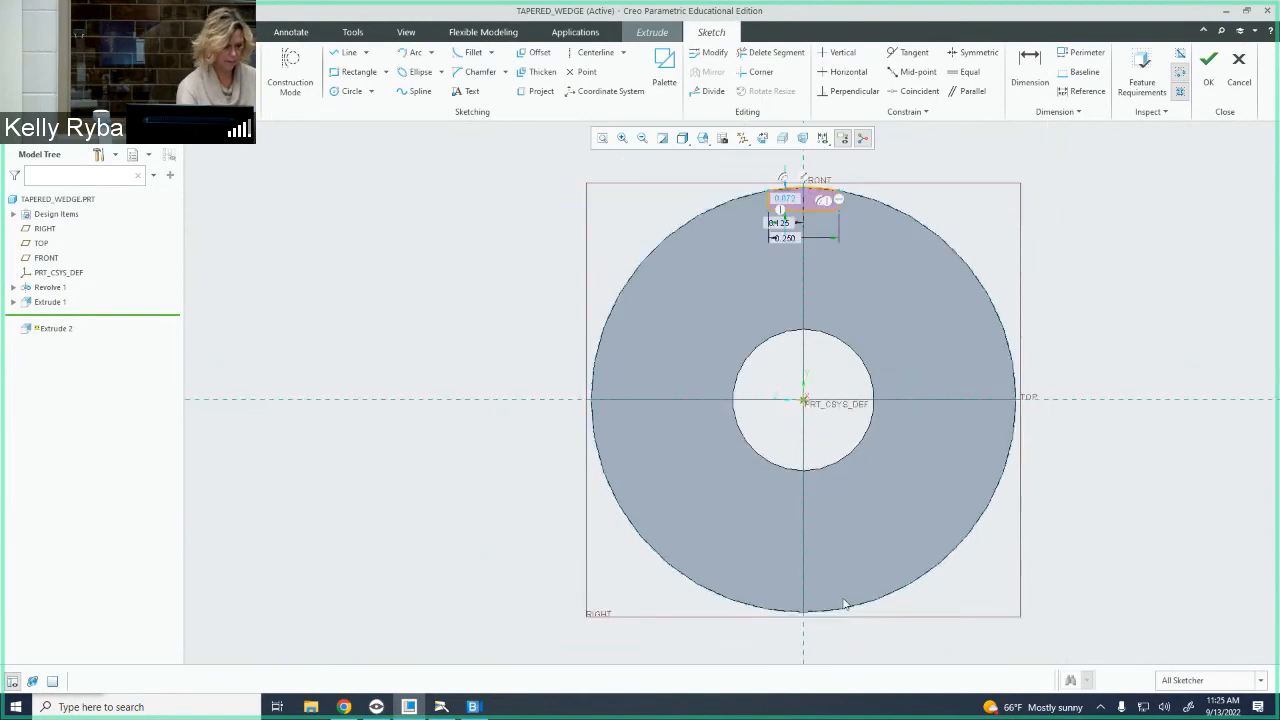
click(1030, 66)
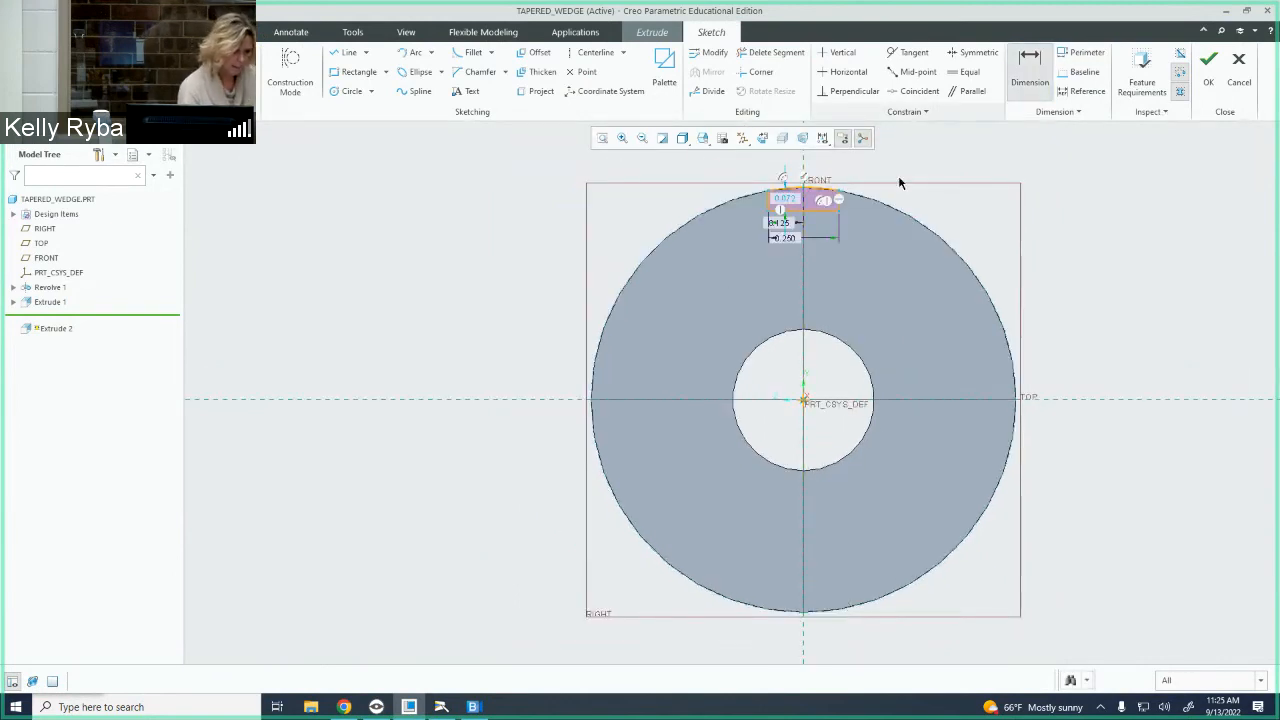
click(816, 210)
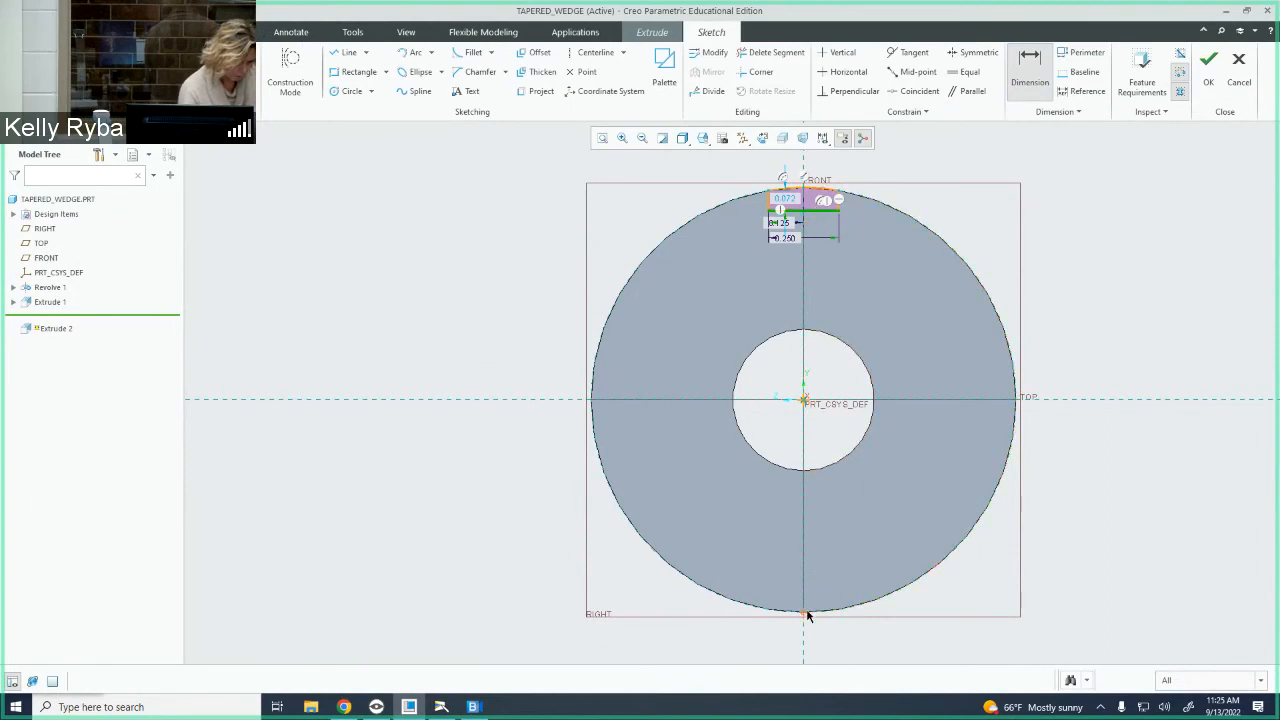
middle_click(1116, 373)
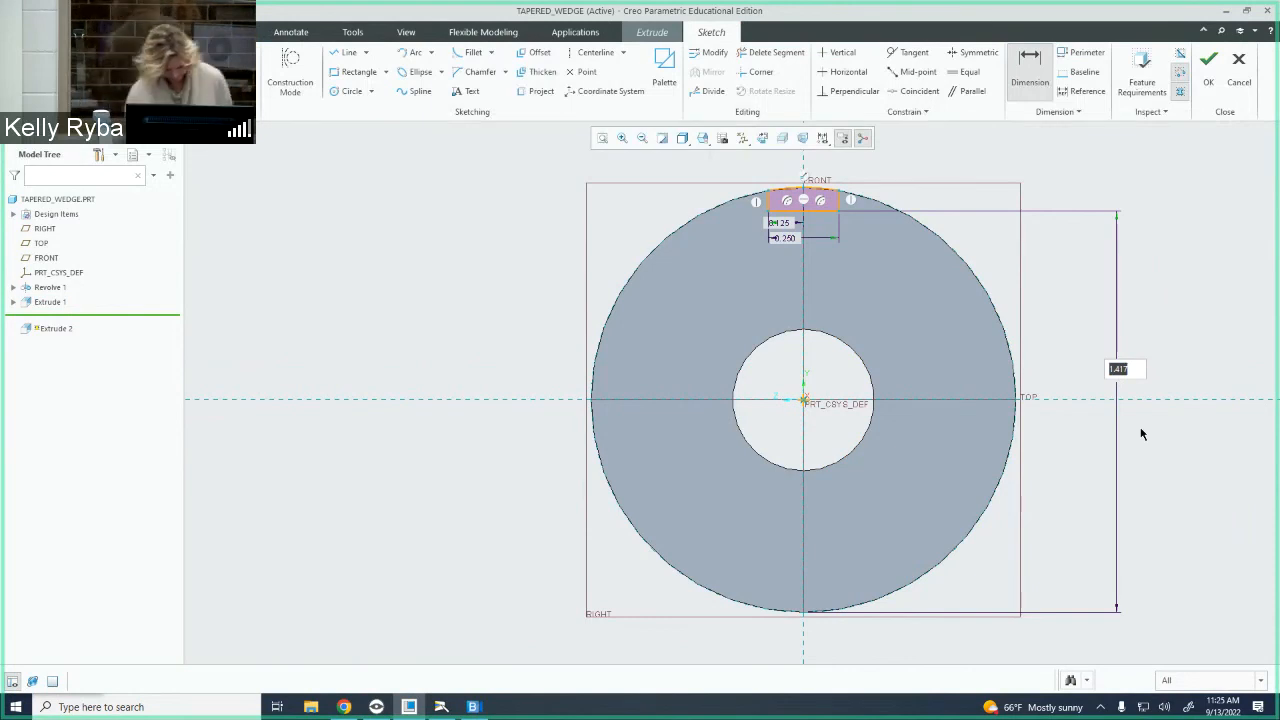
text(1.36)
key(Return)
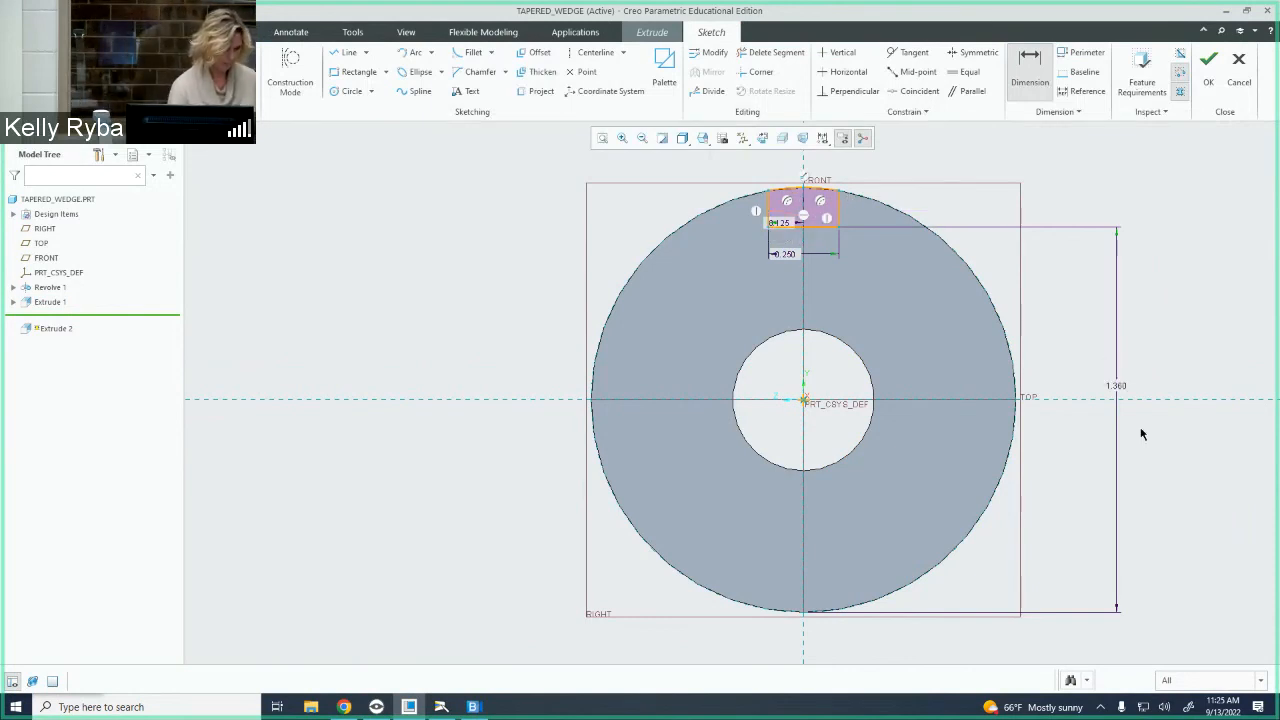
middle_click(1114, 190)
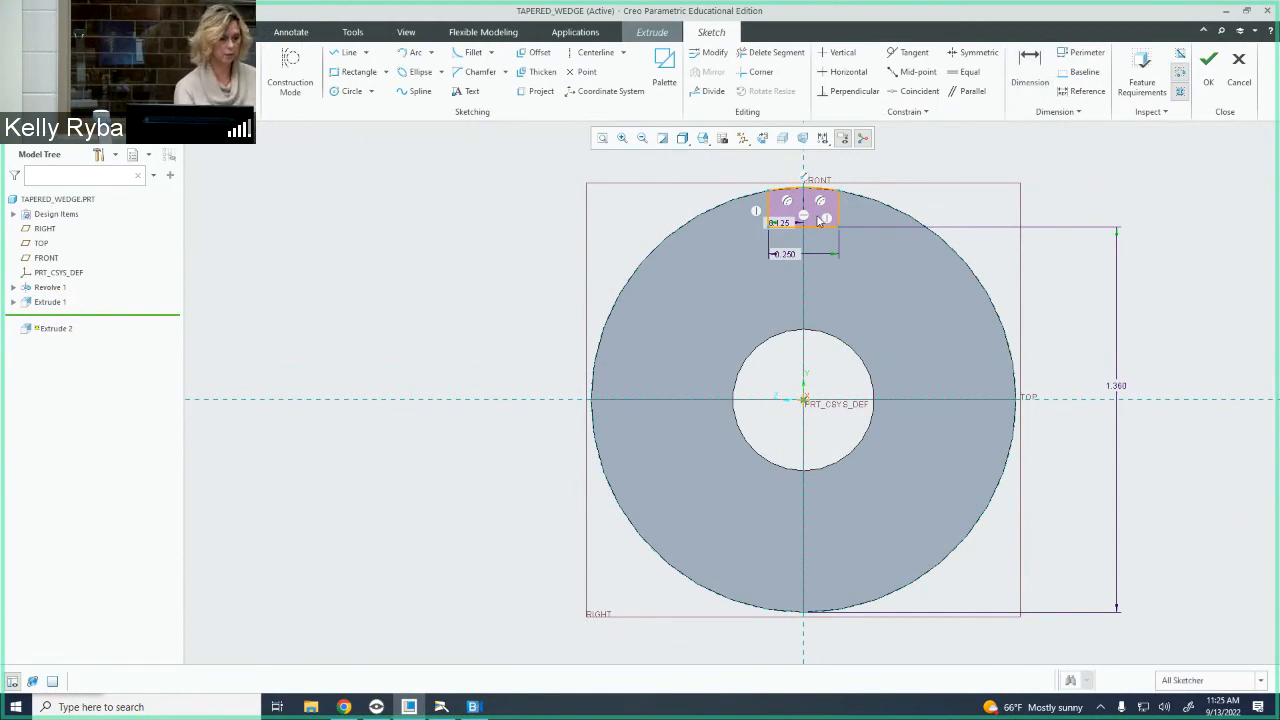
Check the keyway sketch against the extrude's feature requirements and accept the sketch
click(1146, 88)
click(639, 425)
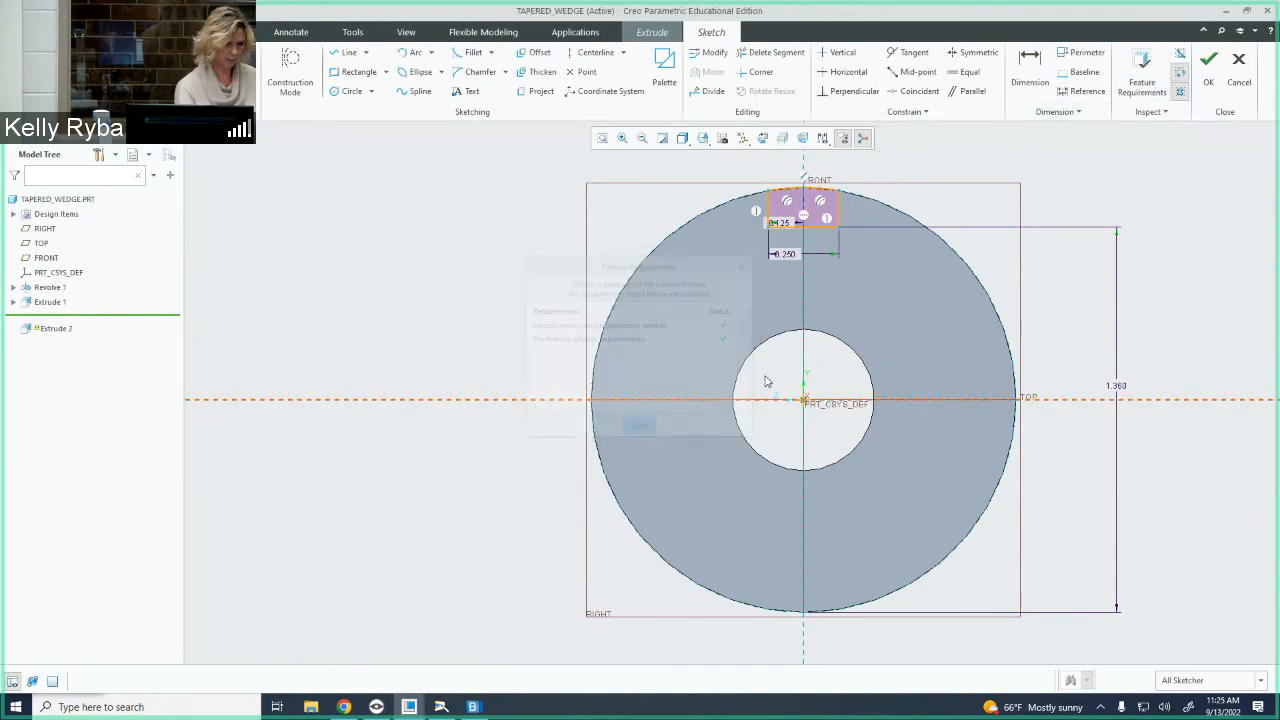
click(1208, 65)
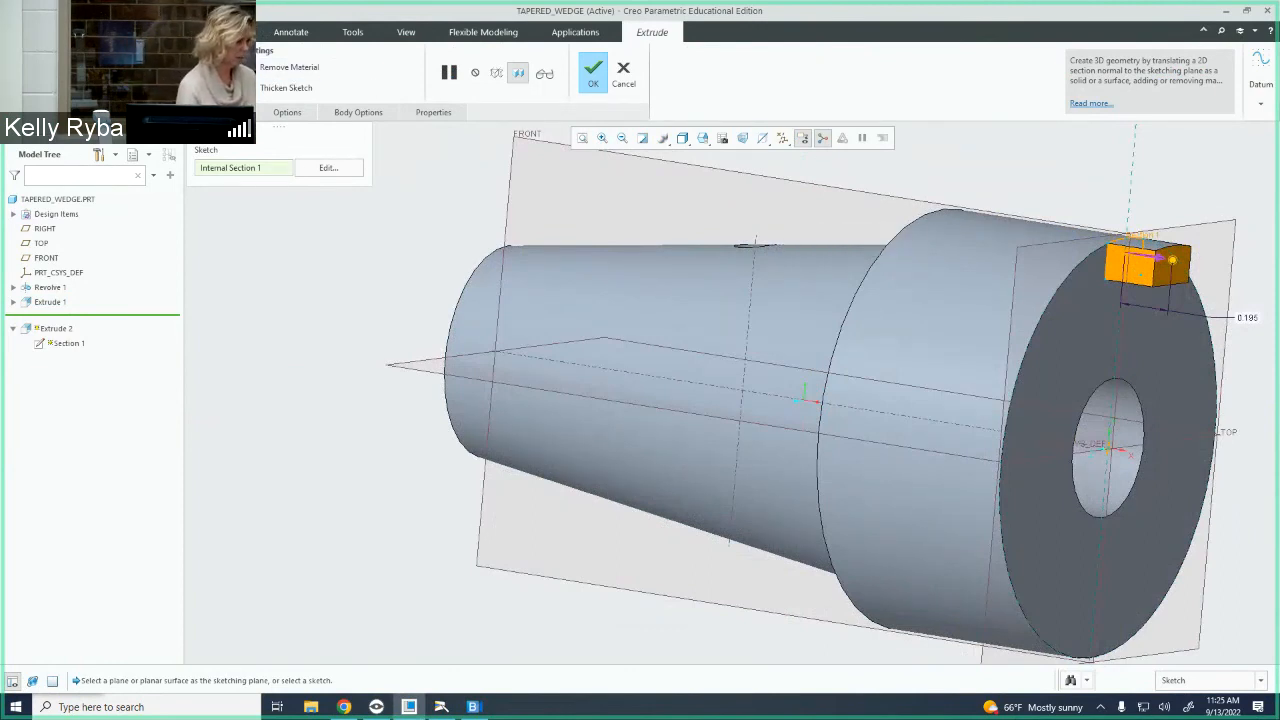
Set the keyway extrude to remove material, flip its direction into the body and run the cut all the way through the collar
click(270, 76)
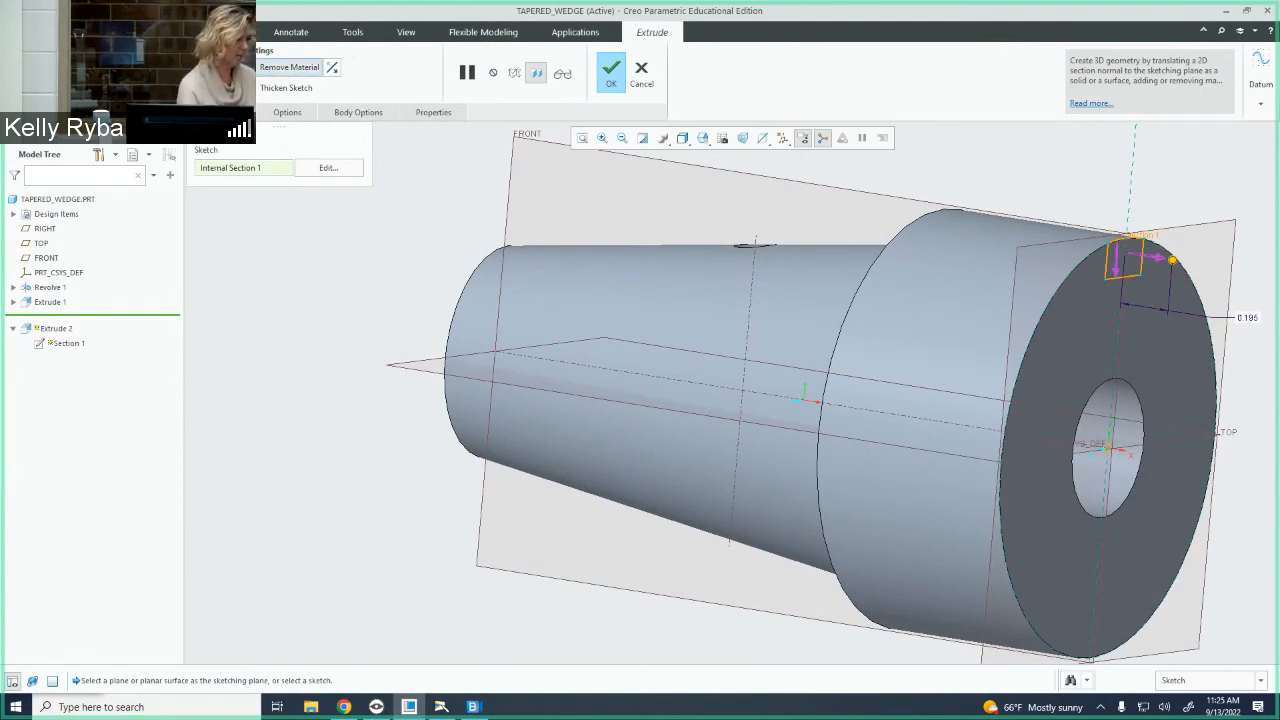
click(222, 68)
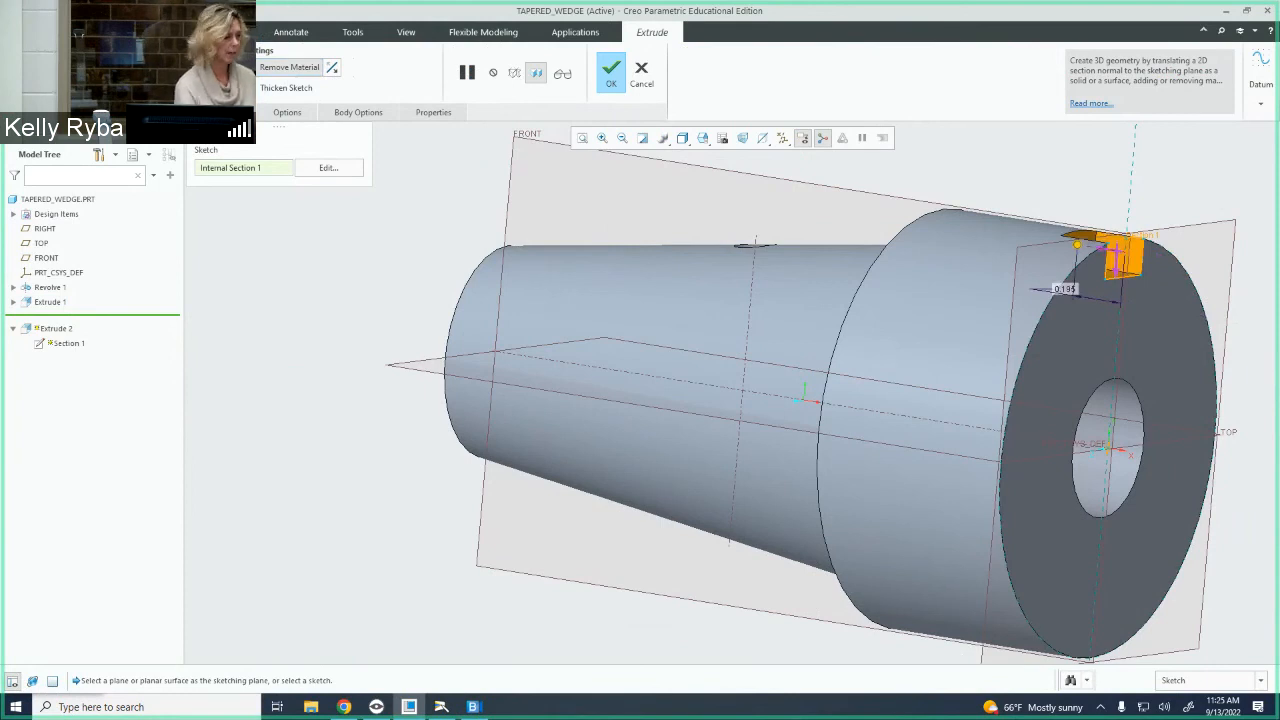
middle_drag(969, 297, 955, 340)
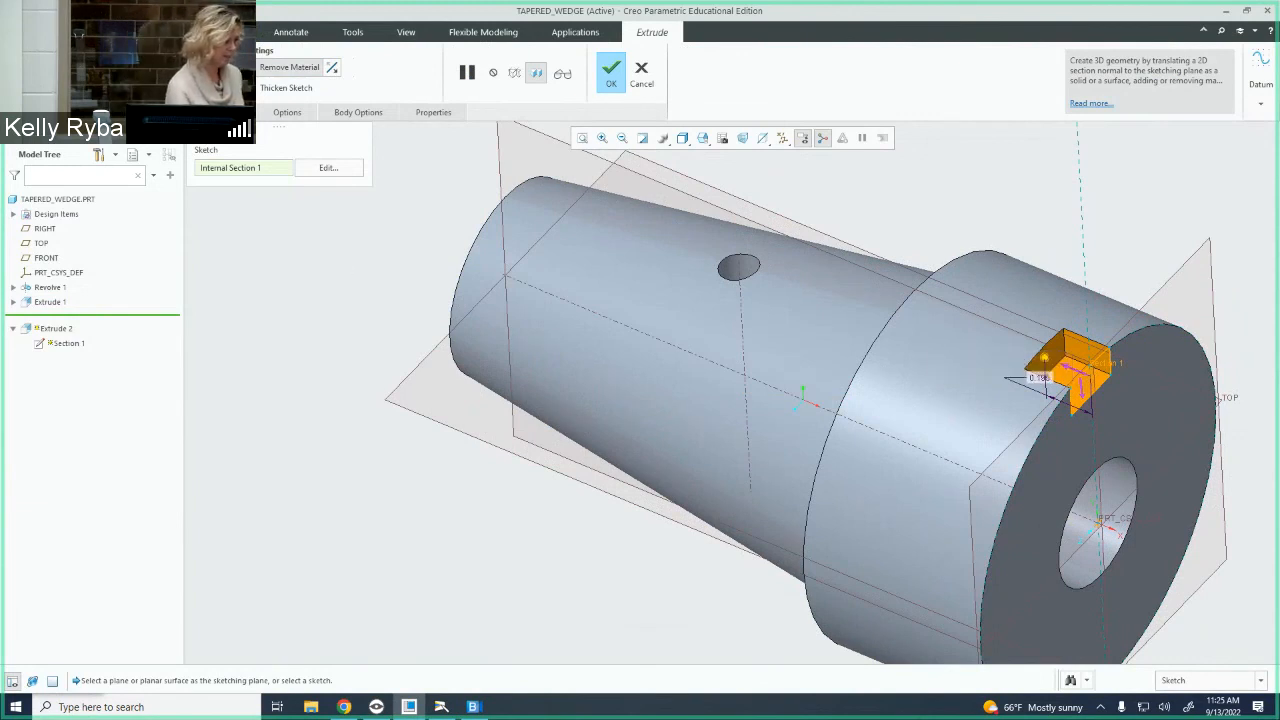
click(100, 68)
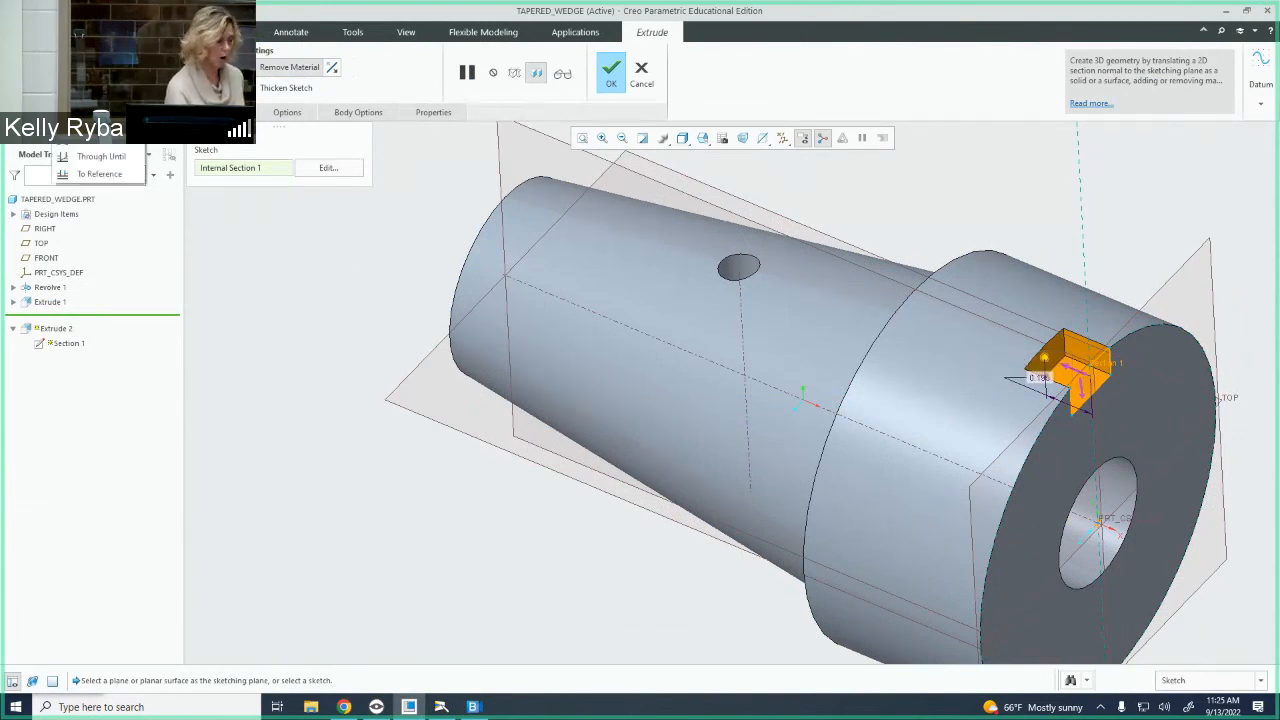
click(126, 148)
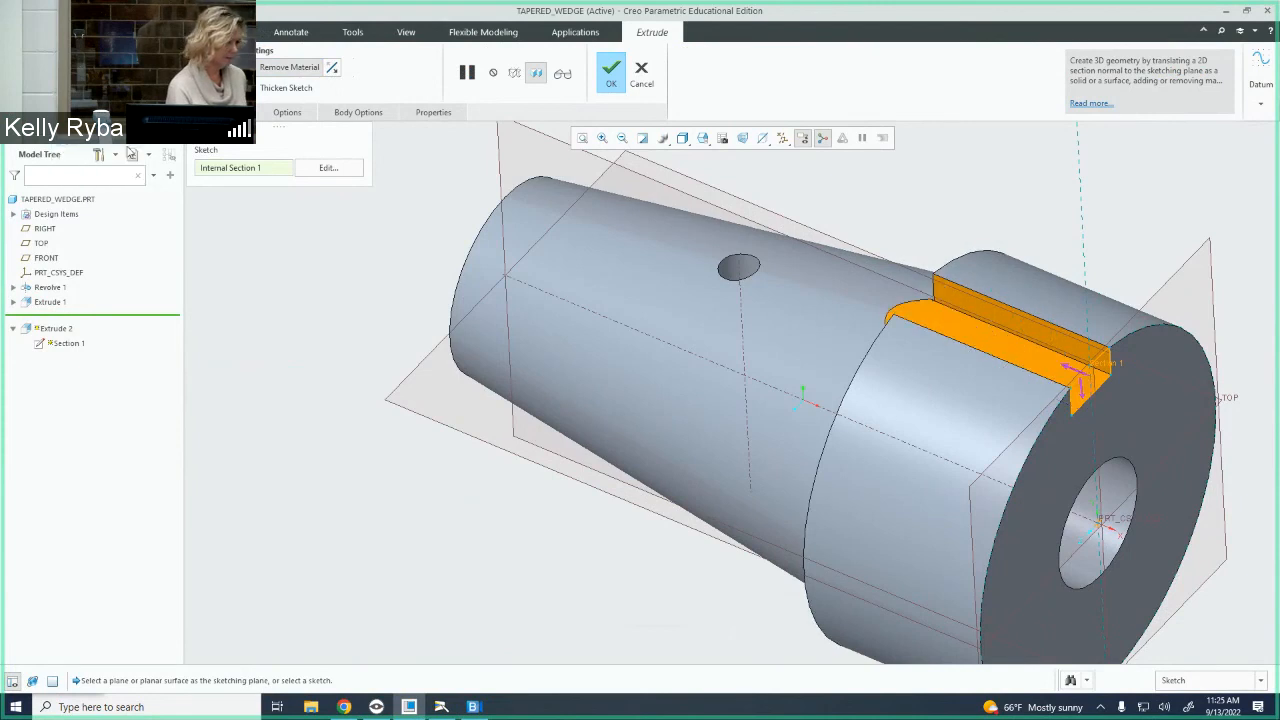
Compare the previewed keyway cut with the textbook drawing shown by the document camera and accept the extrude
middle_drag(896, 400, 970, 378)
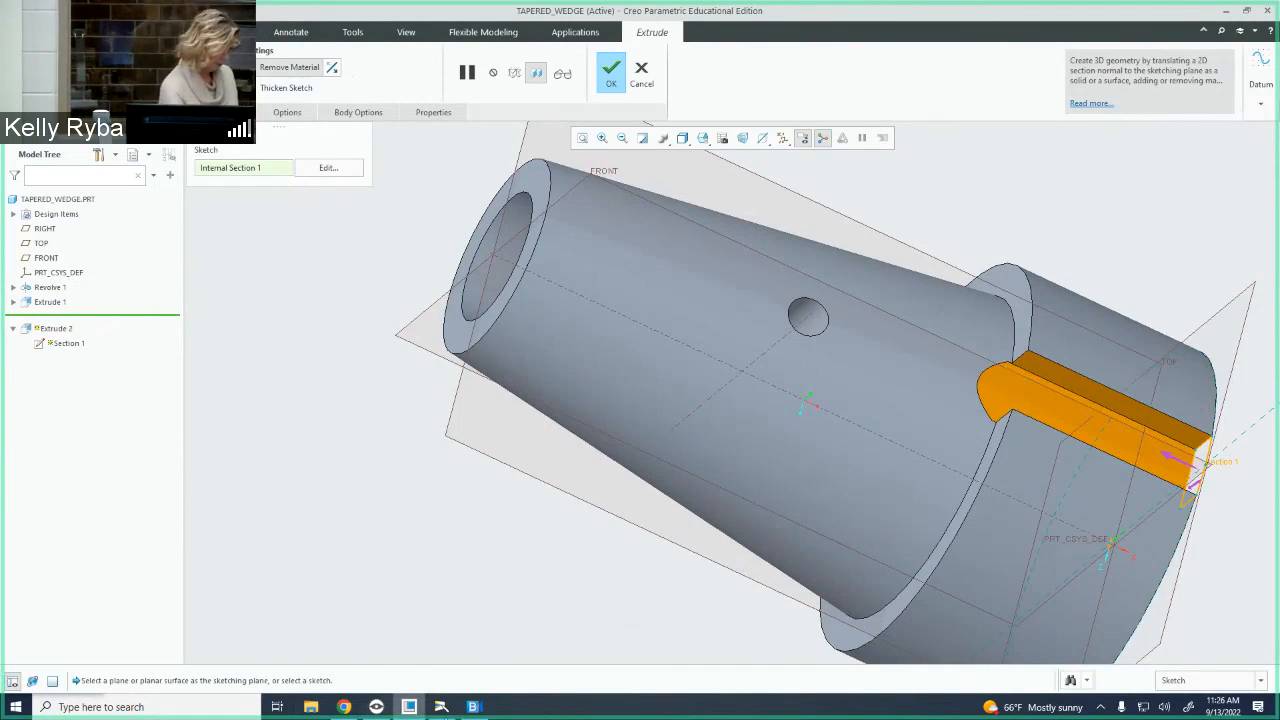
click(444, 709)
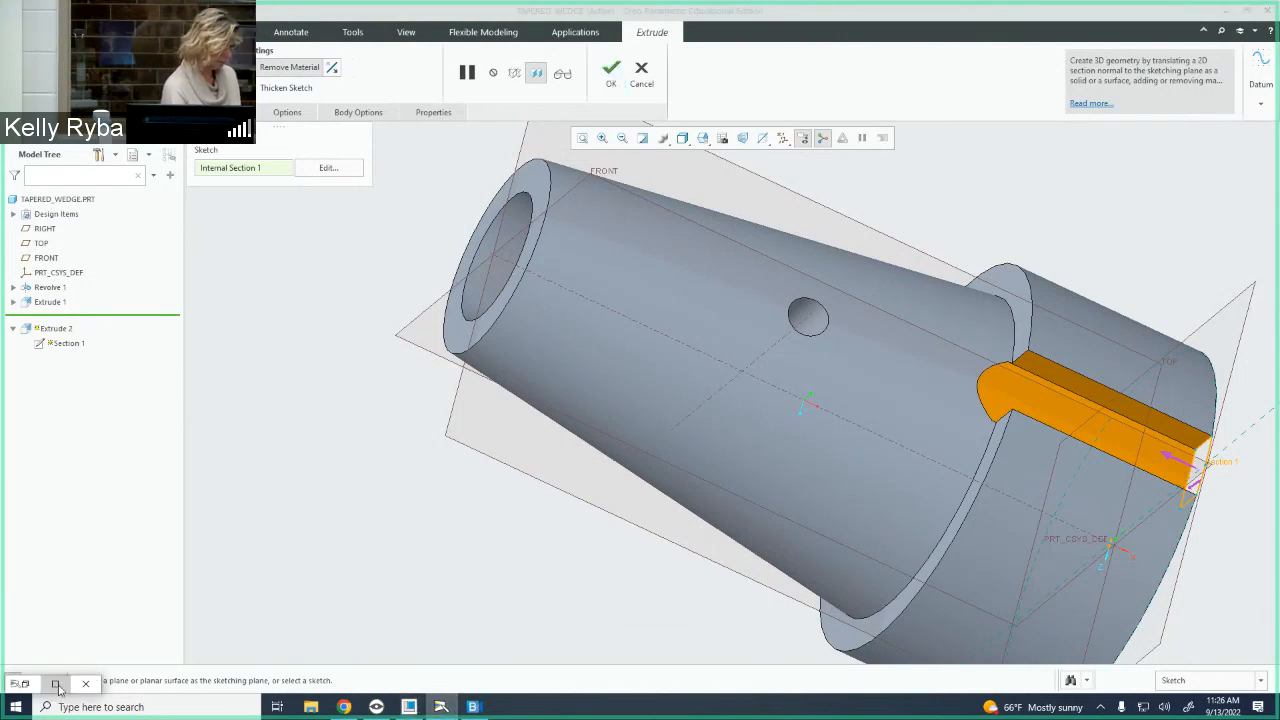
click(56, 685)
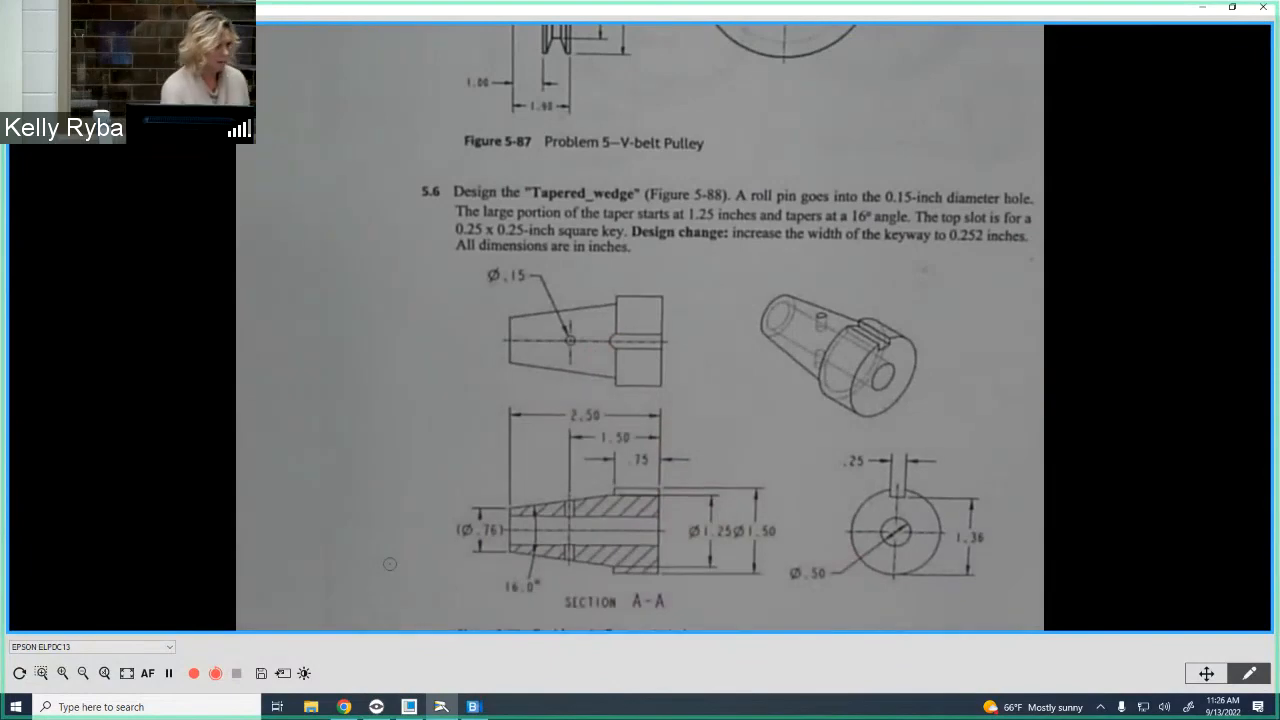
click(1200, 6)
mouse_move(820, 370)
middle_down()
mouse_move(803, 397)
mouse_move(806, 366)
middle_up()
click(610, 72)
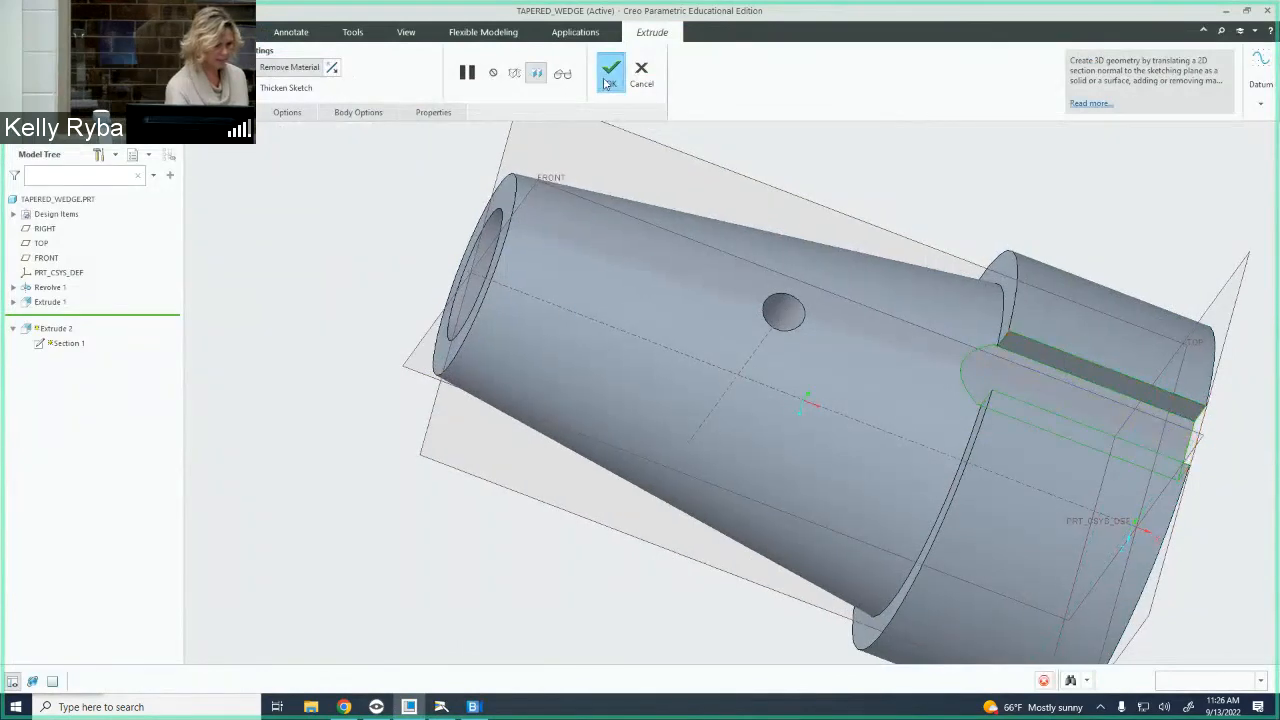
Examine the finished keyway, roll-pin hole and bore from several angles and compare the part with the textbook drawing
middle_drag(830, 605, 847, 585)
middle_drag(837, 612, 834, 609)
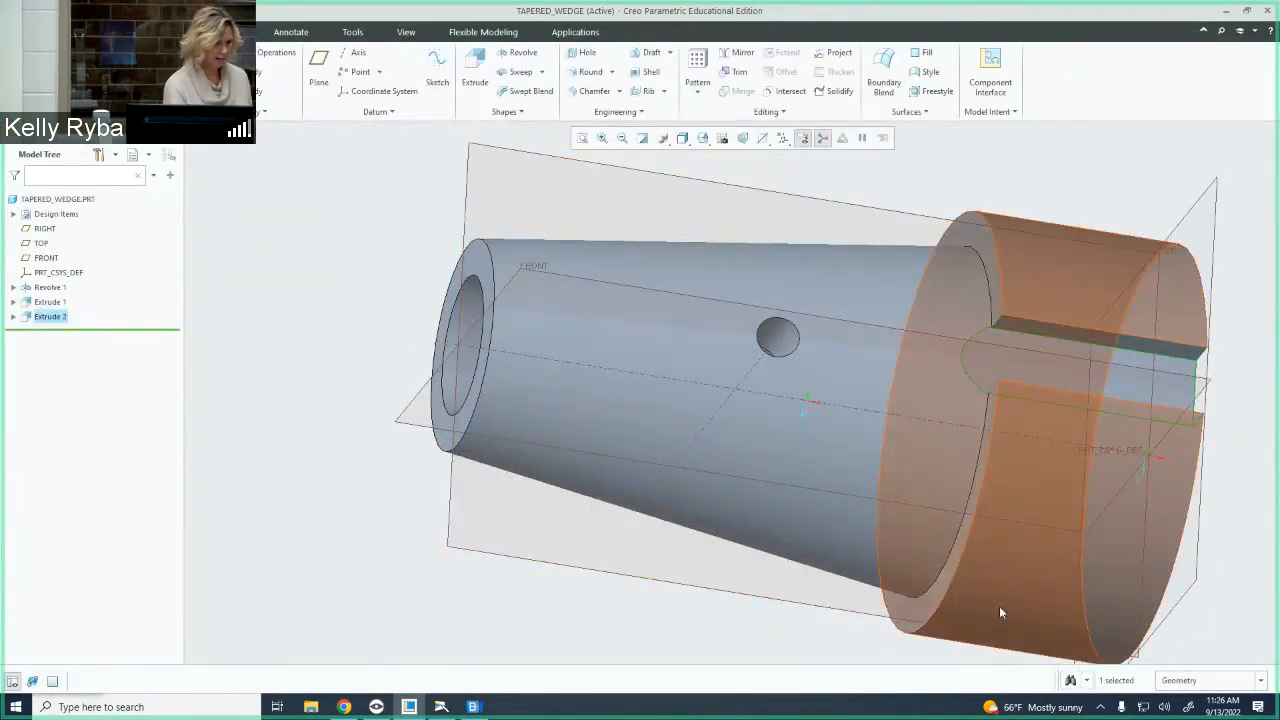
mouse_move(999, 612)
middle_down()
mouse_move(908, 440)
mouse_move(1074, 497)
mouse_move(1051, 436)
mouse_move(1058, 448)
mouse_move(1012, 468)
middle_up()
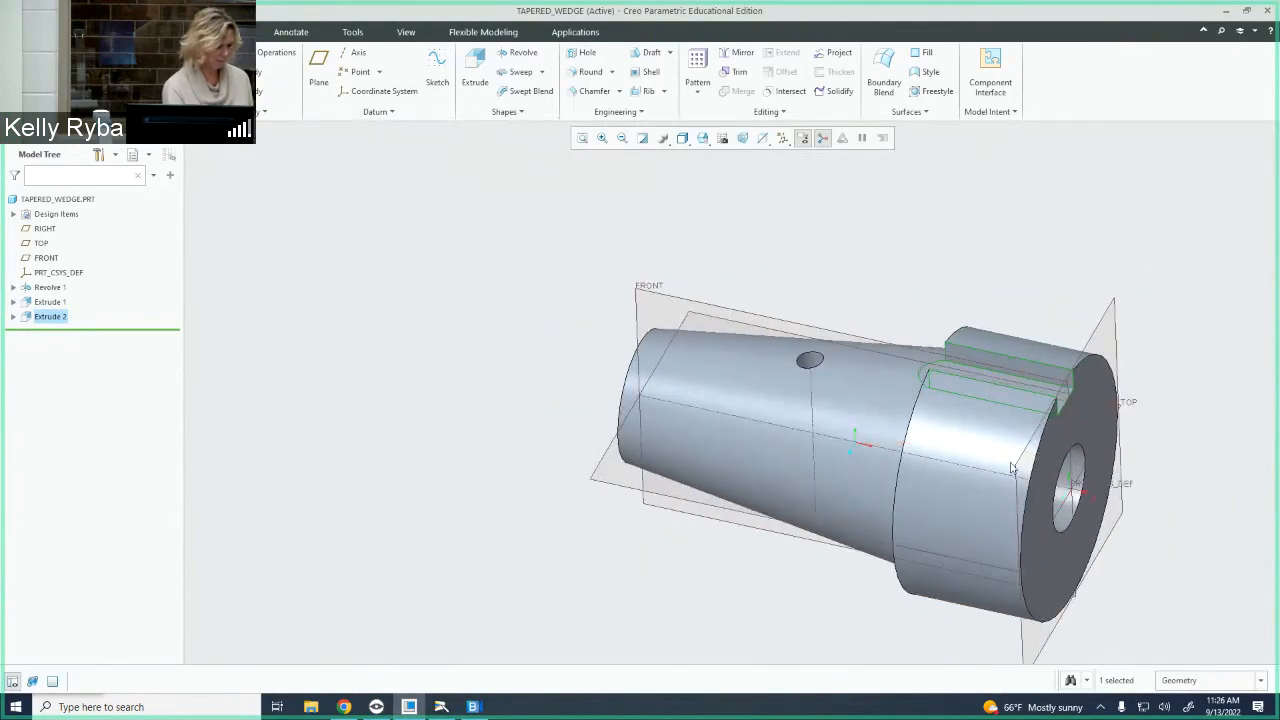
click(536, 541)
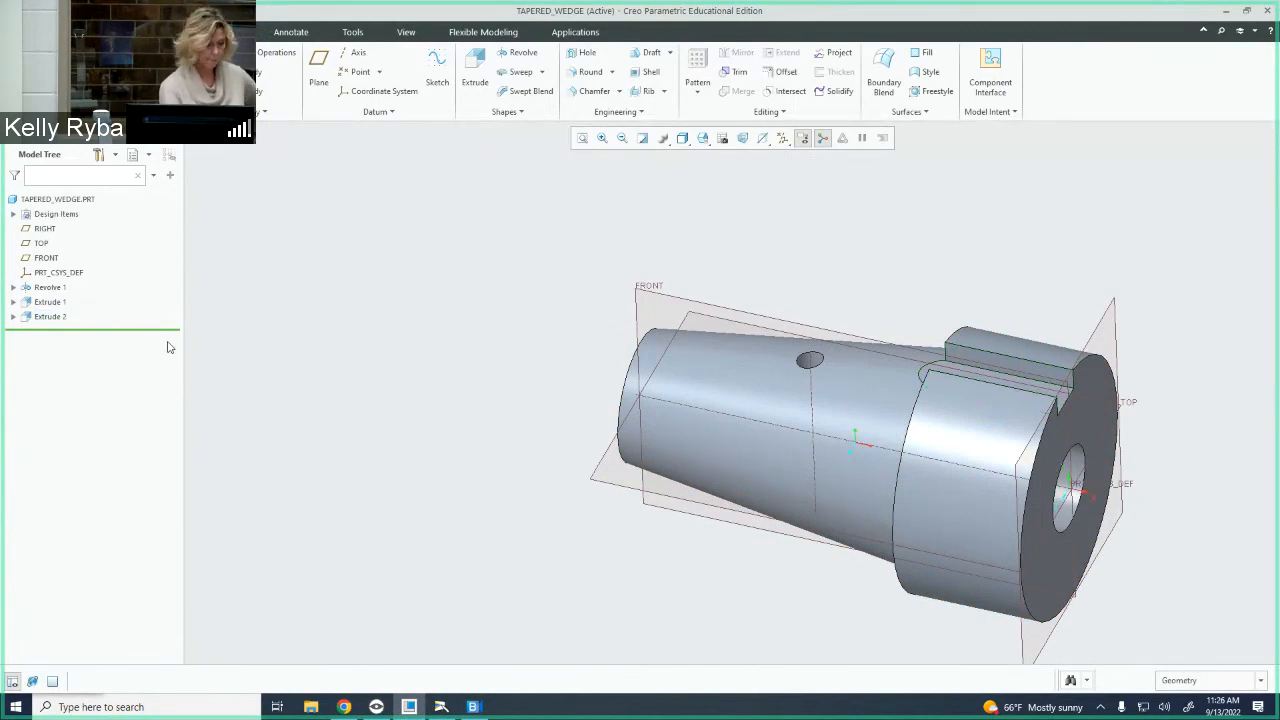
mouse_move(810, 358)
middle_down()
mouse_move(768, 345)
mouse_move(718, 400)
mouse_move(684, 413)
middle_up()
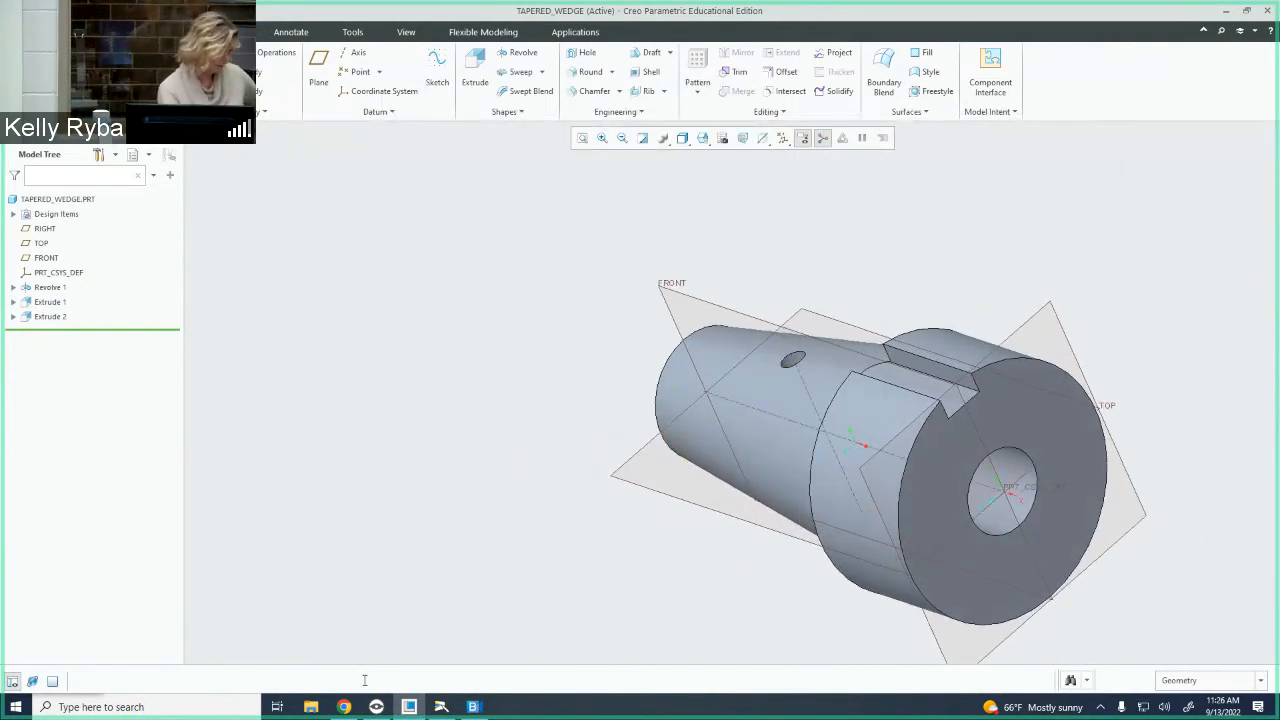
click(441, 707)
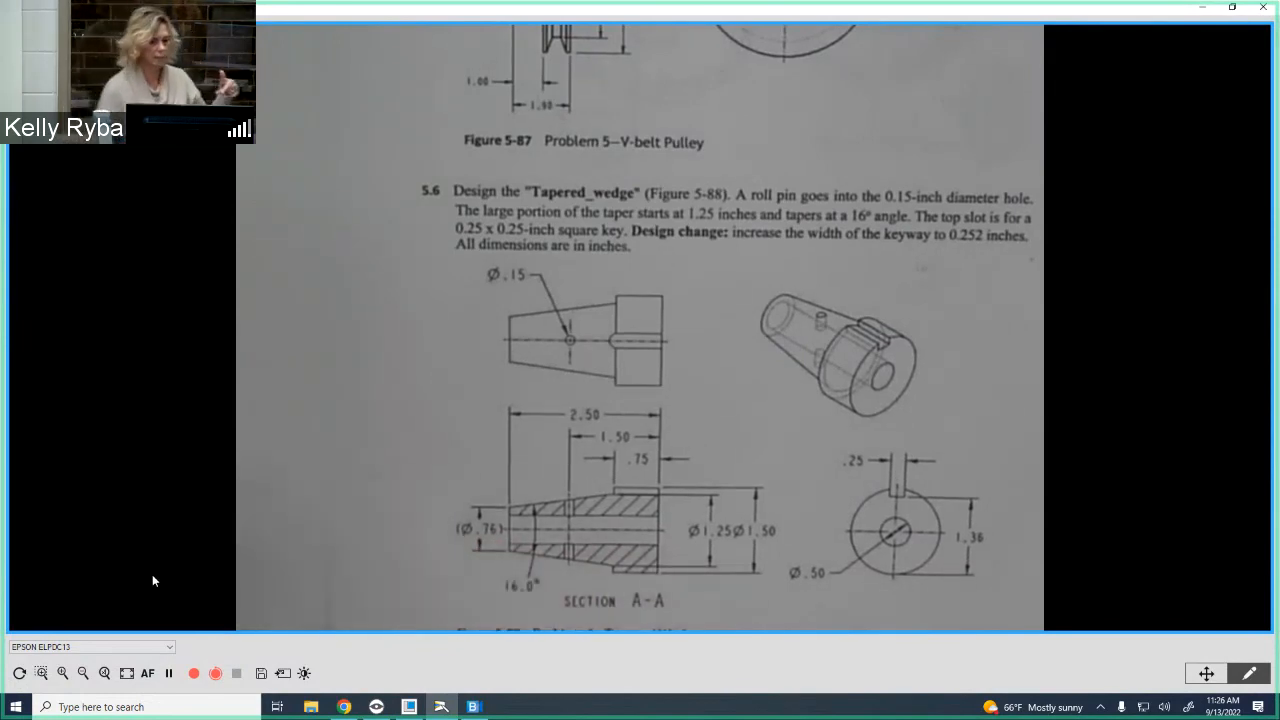
click(1204, 9)
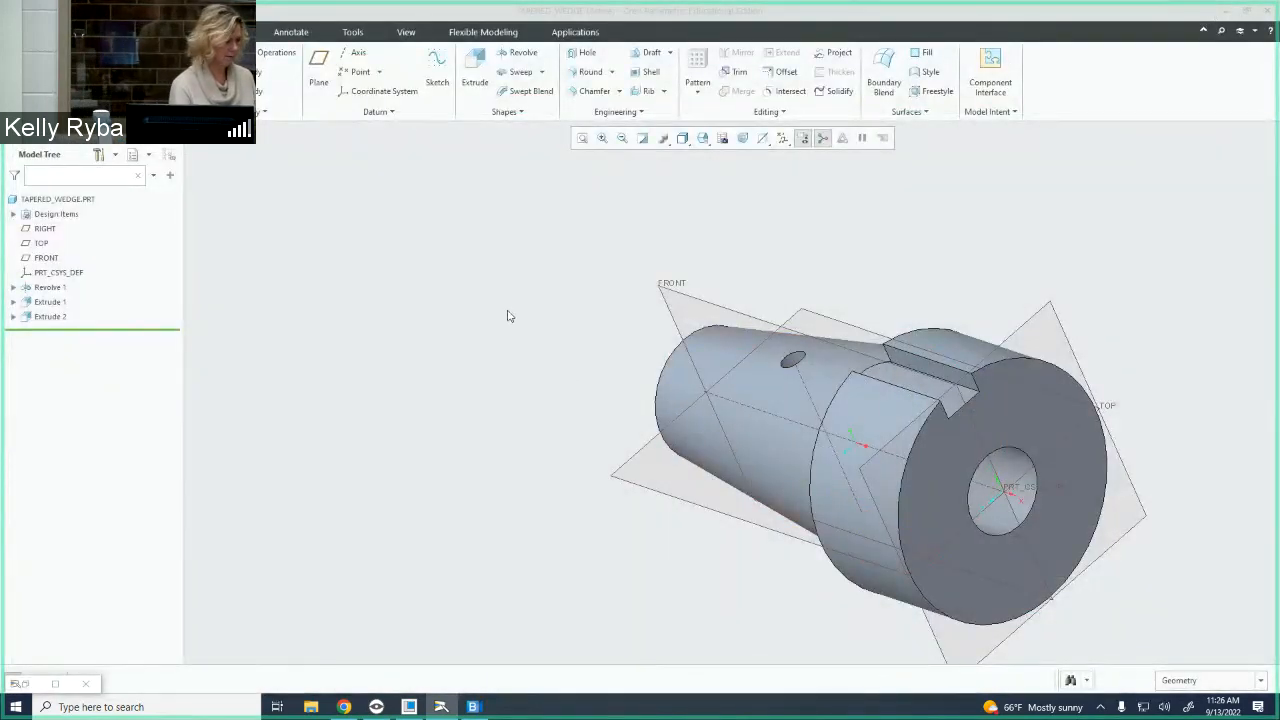
middle_drag(508, 311, 603, 243)
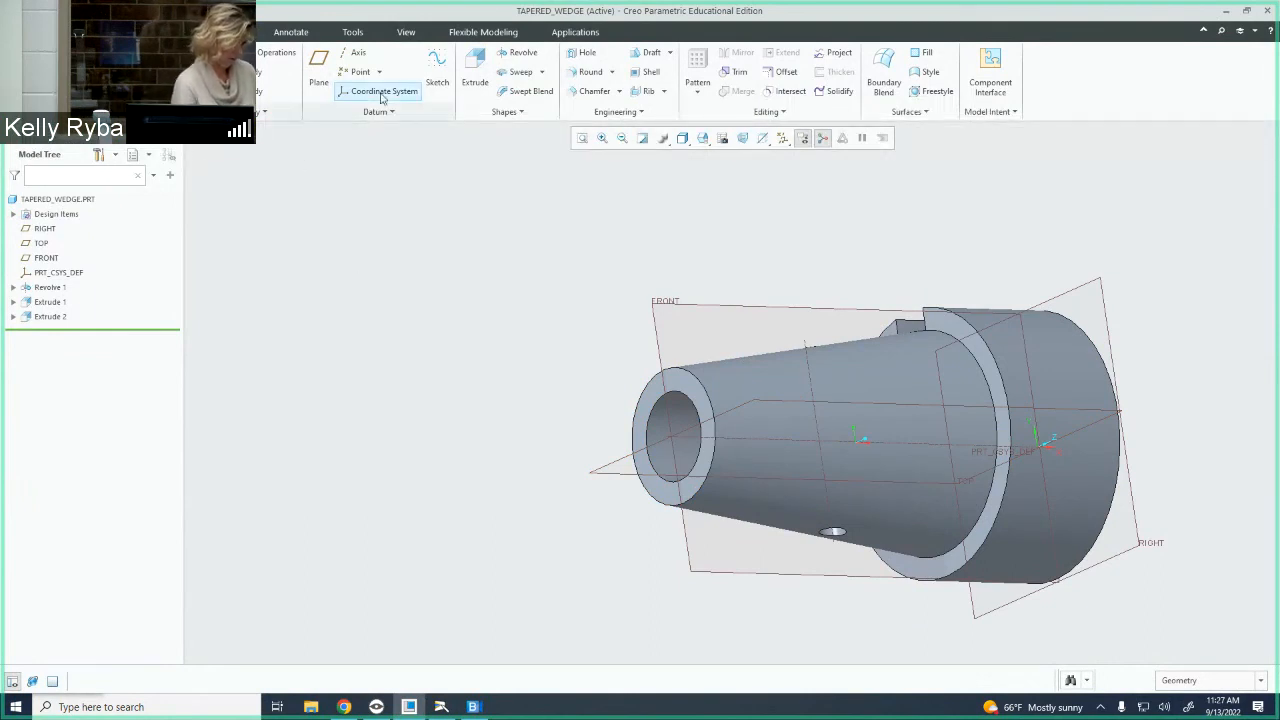
Open the section sketch of Revolve 1, review its diameter, length and taper angle dimensions, and close the sketch
click(48, 288)
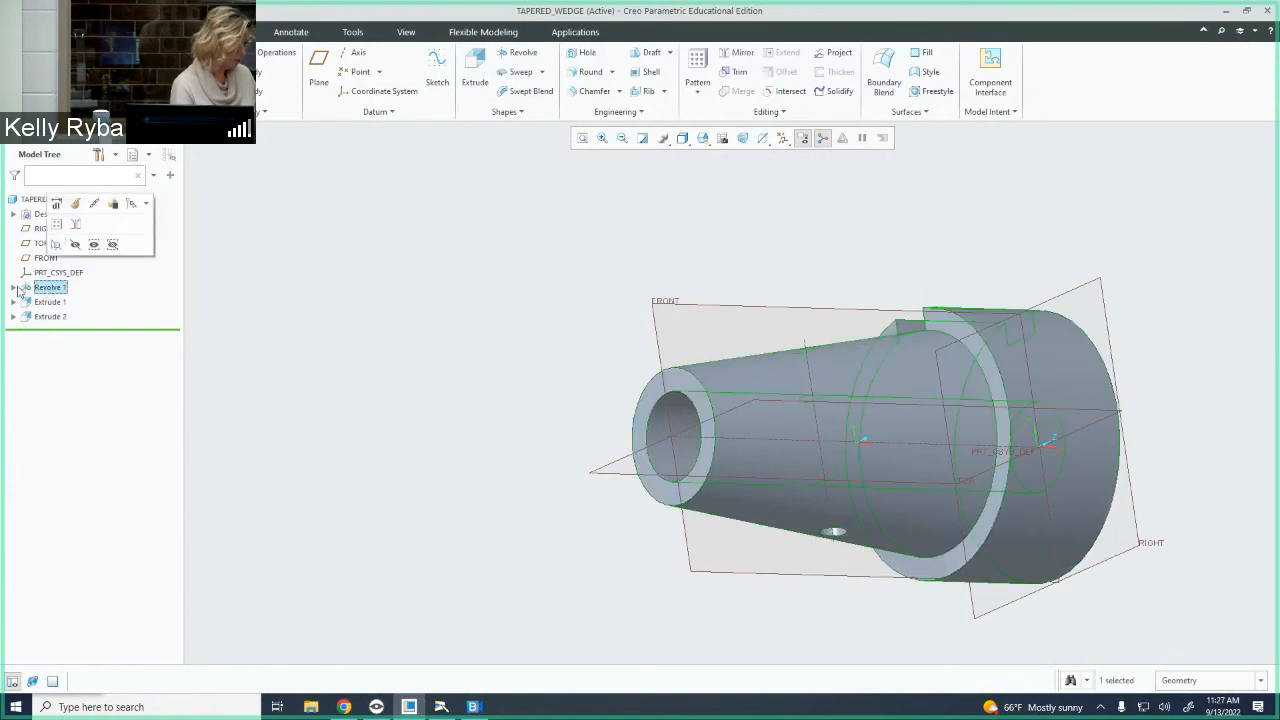
click(13, 288)
click(62, 302)
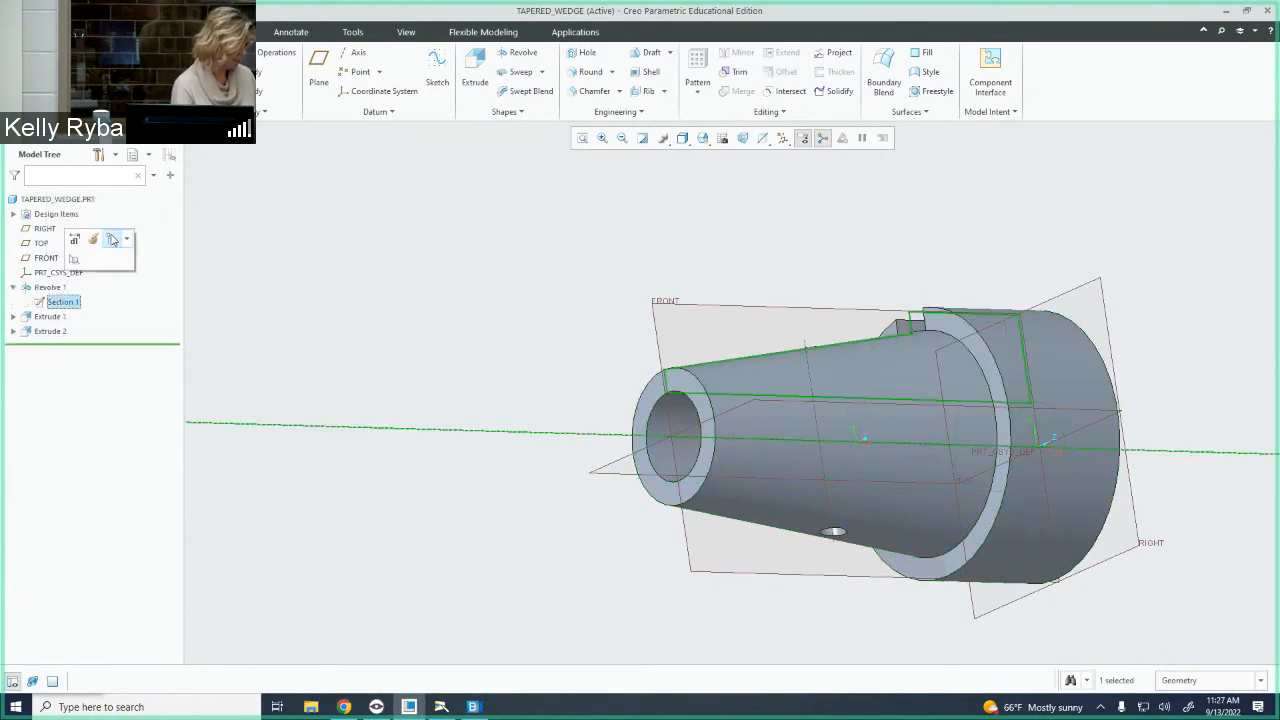
click(94, 241)
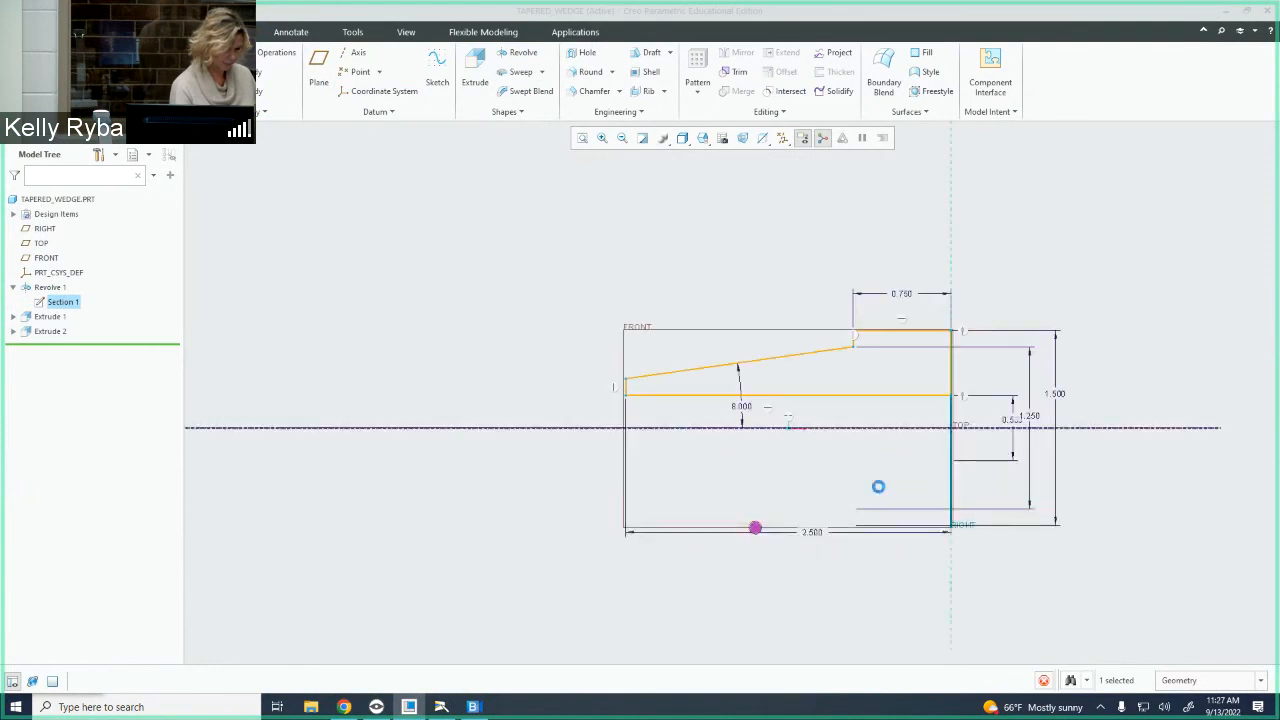
scroll(909, 418, down, 3)
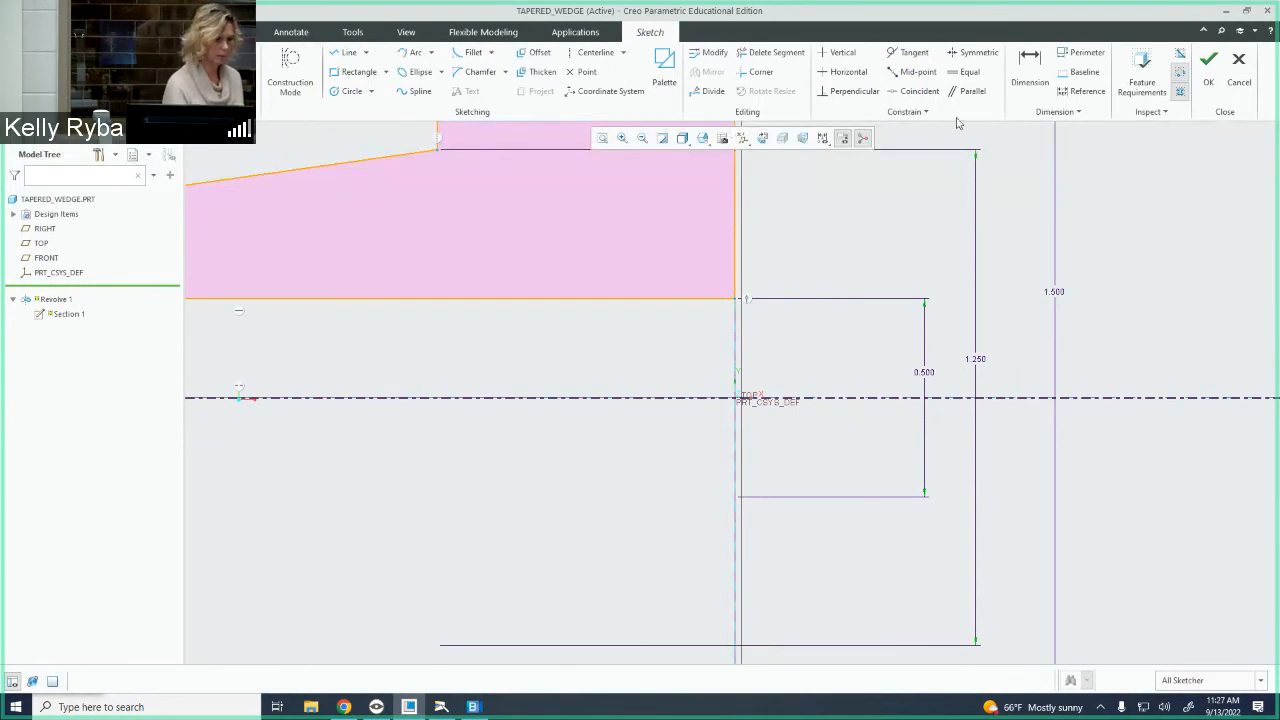
click(1208, 68)
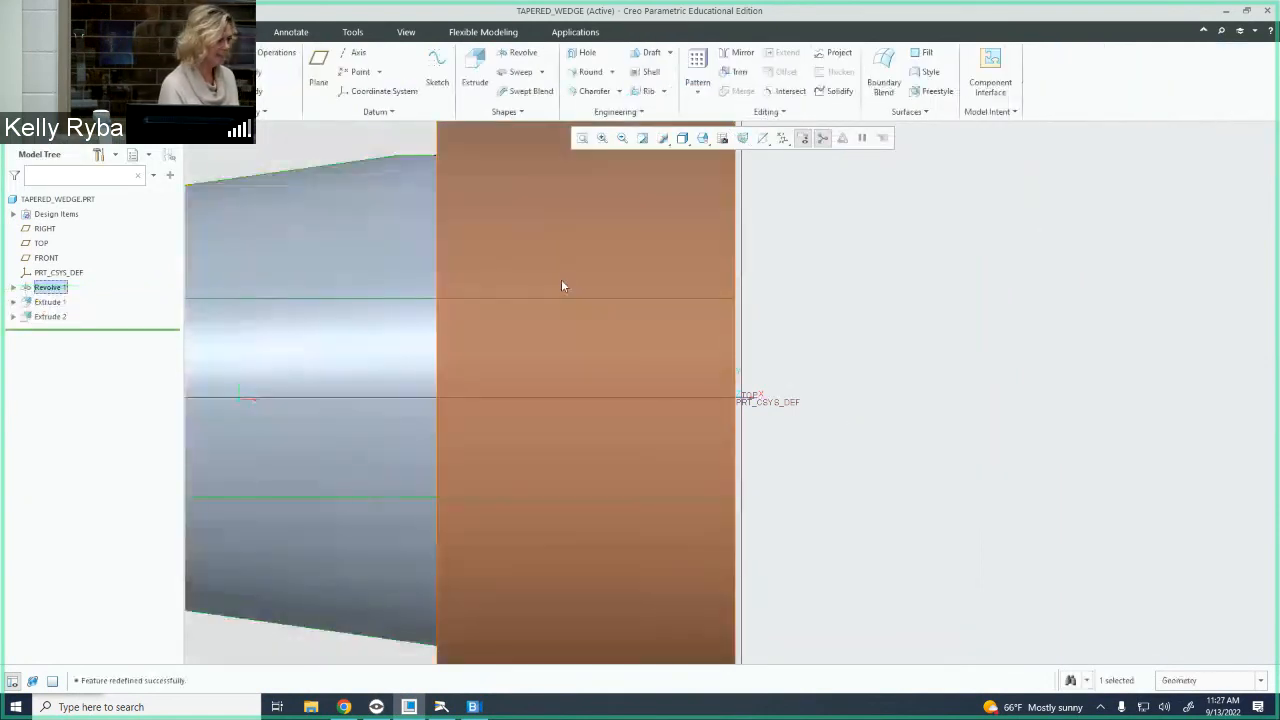
scroll(570, 273, up, 4)
middle_drag(512, 286, 548, 314)
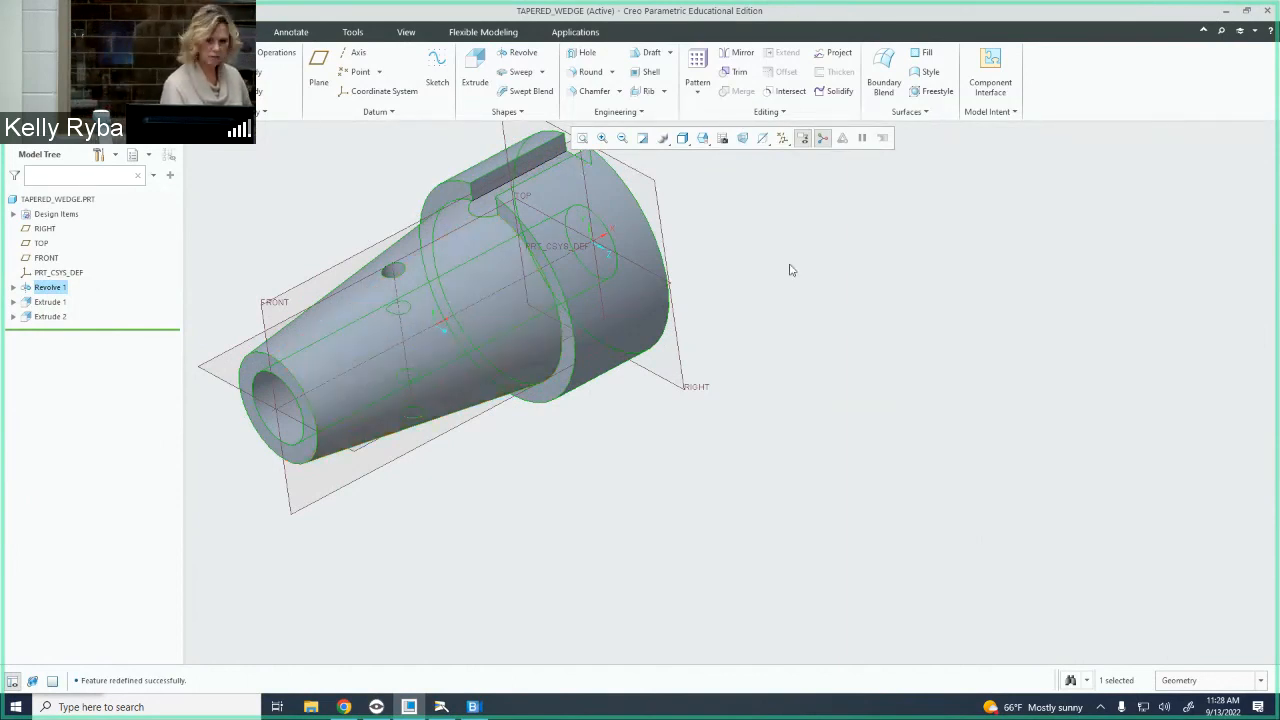
scroll(520, 275, down, 3)
scroll(428, 262, up, 2)
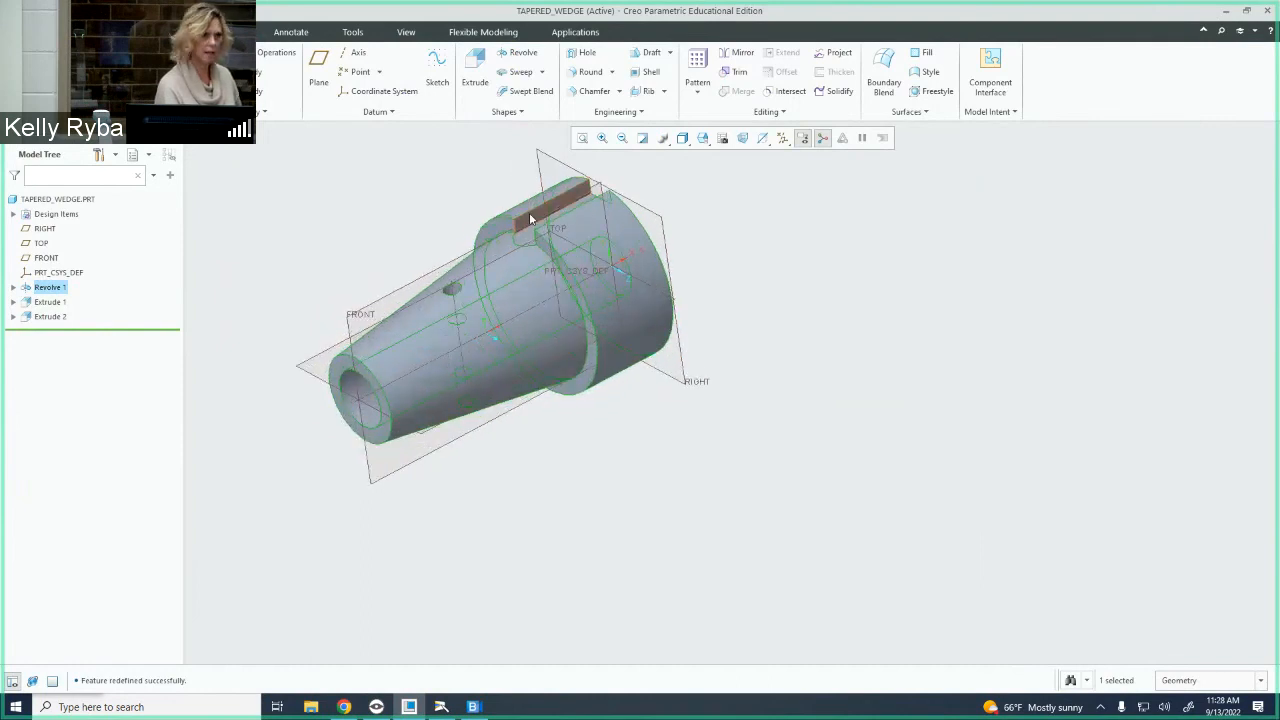